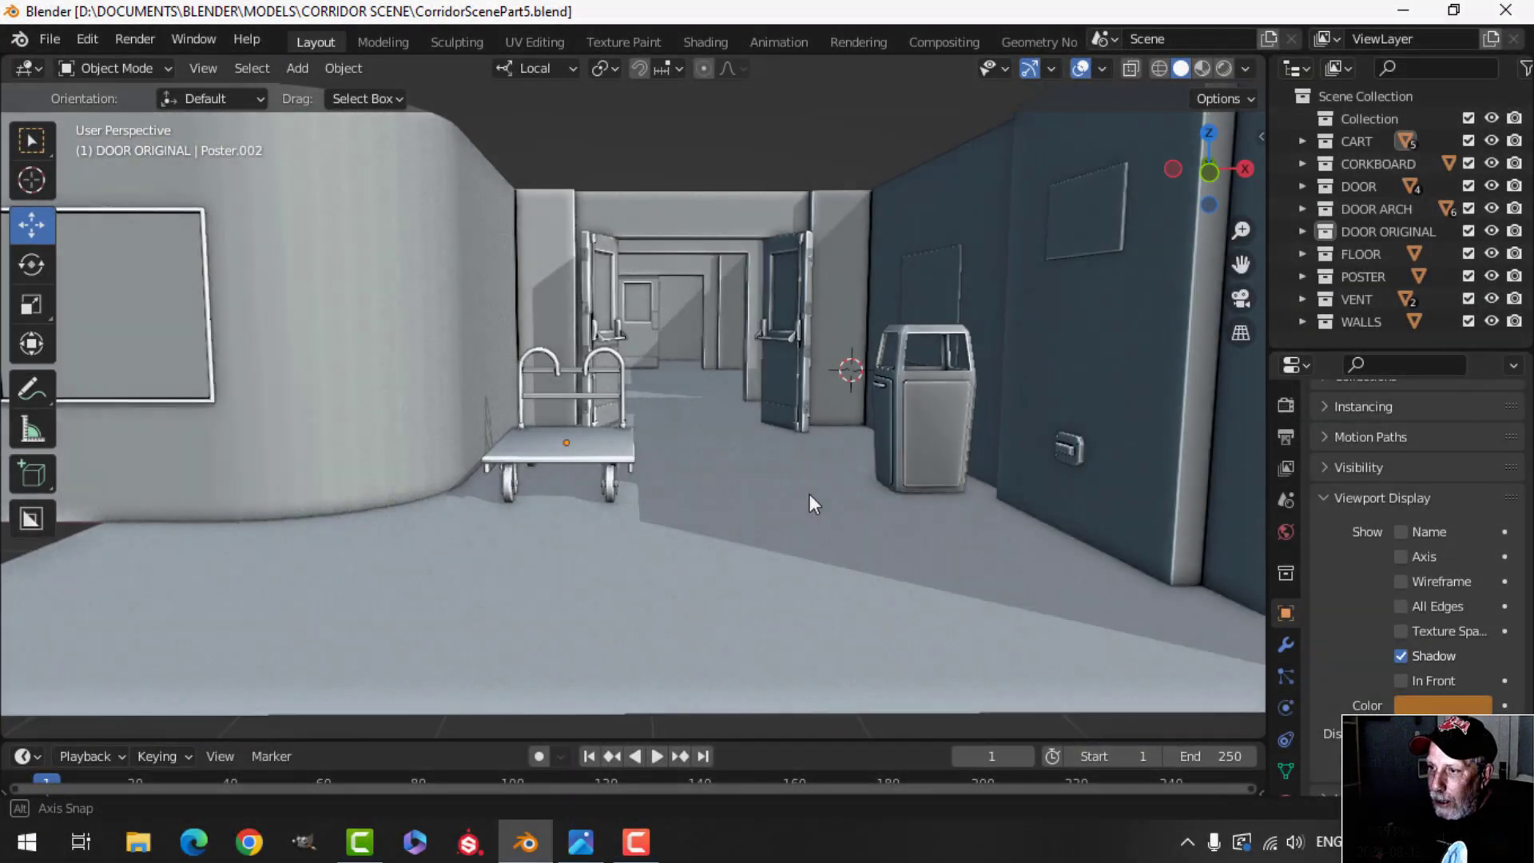
Step: Examine the corridor model and compare its walls and props with the reference image aft.jpg in the photo viewer
middle_click_drag(803, 464, 770, 481)
scroll(794, 513, "up", 2)
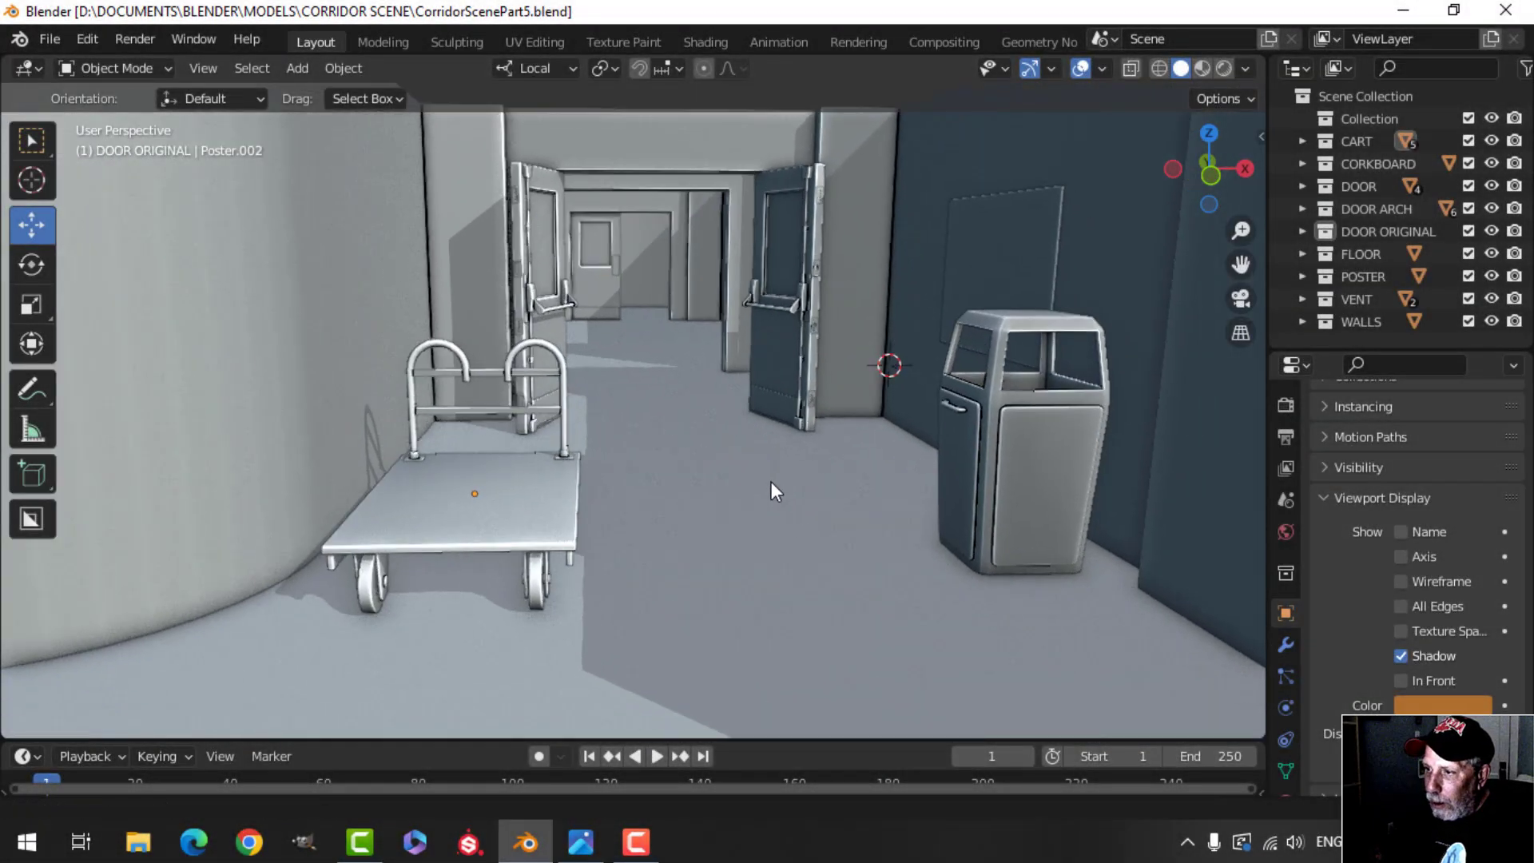
scroll(621, 496, "down", 1)
middle_click_drag(639, 500, 717, 507, "shift")
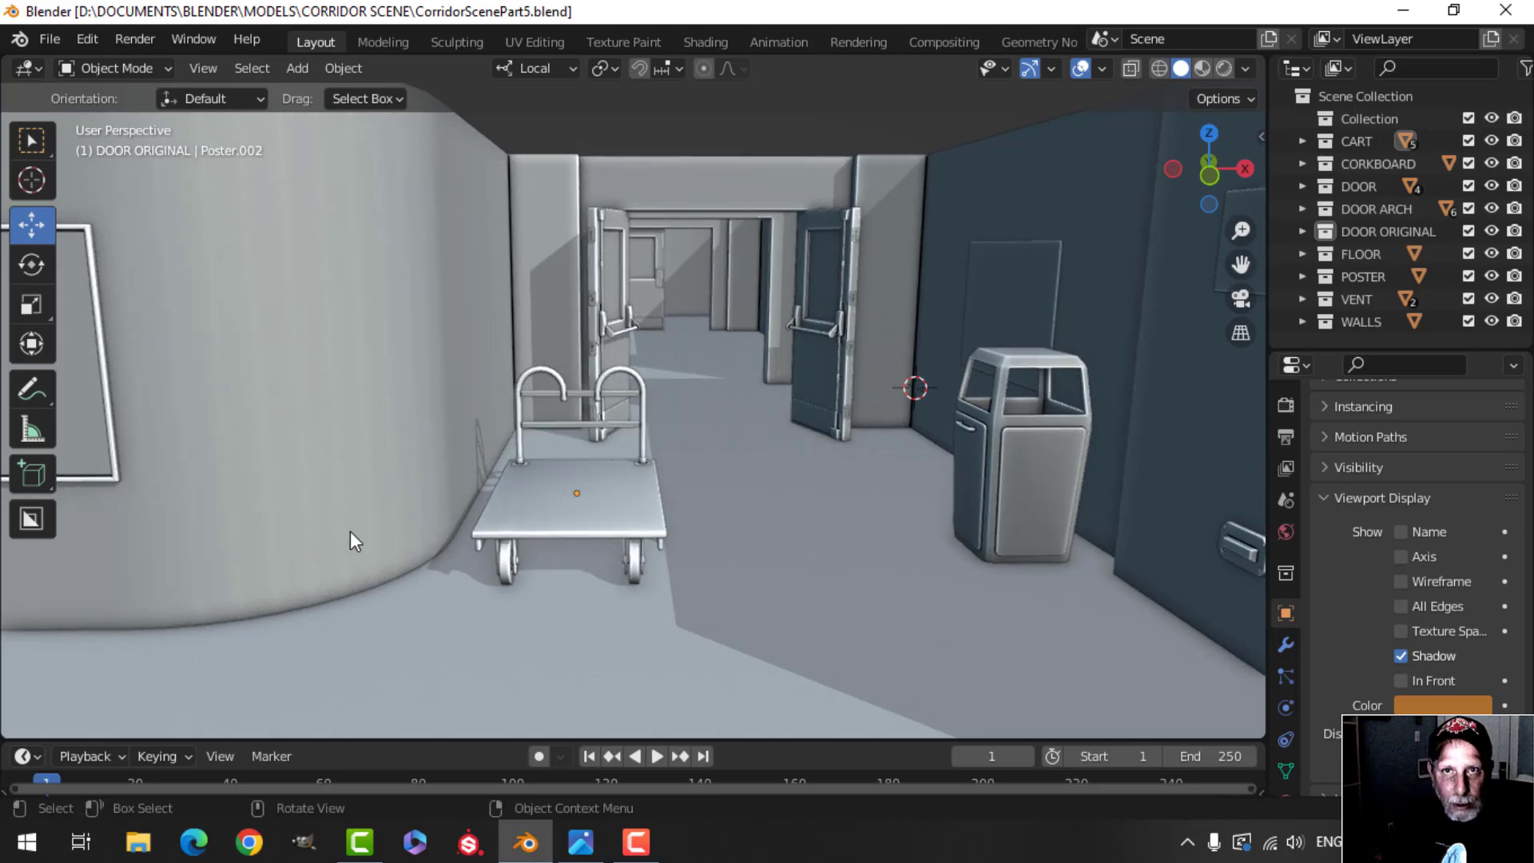
left_click(581, 842)
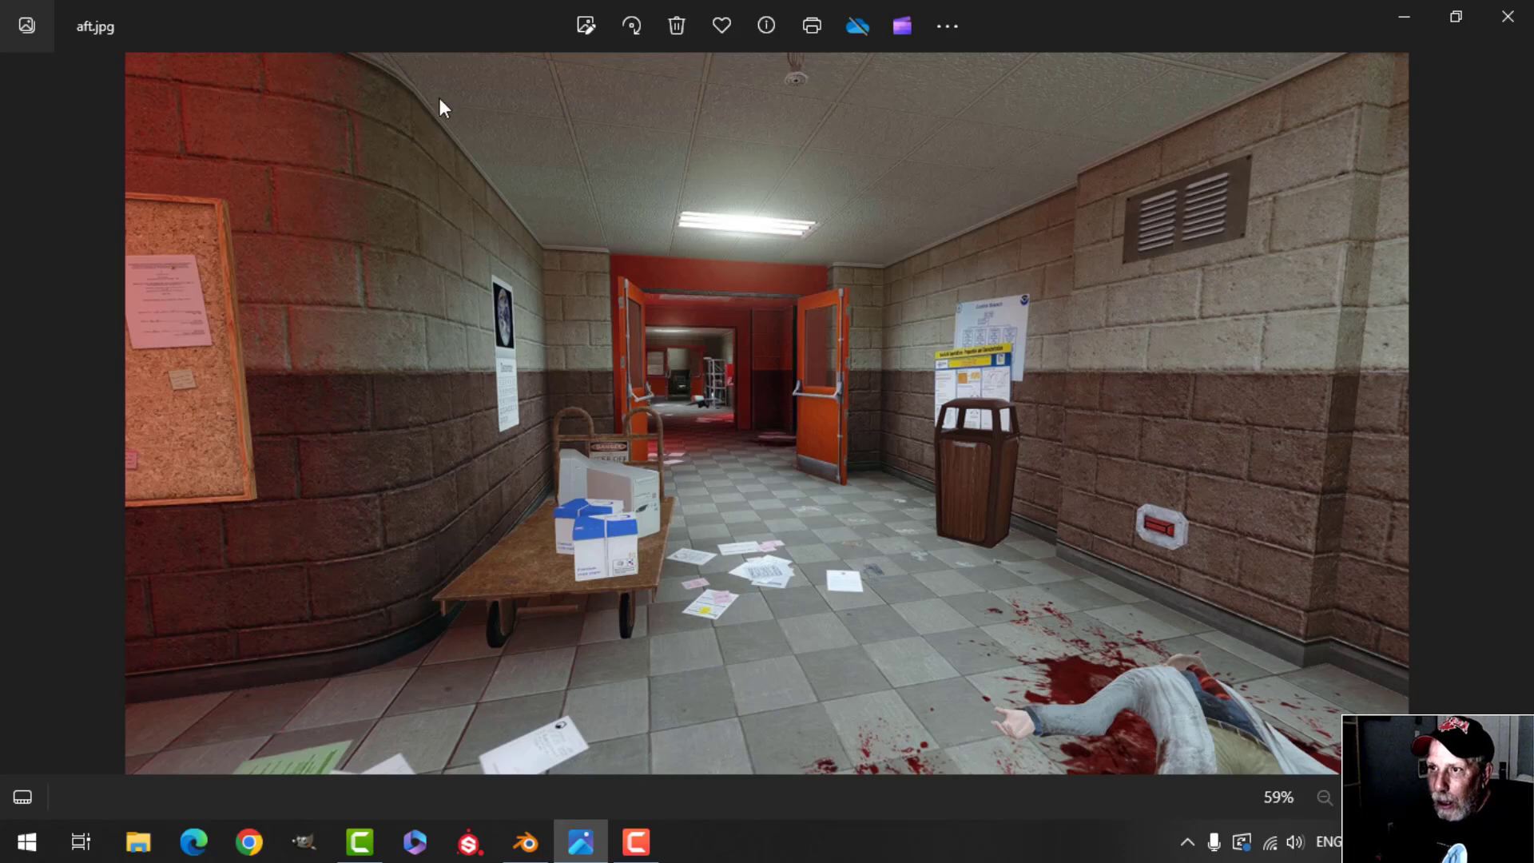
scroll(495, 132, "up", 3)
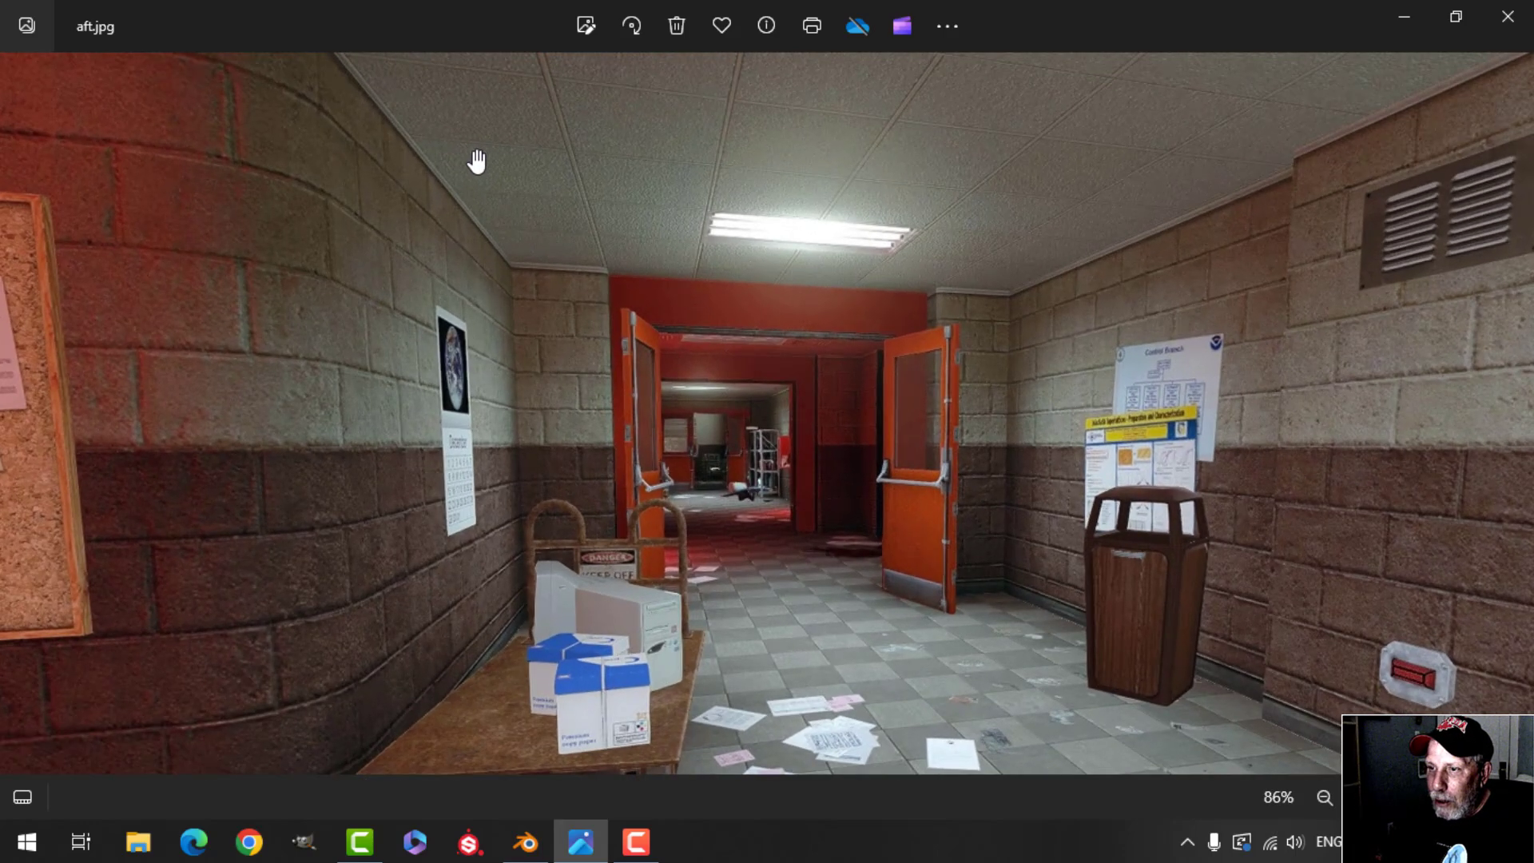
scroll(514, 319, "down", 3)
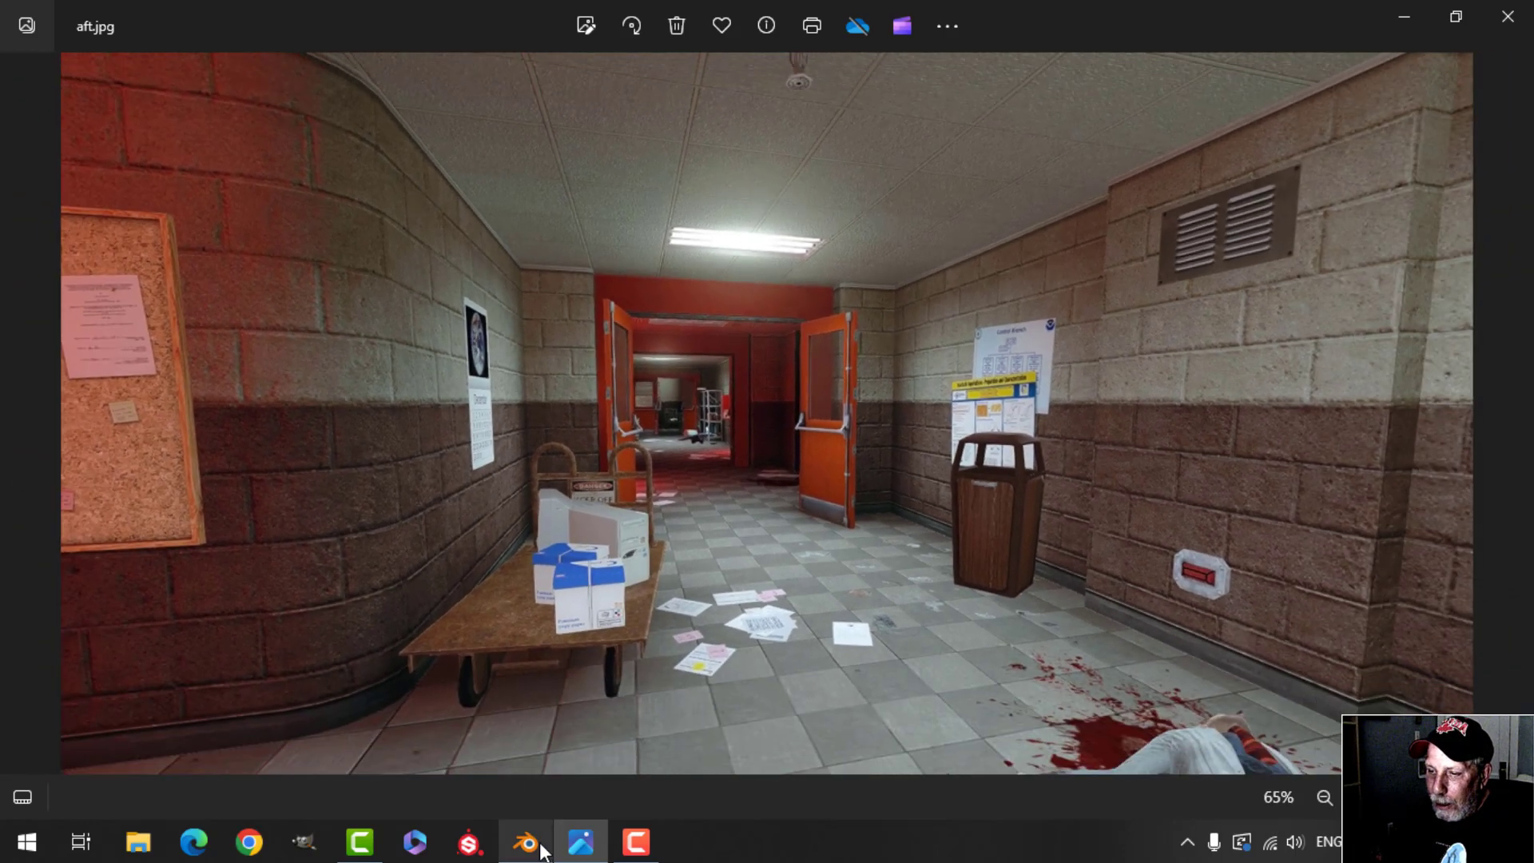
left_click(526, 842)
Step: Select the bottom edges of the walls along both sides of the corridor in edge mode
middle_click_drag(918, 438, 668, 458)
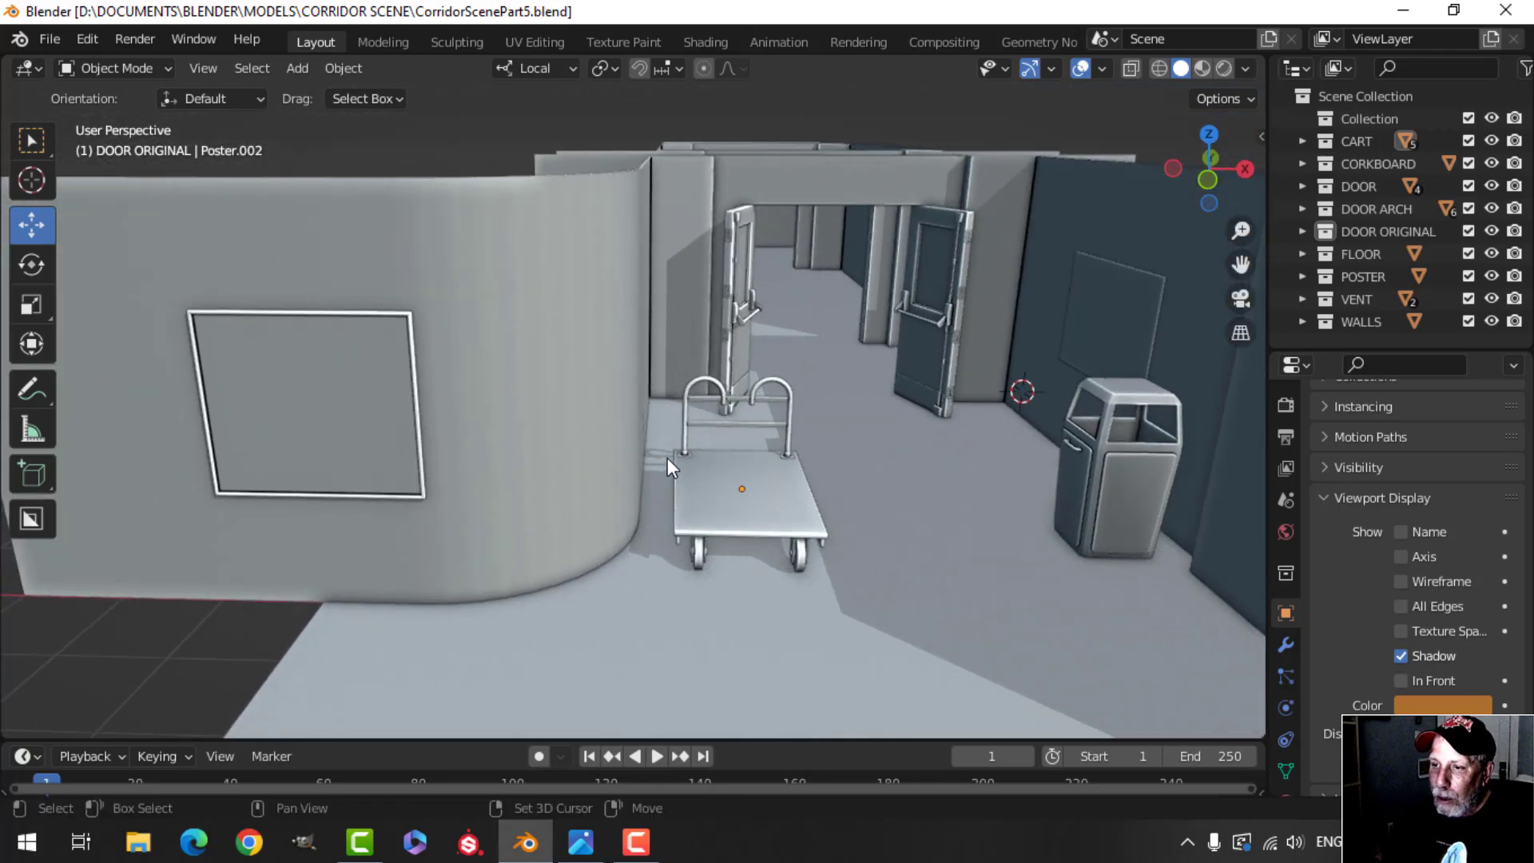
scroll(668, 458, "down", 2)
left_click(558, 438)
key("Tab")
middle_click_drag(637, 514, 593, 534)
key("2")
left_click(423, 514, "alt")
middle_click_drag(424, 514, 669, 505)
left_click(833, 434, "alt+shift")
middle_click_drag(832, 434, 654, 471, "shift")
middle_click_drag(875, 392, 505, 204)
left_click(484, 309, "alt+shift")
scroll(637, 394, "down", 4)
middle_click_drag(694, 450, 562, 274, "shift")
middle_click_drag(562, 274, 584, 254)
left_click(727, 370, "alt+shift")
Step: Duplicate the selected bottom wall edges in place and separate them into their own object
scroll(860, 440, "down", 1)
middle_click_drag(859, 439, 760, 415)
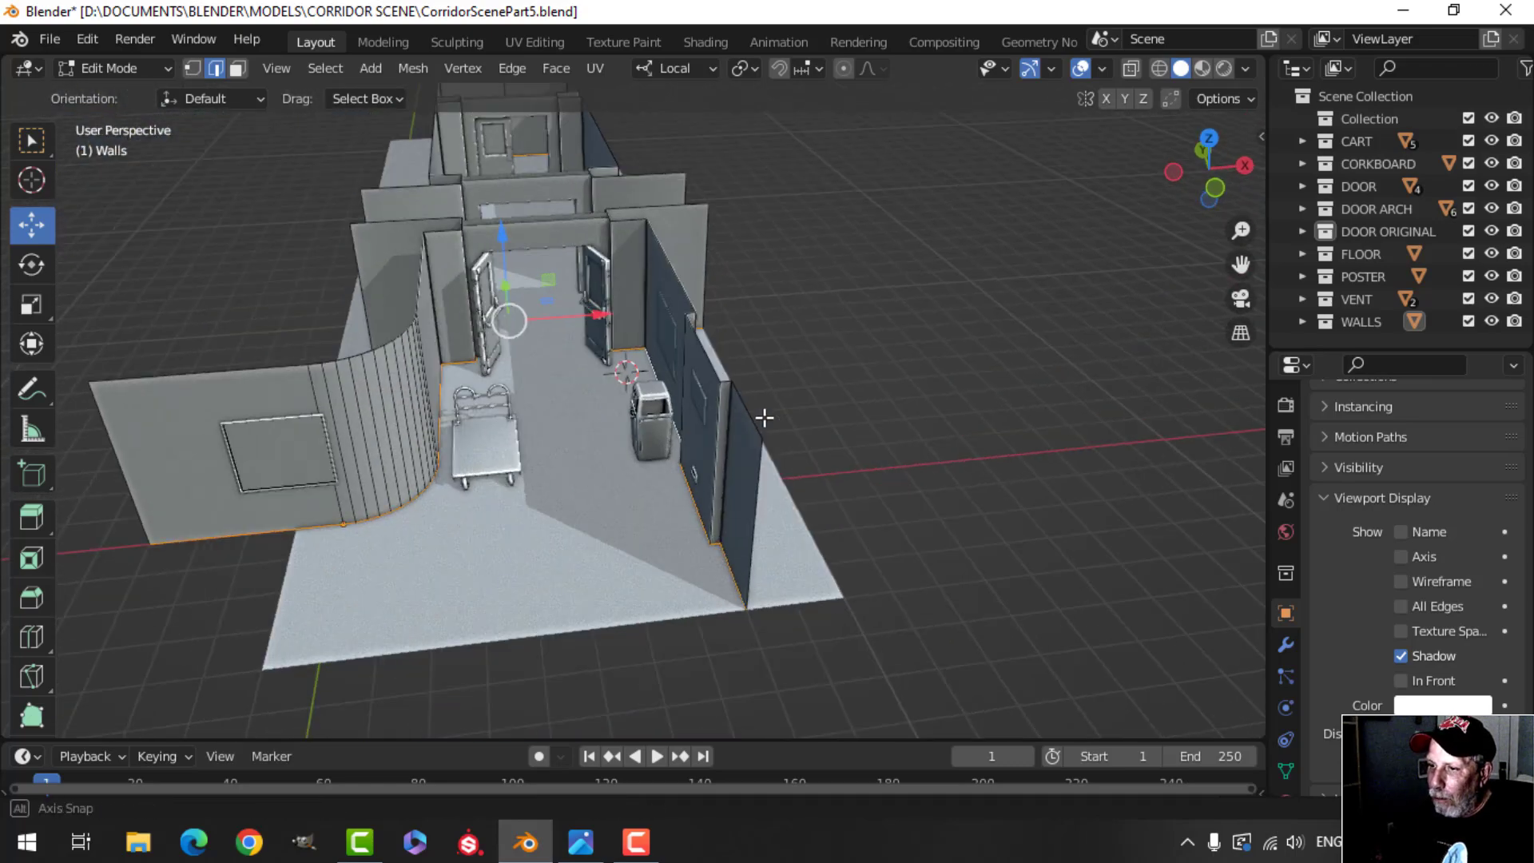
scroll(758, 644, "down", 3)
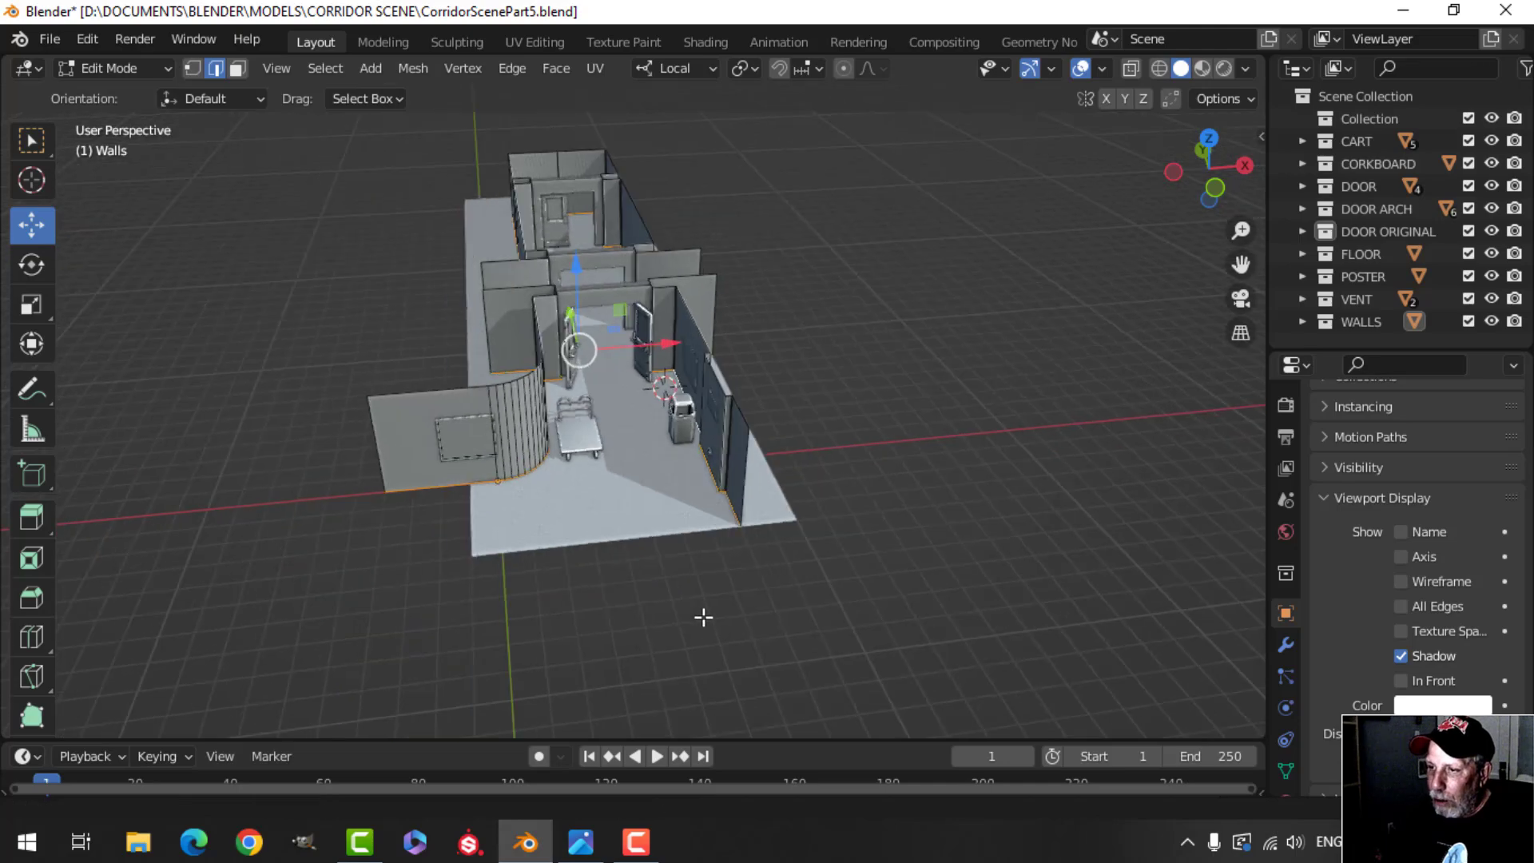
middle_click_drag(703, 616, 634, 578)
scroll(617, 506, "up", 5)
middle_click_drag(617, 507, 785, 574)
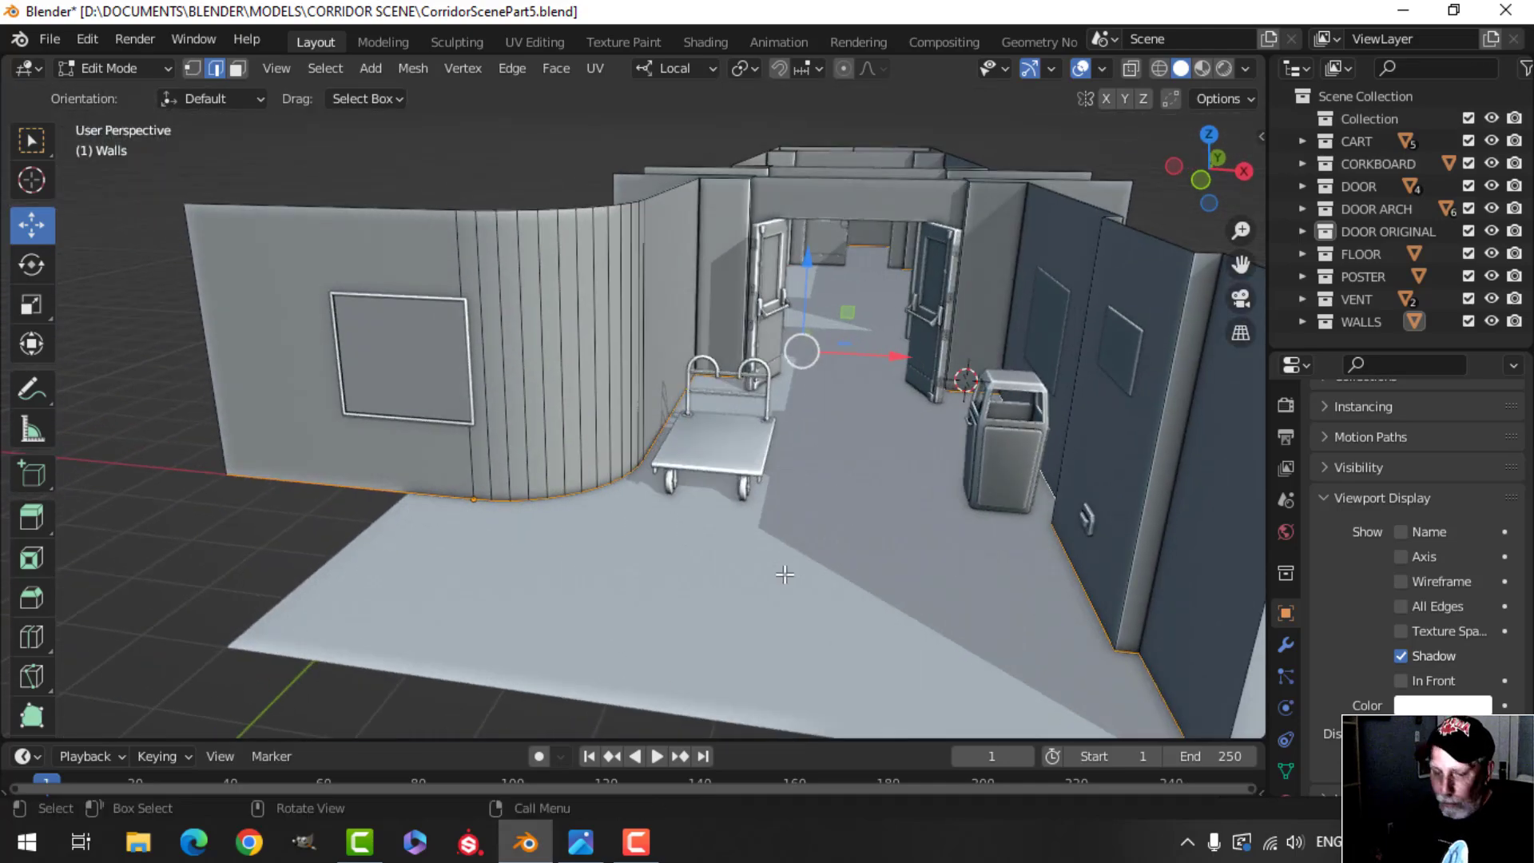
key("shift+d")
key("Escape")
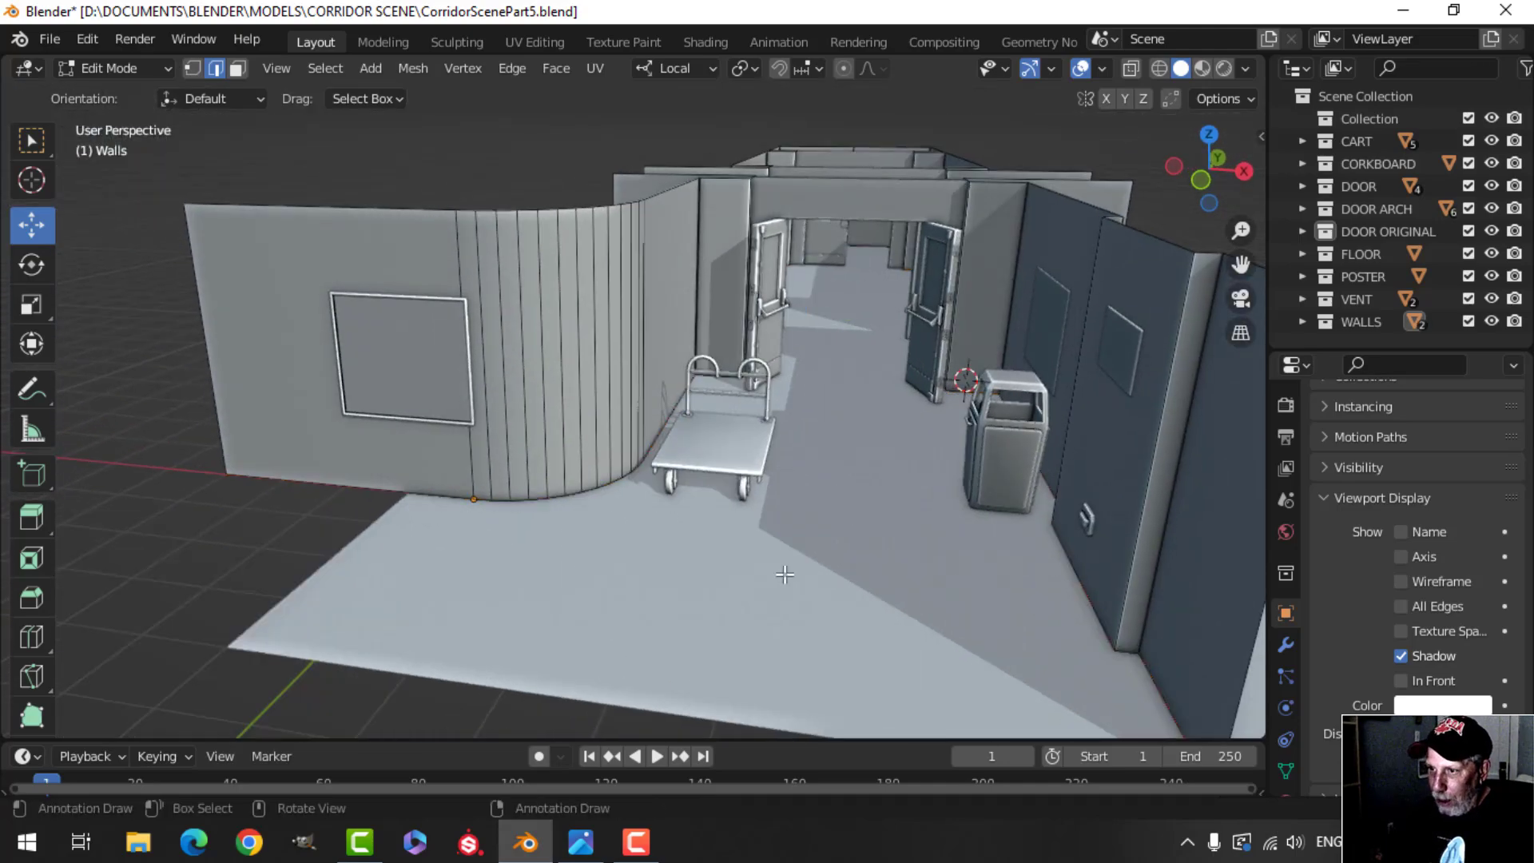
key("Tab")
Step: Hide the floor and the original walls object
left_click(694, 374)
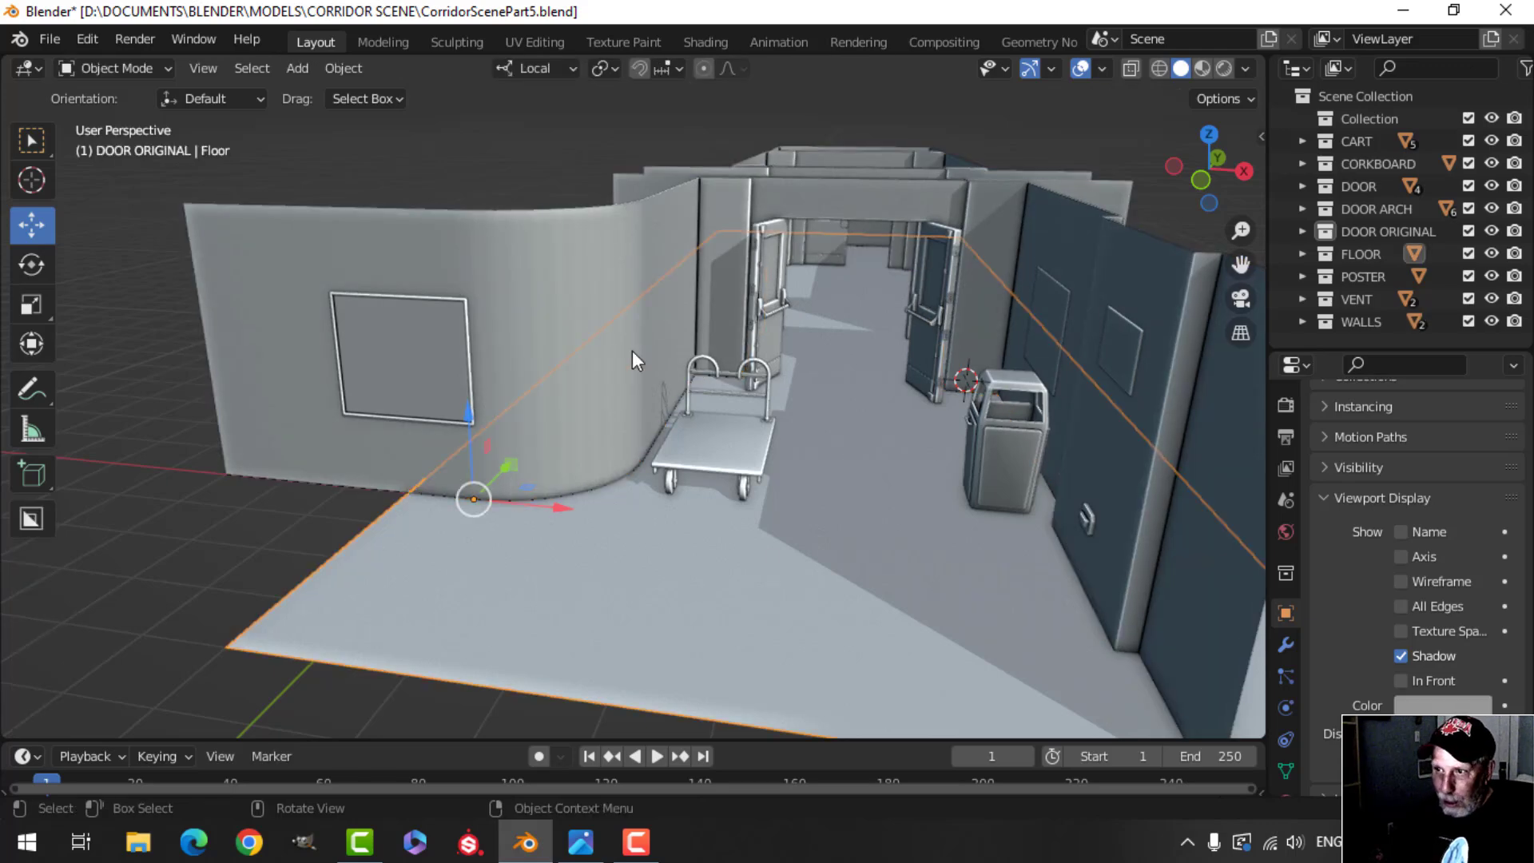
key("h")
left_click(540, 276)
key("h")
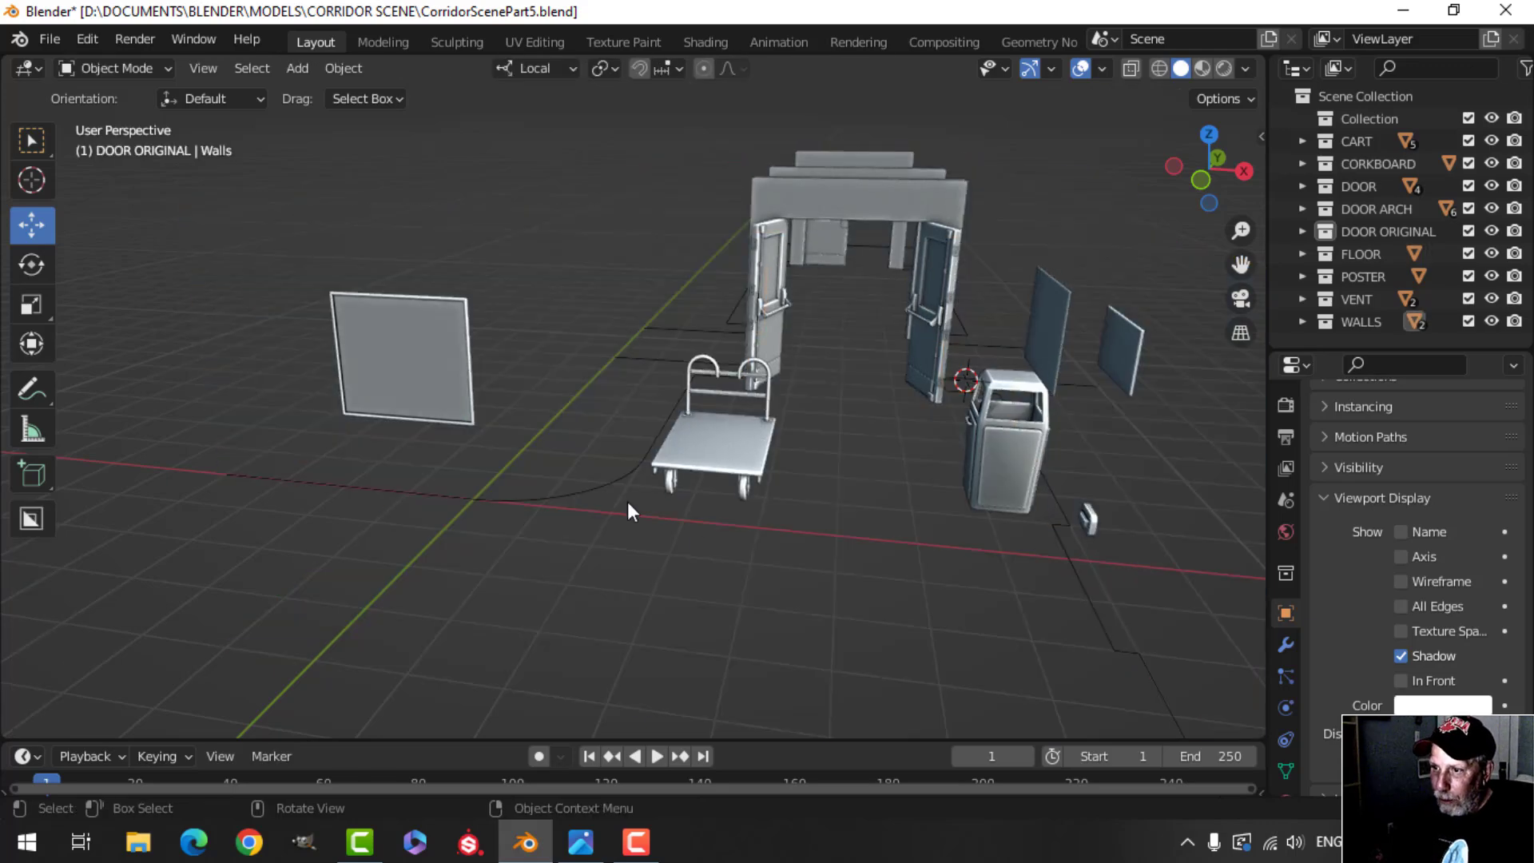
Step: Select the separated wall outline and rename that object WallBotCurve in the WALLS collection
left_click(609, 493)
middle_click_drag(692, 502, 787, 518)
middle_click_drag(1142, 435, 994, 488, "shift")
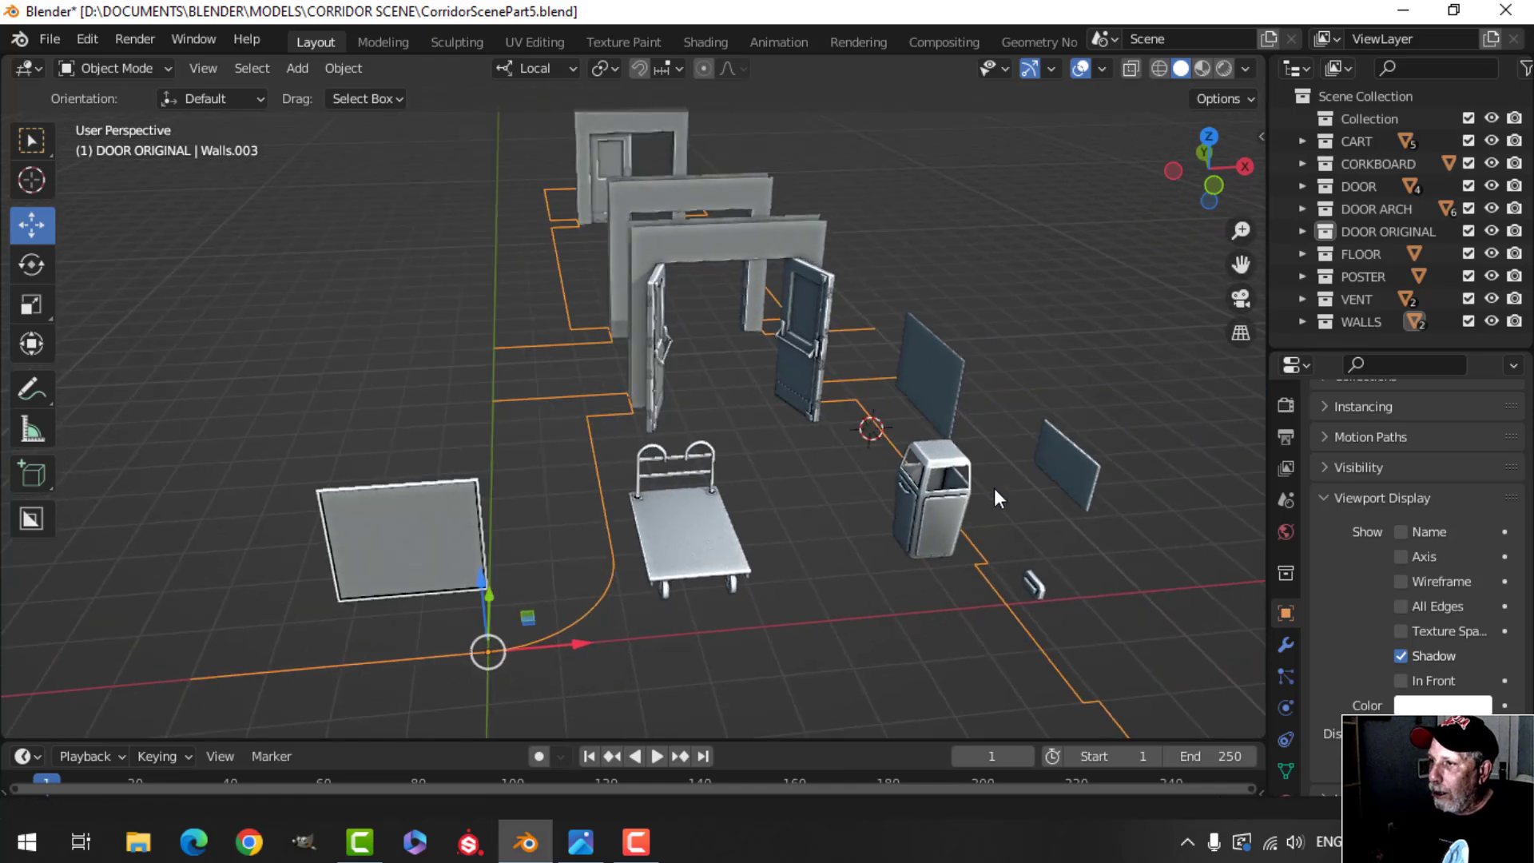
left_click(1302, 320)
left_click_drag(1383, 352, 1396, 437)
middle_click_drag(999, 404, 1192, 377)
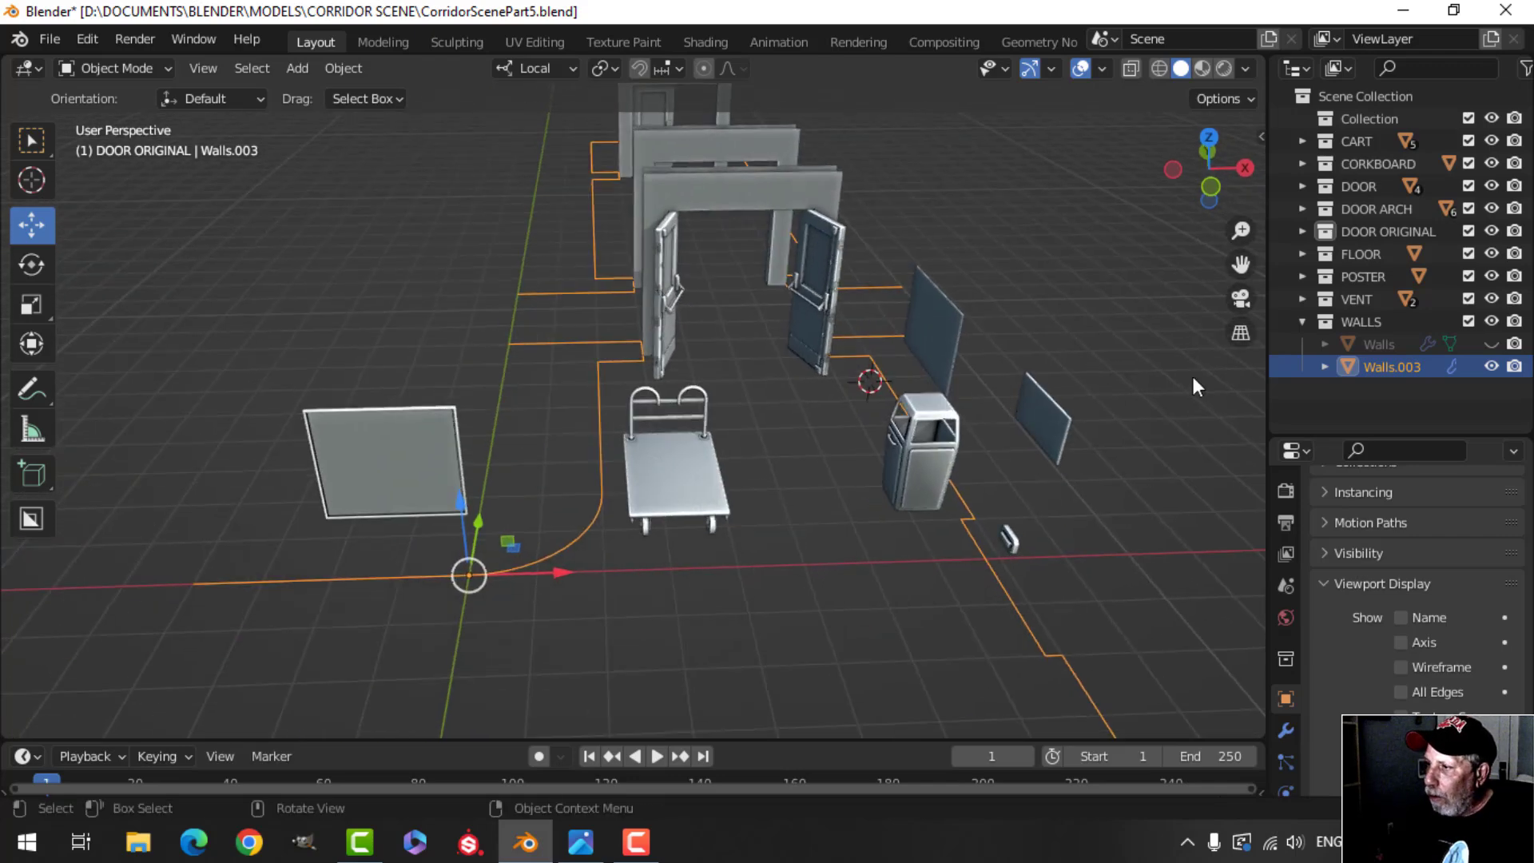
double_click(1396, 366)
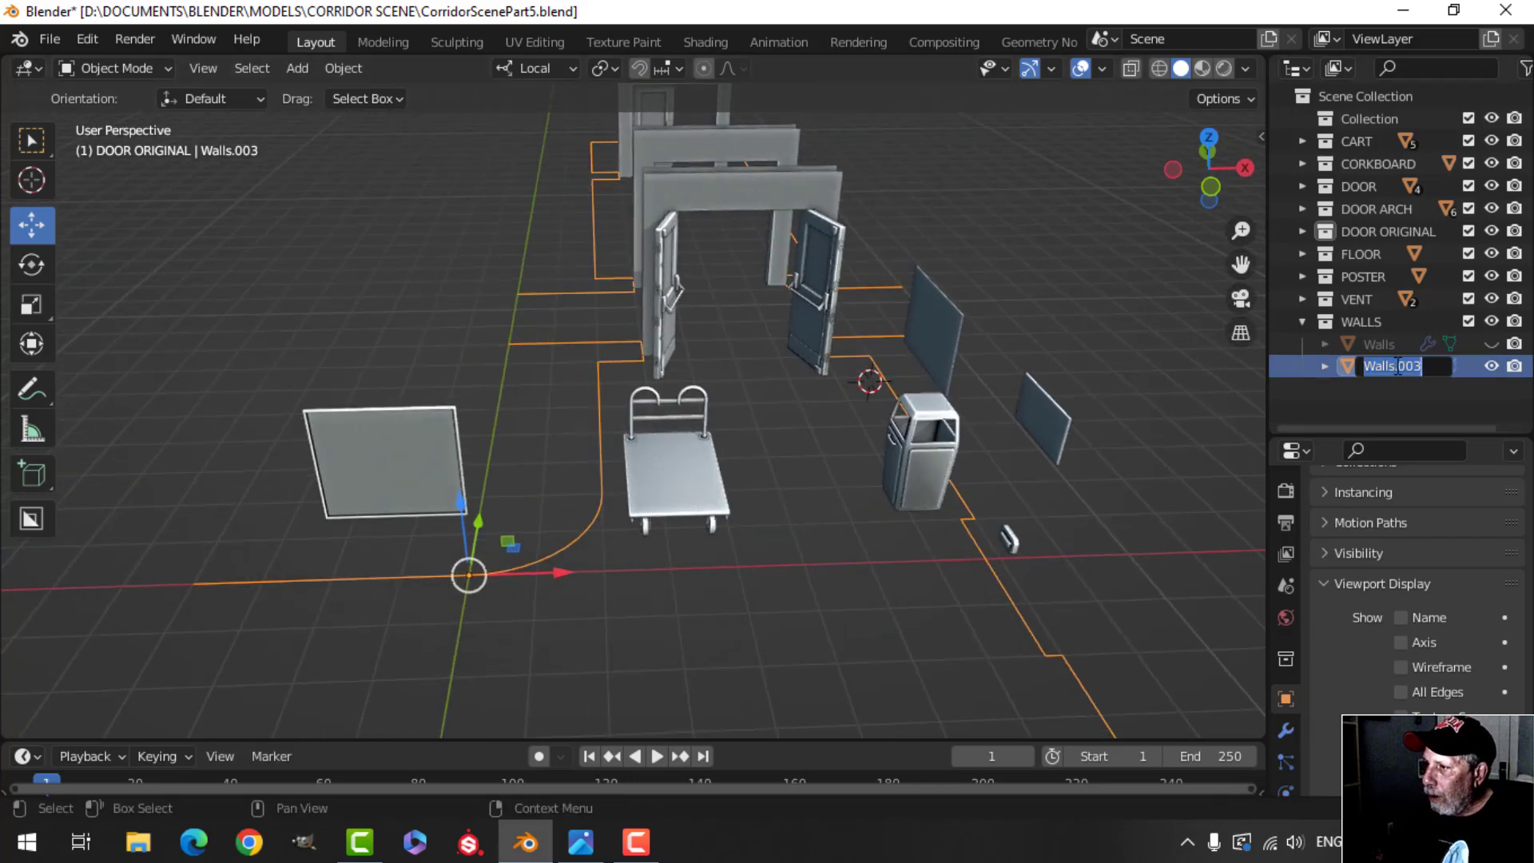
key("Caps_Lock")
type("Wa")
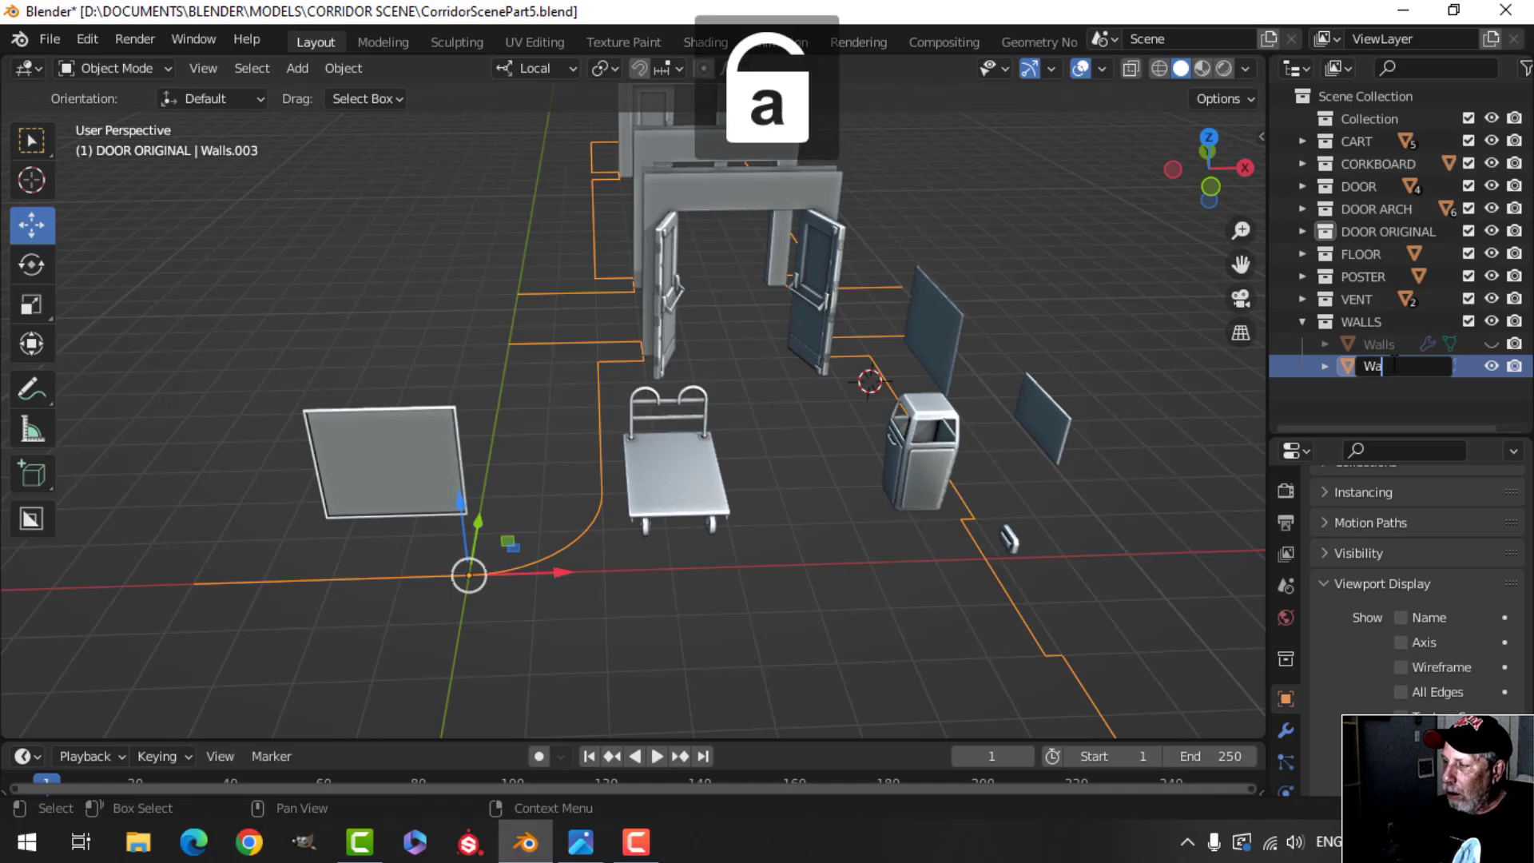
type("llBotCurve")
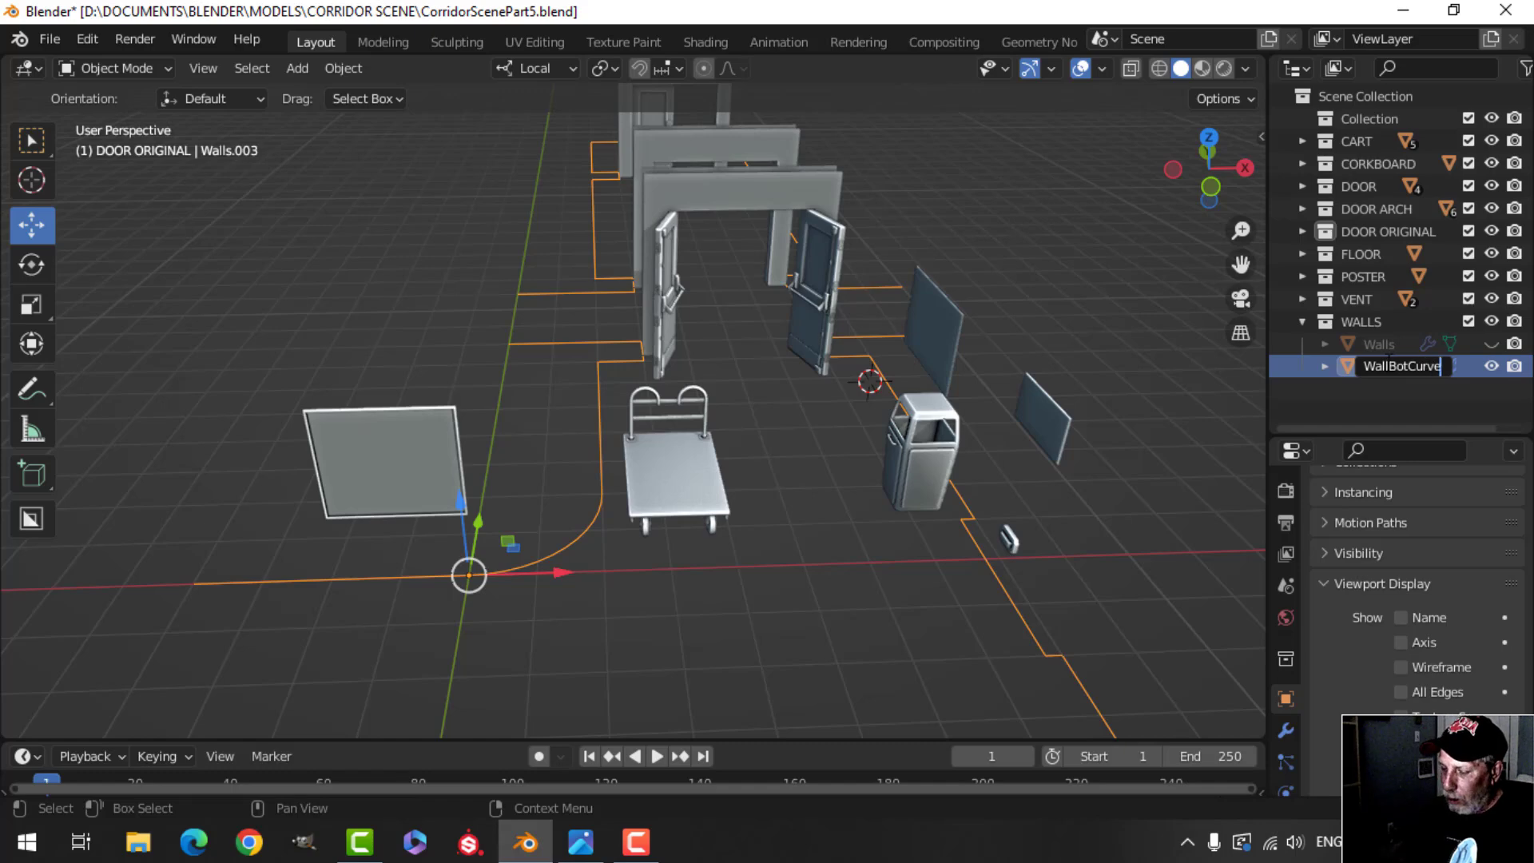
key("Return")
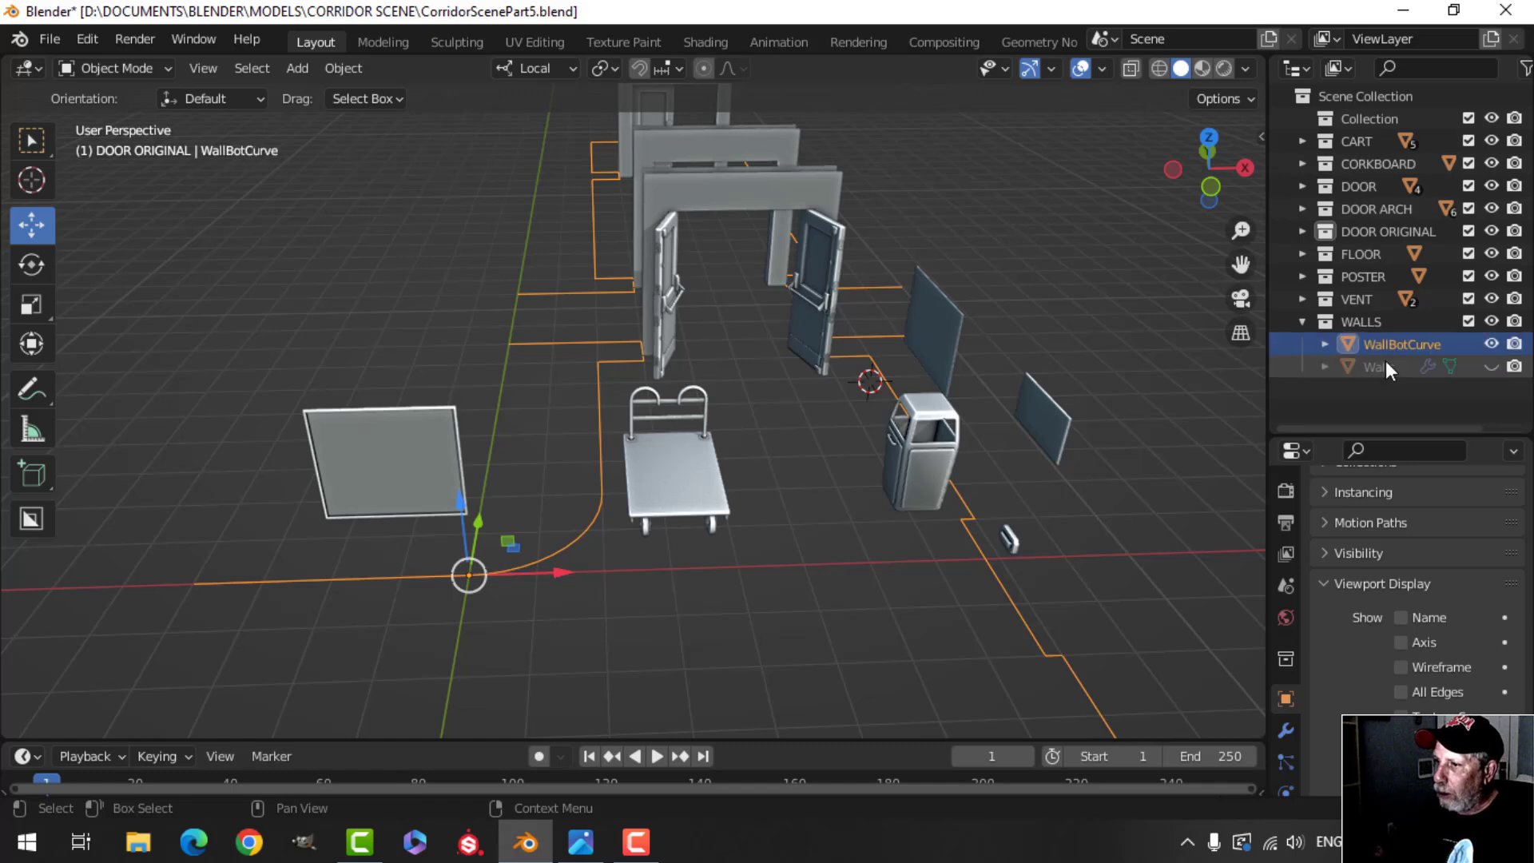
Step: Convert the WallBotCurve mesh to a curve
right_click(595, 511)
mouse_move(547, 461)
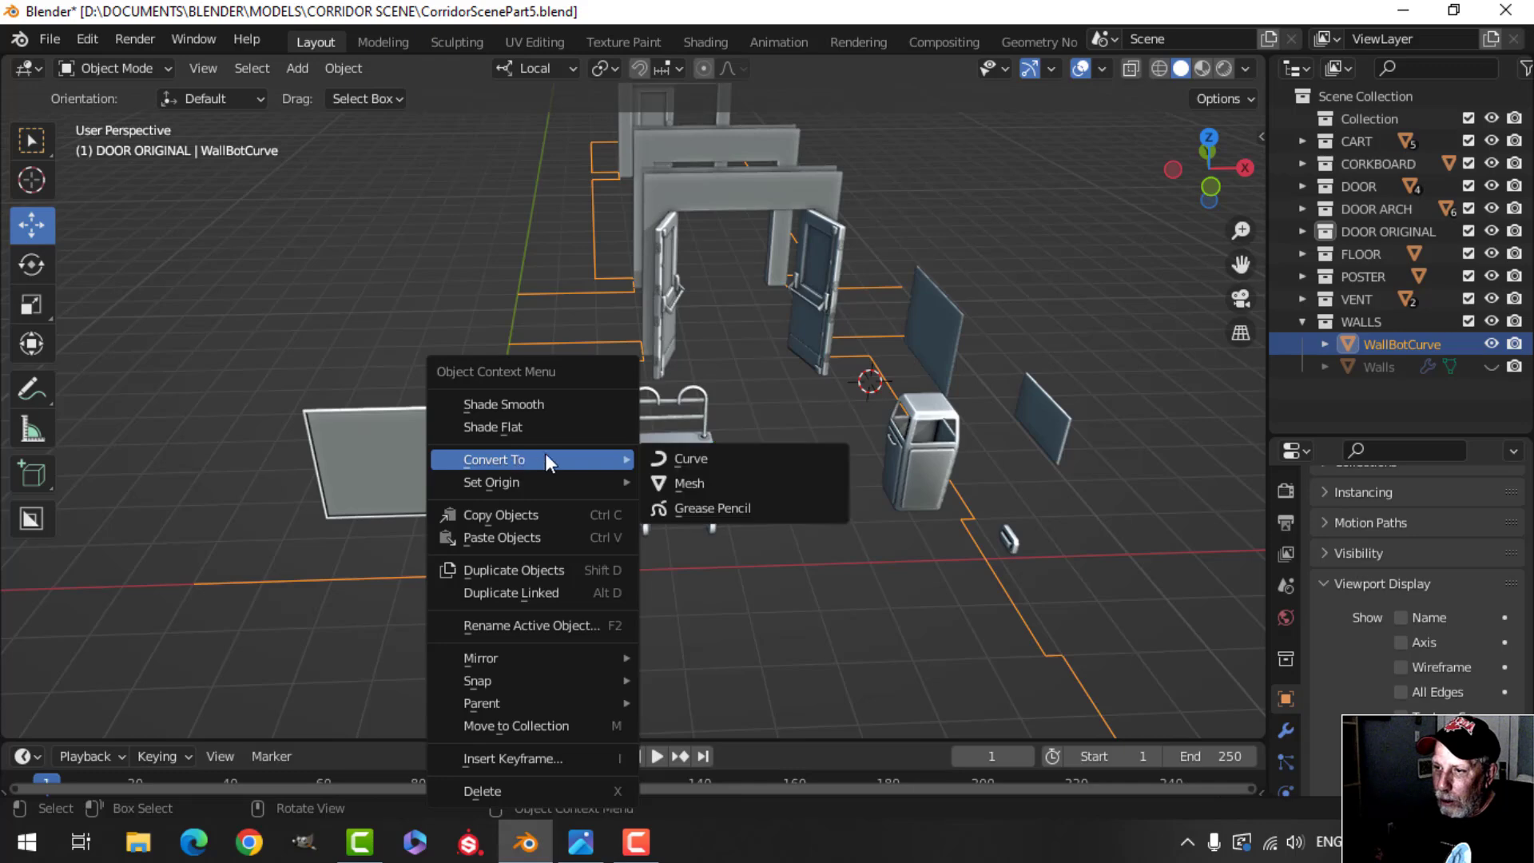
left_click(704, 457)
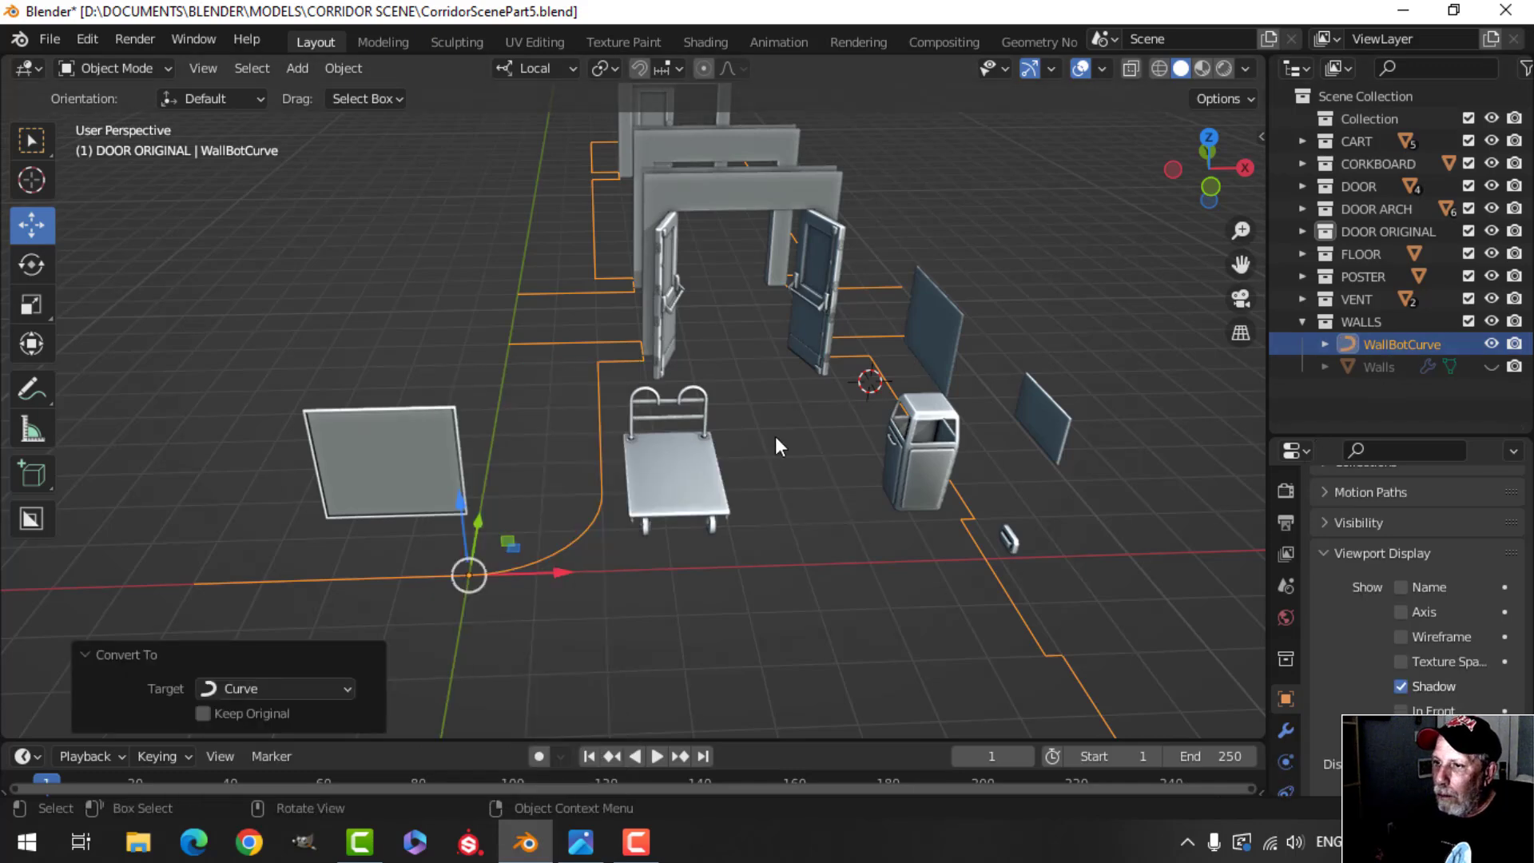
Step: Snap the 3D cursor to the end control point of WallBotCurve's straight front section
scroll(770, 438, "down", 1)
middle_click_drag(769, 438, 630, 413)
key("Tab")
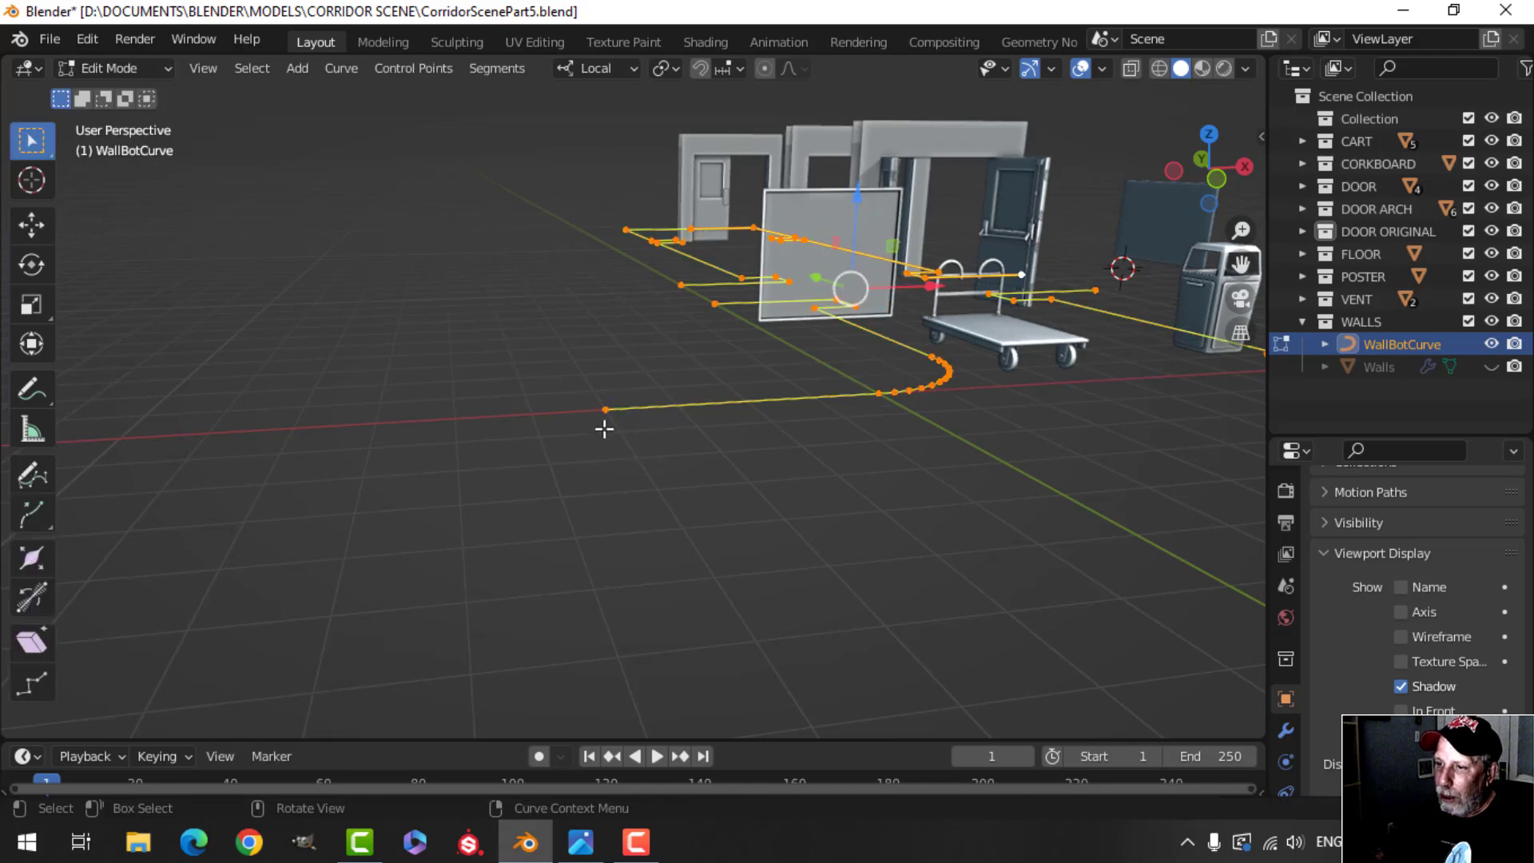
left_click(604, 409)
middle_click_drag(702, 489, 720, 503)
key("shift+s")
left_click(754, 637)
middle_click_drag(825, 565, 781, 538, "shift")
key("Tab")
Step: Add a plane at the 3D cursor and scale its geometry to about 0.255 in Edit Mode
scroll(887, 575, "up", 3)
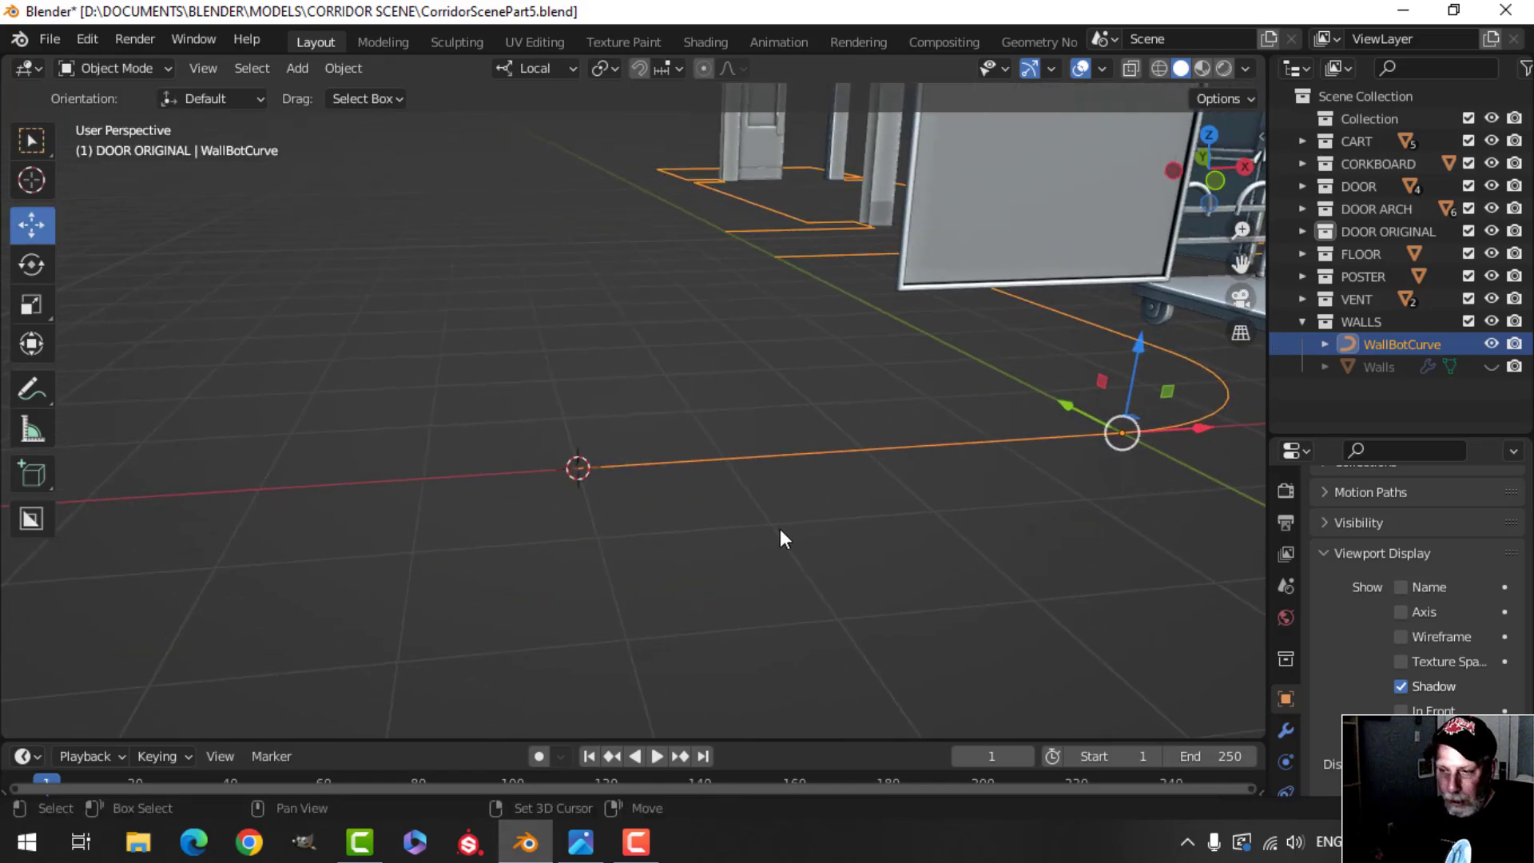
key("shift+a")
mouse_move(722, 336)
left_click(875, 335)
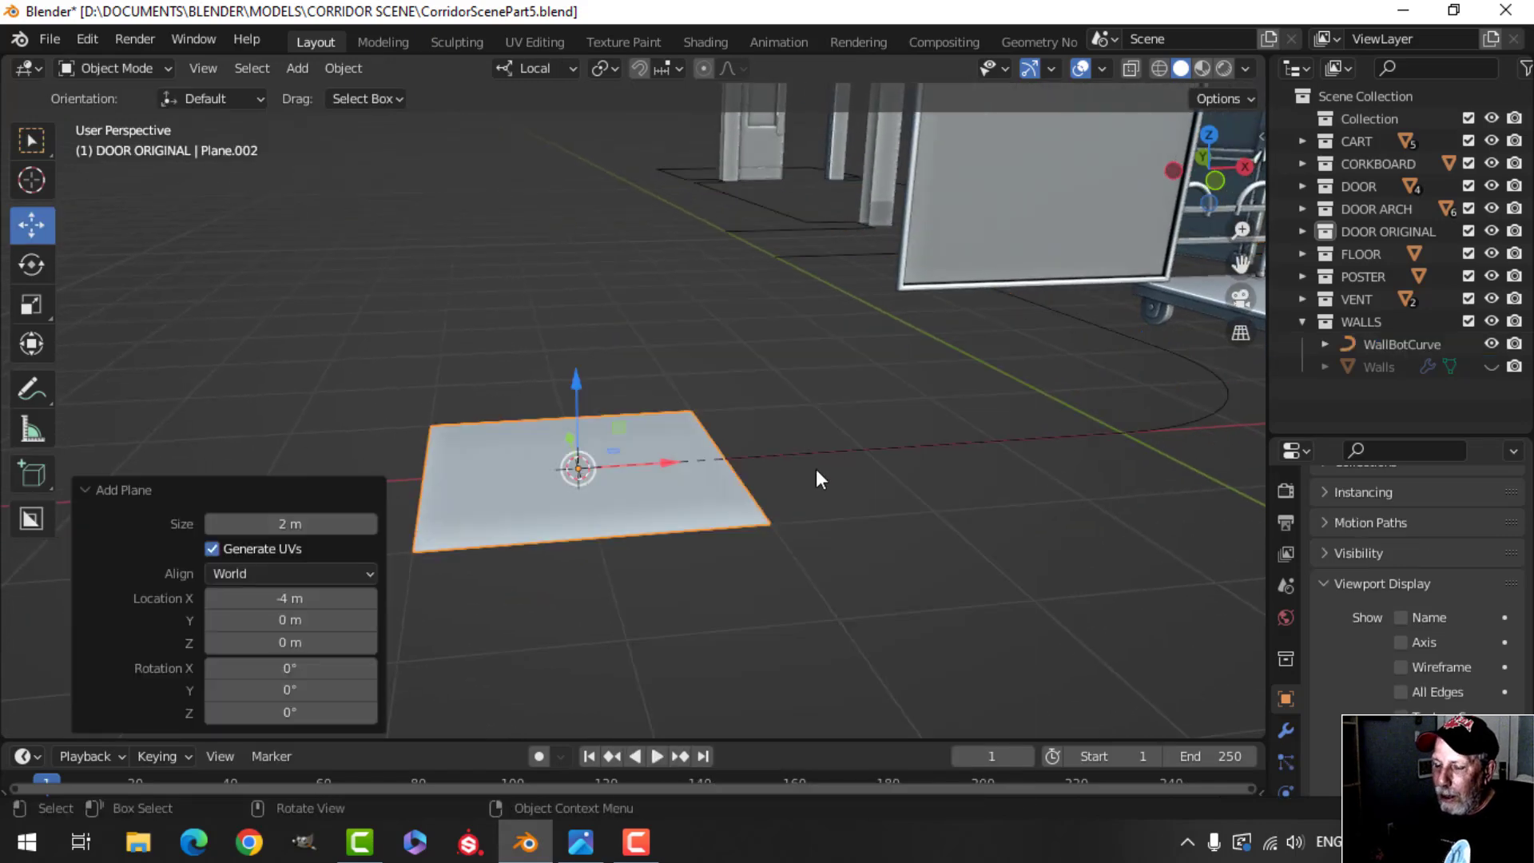
key("Tab")
key("s")
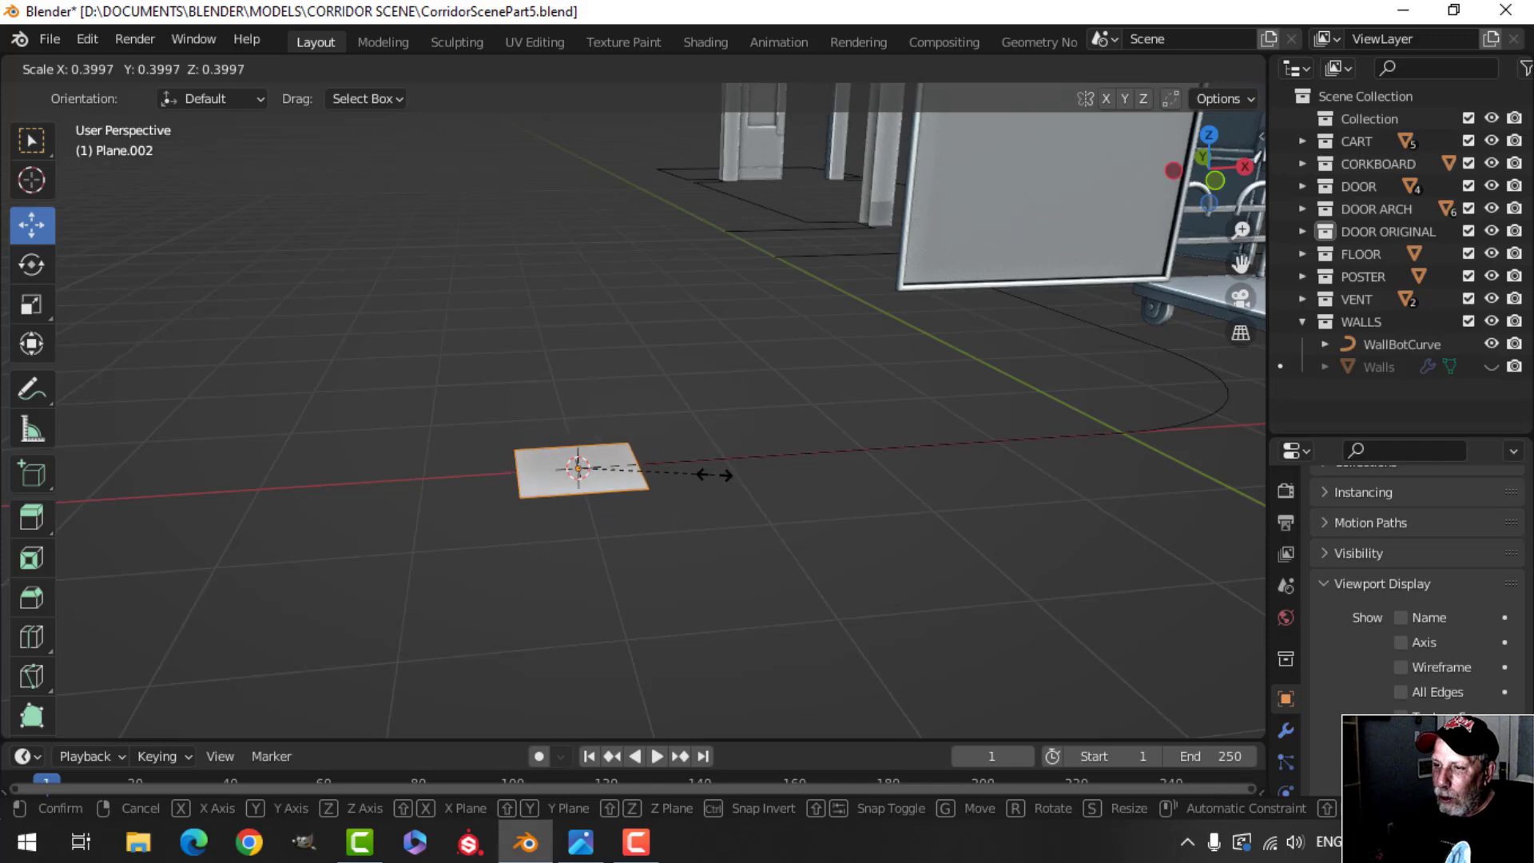
left_click(664, 476)
Step: Rotate the plane's geometry 90° about its local X axis so it stands upright
middle_click_drag(711, 493, 801, 508)
middle_click_drag(1078, 525, 692, 490, "shift")
scroll(891, 498, "up", 4)
middle_click_drag(891, 498, 875, 470)
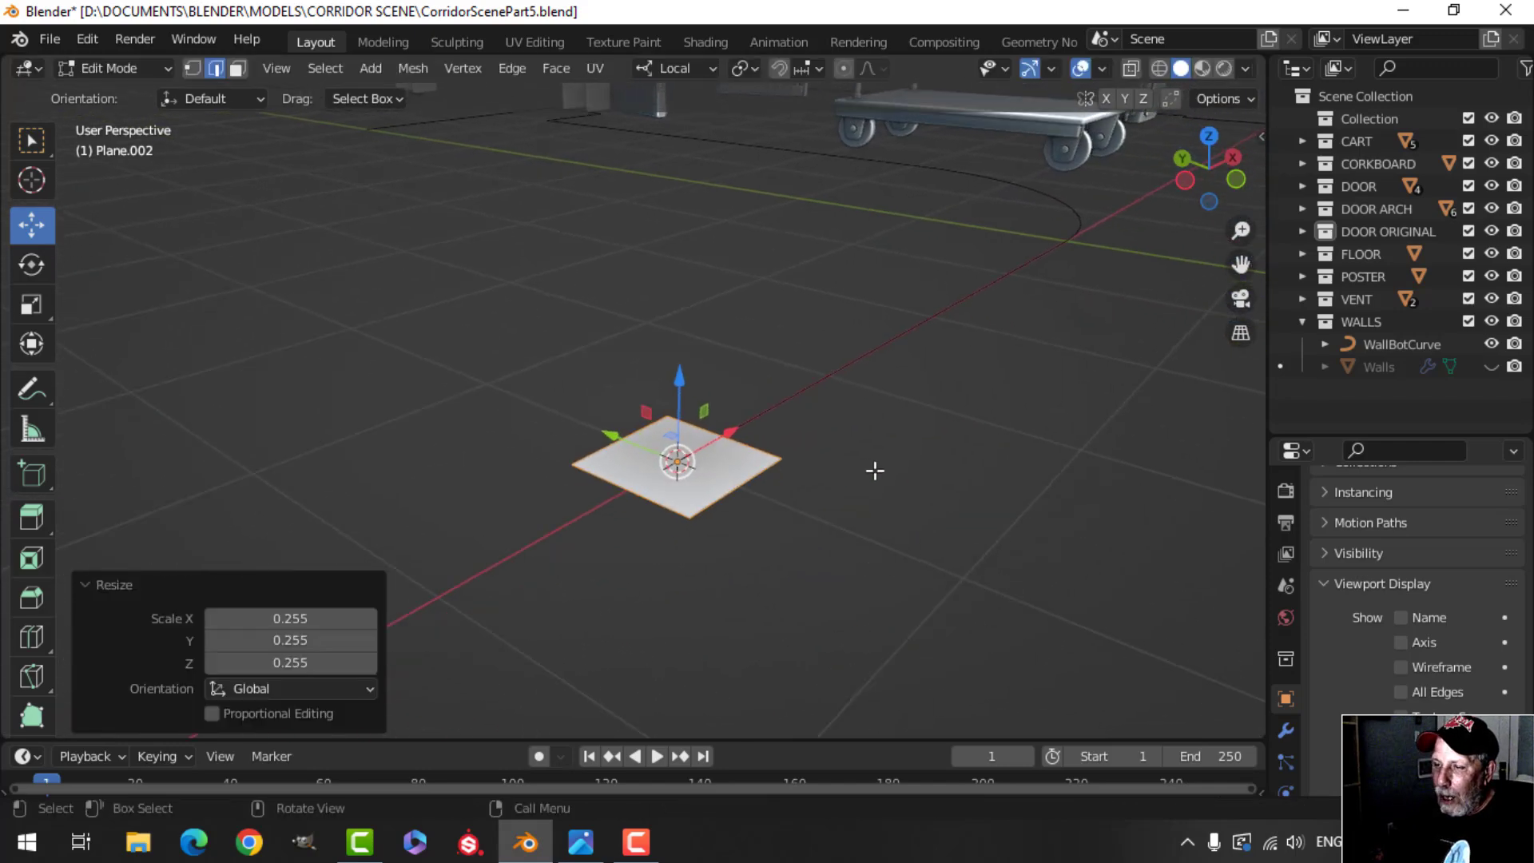
key("r")
key("x")
key("x")
key("9")
key("0")
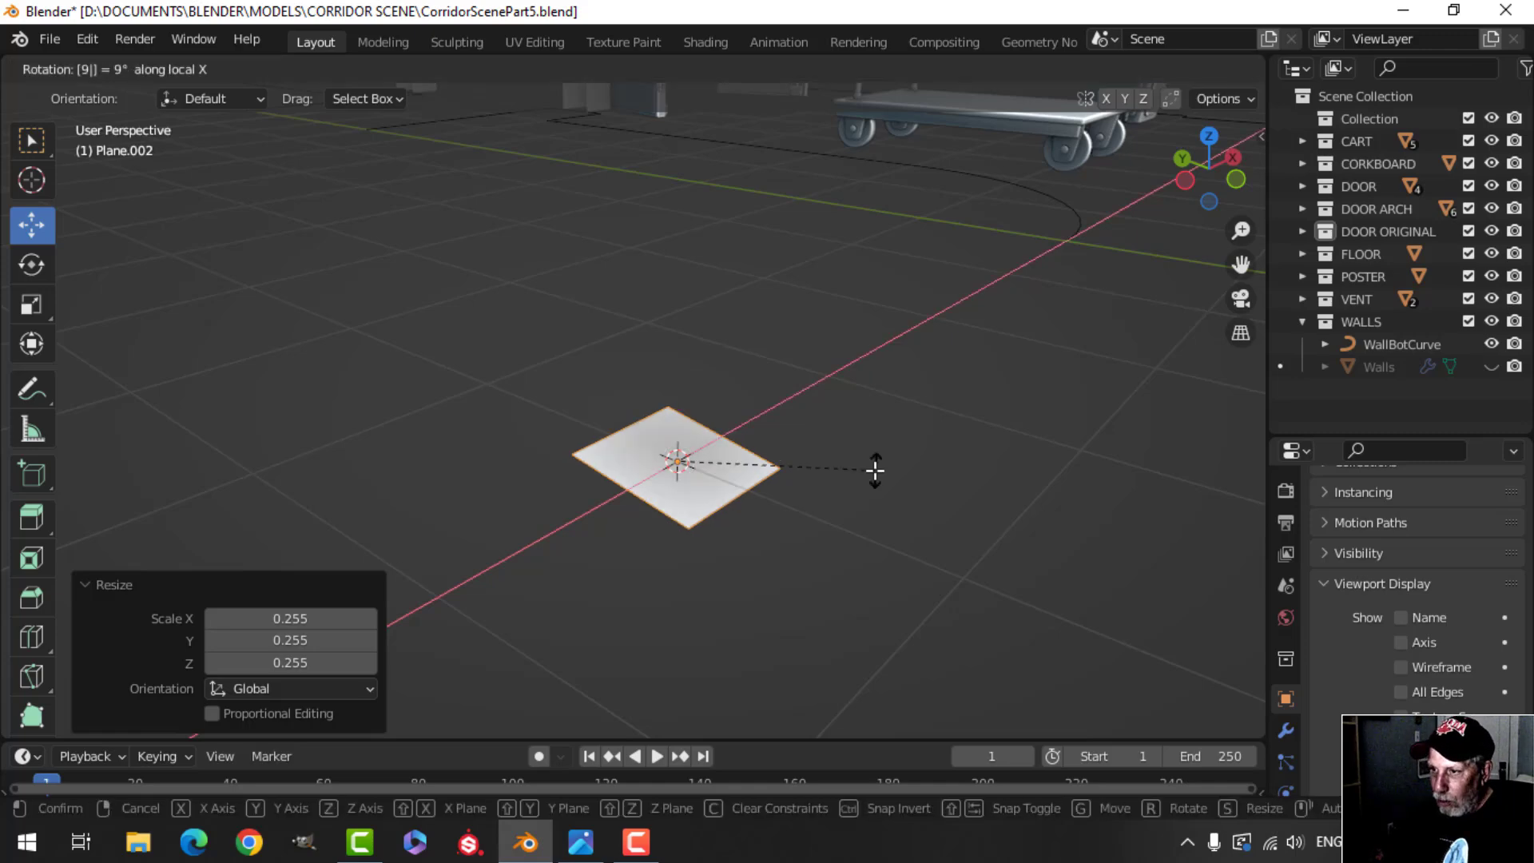
key("Return")
Step: Raise the plane's geometry about 0.25 m along Z so its lower edge sits at the origin
middle_click_drag(829, 477, 768, 495)
key("g")
key("z")
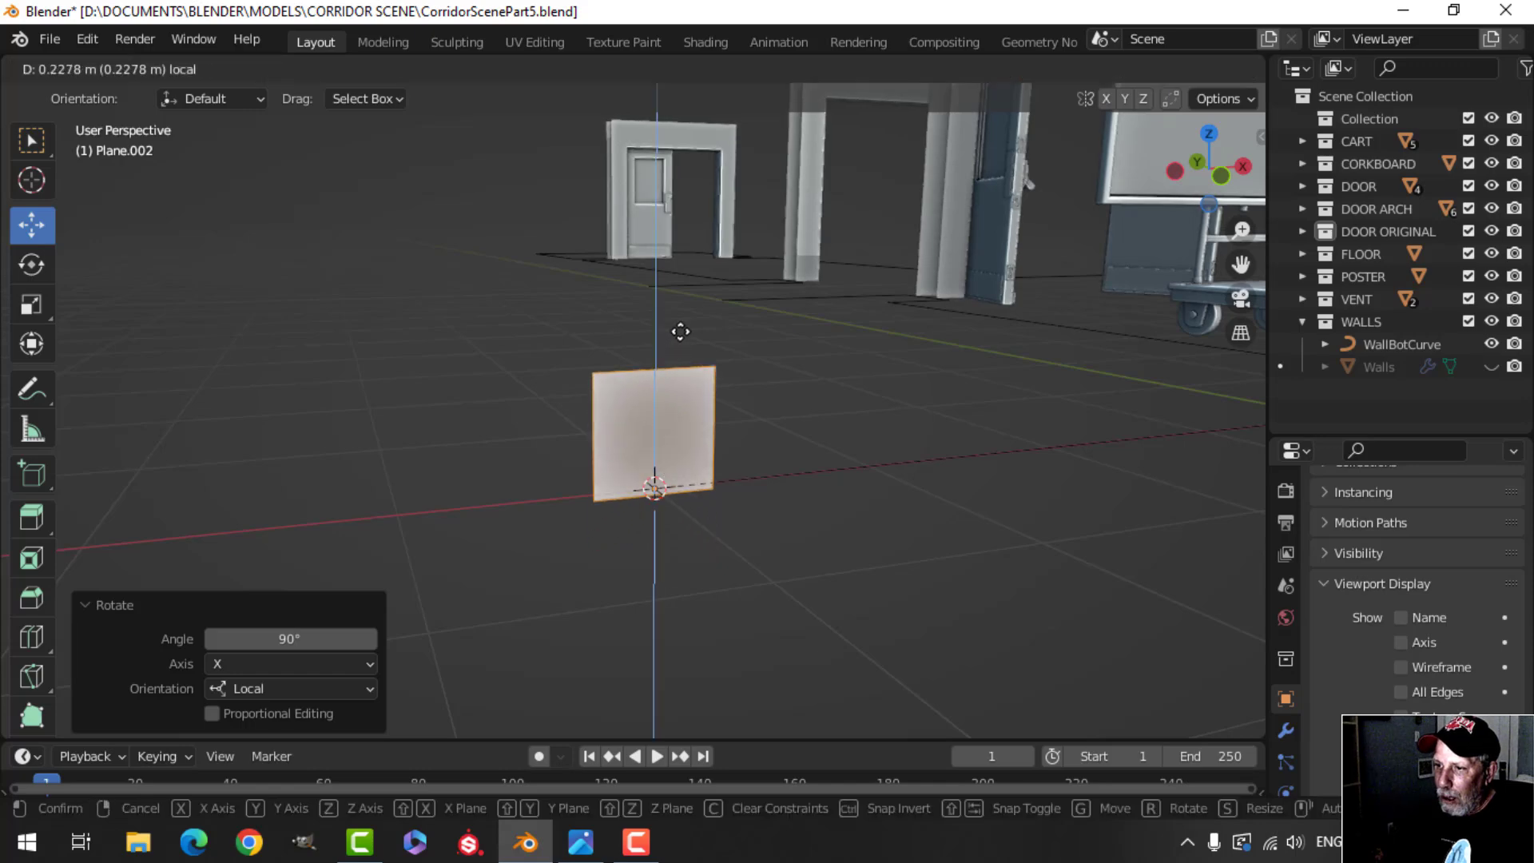
left_click(680, 323)
Step: Check the baseboard in the reference image and add a horizontal loop cut near the plane's upper edge
middle_click_drag(732, 373, 760, 429)
scroll(735, 425, "up", 4)
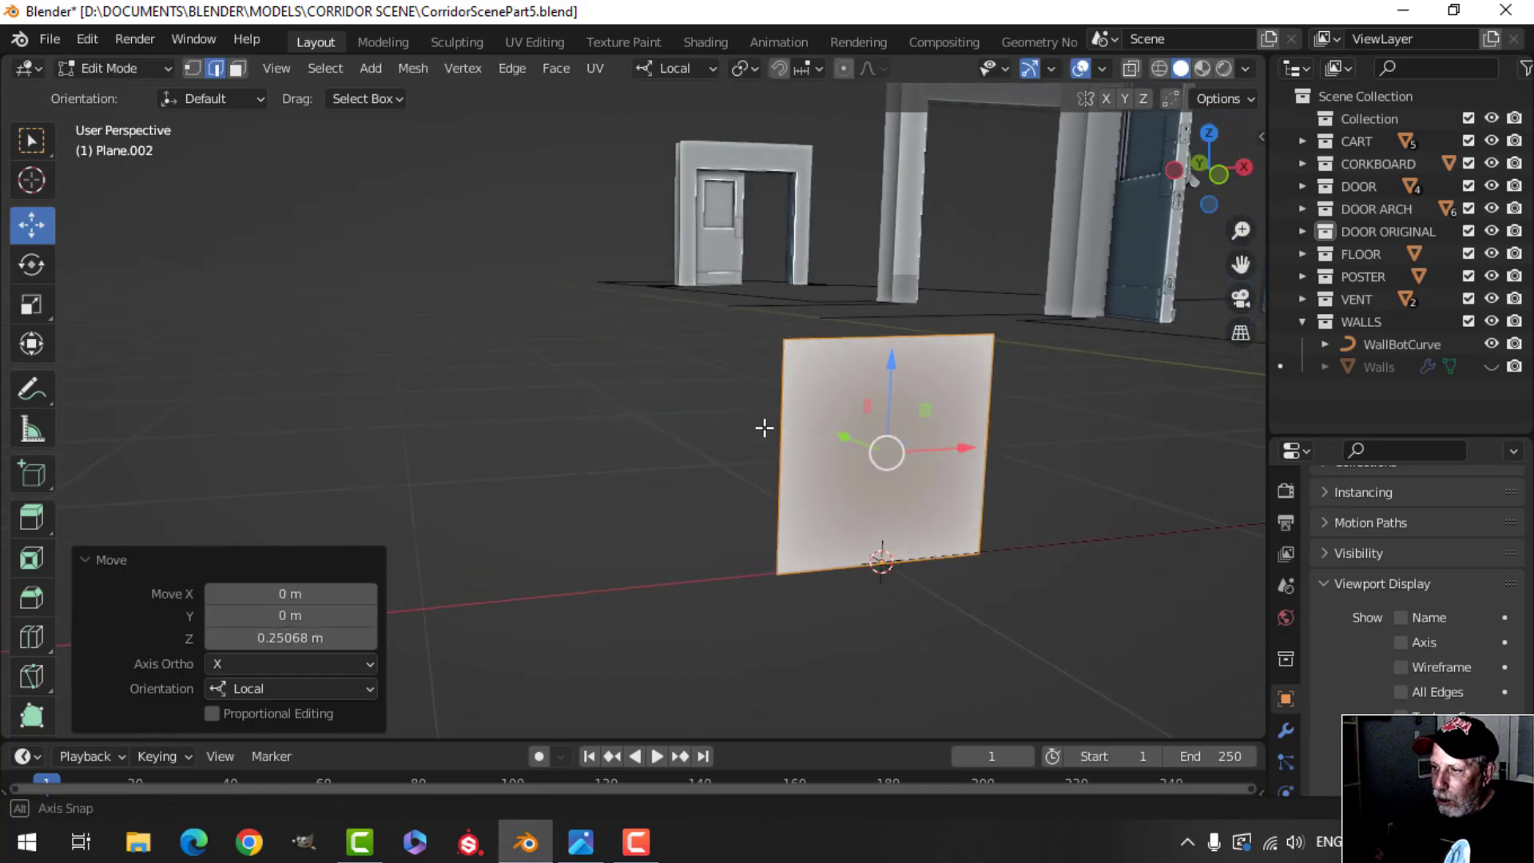
left_click(581, 841)
scroll(376, 677, "up", 4)
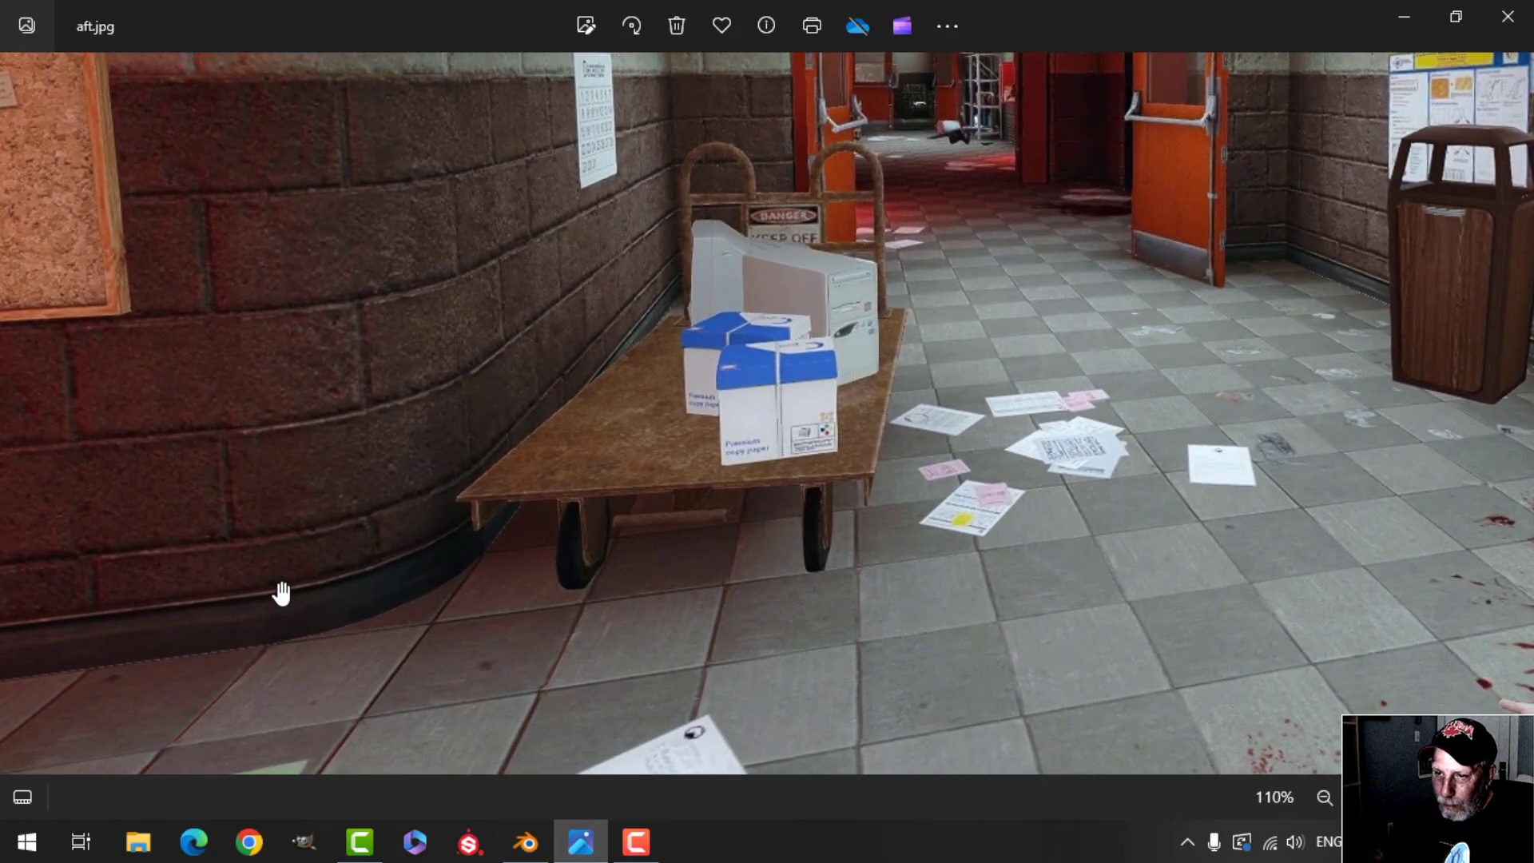
left_click(527, 843)
mouse_move(679, 538)
middle_mouse_down()
mouse_move(612, 549)
mouse_move(674, 509)
middle_mouse_up()
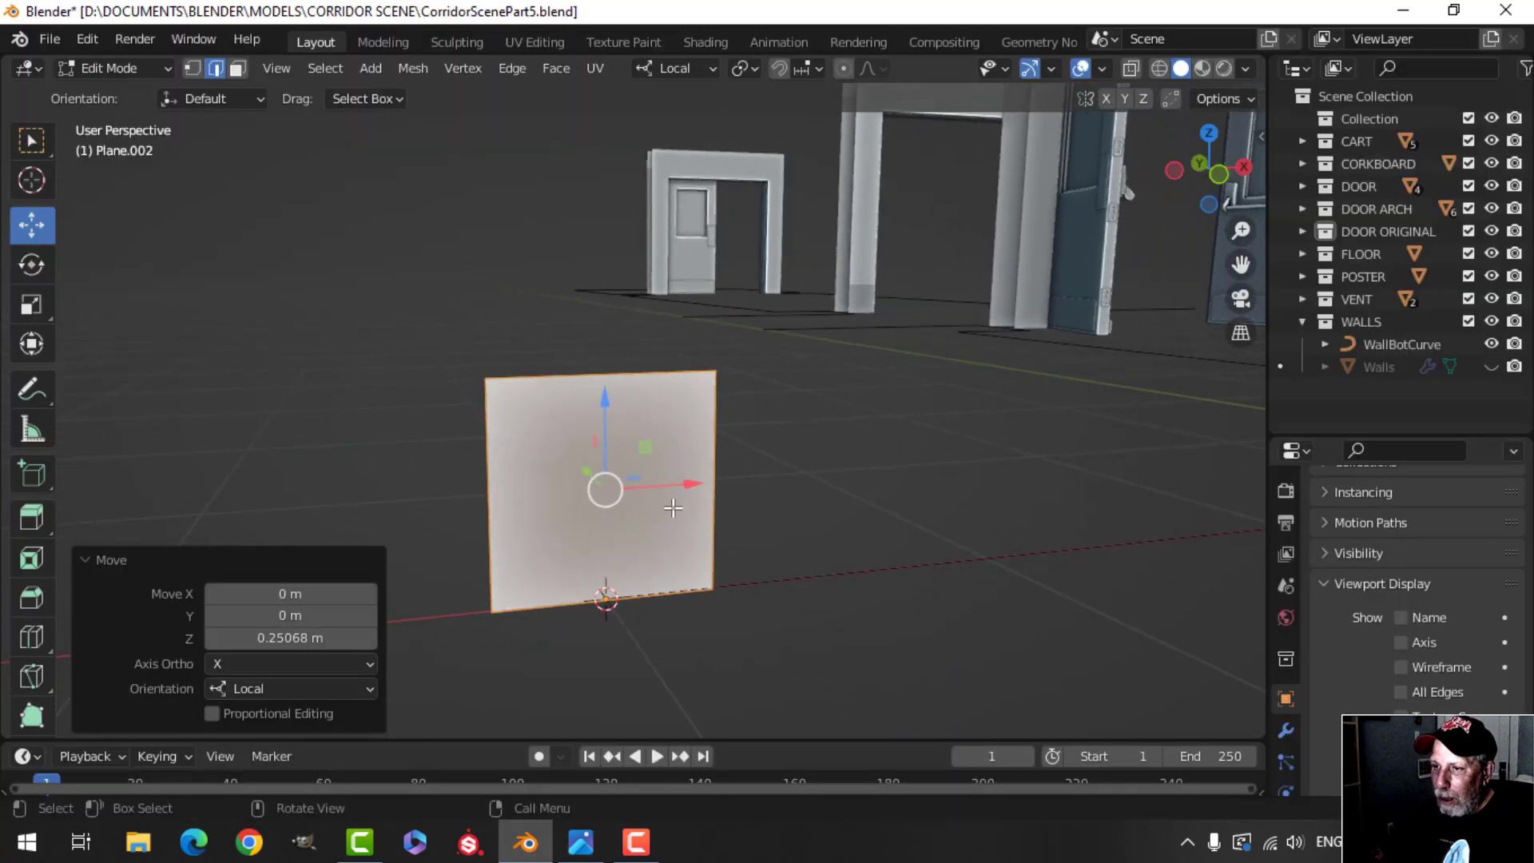
key("Tab")
key("Tab")
key("ctrl+r")
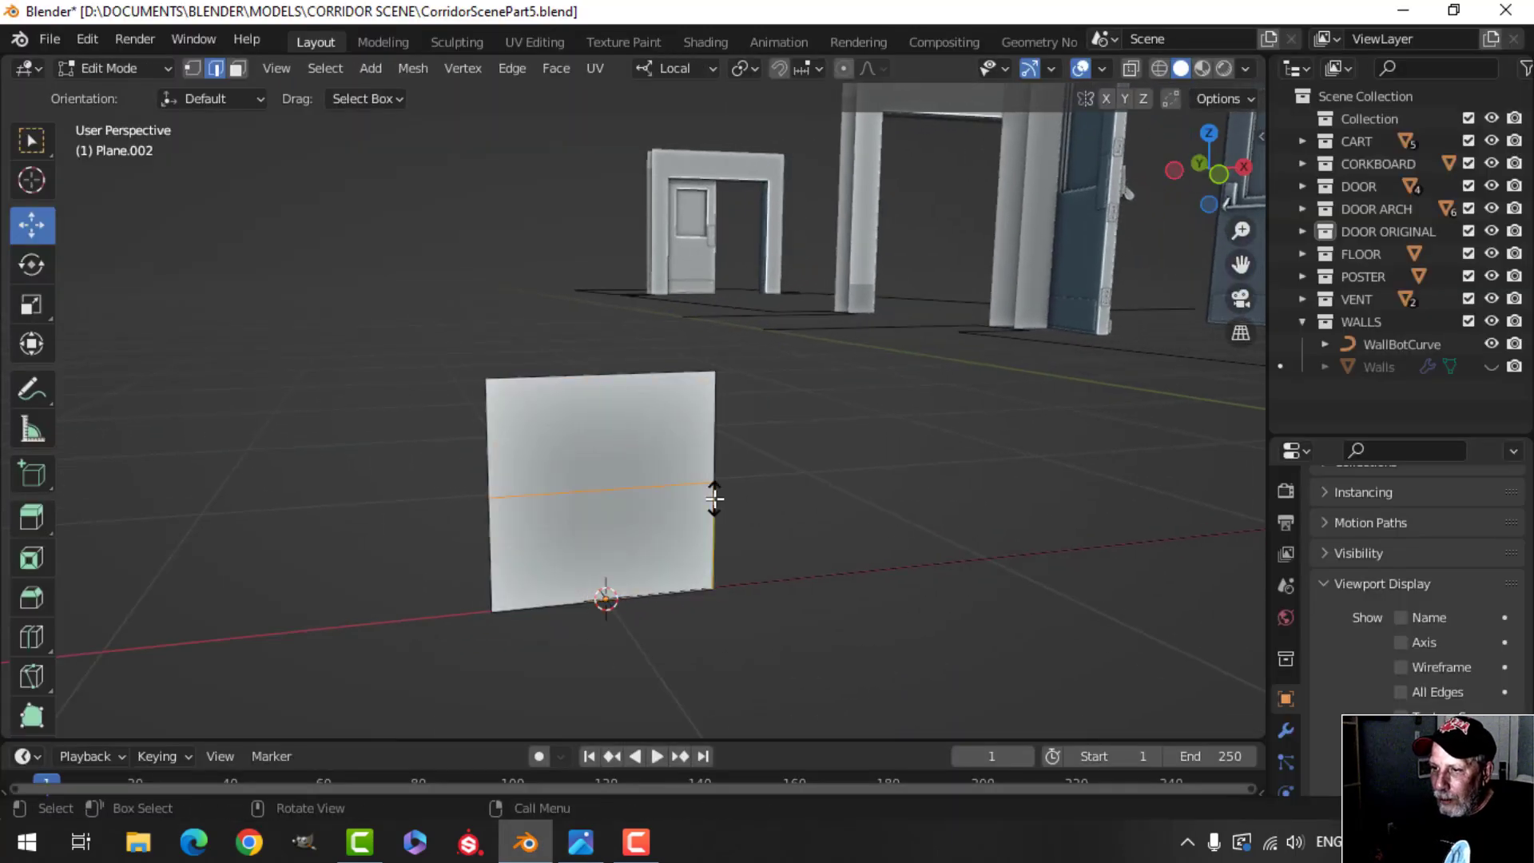
left_click(714, 499)
left_click(715, 462)
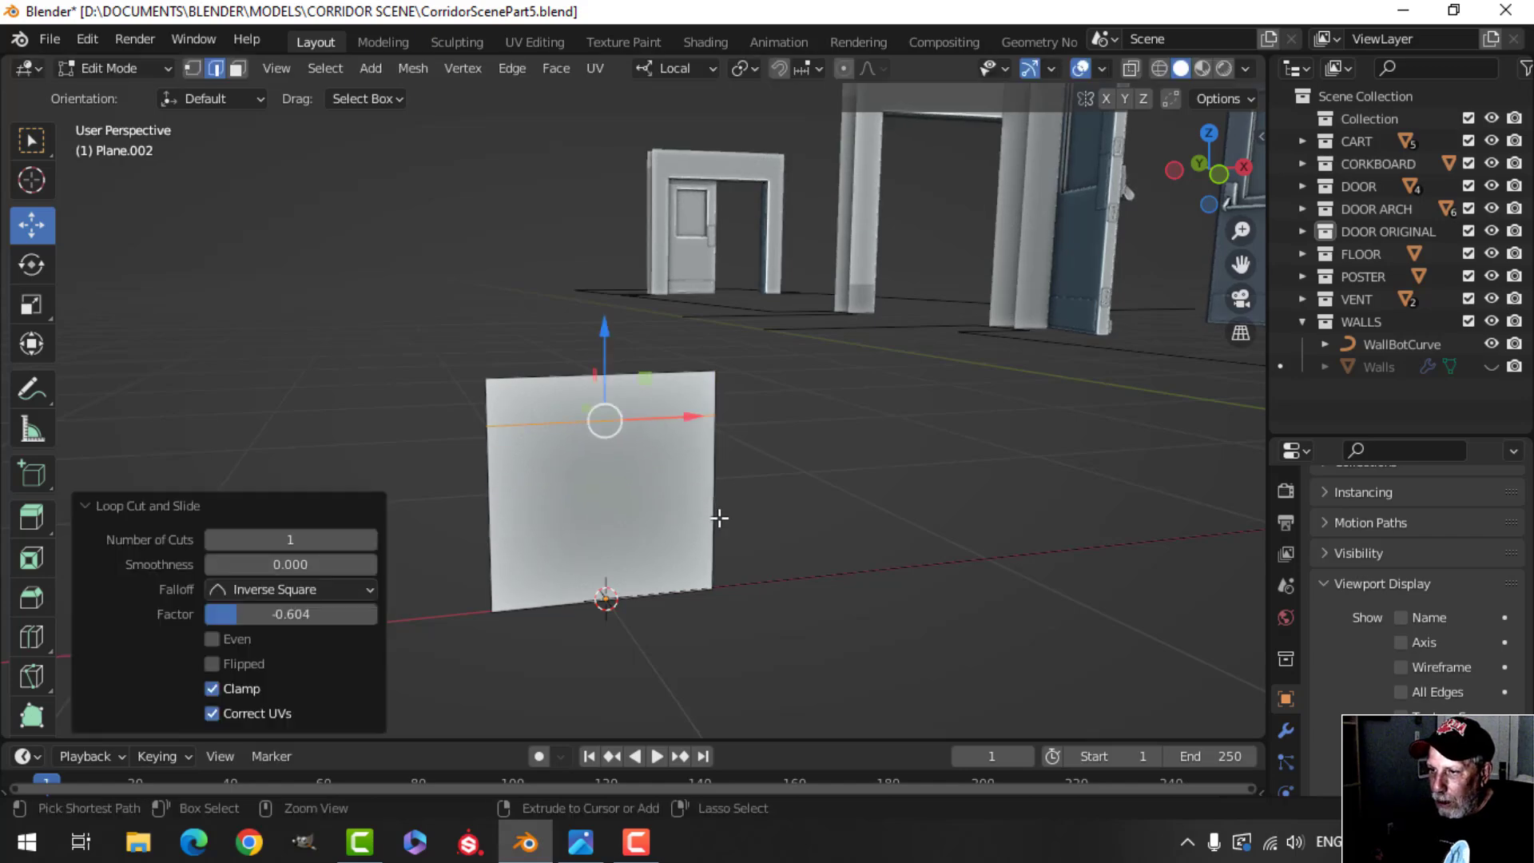
Step: Bevel the new loop cut into a narrow horizontal strip and clear the selection
key("ctrl+b")
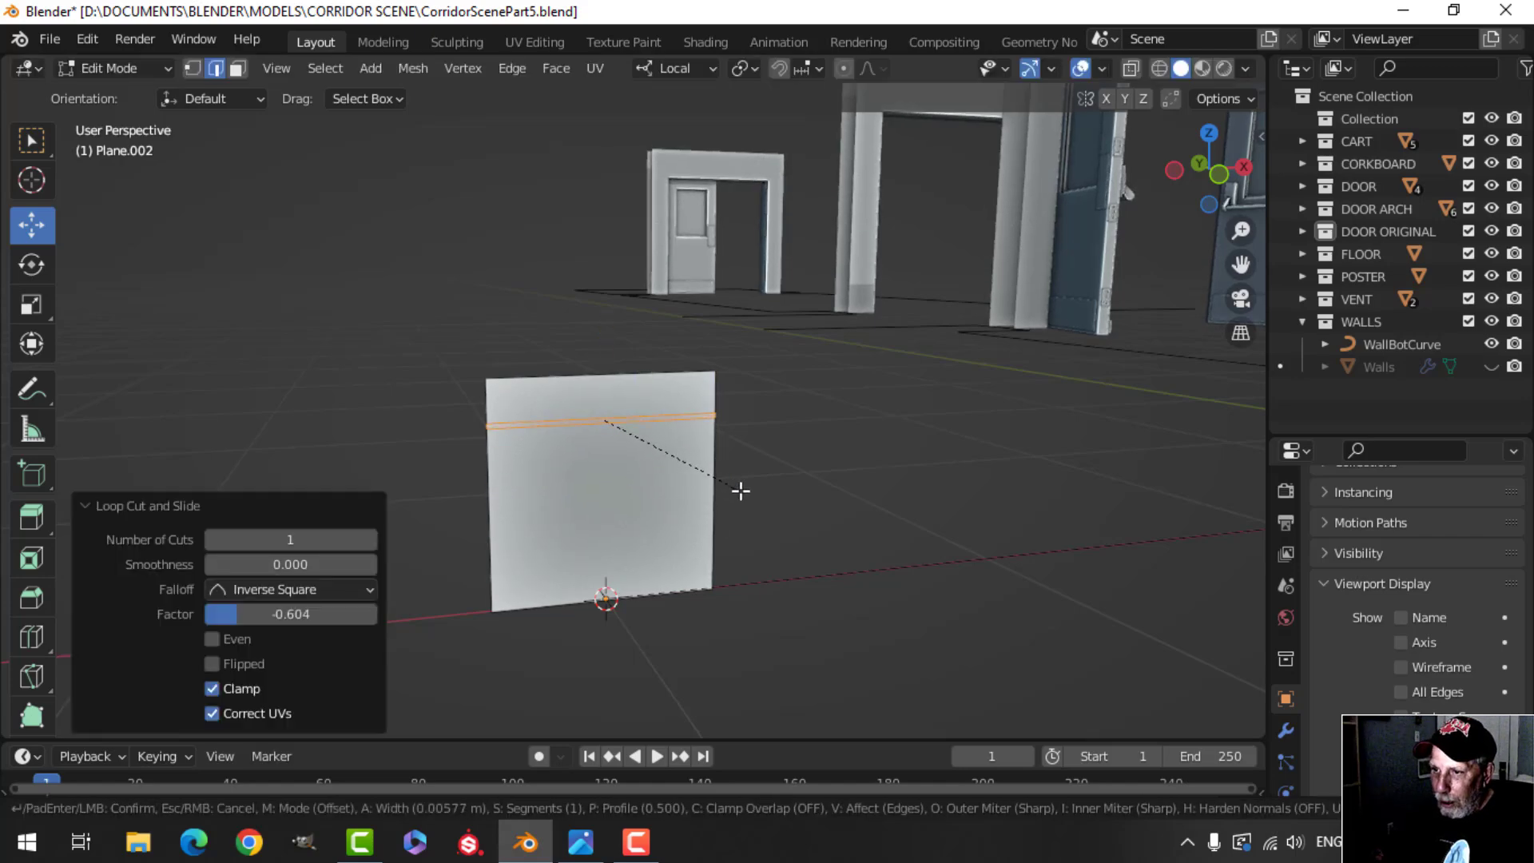
left_click(740, 490)
key("alt+a")
Step: Offset the plane's top face along Y so the narrow strip forms a sloped step in the profile
key("3")
left_click(562, 398)
middle_click_drag(653, 430, 615, 375)
left_click_drag(699, 342, 712, 335)
middle_click_drag(712, 335, 712, 380)
Step: Extrude the profile's top edge horizontally along Y to form the baseboard's upper ledge
left_click(695, 404)
left_click(845, 265)
middle_click_drag(932, 302, 939, 326)
key("e")
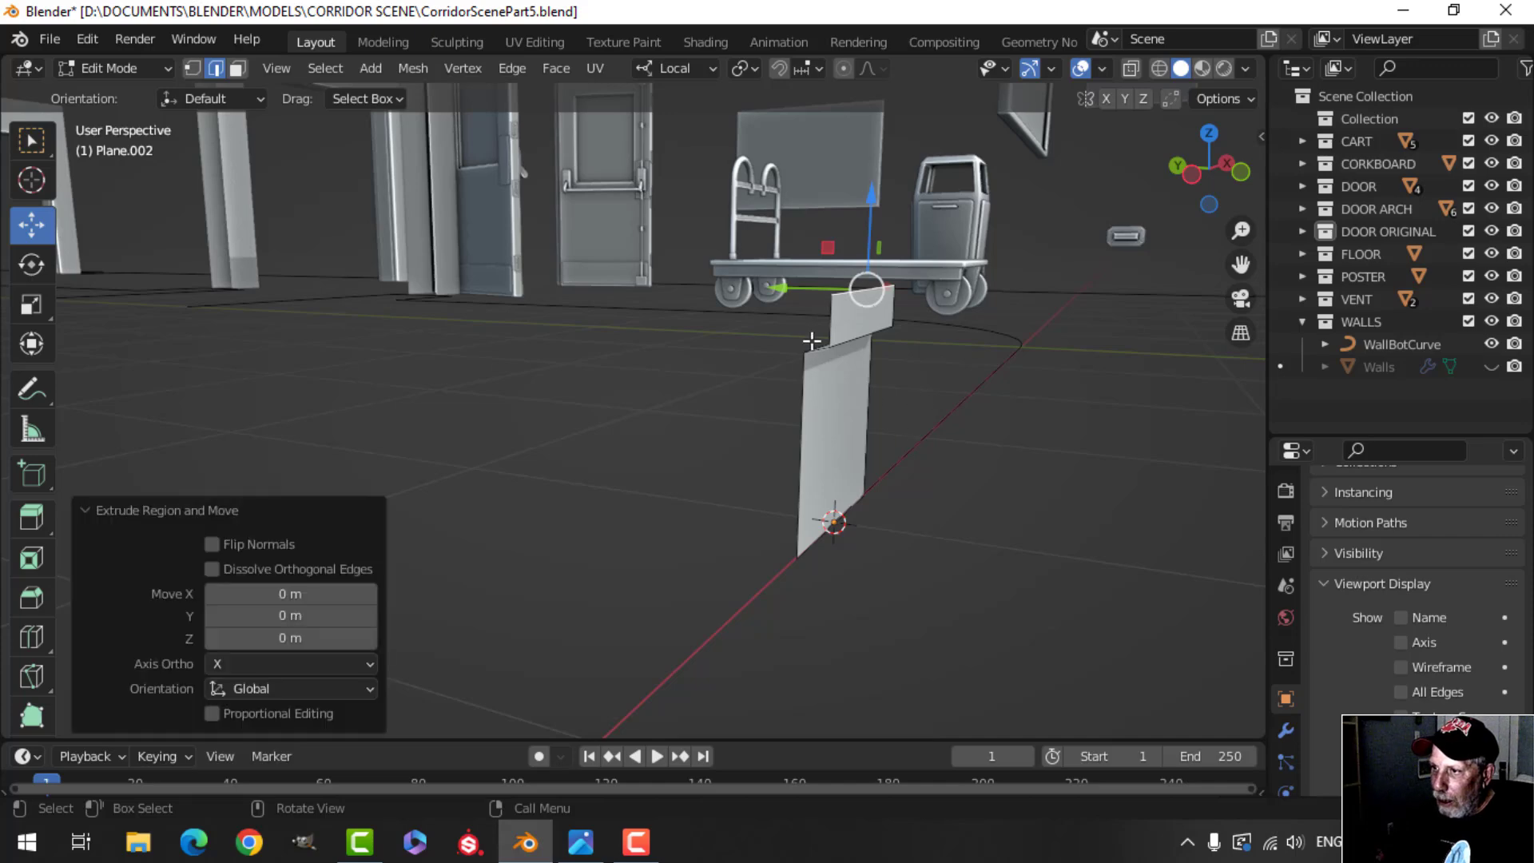
left_click(709, 276)
left_click(846, 525)
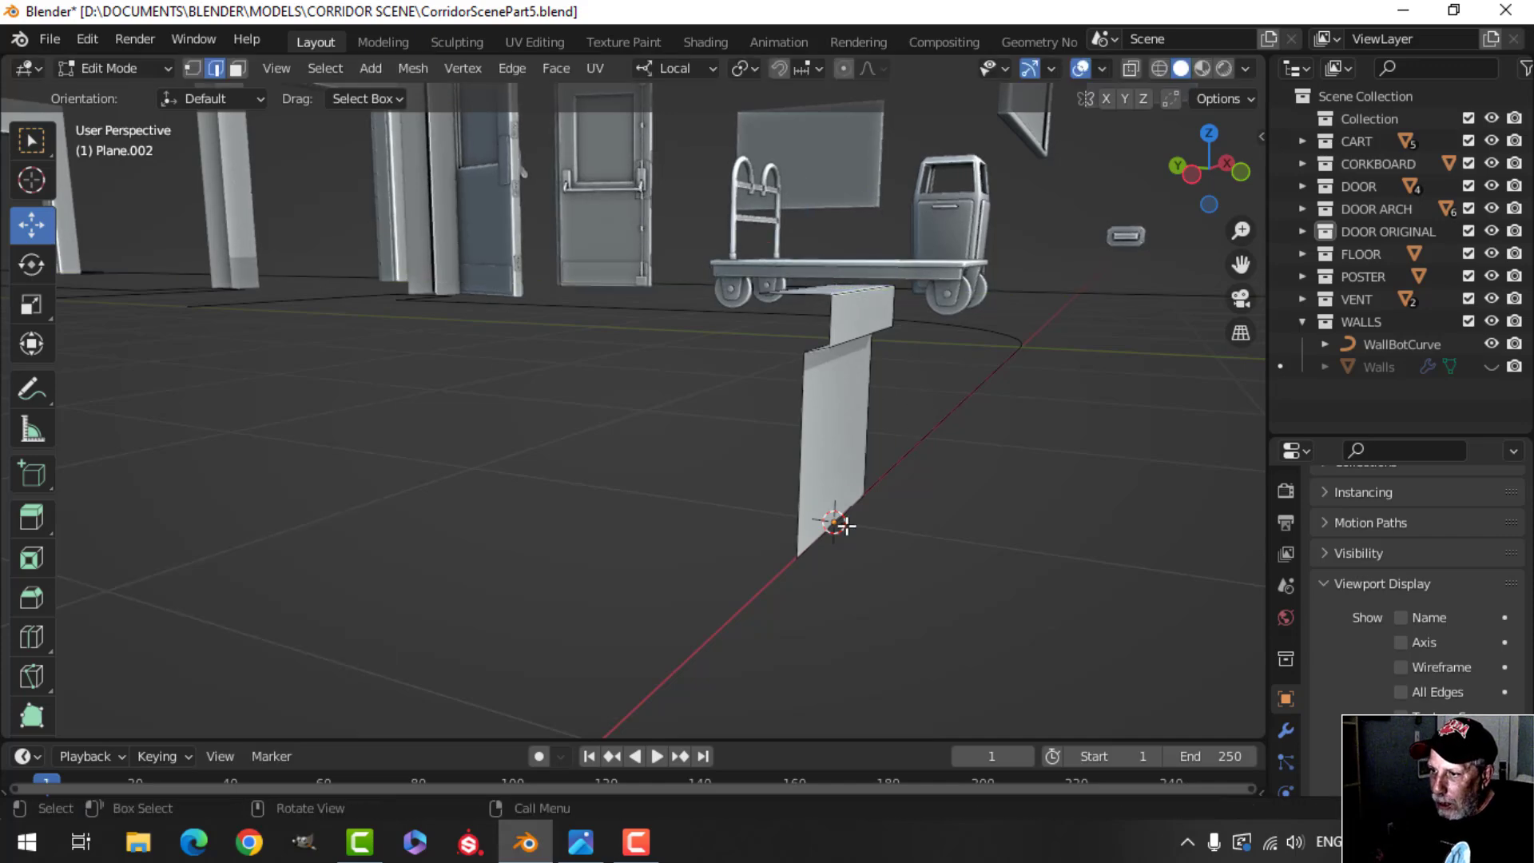
Step: Extrude the profile's bottom edge horizontally along Y to form a short flange at the baseboard's foot
key("e")
right_click(939, 538)
left_click_drag(769, 514, 729, 508)
middle_click_drag(884, 449, 853, 469)
Step: Bevel the horizontal edges of the profile's upper step with 4 segments, a 0.388 m width and clamp overlap enabled
left_click(874, 458)
key("ctrl+b")
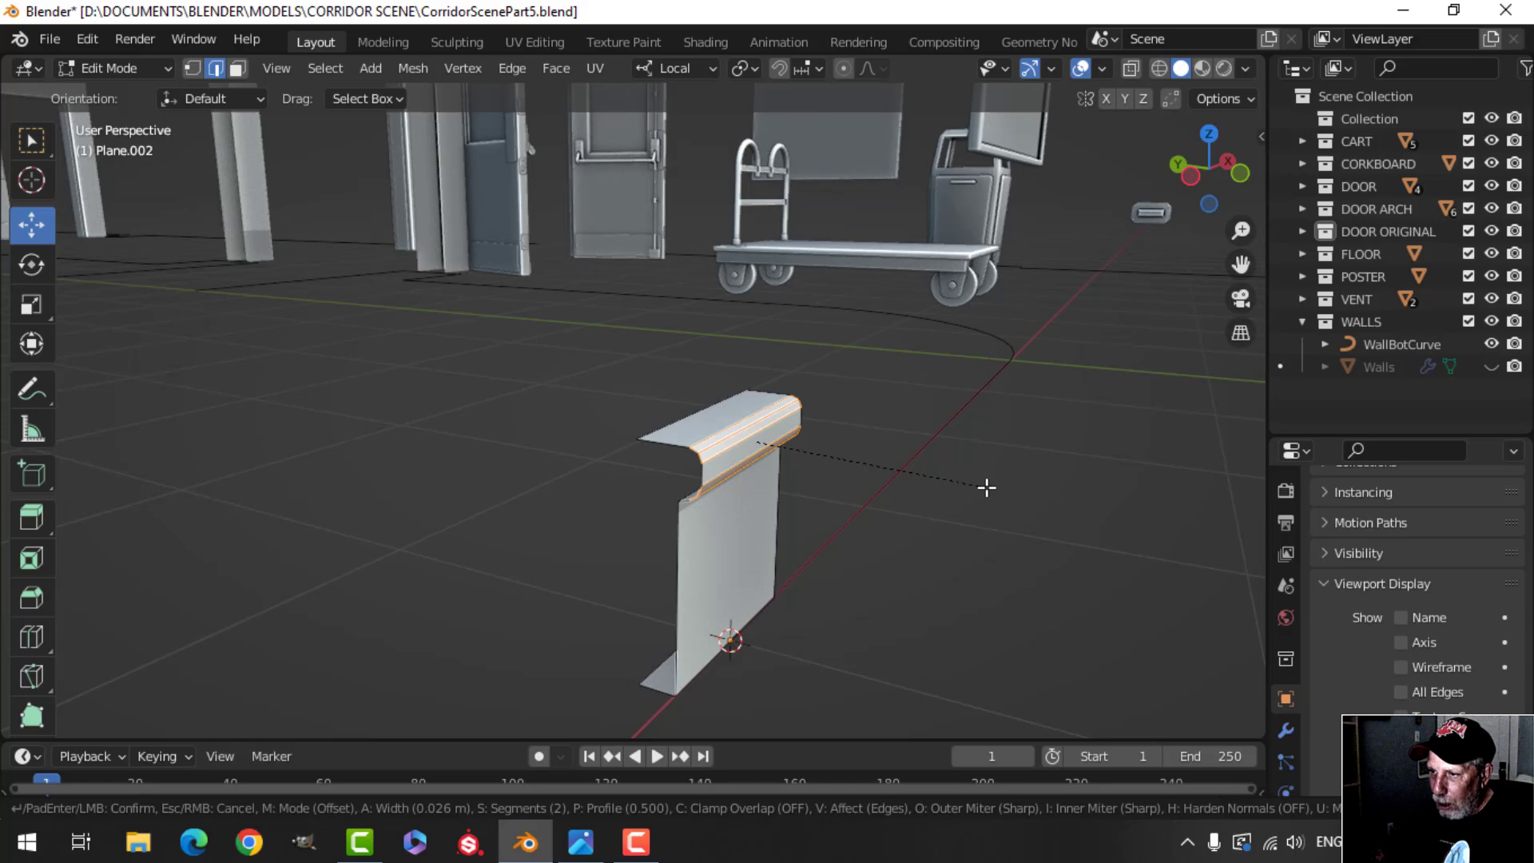
scroll(1009, 492, "up", 1)
key("c")
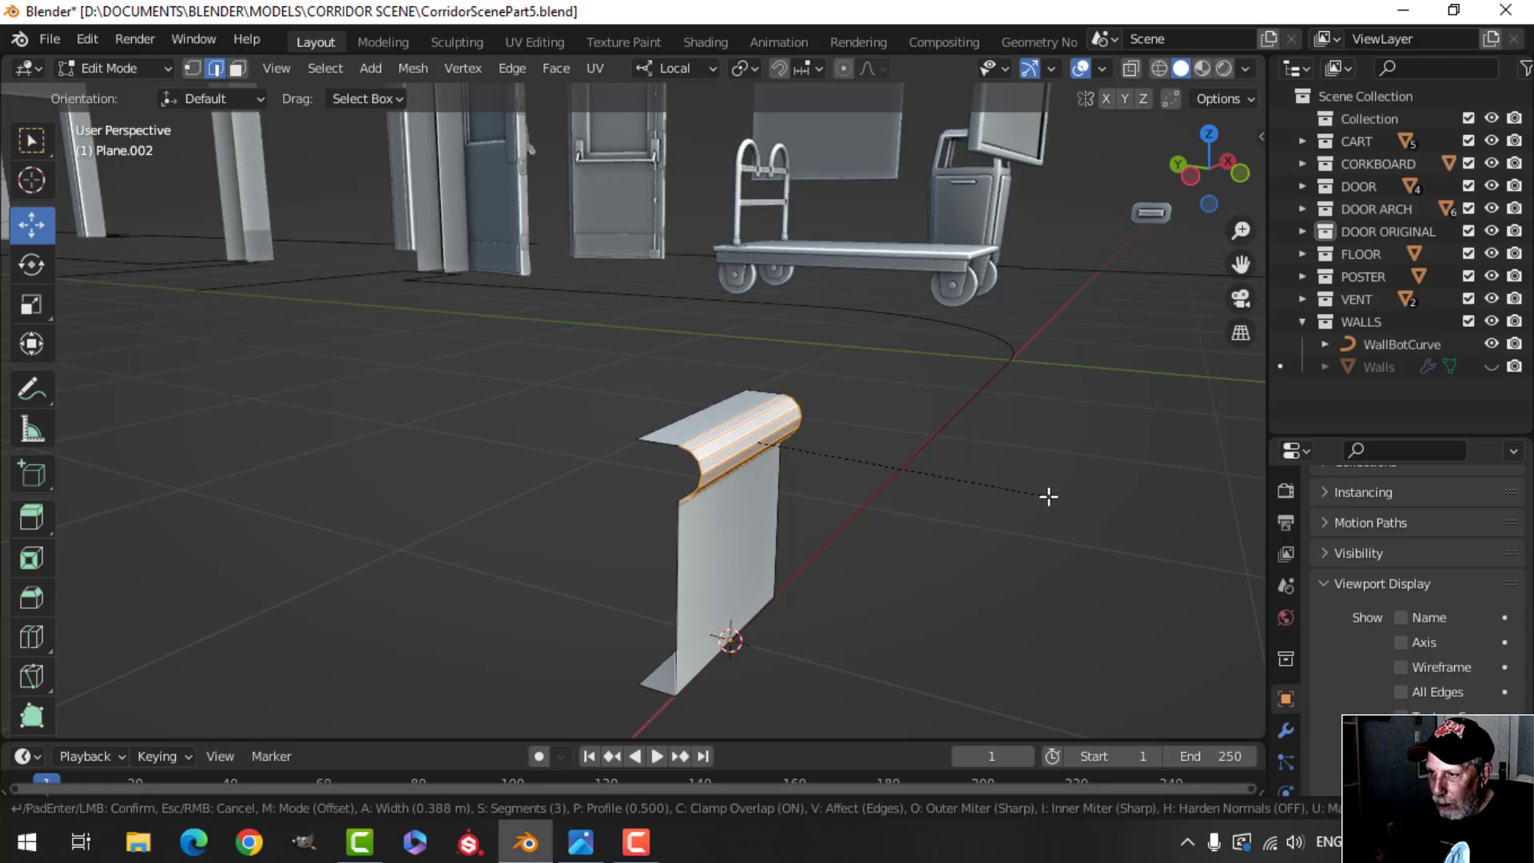
left_click(1048, 496)
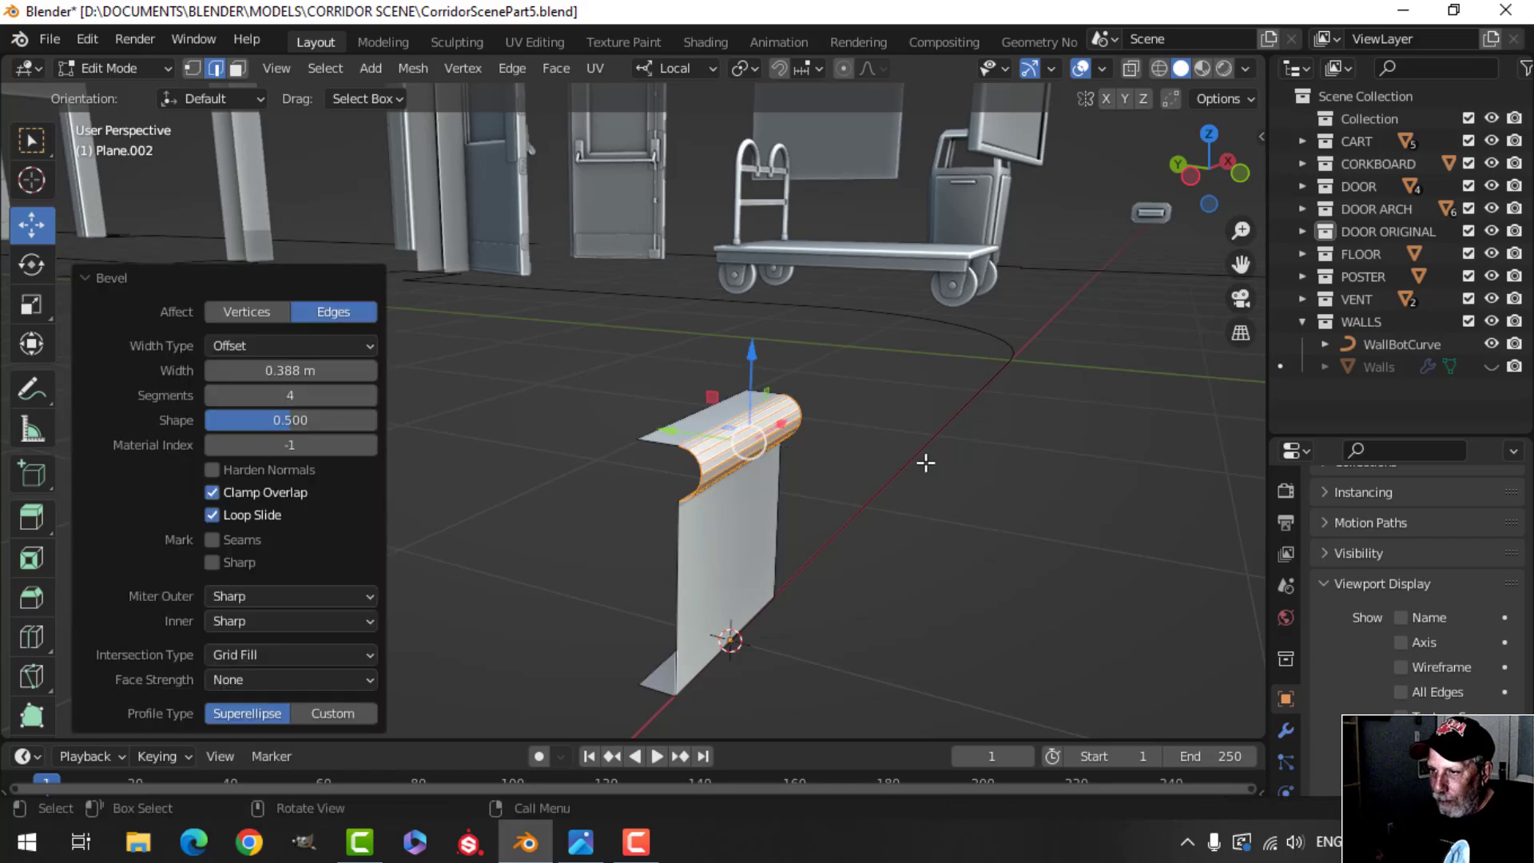
Step: Merge all of the profile mesh's duplicate vertices by distance
key("a")
key("m")
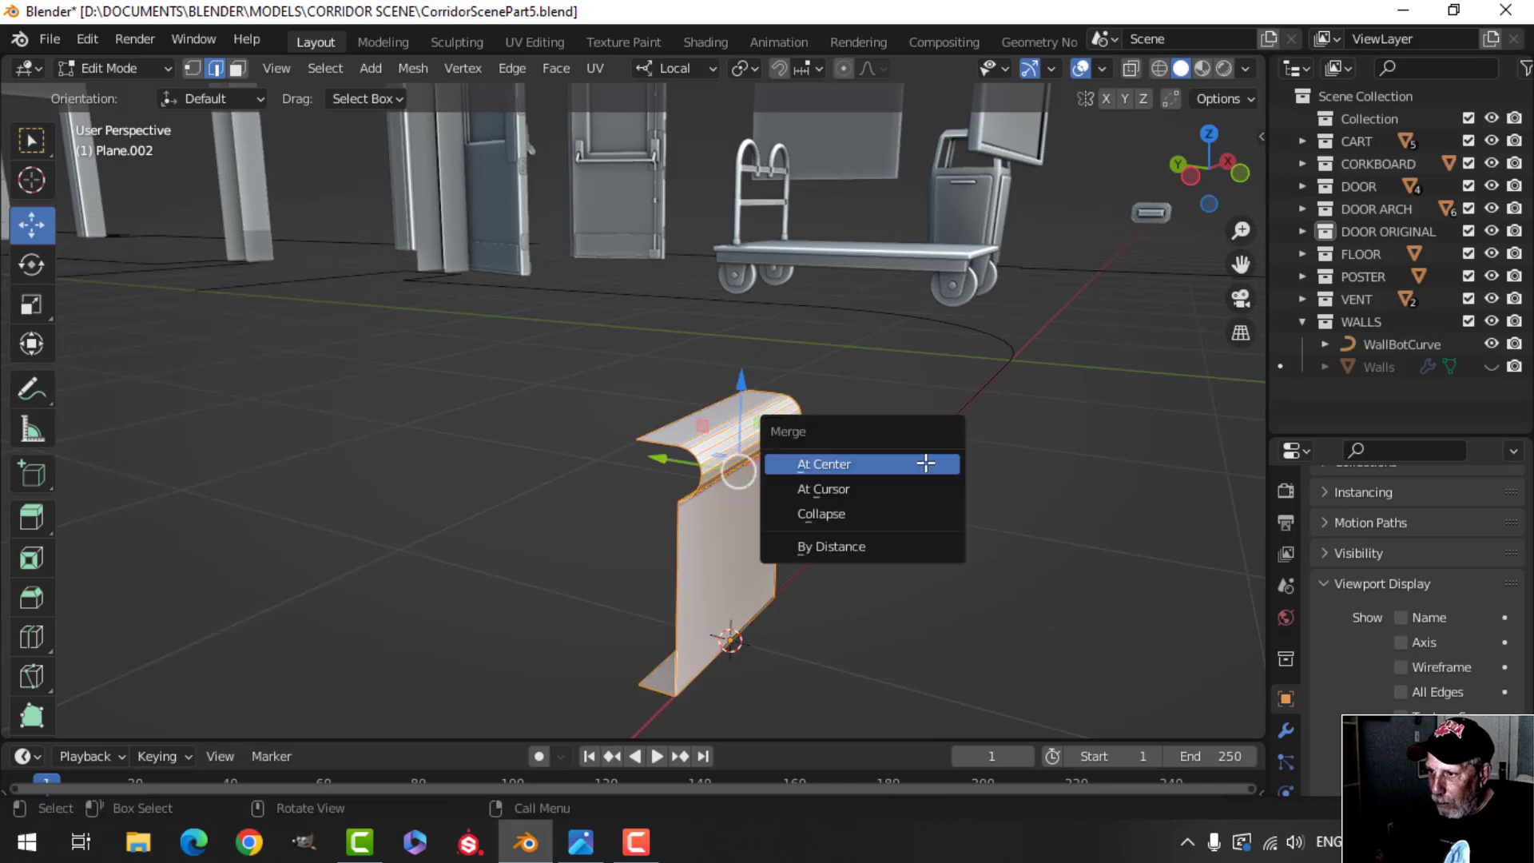
left_click(912, 548)
Step: Delete one side of the profile mesh so only the opposite side's outline is left, and select that outline
middle_click_drag(819, 504, 601, 447)
left_click(535, 395)
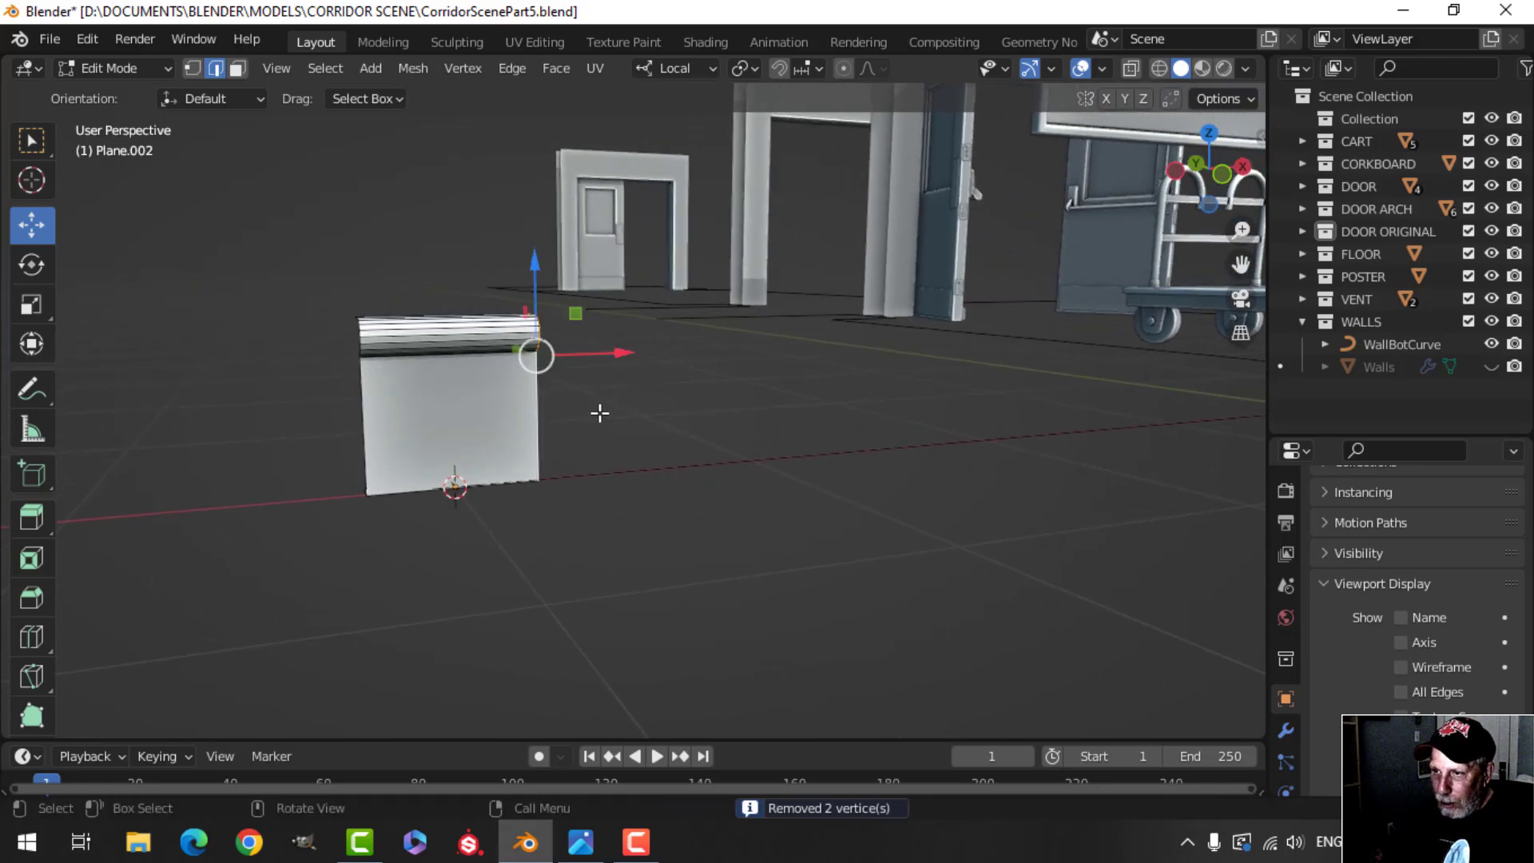
key("x")
left_click(625, 414)
key("a")
Step: Examine the baseboard profile's outline up close in the orthographic side view
middle_click_drag(590, 446, 853, 400)
key("KP_1")
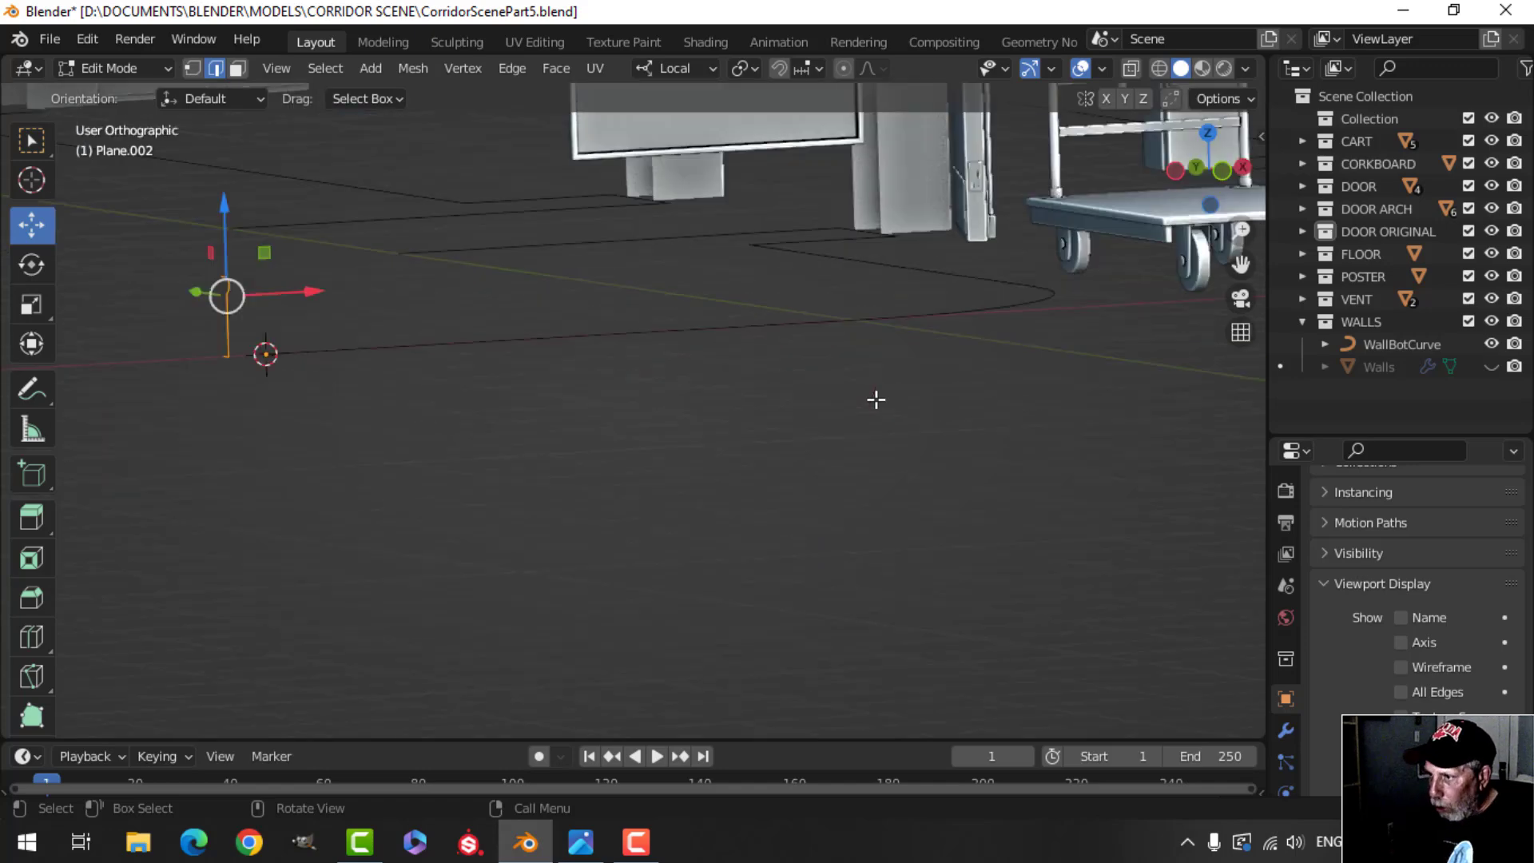
key("KP_3")
middle_click_drag(390, 377, 630, 463, "shift")
scroll(629, 463, "up", 5)
middle_click_drag(581, 397, 580, 519, "shift")
scroll(636, 505, "up", 4)
scroll(662, 511, "down", 3)
Step: Unhide the walls in Object Mode and select the curve along their bottom edge
key("Tab")
left_click(581, 545)
key("alt+h")
left_click(607, 534)
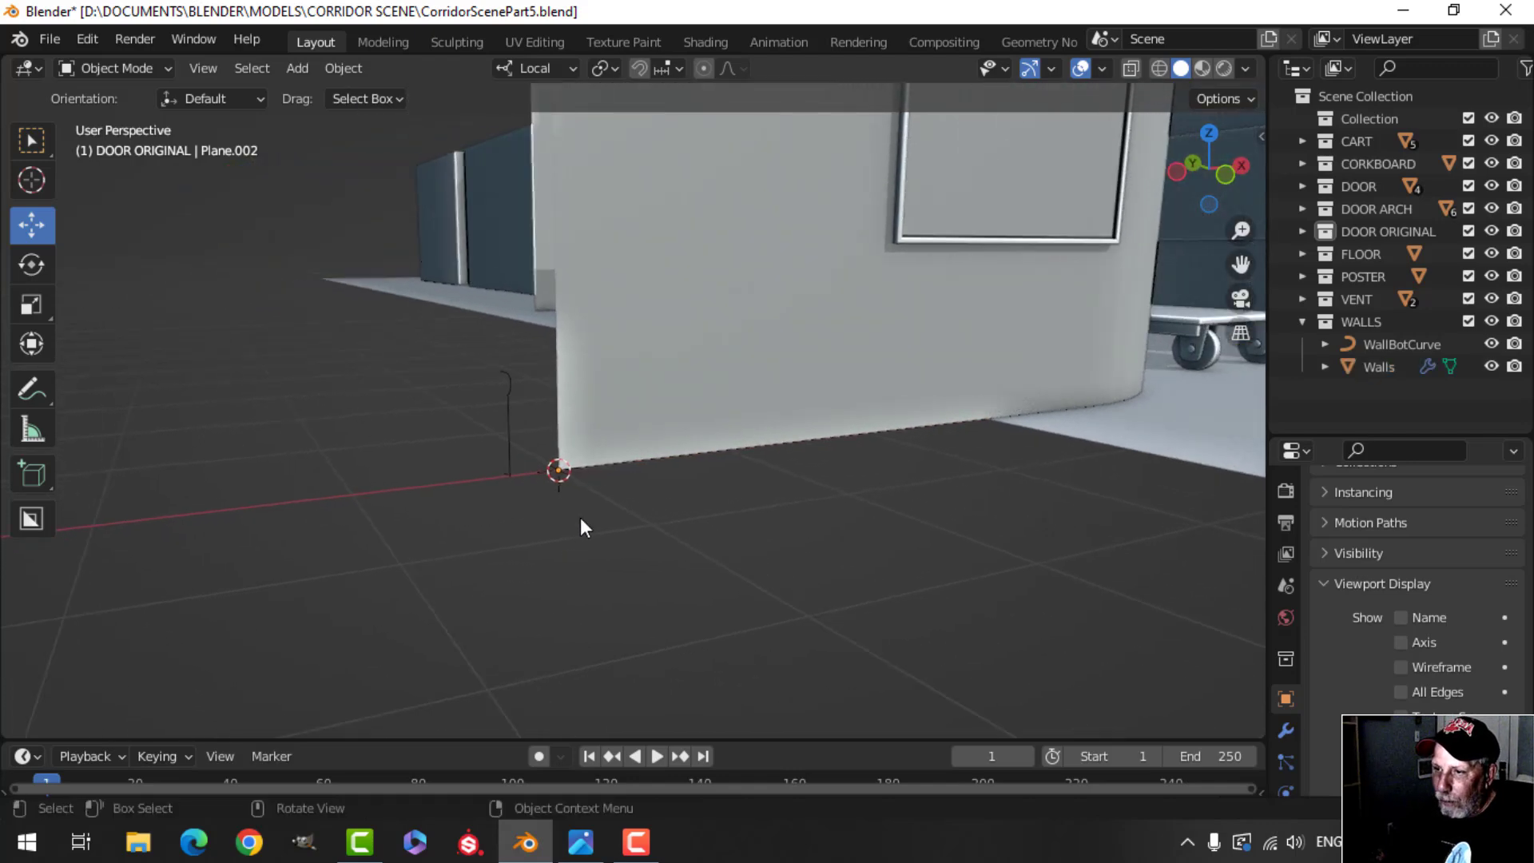
middle_click_drag(647, 478, 695, 467)
left_click(671, 462)
left_click(684, 452)
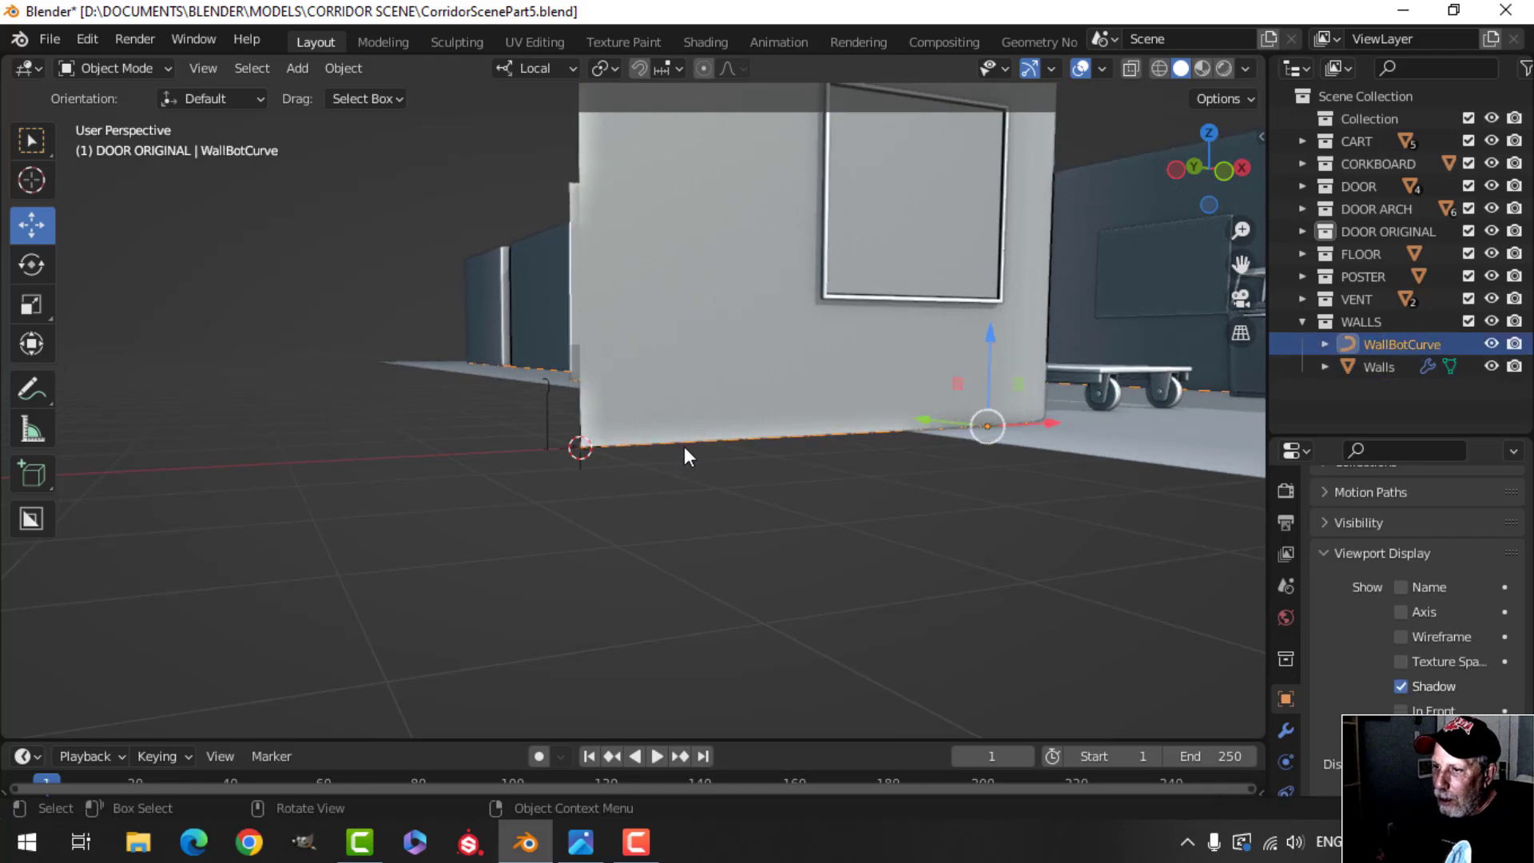
middle_click_drag(676, 491, 659, 507)
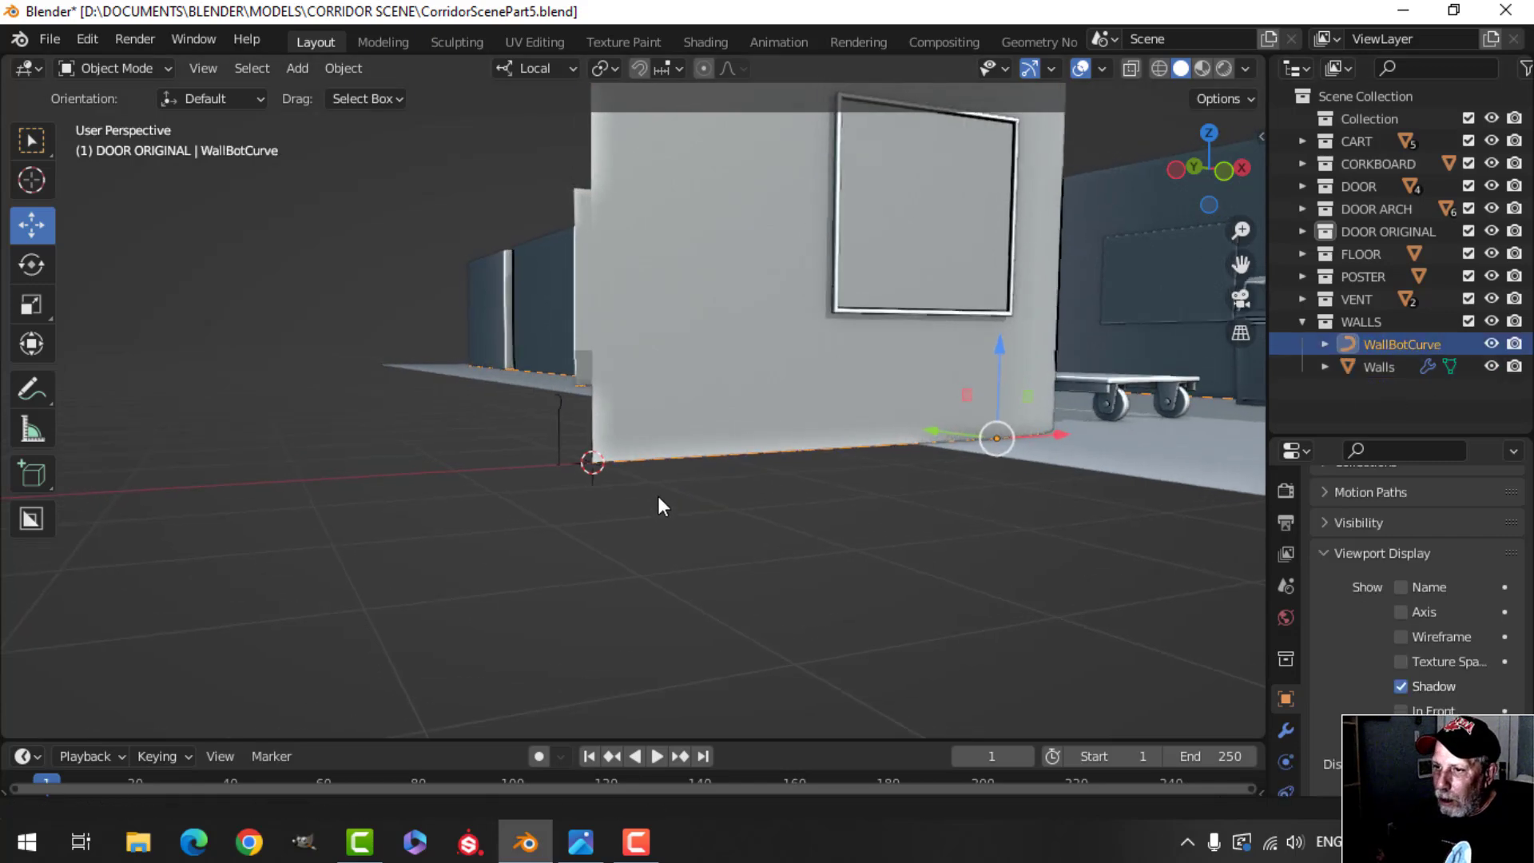
Step: Move the profile object to the WALLS collection and rename it WallBotTrim
left_click(563, 411)
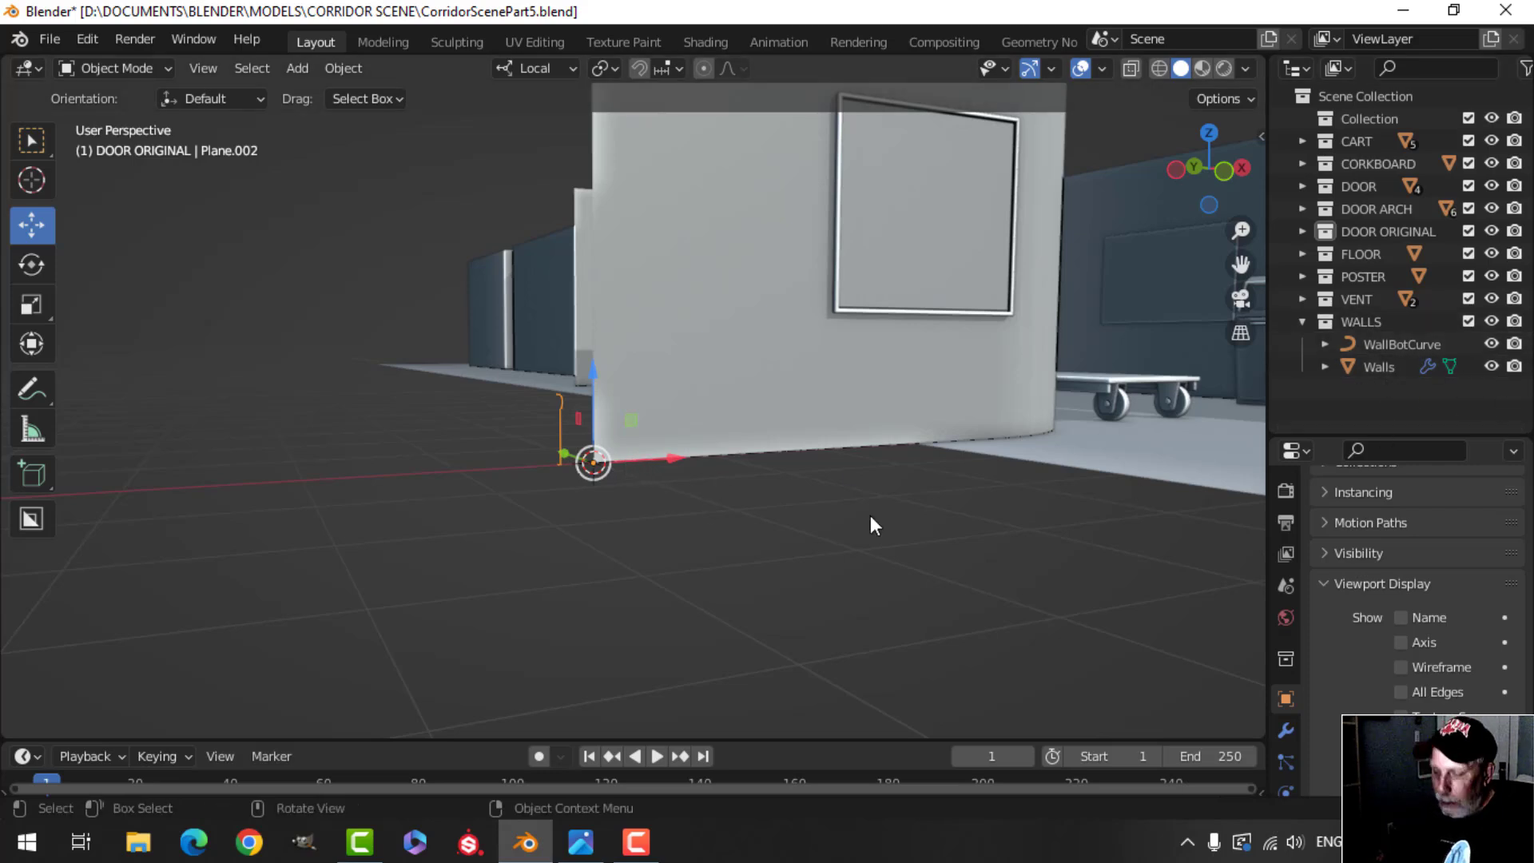
key("m")
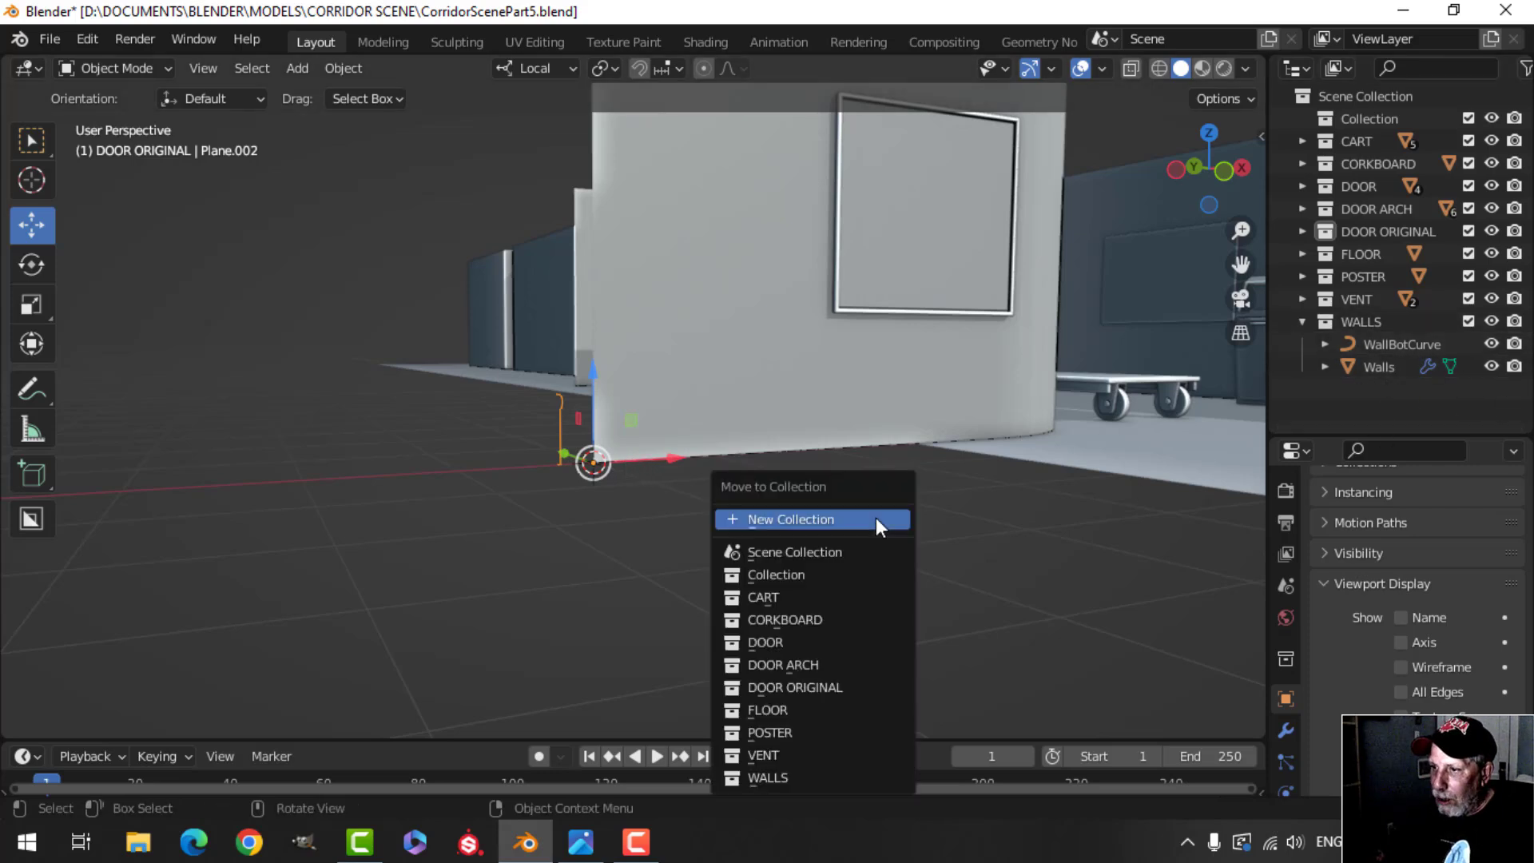
left_click(795, 772)
double_click(1413, 343)
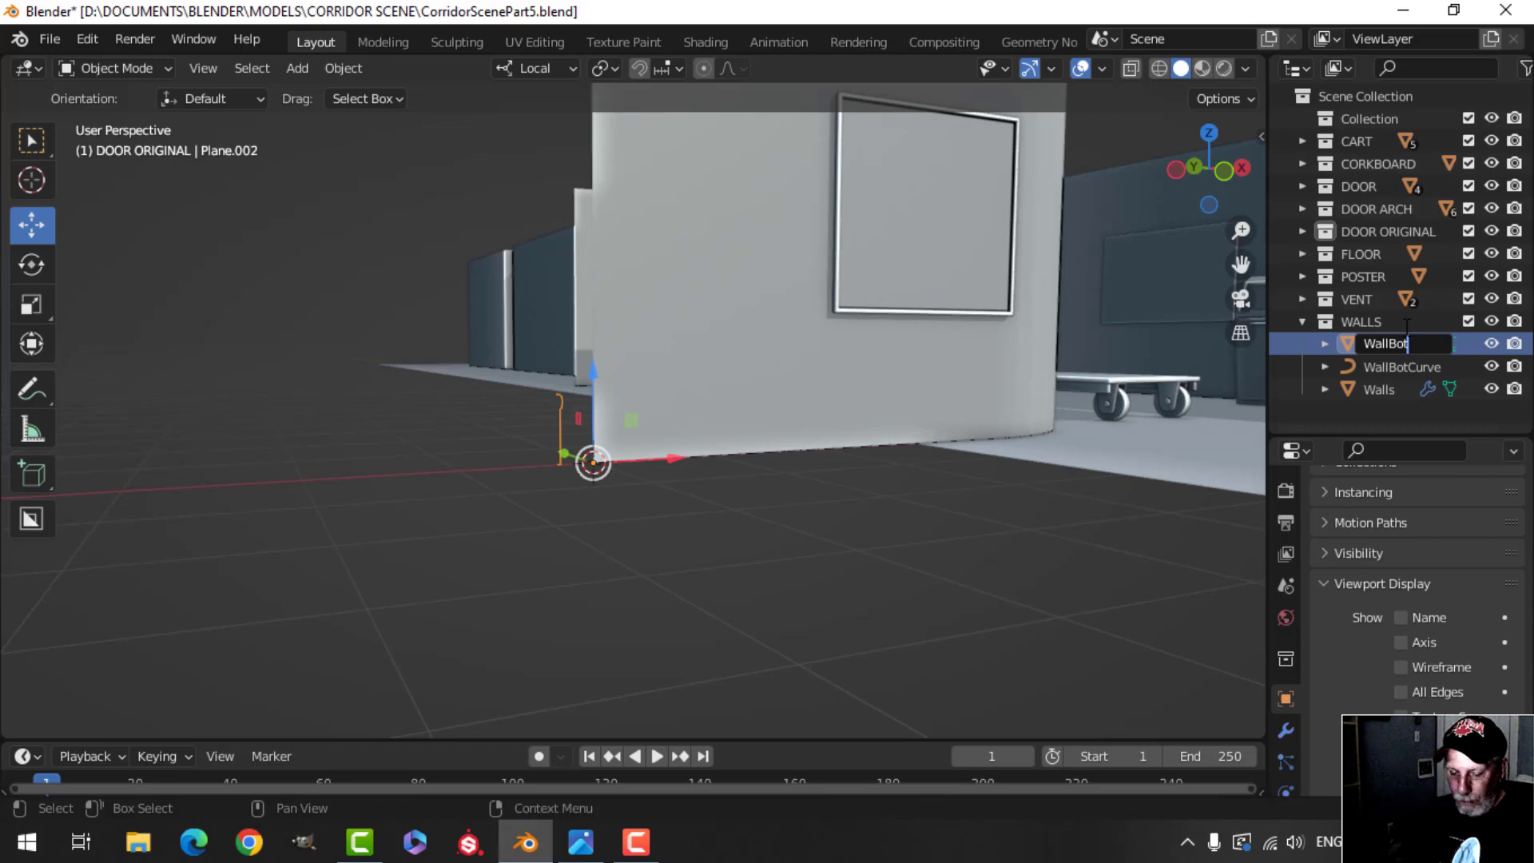
key("Return")
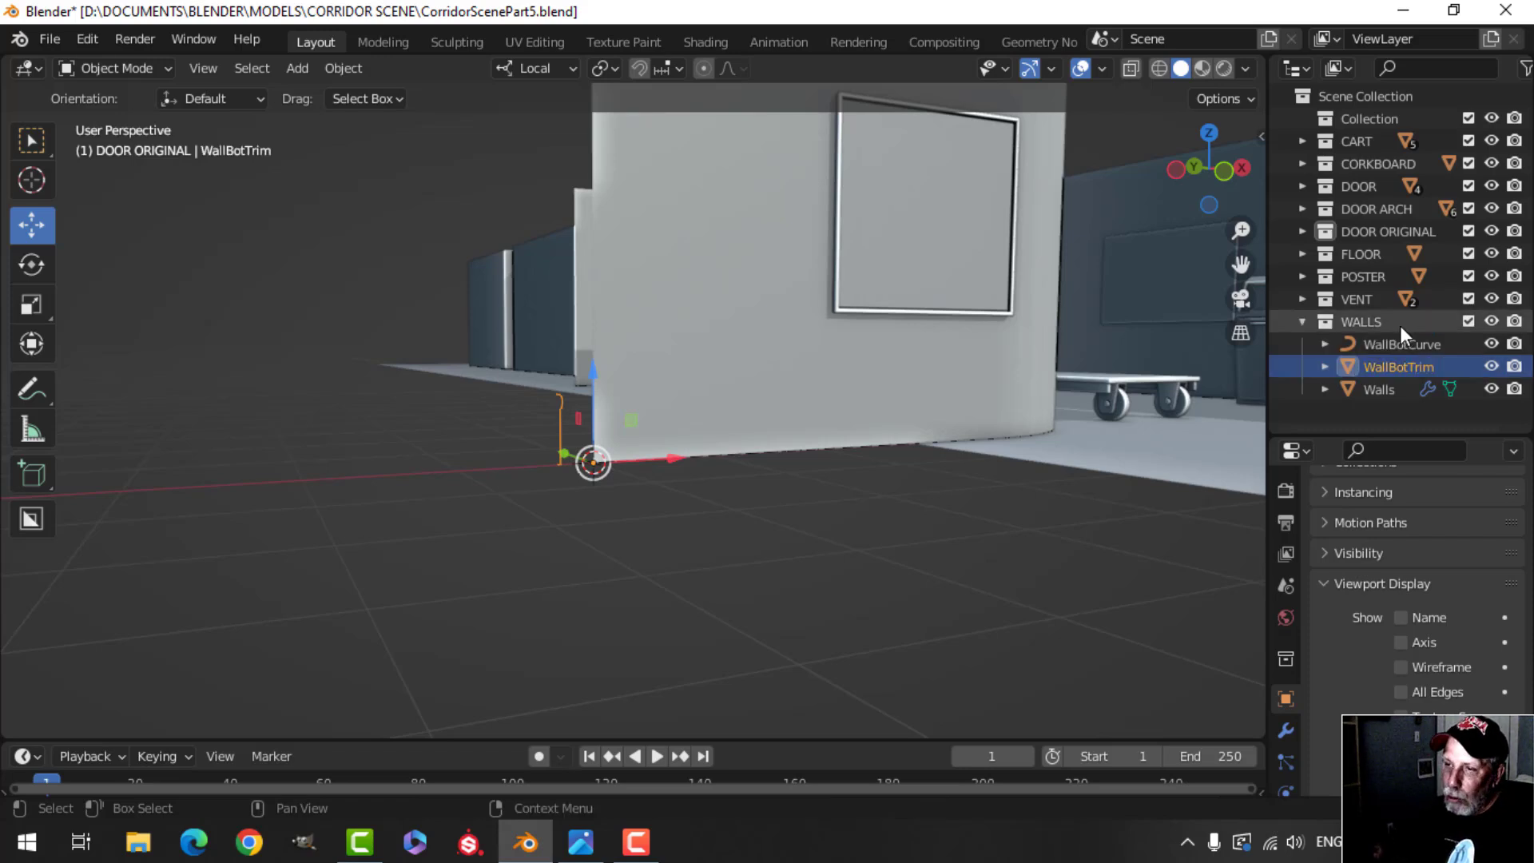
Step: Convert the WallBotTrim mesh to a curve
right_click(563, 408)
mouse_move(563, 405)
left_click(656, 412)
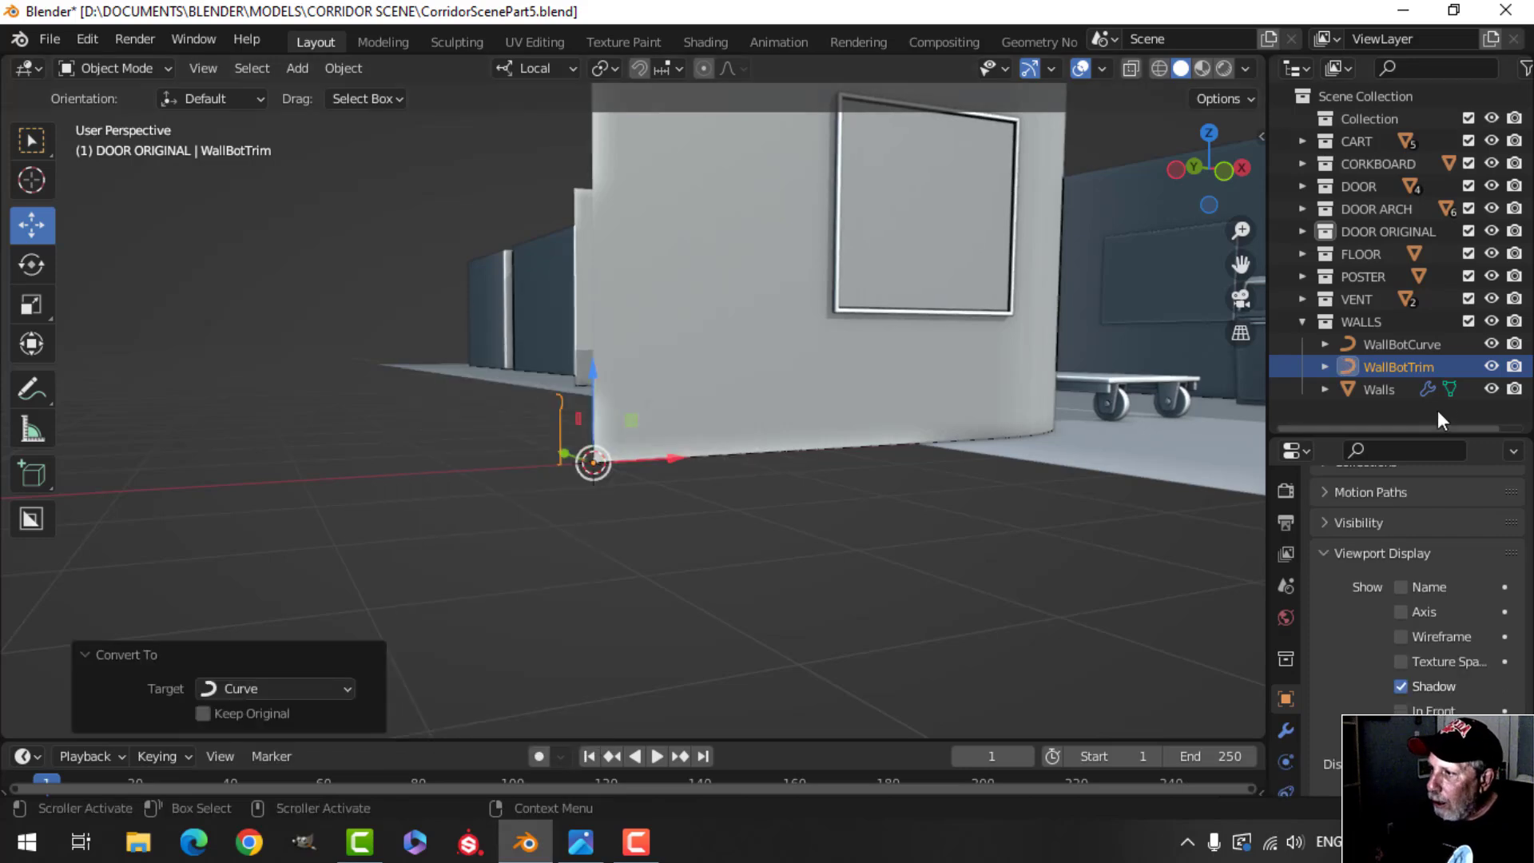
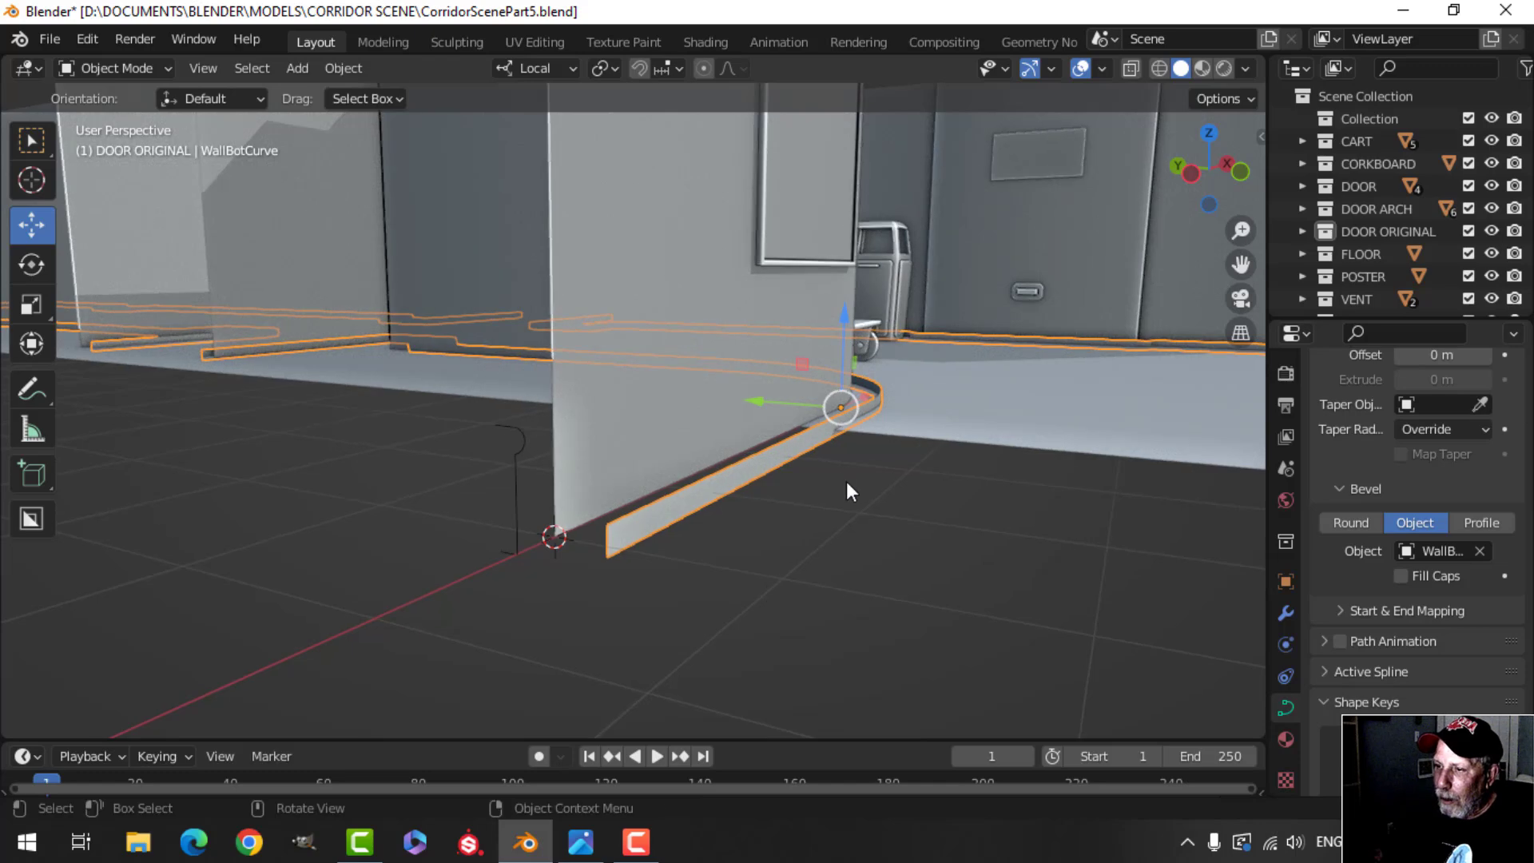
Step: In Edit Mode, rotate WallBotTrim's points 90° about local Z and 90° about local Y to reorient the swept baseboard
left_click(522, 475)
key("Tab")
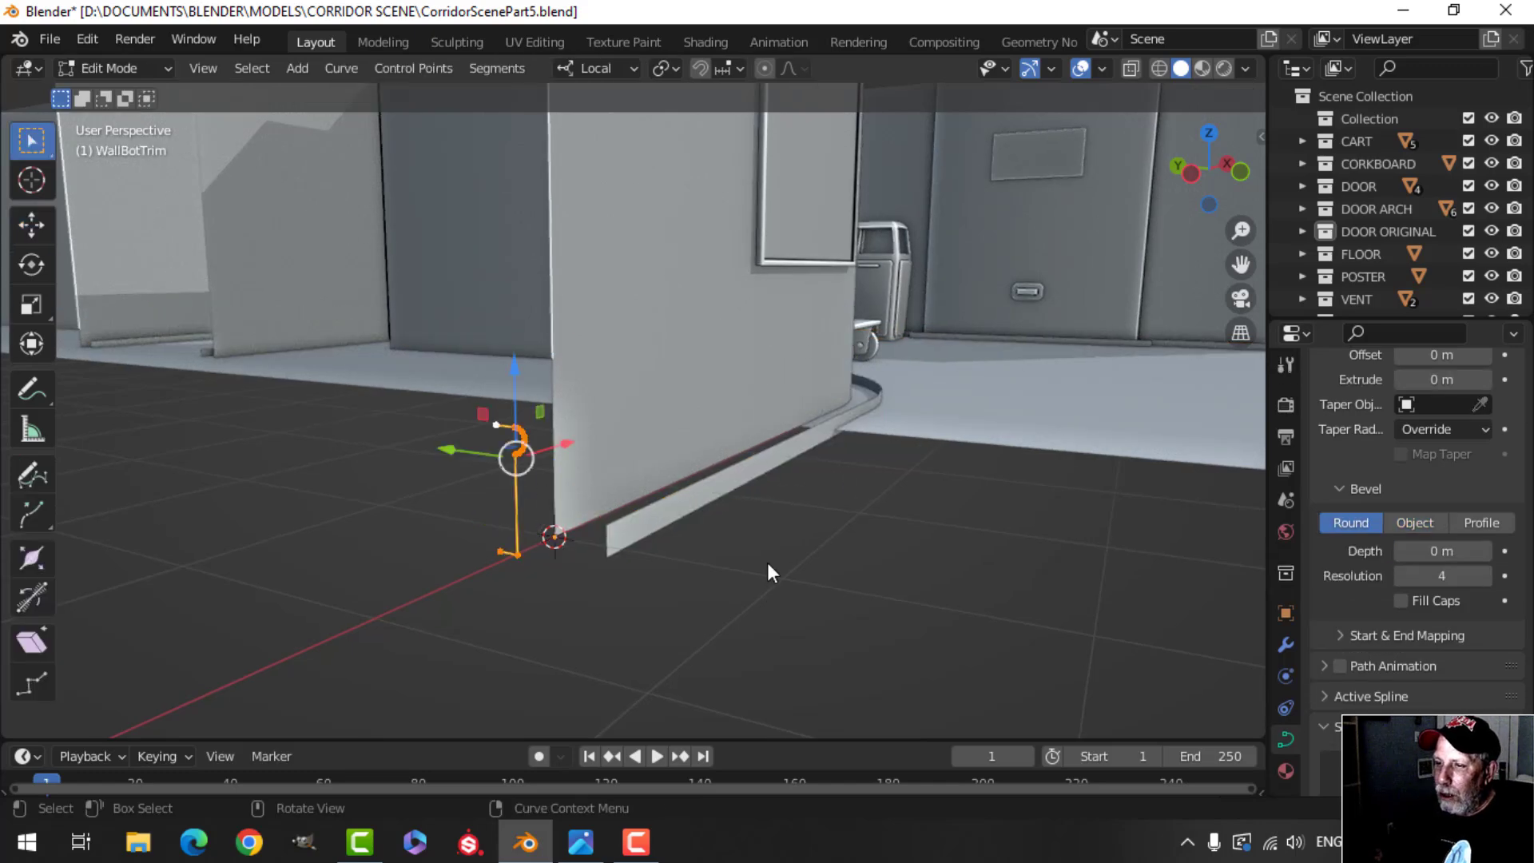
middle_click_drag(730, 555, 758, 553)
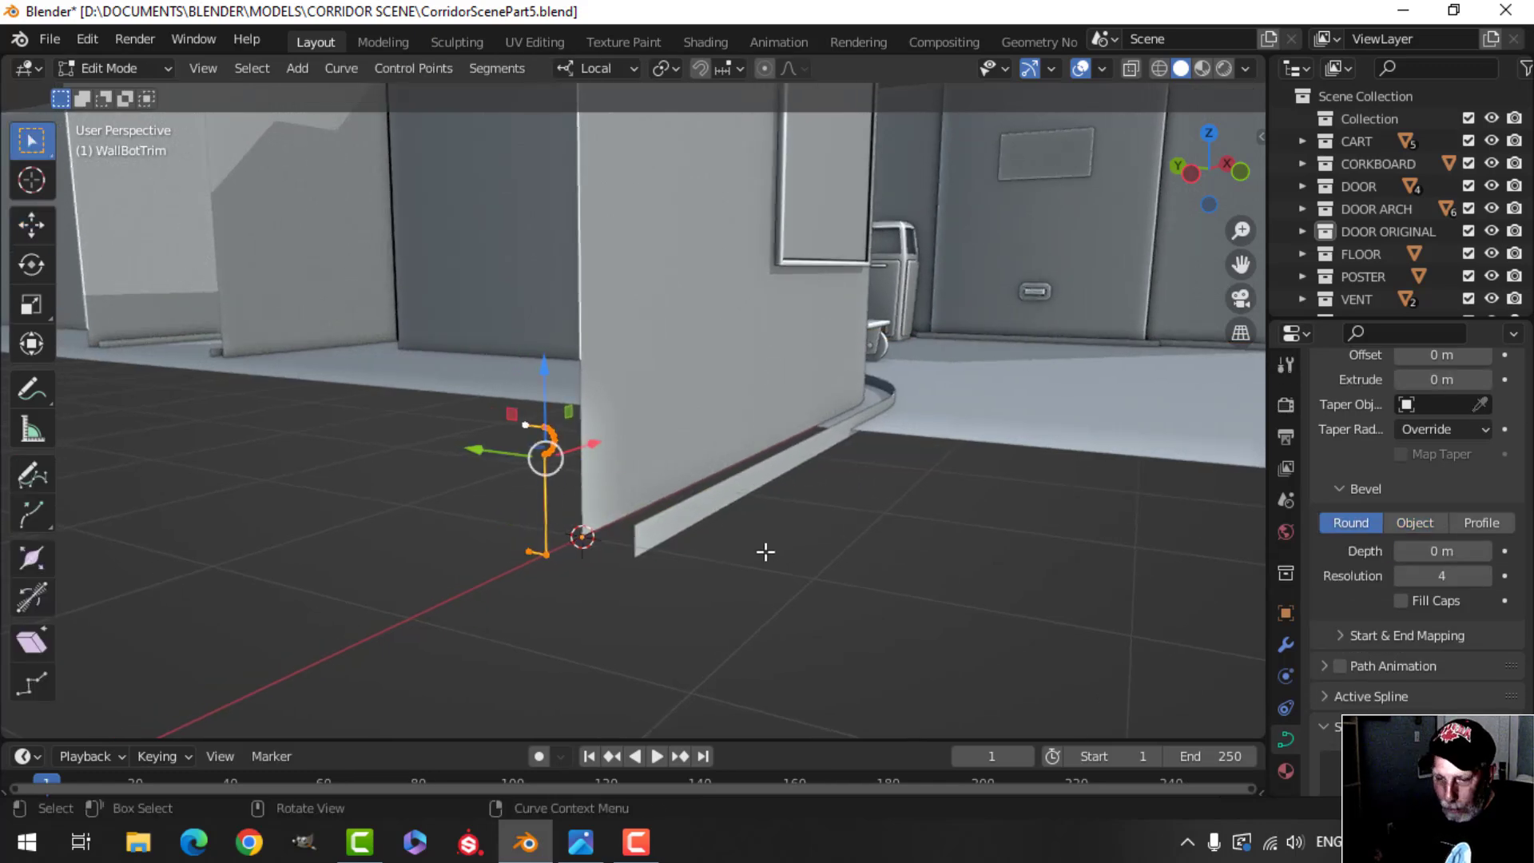
type("rz")
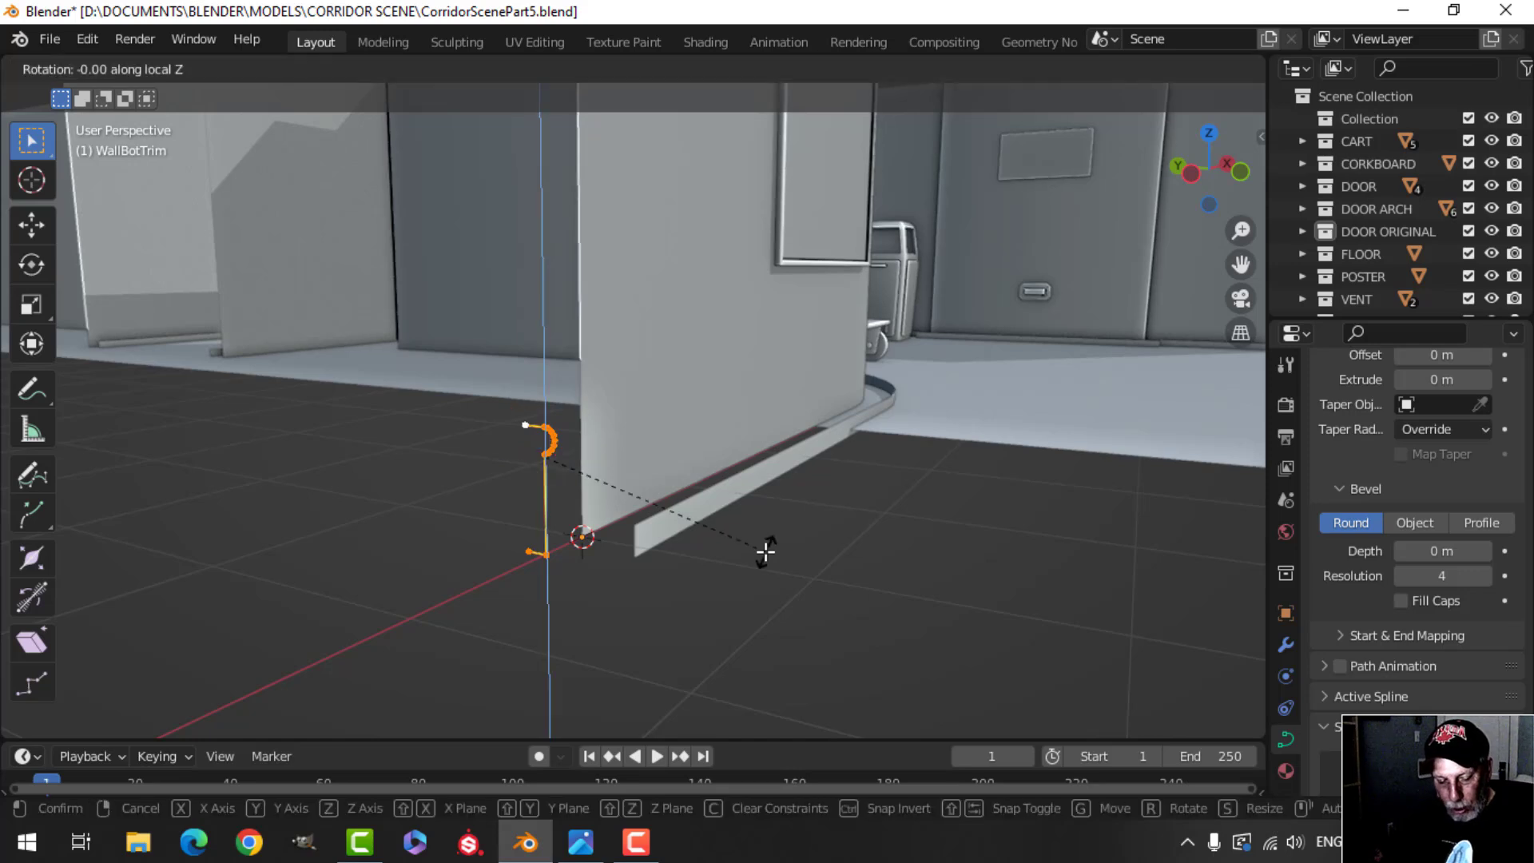
type("90")
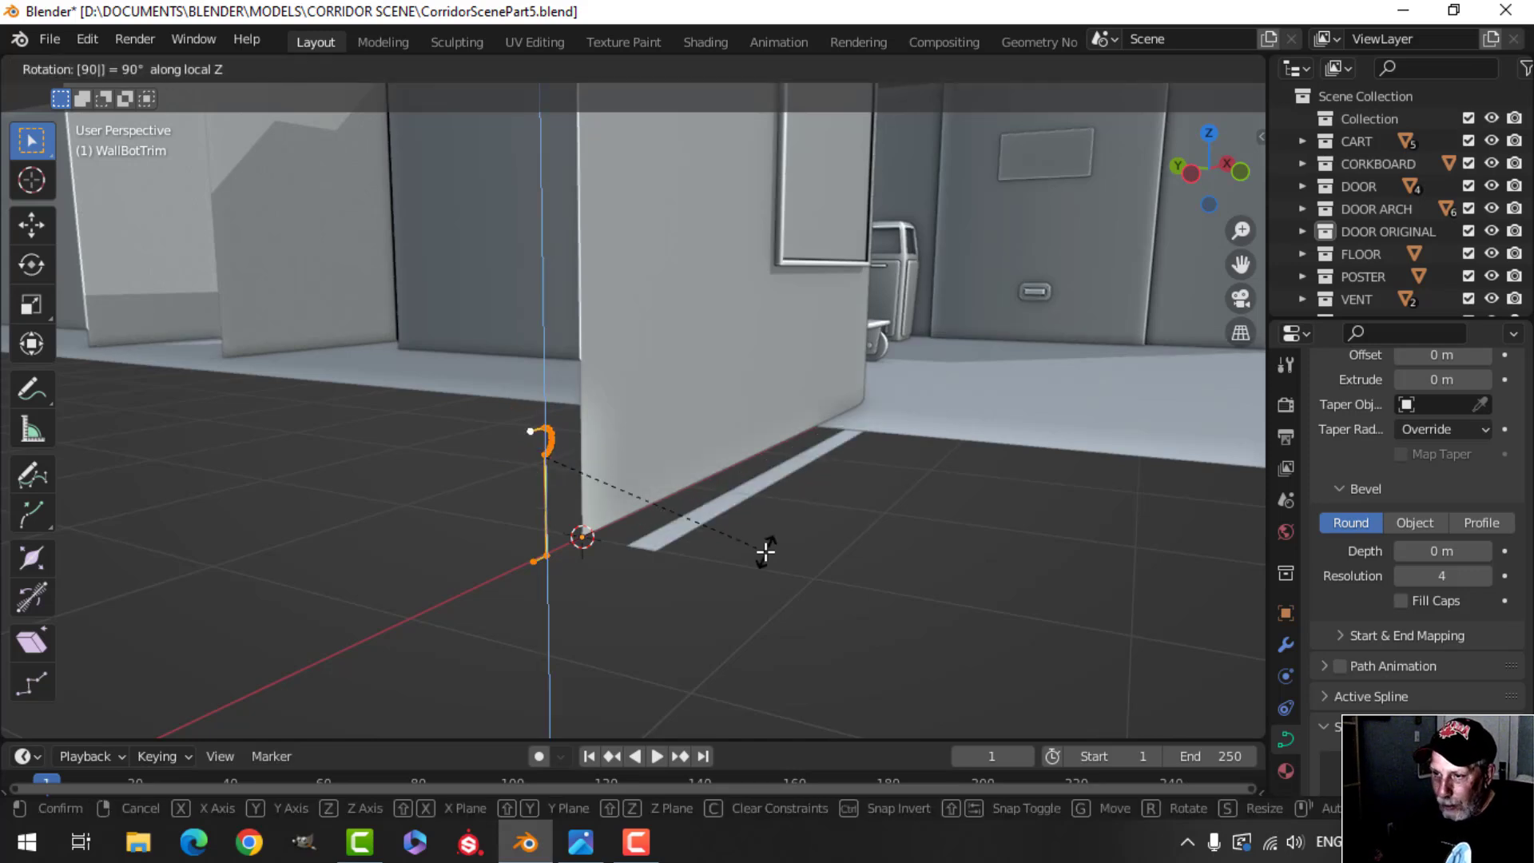
key("Return")
type("ry9")
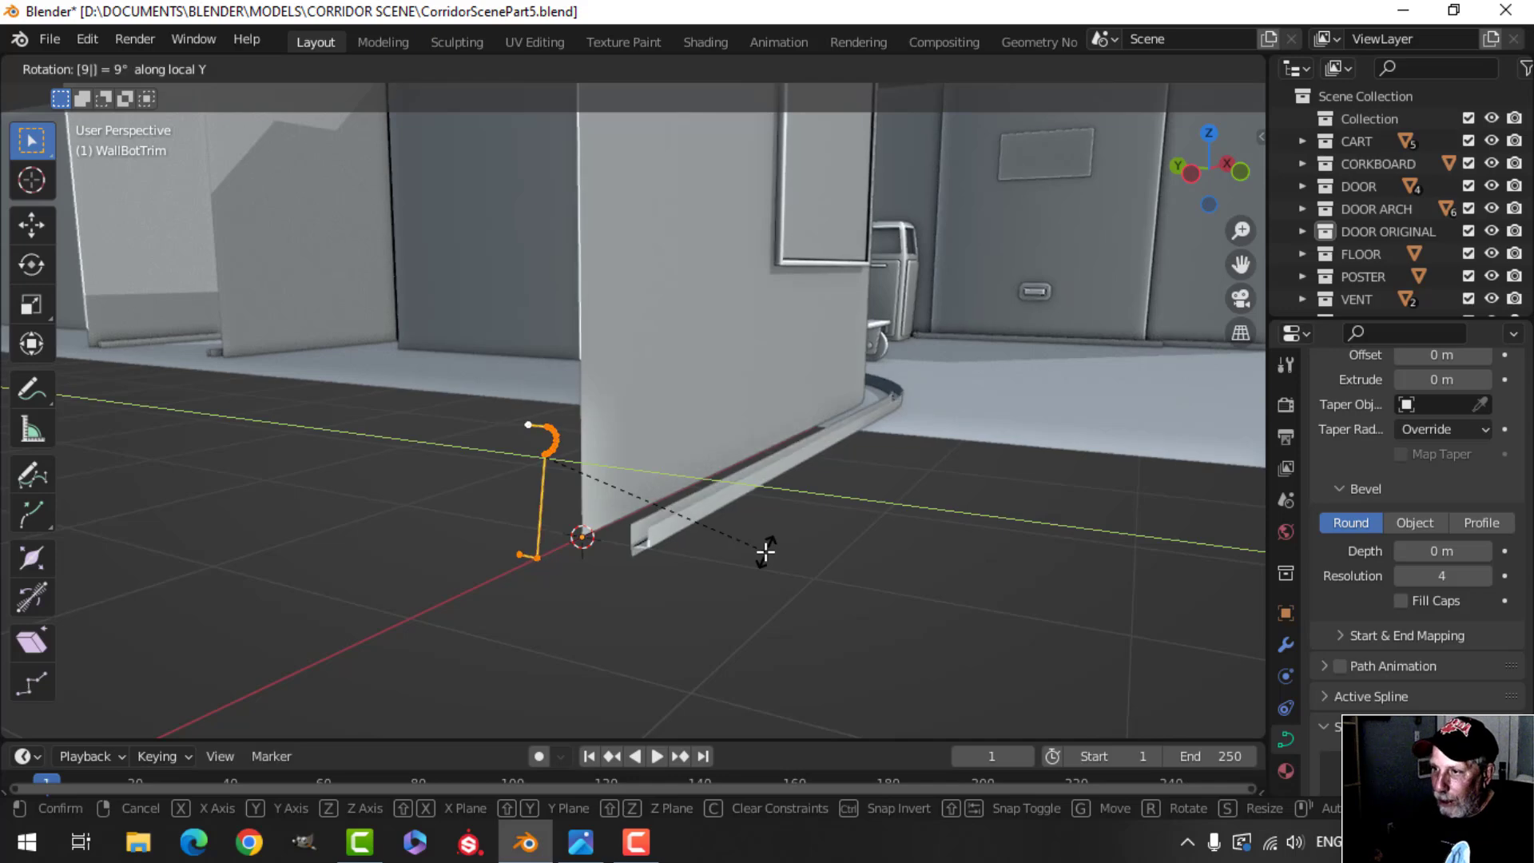
type("0")
key("Return")
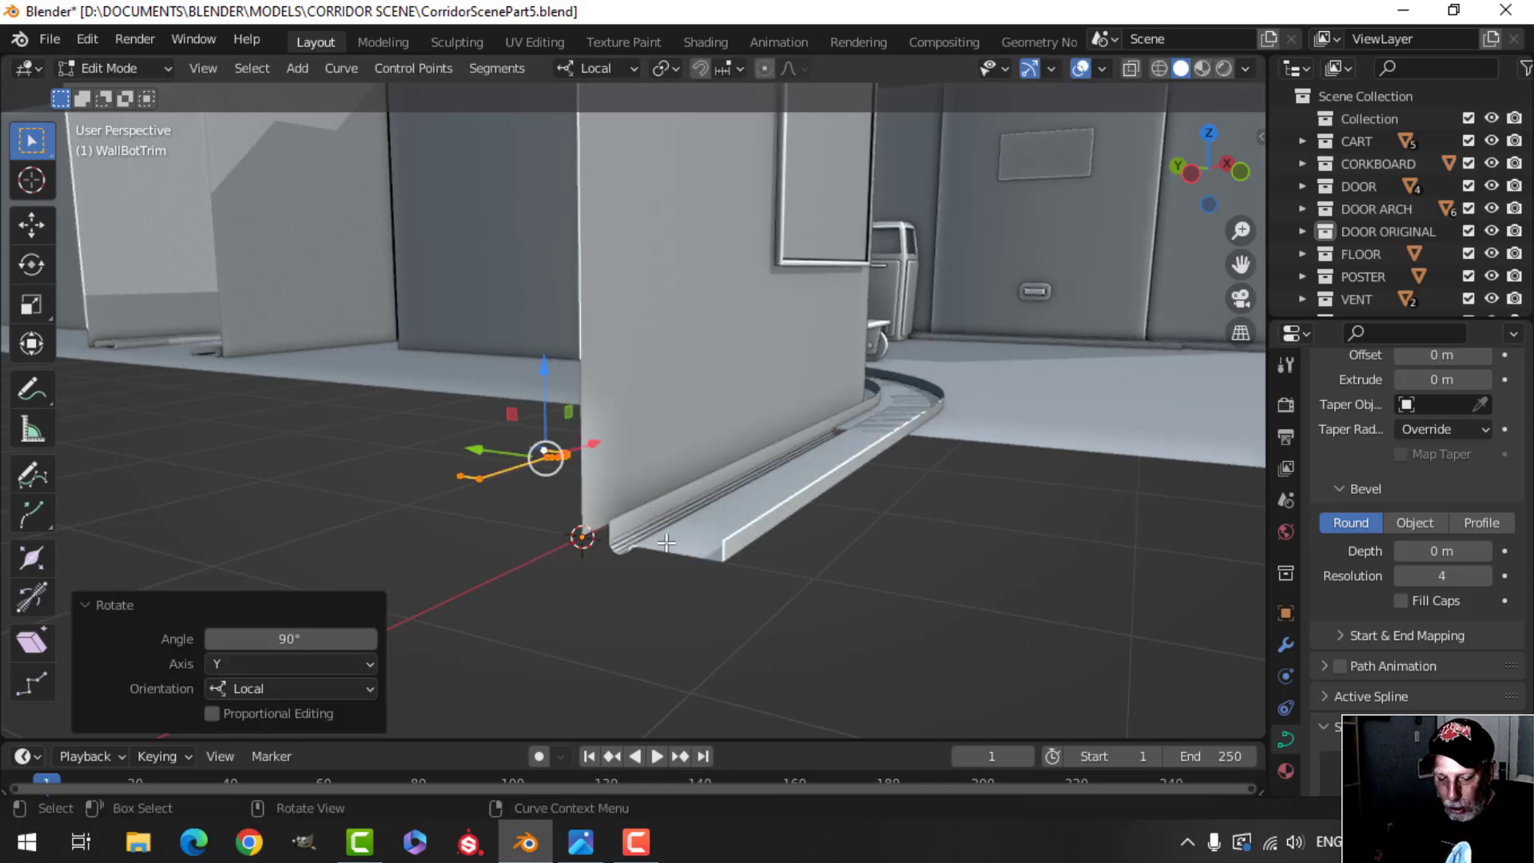
Step: Try rotating WallBotTrim's points 180° about local Z, and undo that rotation
type("rz18")
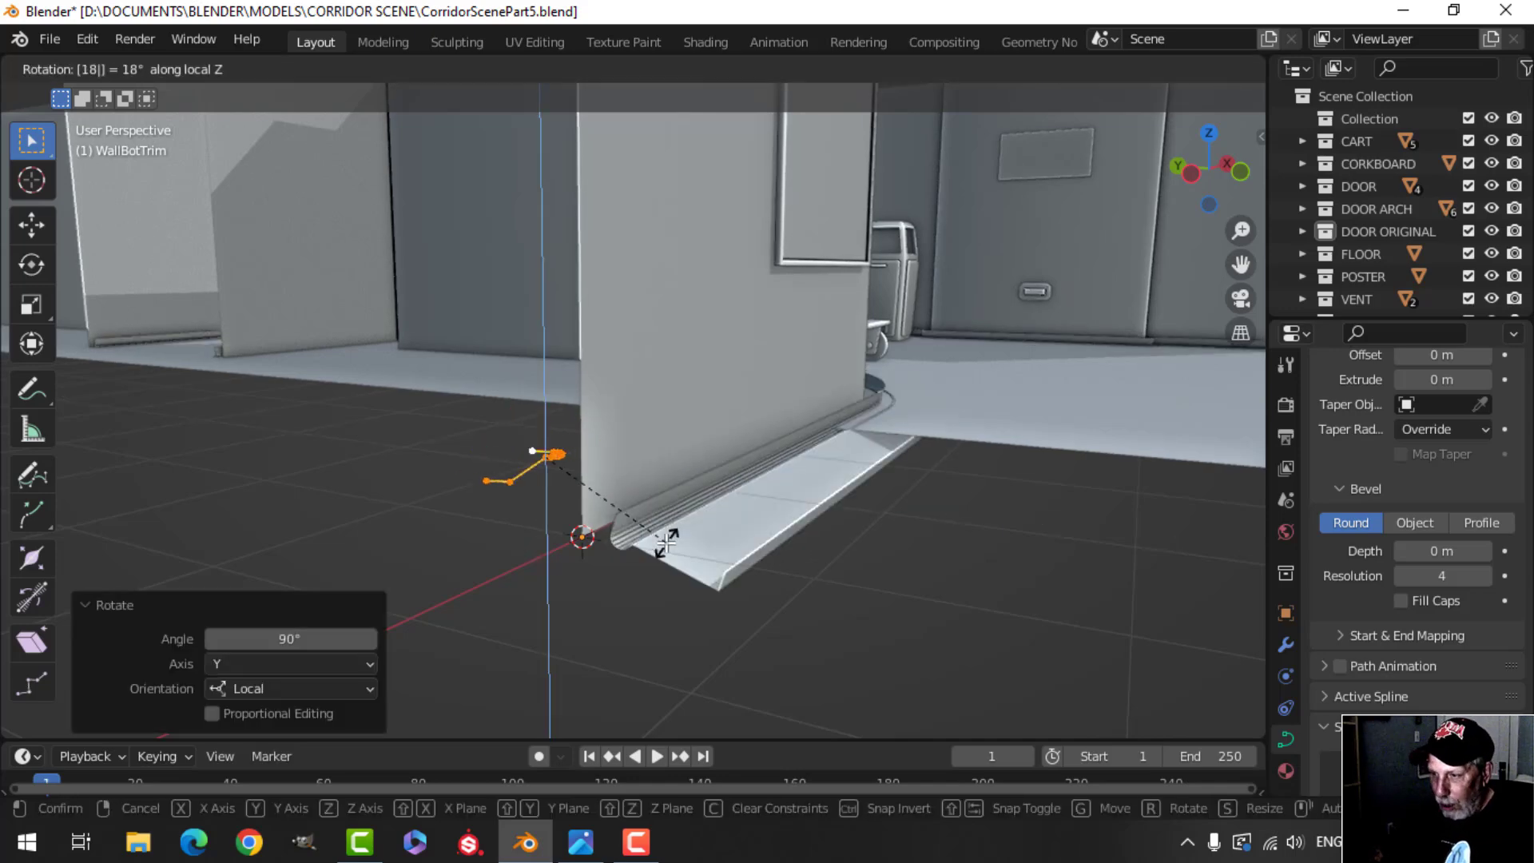
type("0")
key("Return")
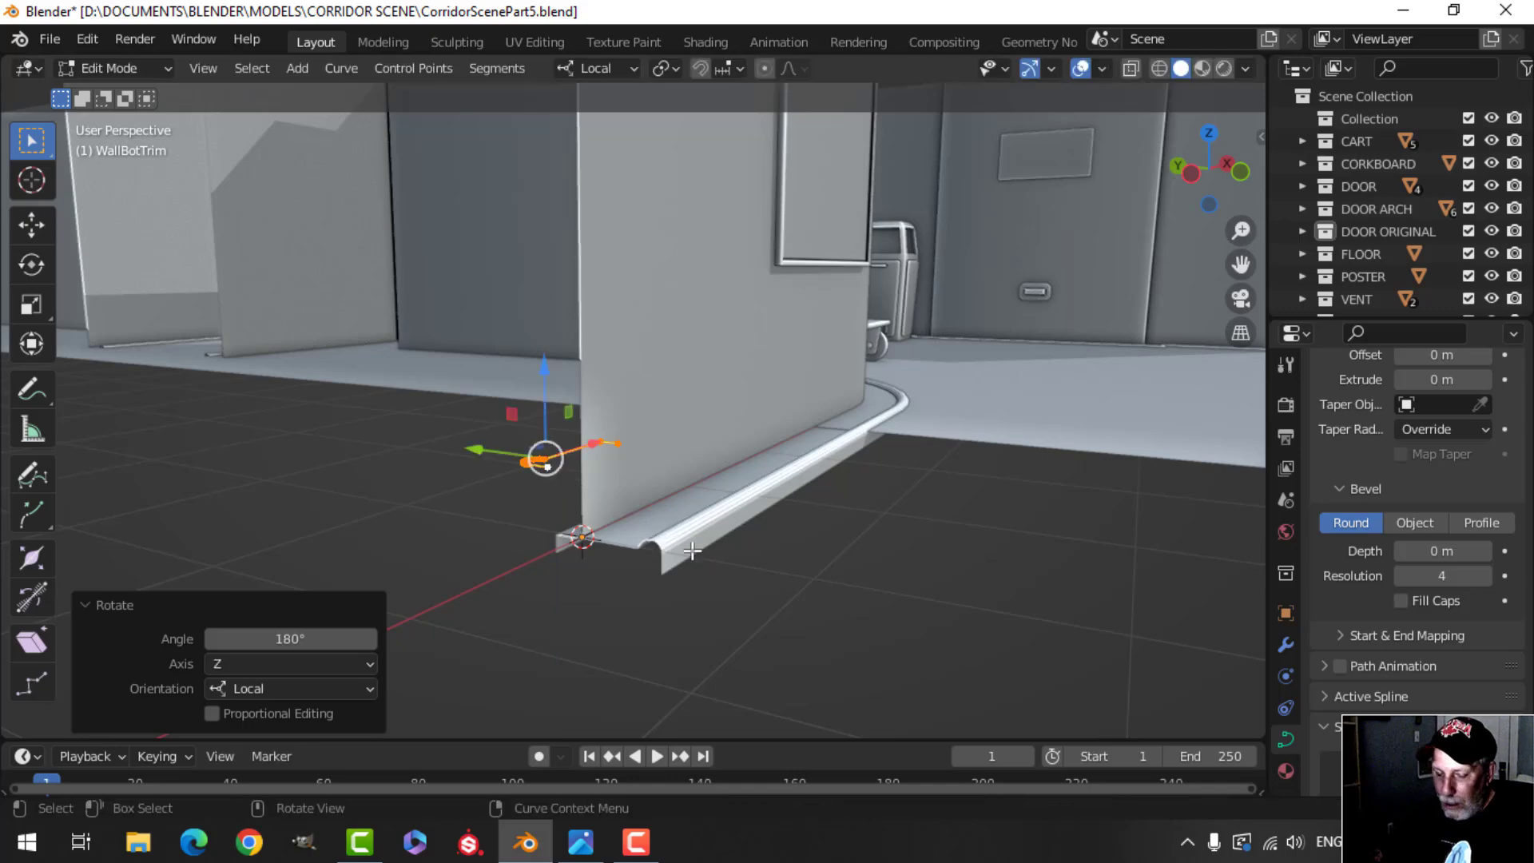
key("ctrl+z")
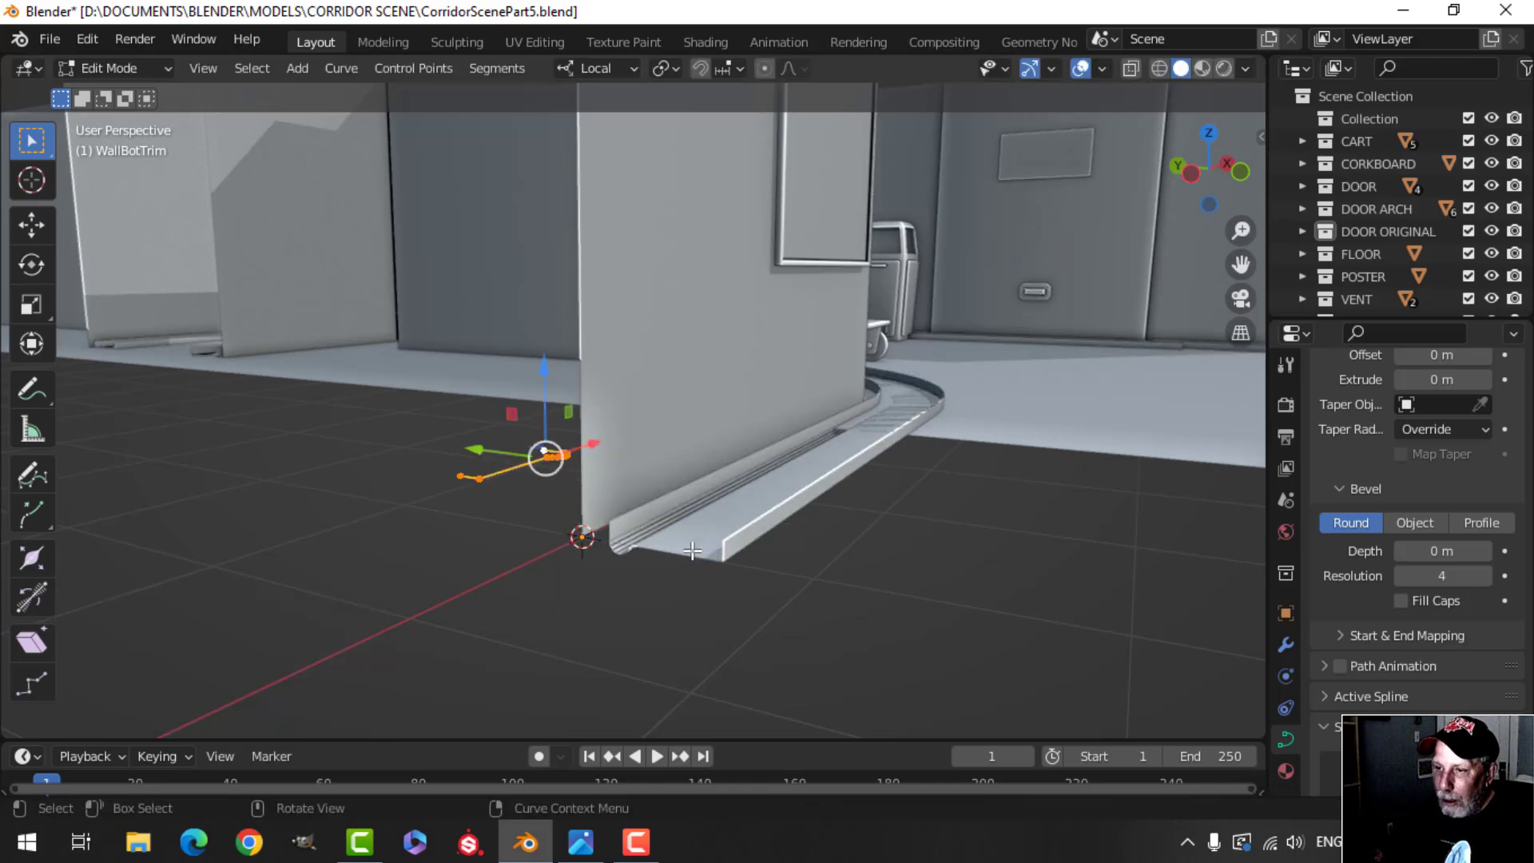
Step: Rotate WallBotTrim's points 90° about local X and 90° about local Z
type("rx")
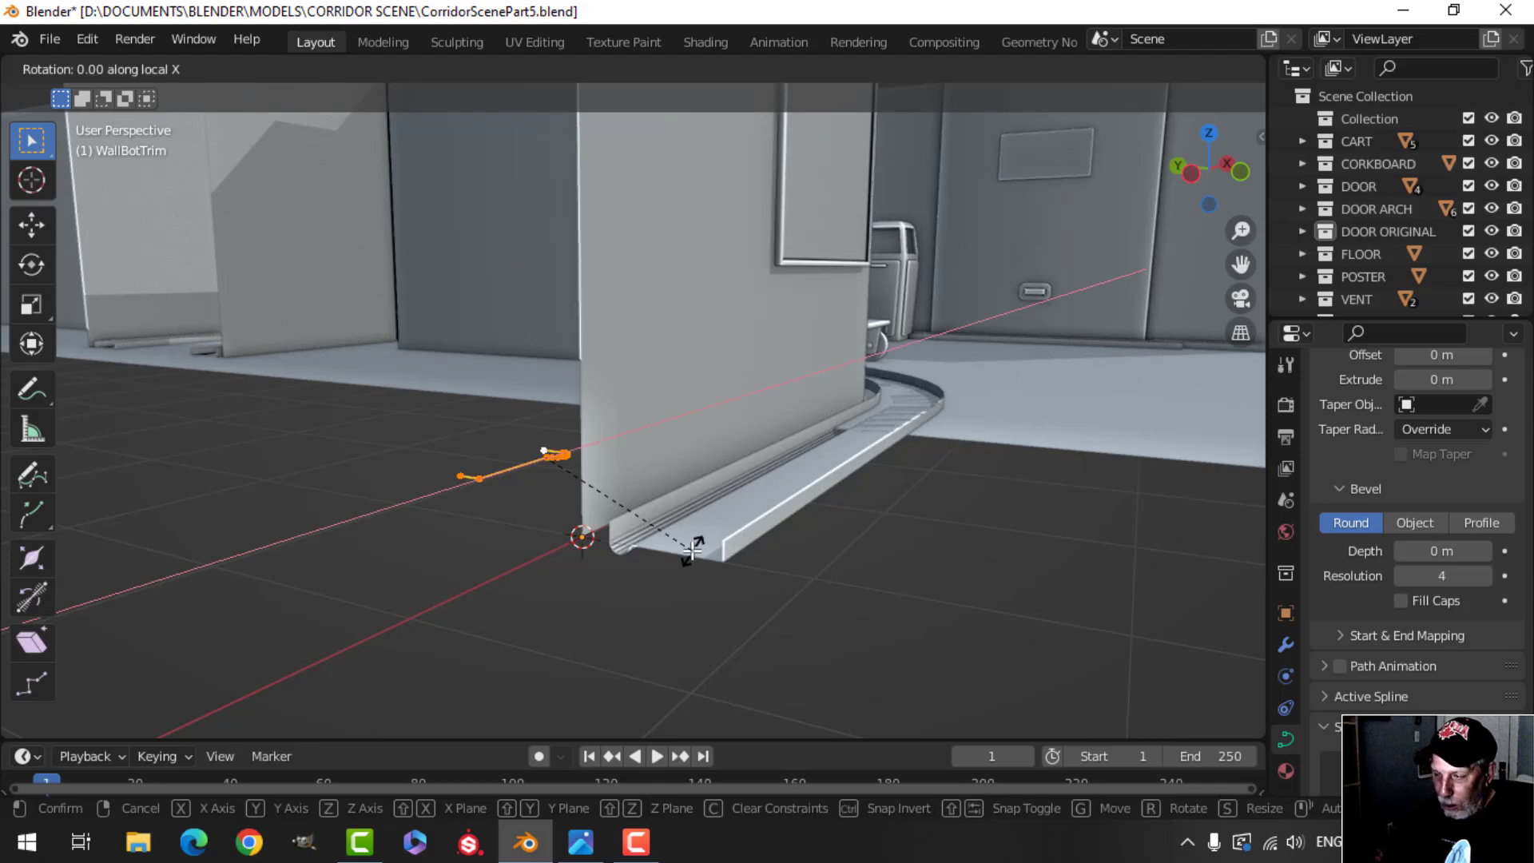
type("90")
key("Return")
key("r")
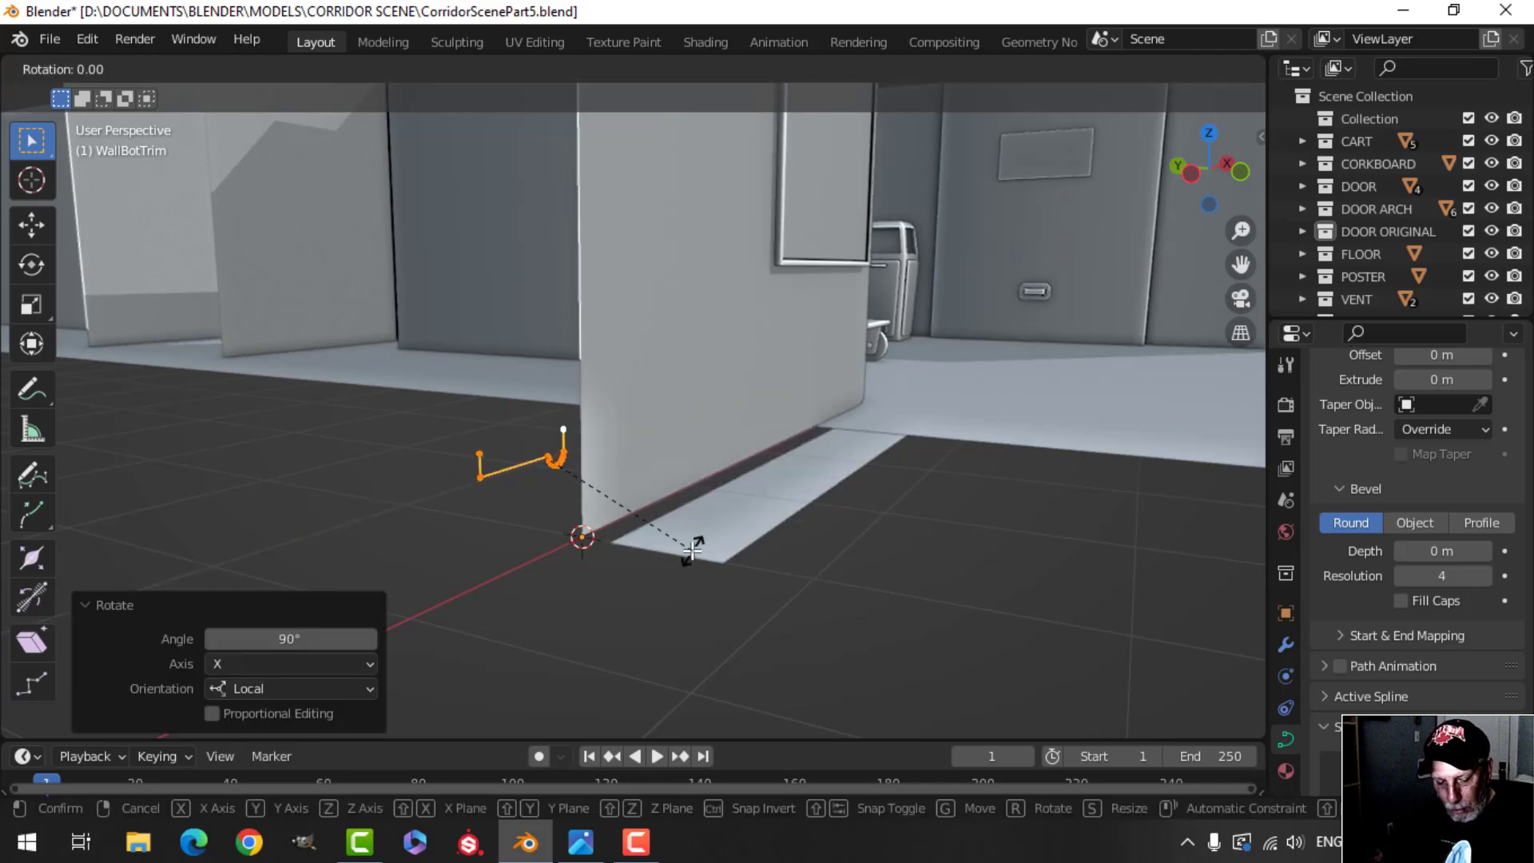
key("z")
key("z")
type("90")
key("Return")
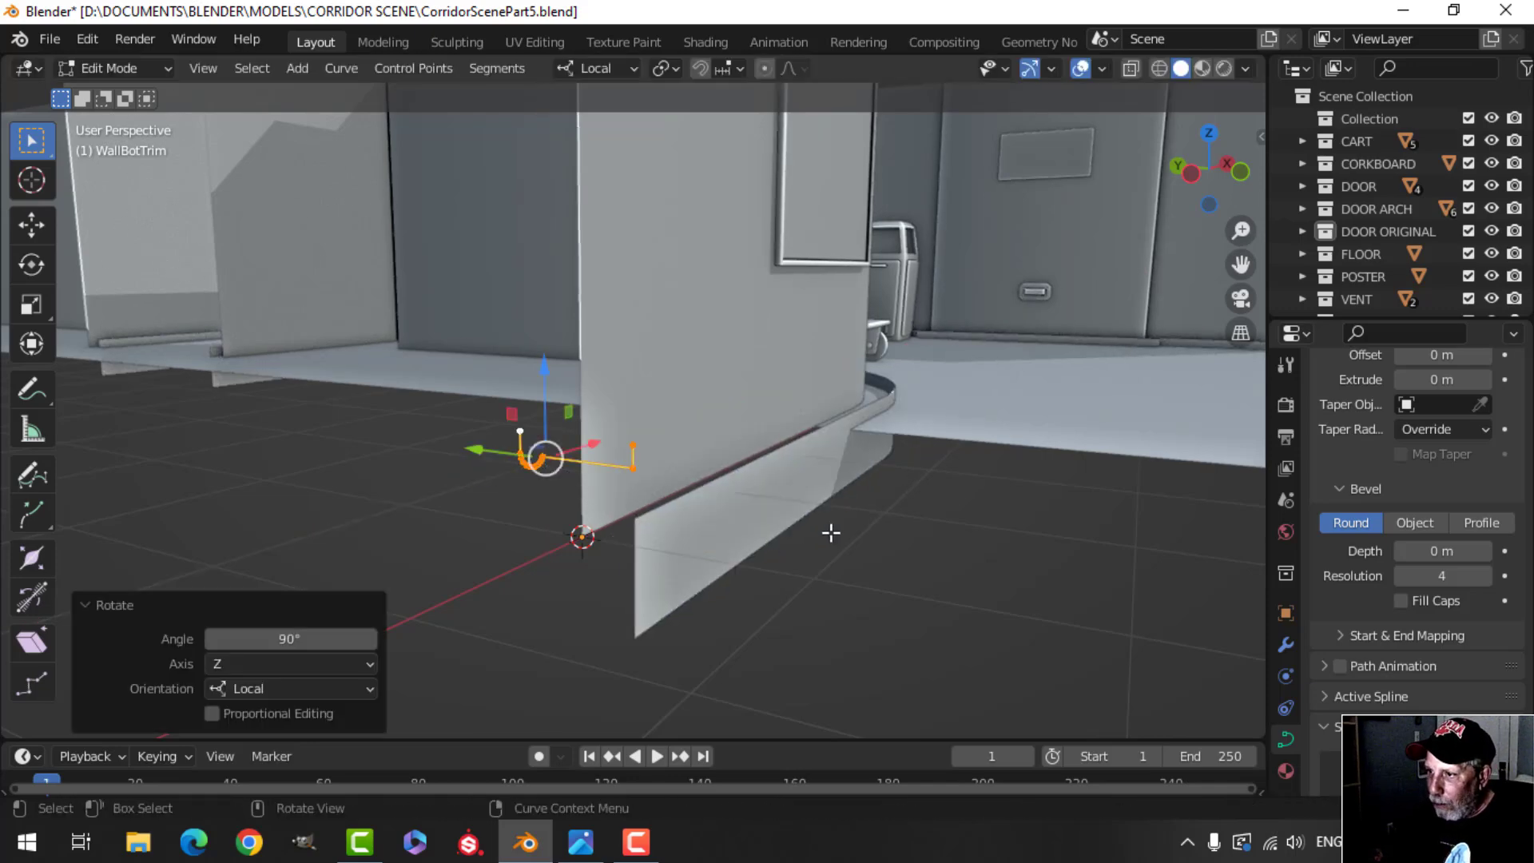
Step: Rotate WallBotTrim's points another 90° about local Z, followed by 90° about local X
mouse_move(831, 533)
middle_mouse_down()
mouse_move(907, 524)
mouse_move(851, 532)
middle_mouse_up()
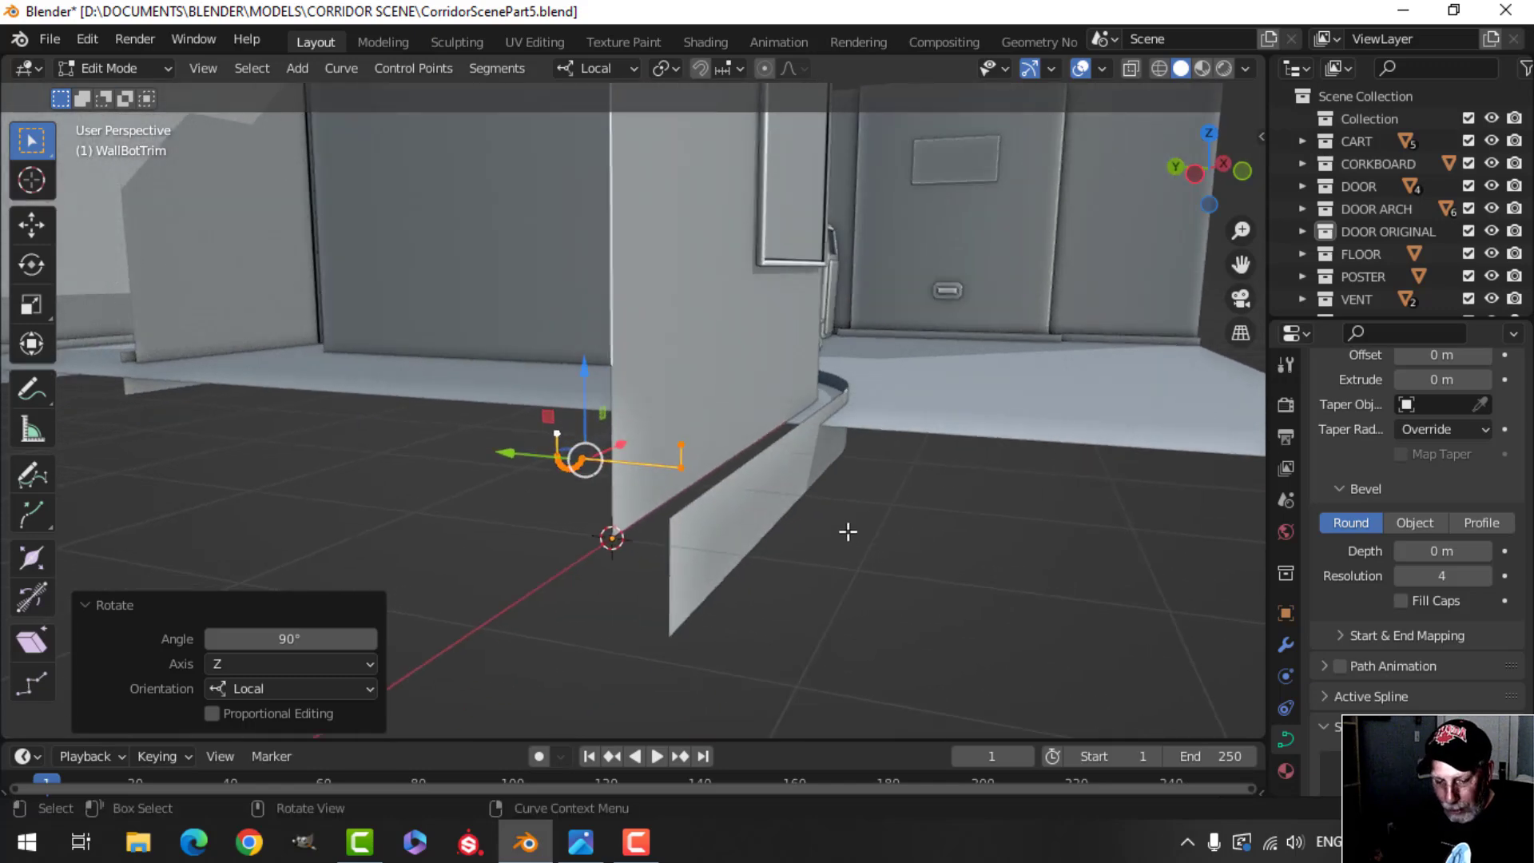
key("r")
key("z")
key("z")
type("90")
key("Return")
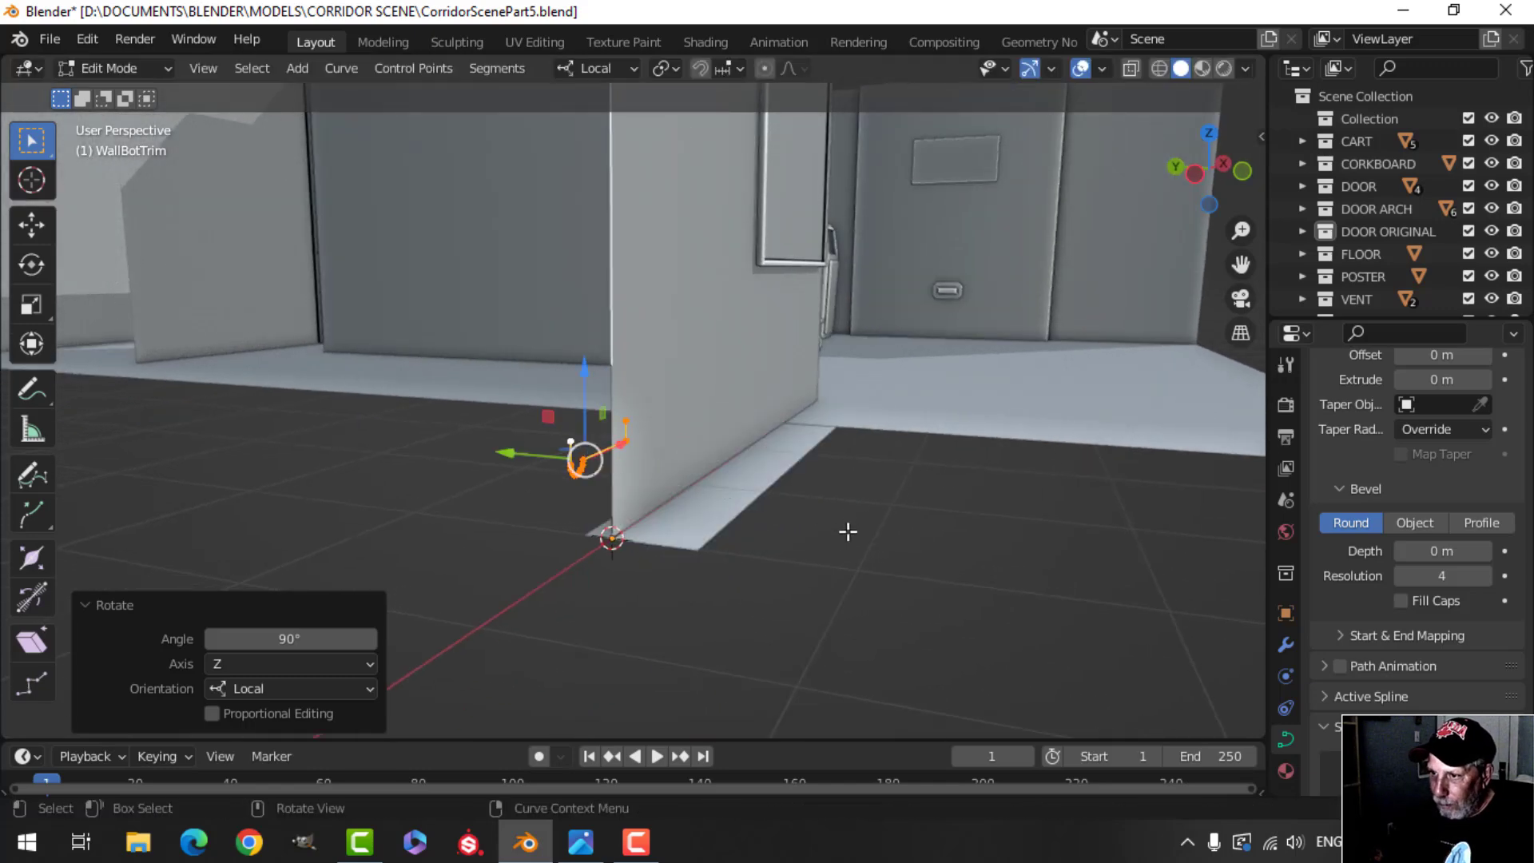
key("r")
key("x")
key("x")
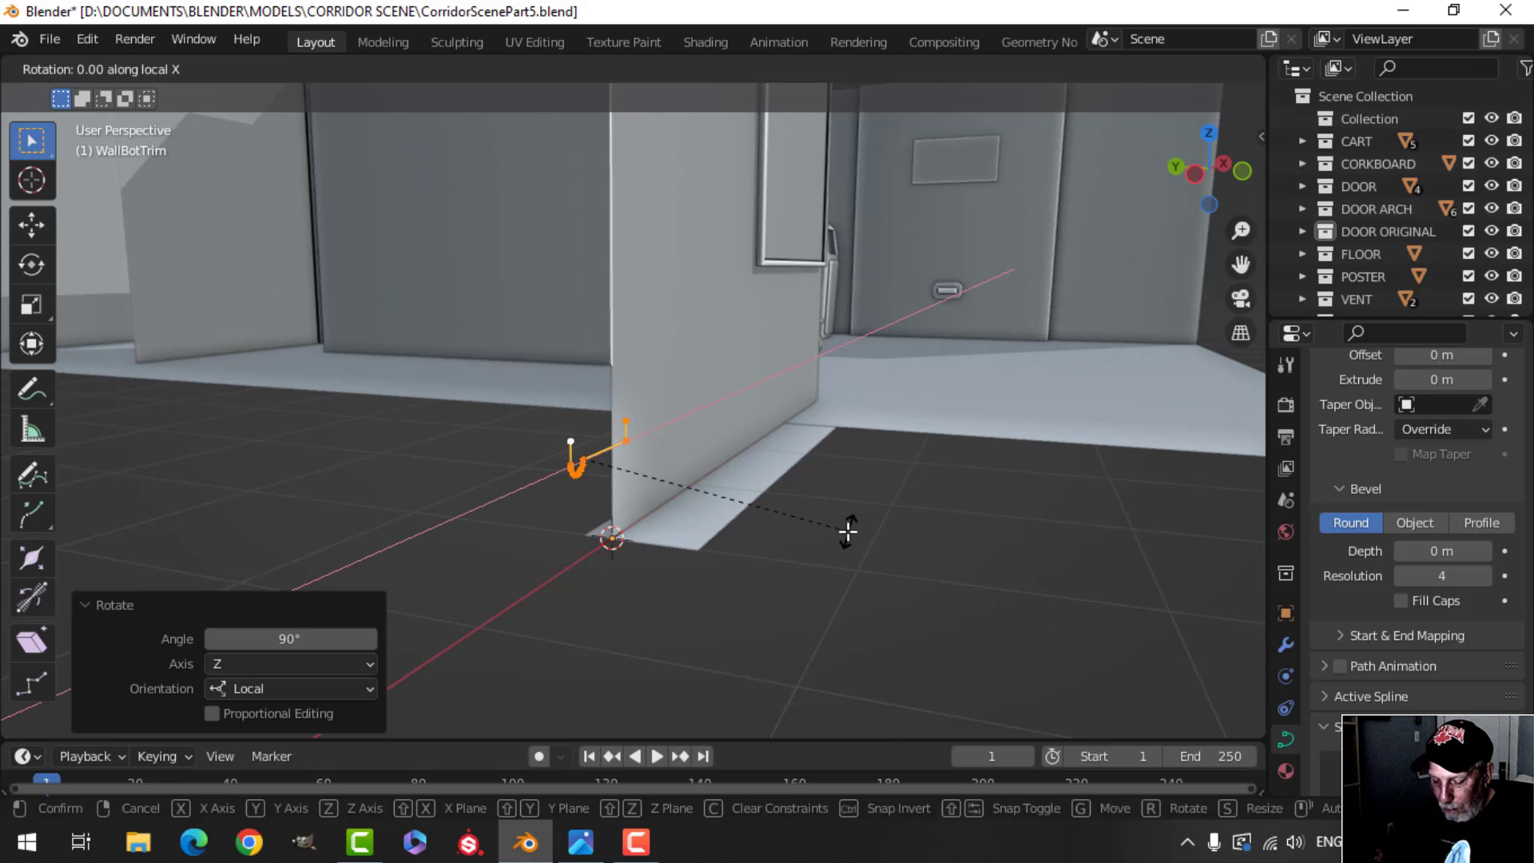
type("90")
key("Return")
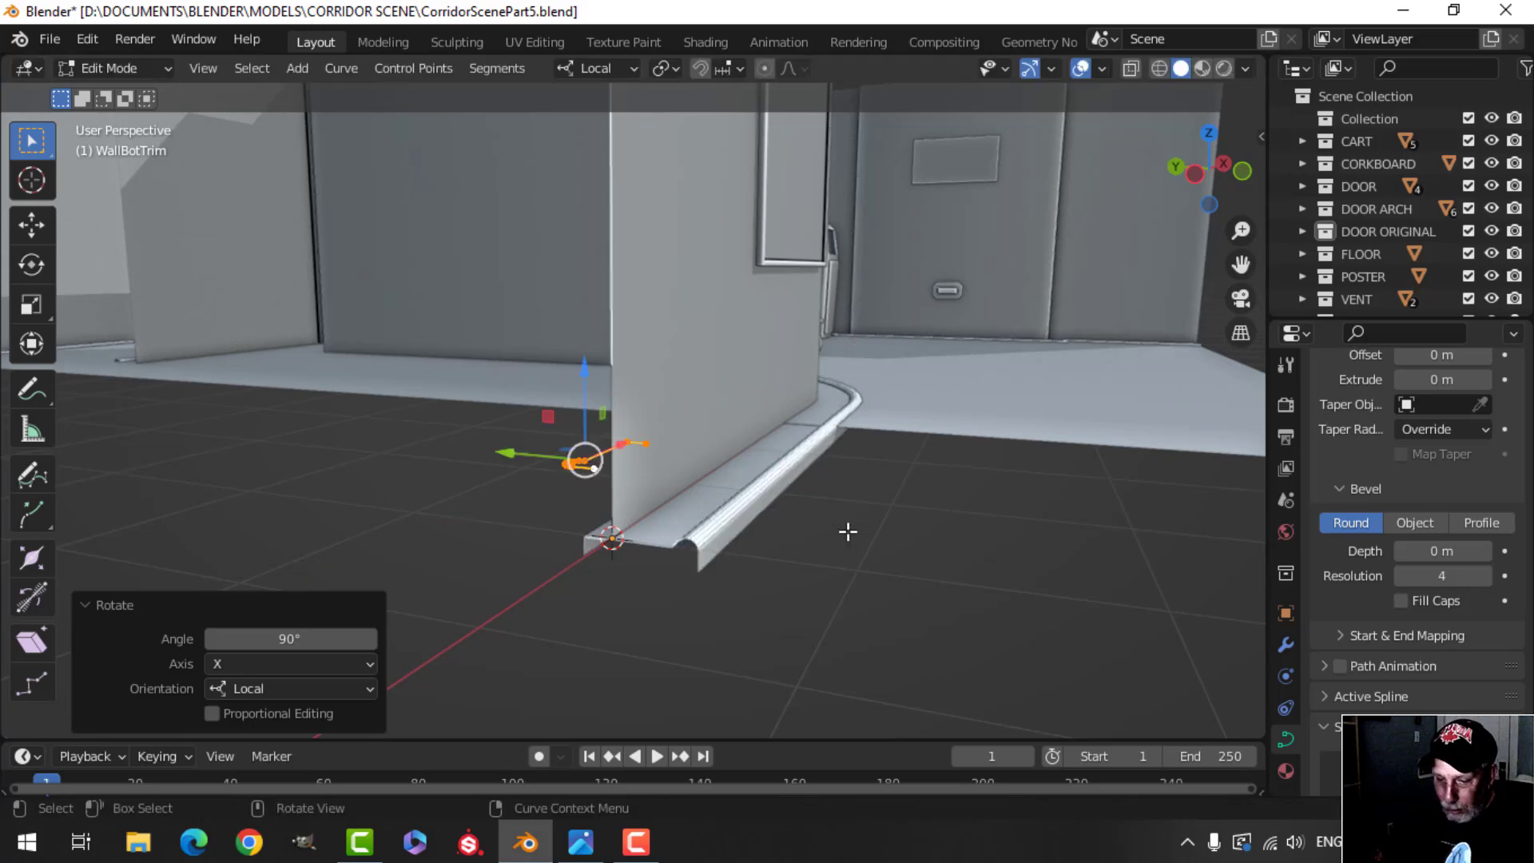
Step: Rotate WallBotTrim's points about local Y in two successive 90° turns
key("r")
key("y")
key("y")
type("90")
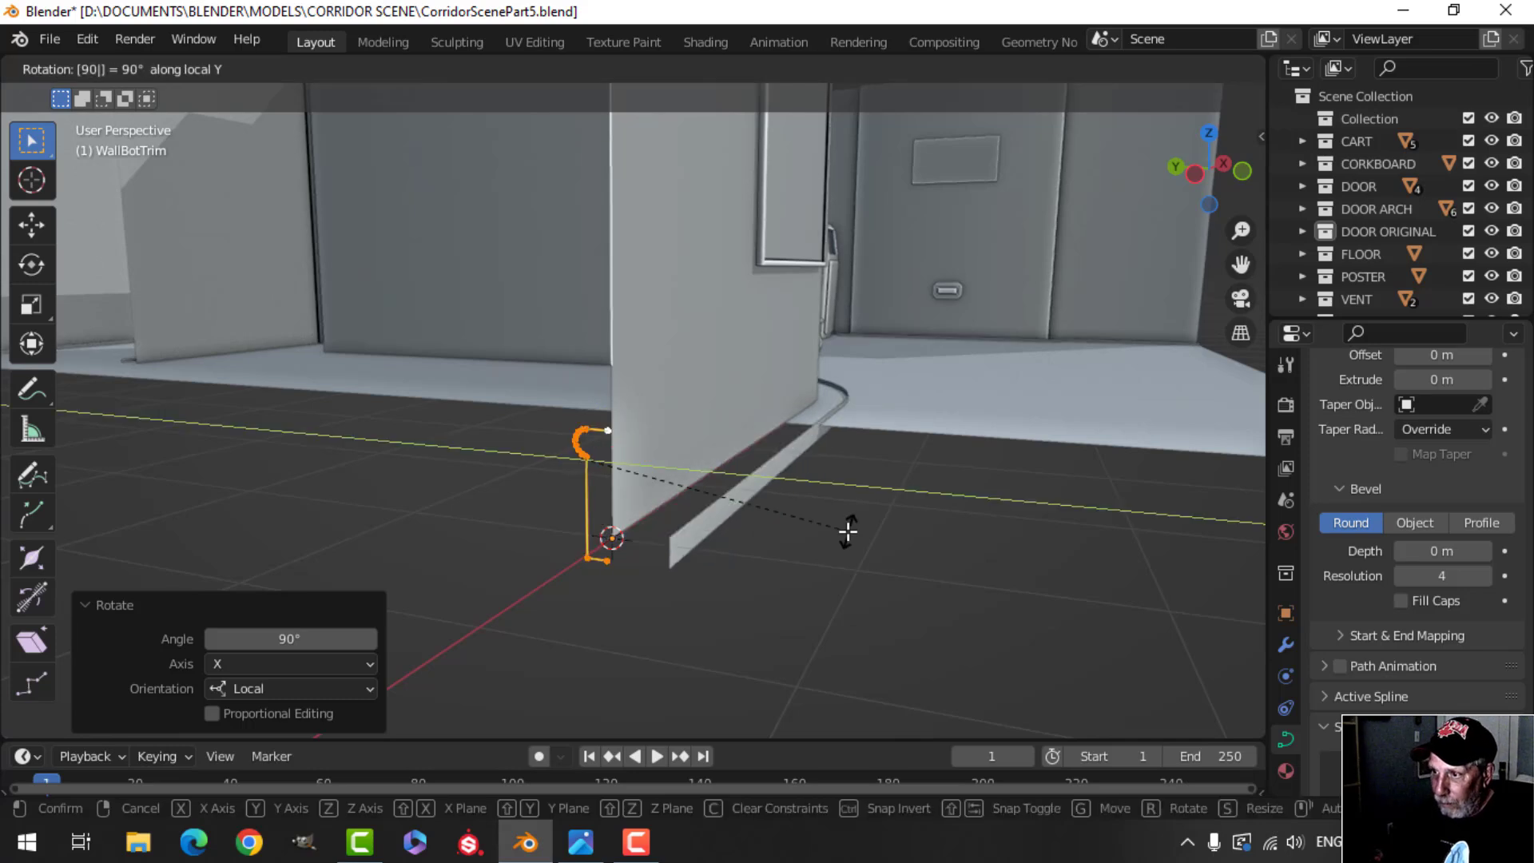
key("Return")
key("r")
key("y")
key("y")
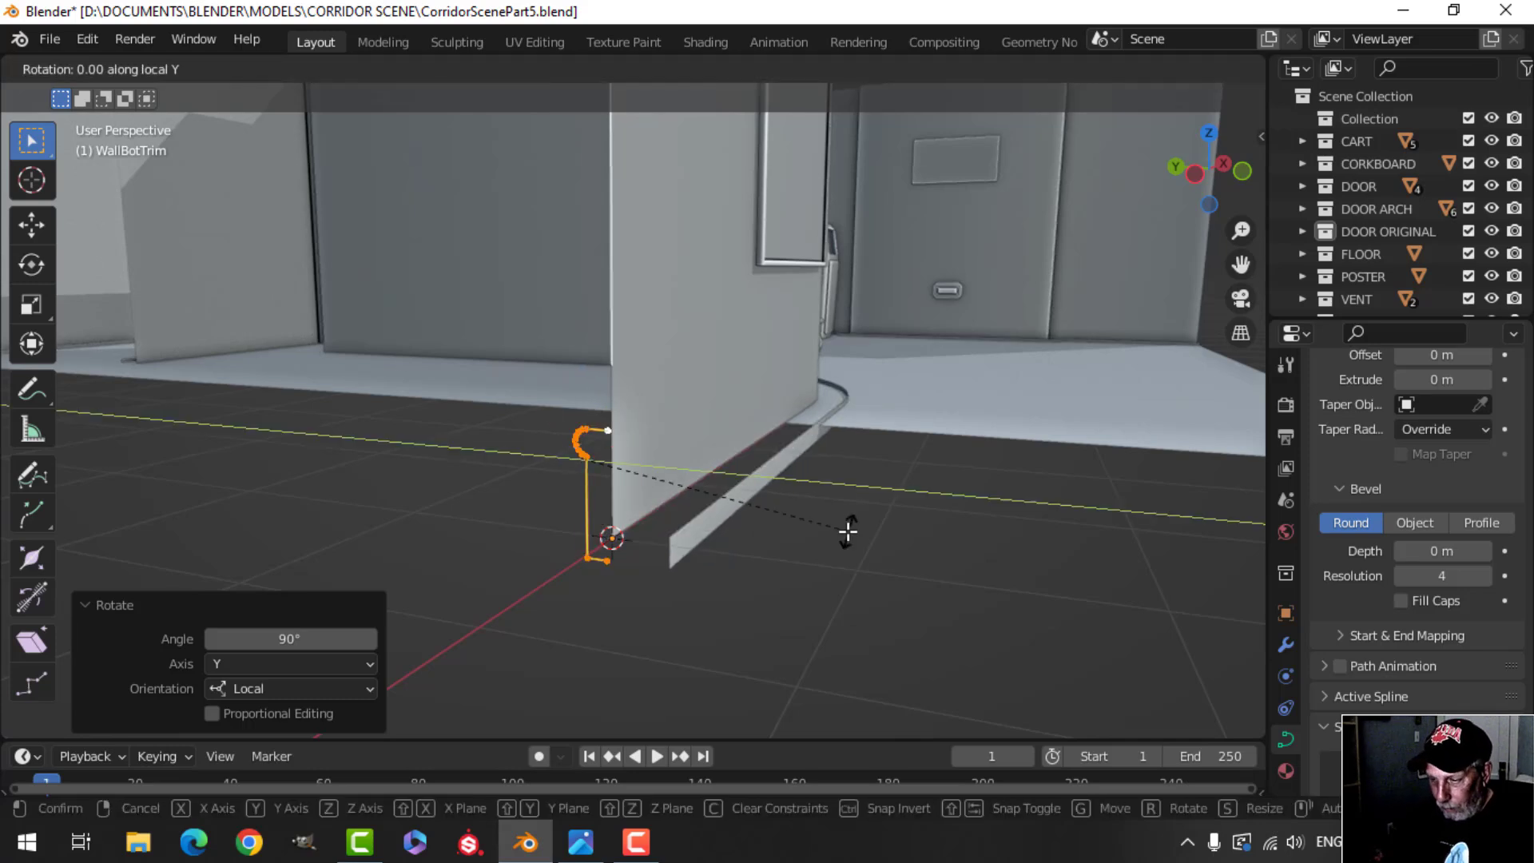
type("90")
key("Return")
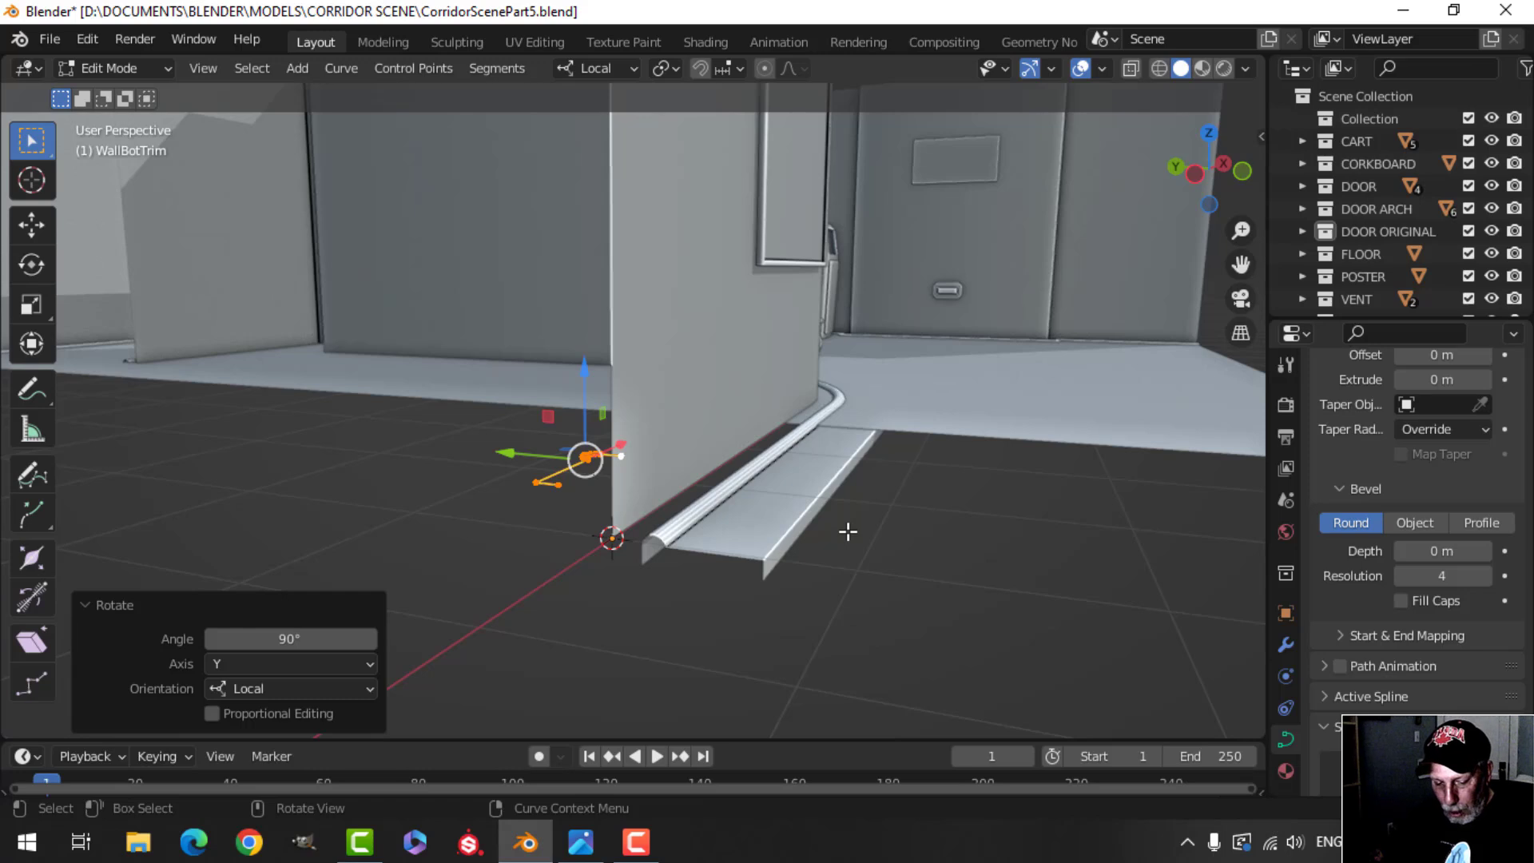
key("r")
key("x")
key("x")
type("90")
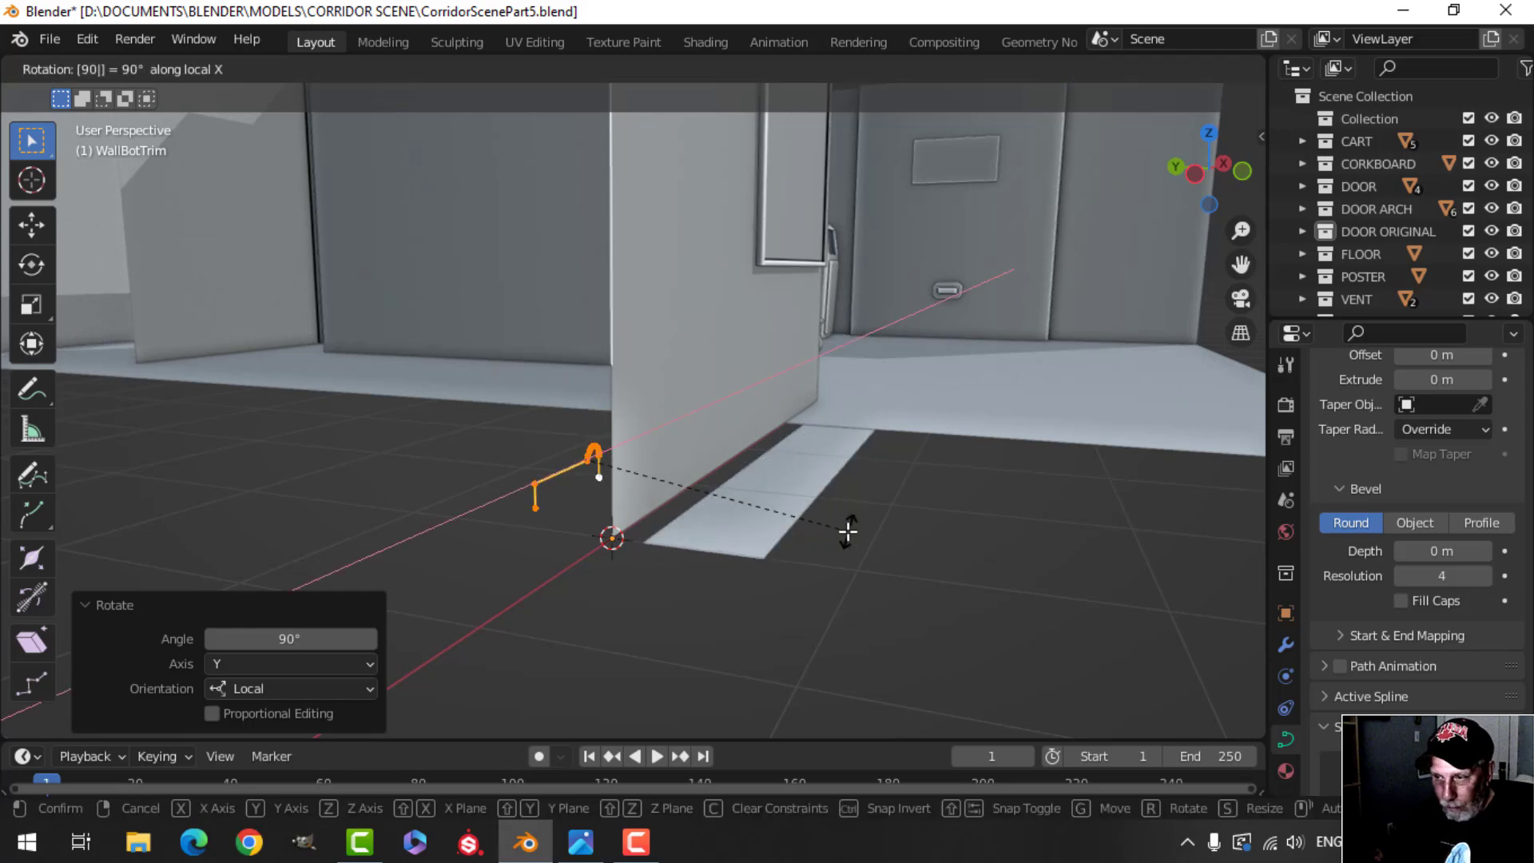
key("Return")
Step: Rotate WallBotTrim's points 90° about local Z
key("r")
key("z")
key("z")
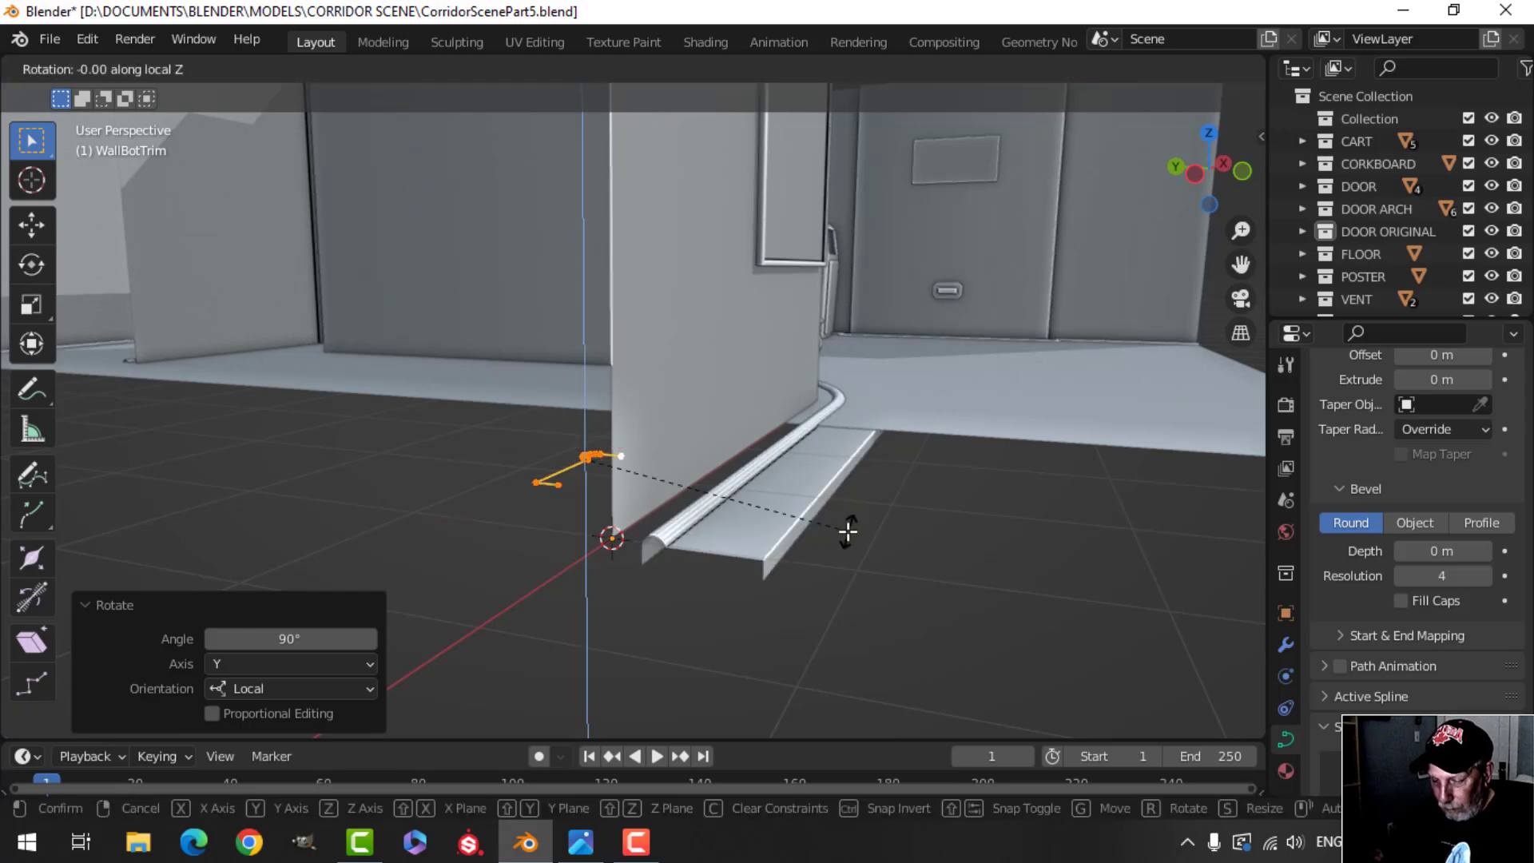
type("90")
key("Return")
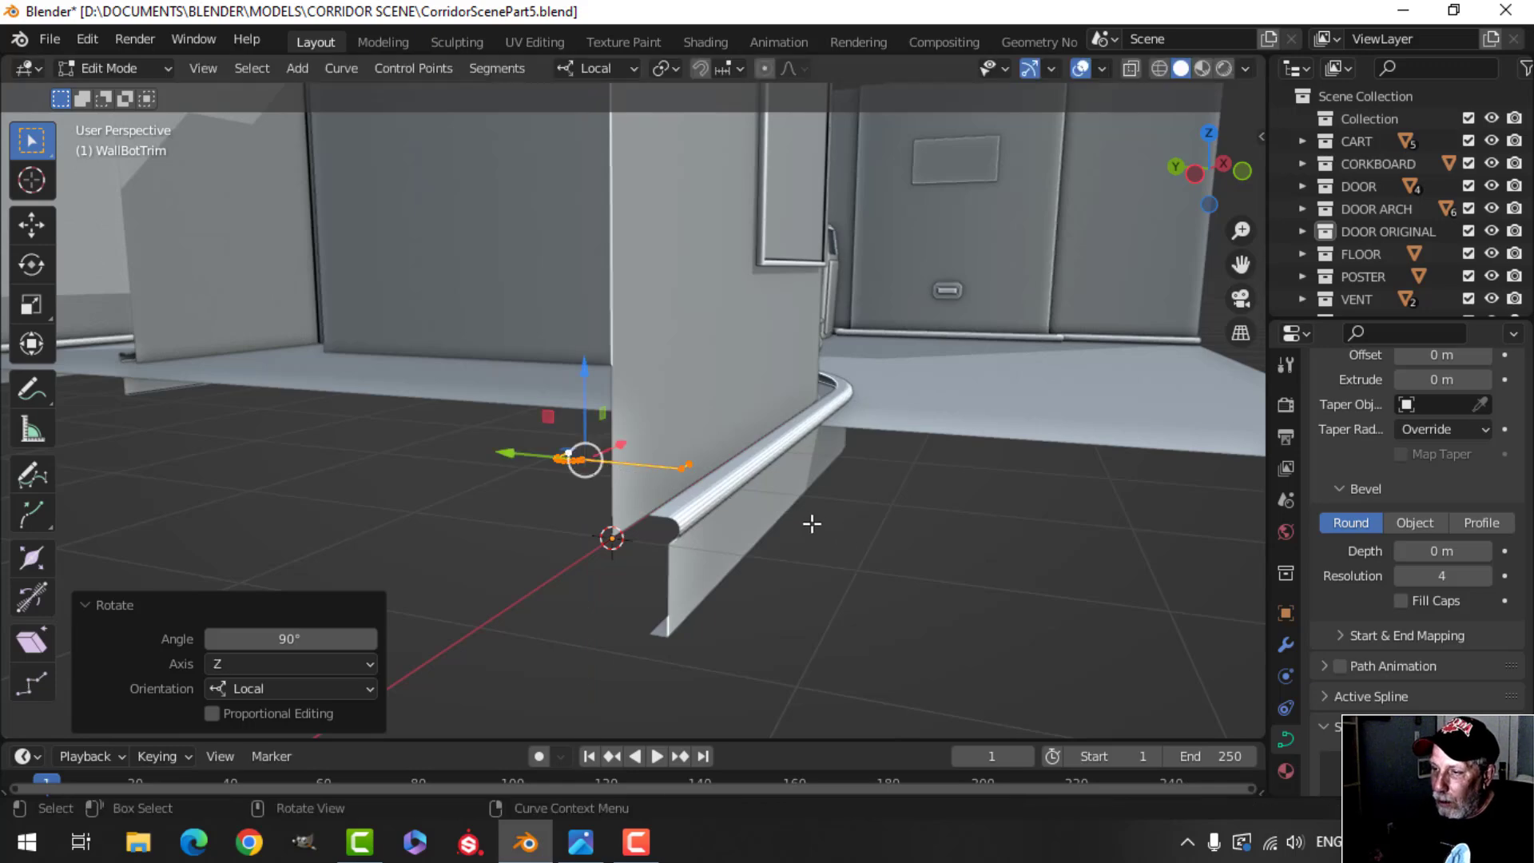
Step: Move WallBotTrim's points along local Y by about 0.32 m and by another 0.05 m to raise the baseboard
middle_click_drag(813, 515, 730, 503)
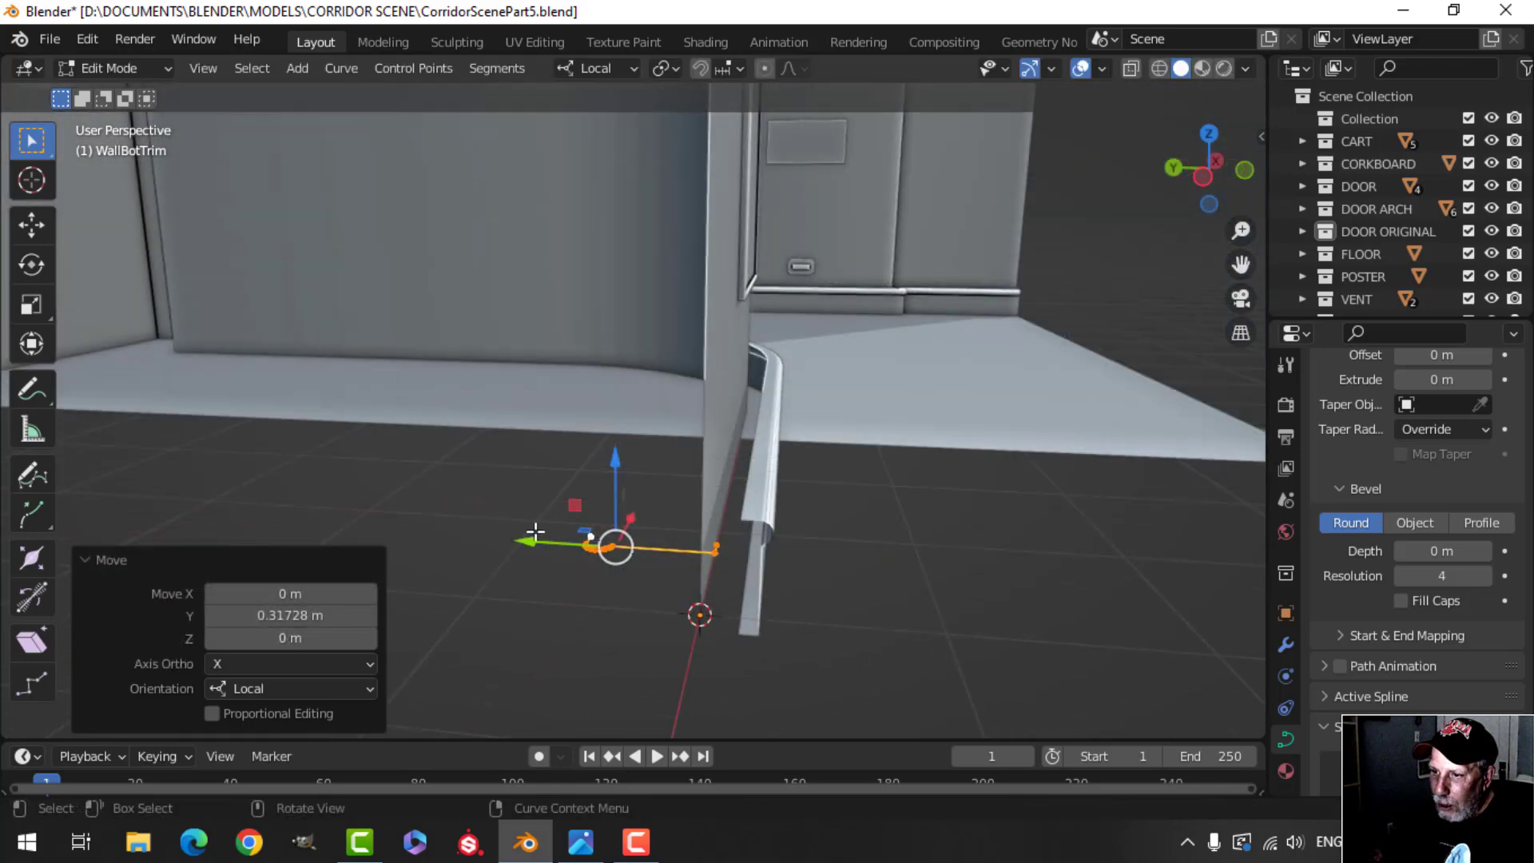
key("g")
key("y")
left_click(520, 534)
middle_click_drag(907, 551, 781, 530)
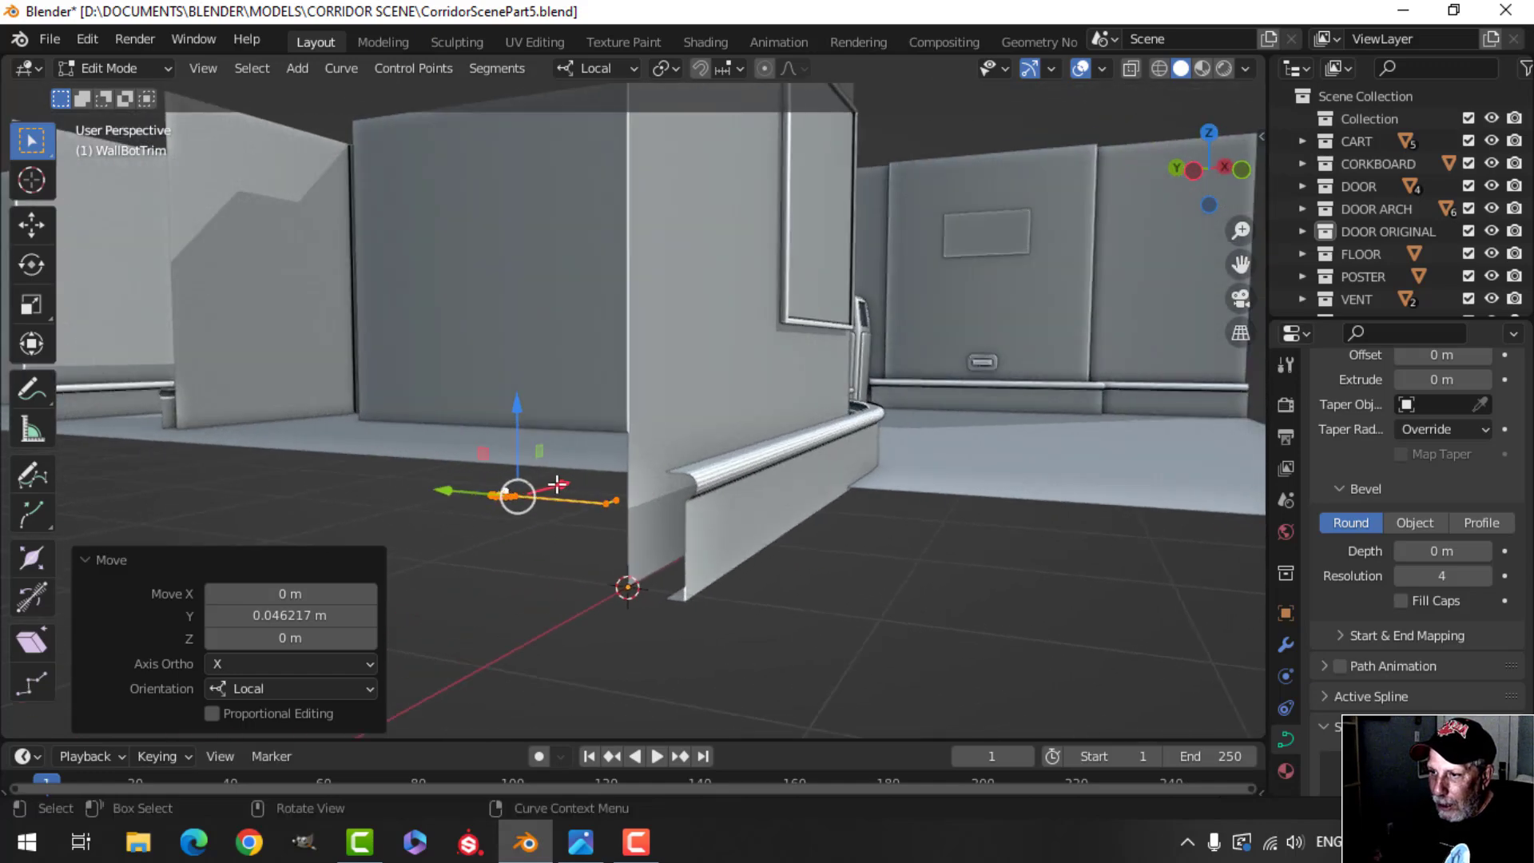
Step: Move WallBotTrim's points about 0.25 m along local X so the baseboard meets the wall, and return to Object Mode
key("g")
key("y")
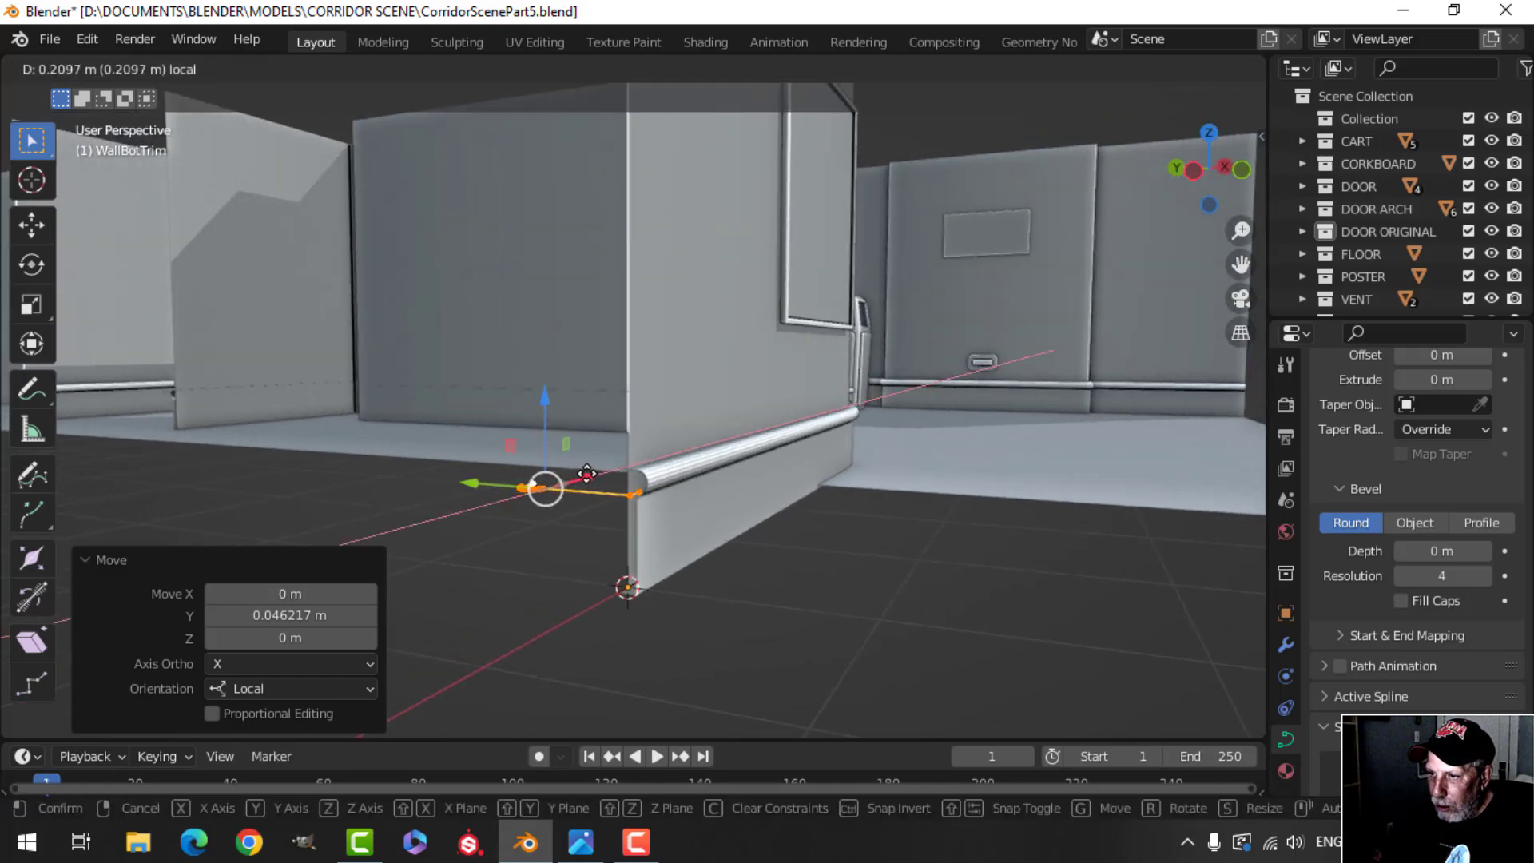
left_click(715, 510)
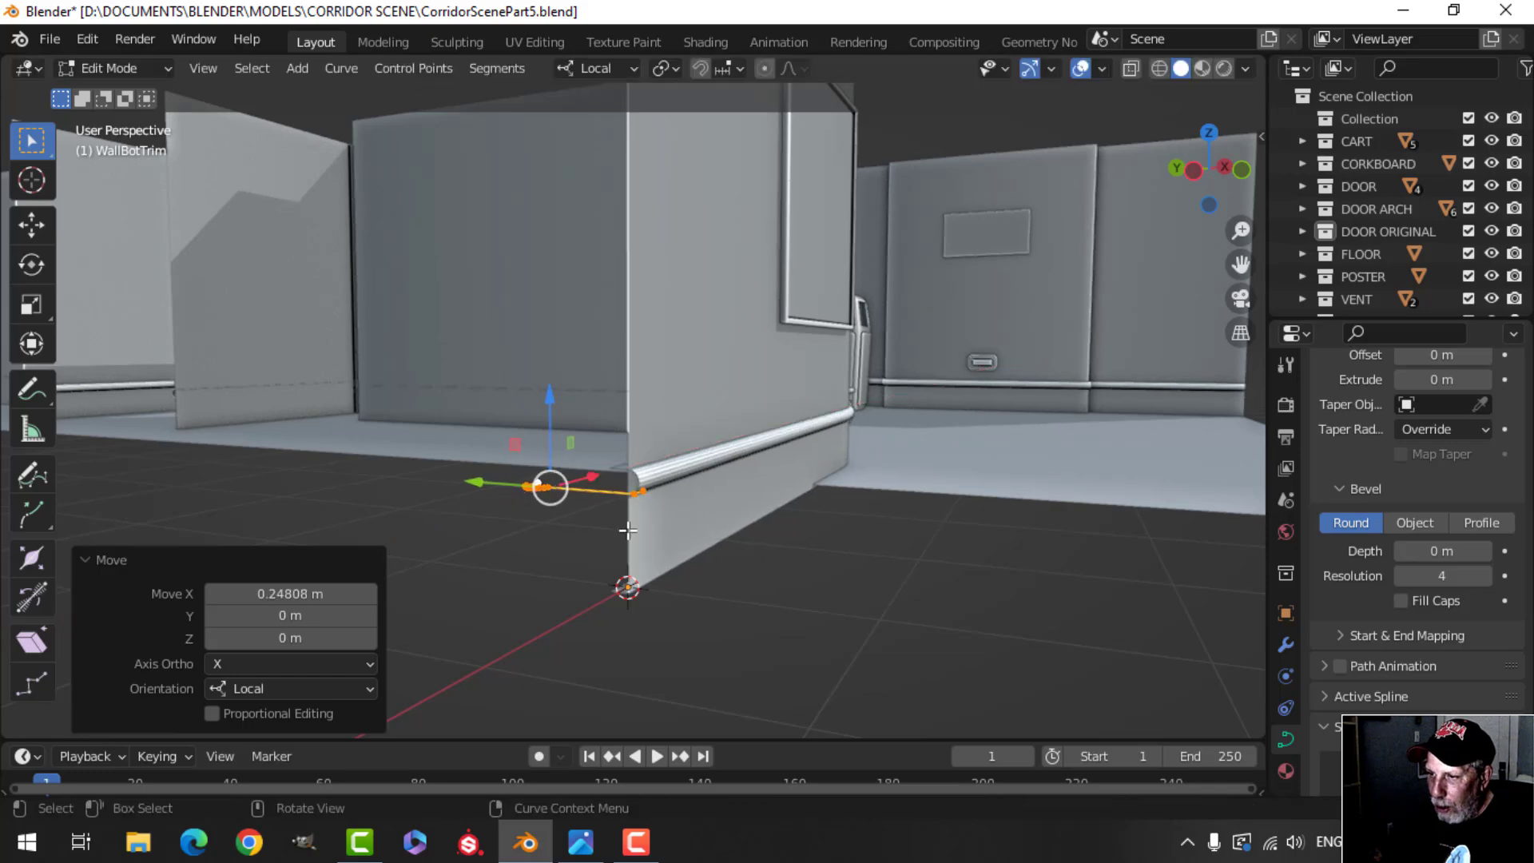
middle_click_drag(628, 530, 719, 553)
key("Tab")
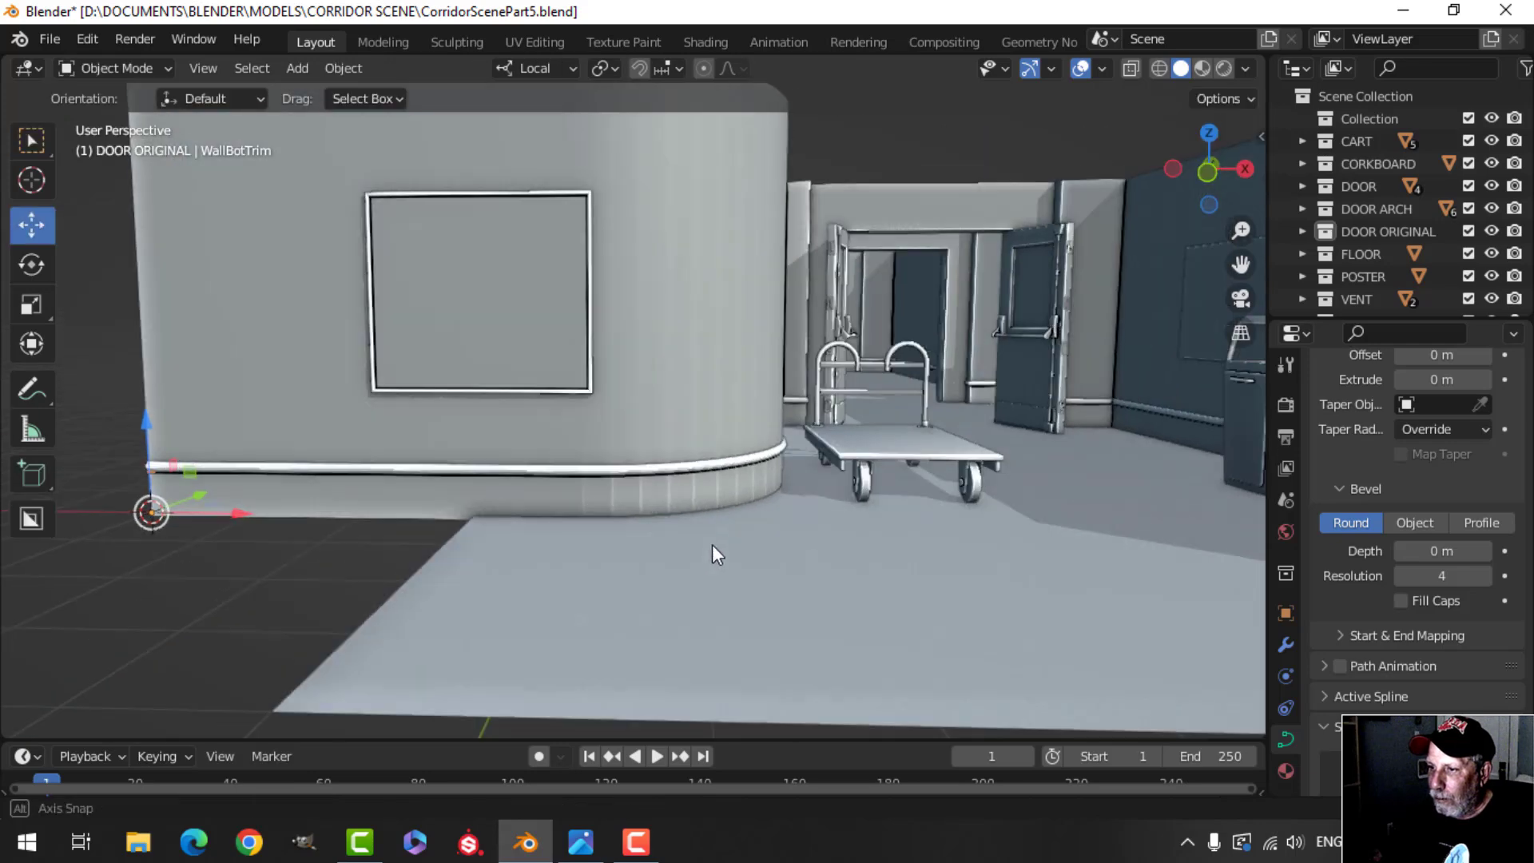
Step: Set the WallBotCurve baseboard to flat shading
left_click(638, 490)
right_click(637, 491)
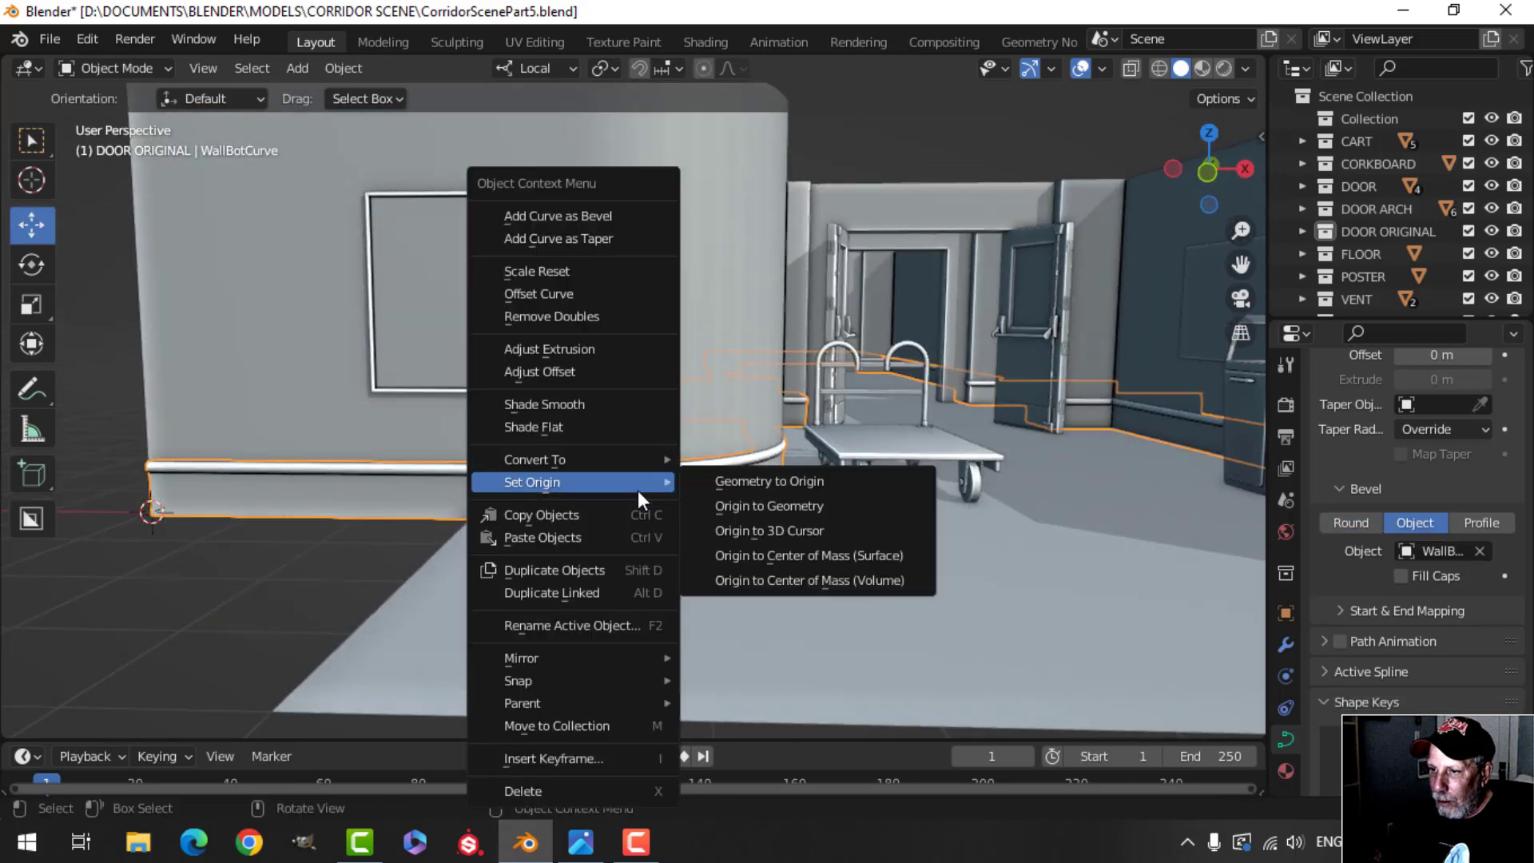
left_click(591, 425)
mouse_move(755, 433)
middle_mouse_down()
mouse_move(793, 514)
mouse_move(588, 501)
mouse_move(740, 472)
mouse_move(736, 443)
middle_mouse_up()
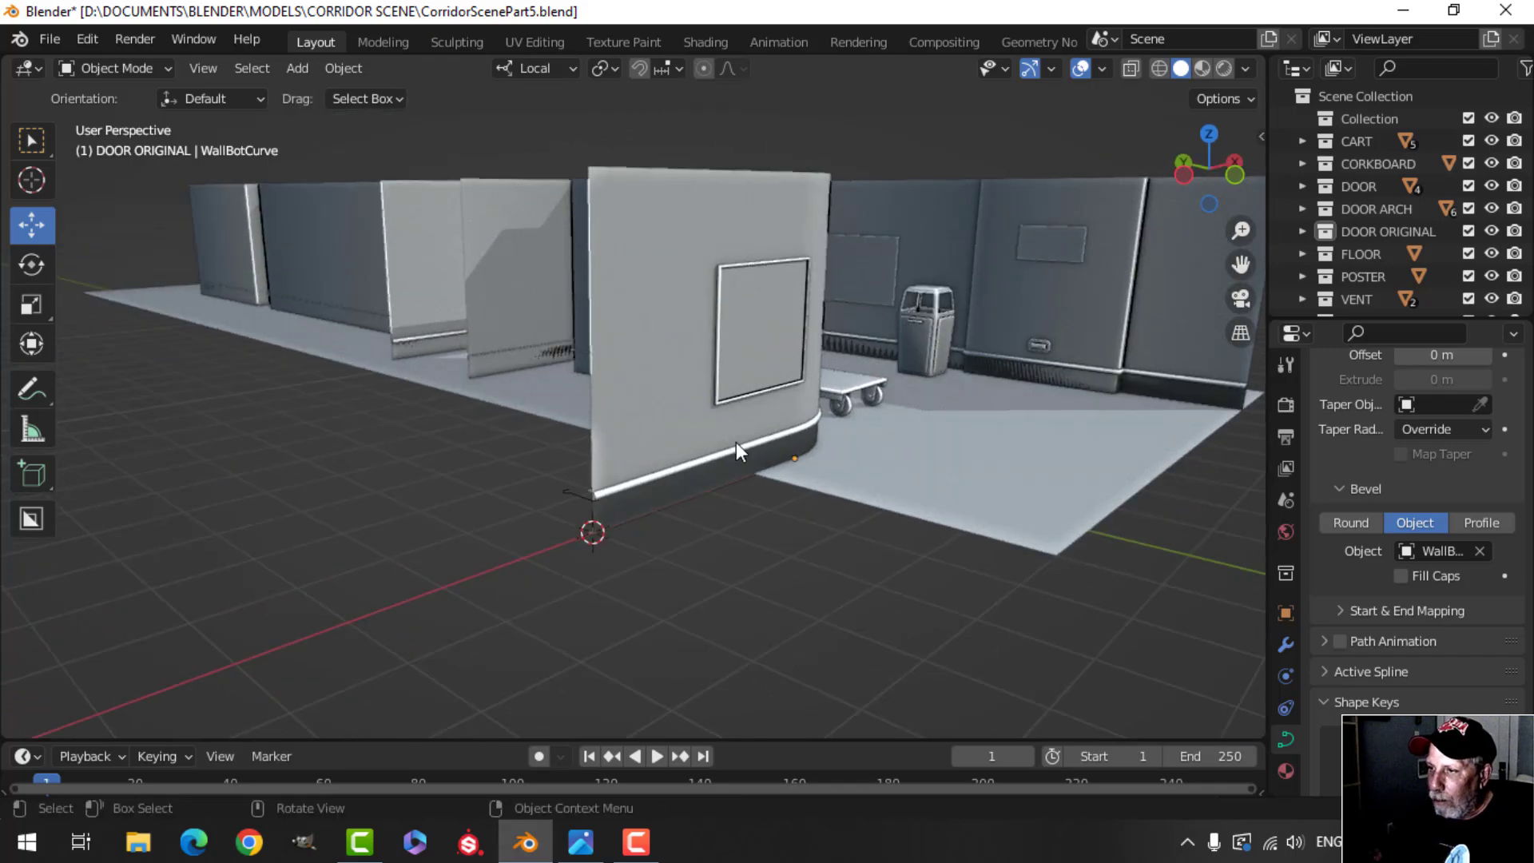
Step: Check the baseboard's normals with the Face Orientation overlay, and switch the overlay back off
left_click(1103, 69)
left_click(1009, 477)
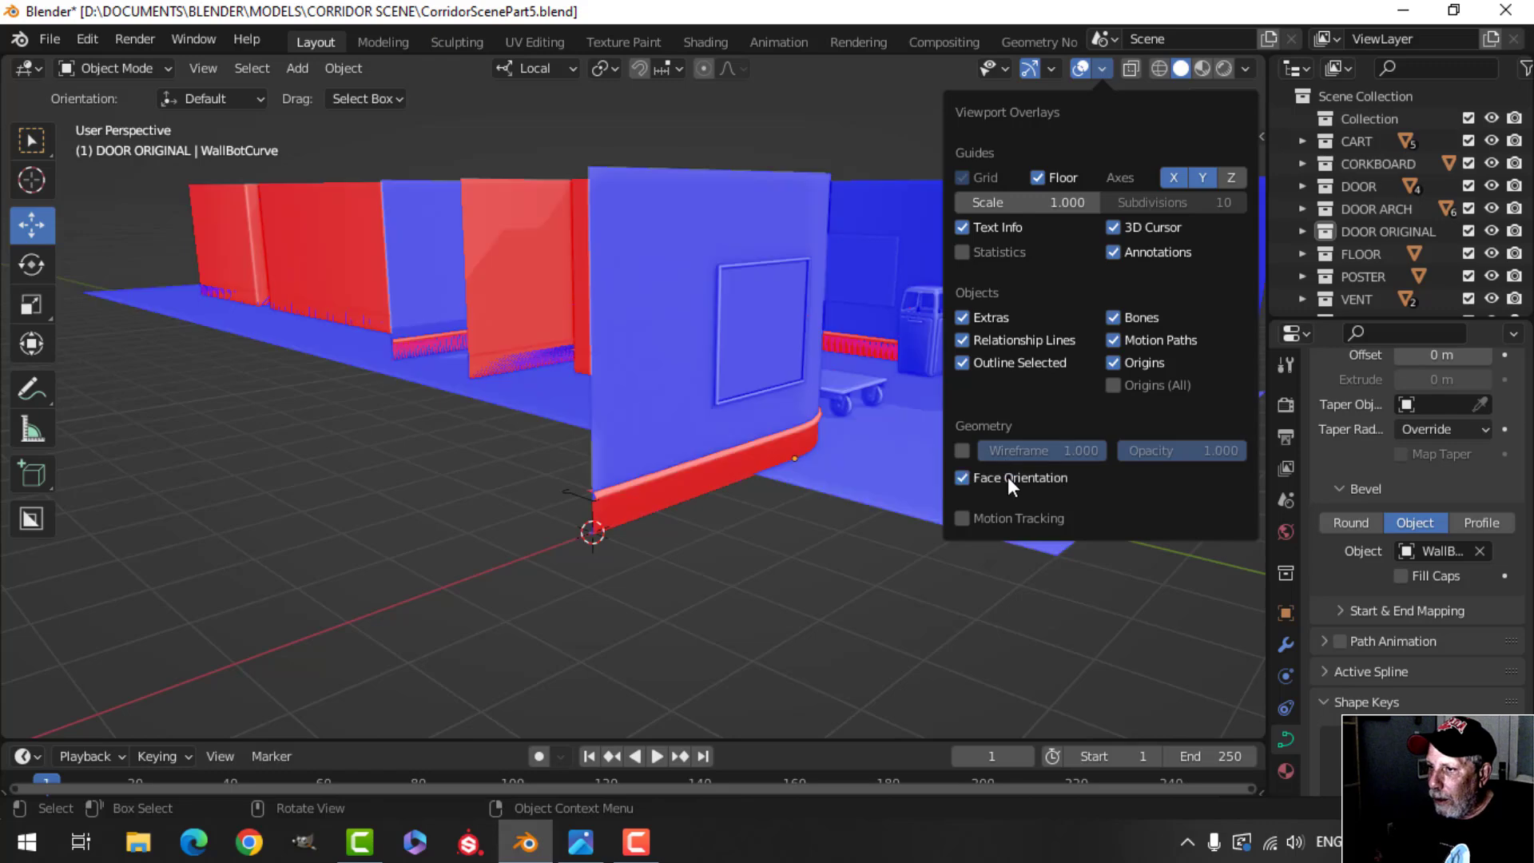
left_click(1008, 476)
Step: Move WallBotTrim's points about -0.09 m along local Y in Edit Mode, and inspect the baseboard along the corridor
middle_click_drag(836, 396, 889, 361)
scroll(852, 447, "up", 4)
scroll(766, 385, "down", 4)
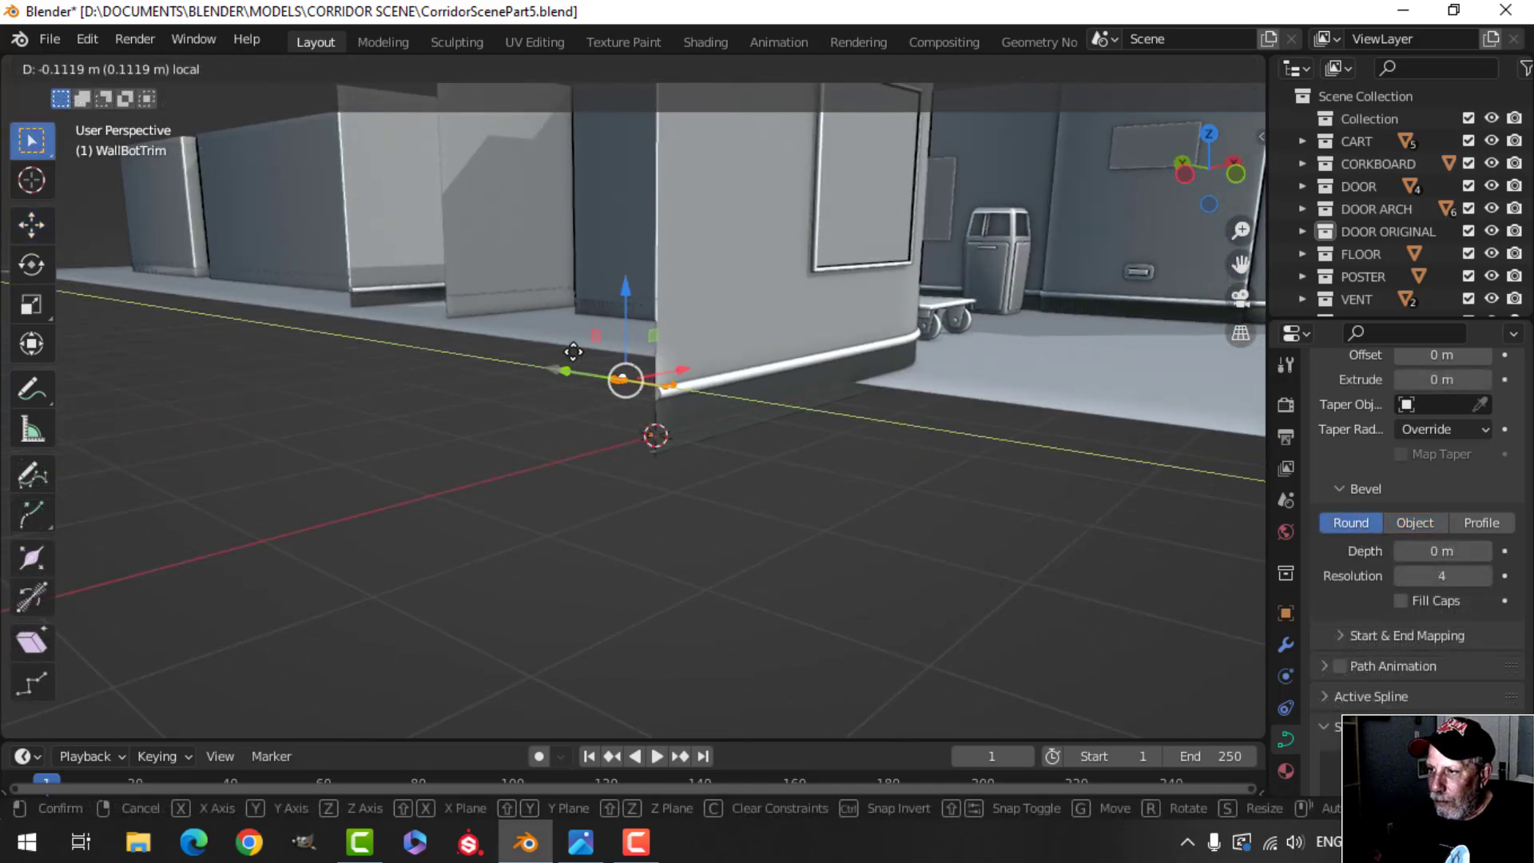
left_click(571, 351)
middle_click_drag(570, 352, 760, 421)
scroll(760, 421, "up", 3)
scroll(695, 403, "down", 4)
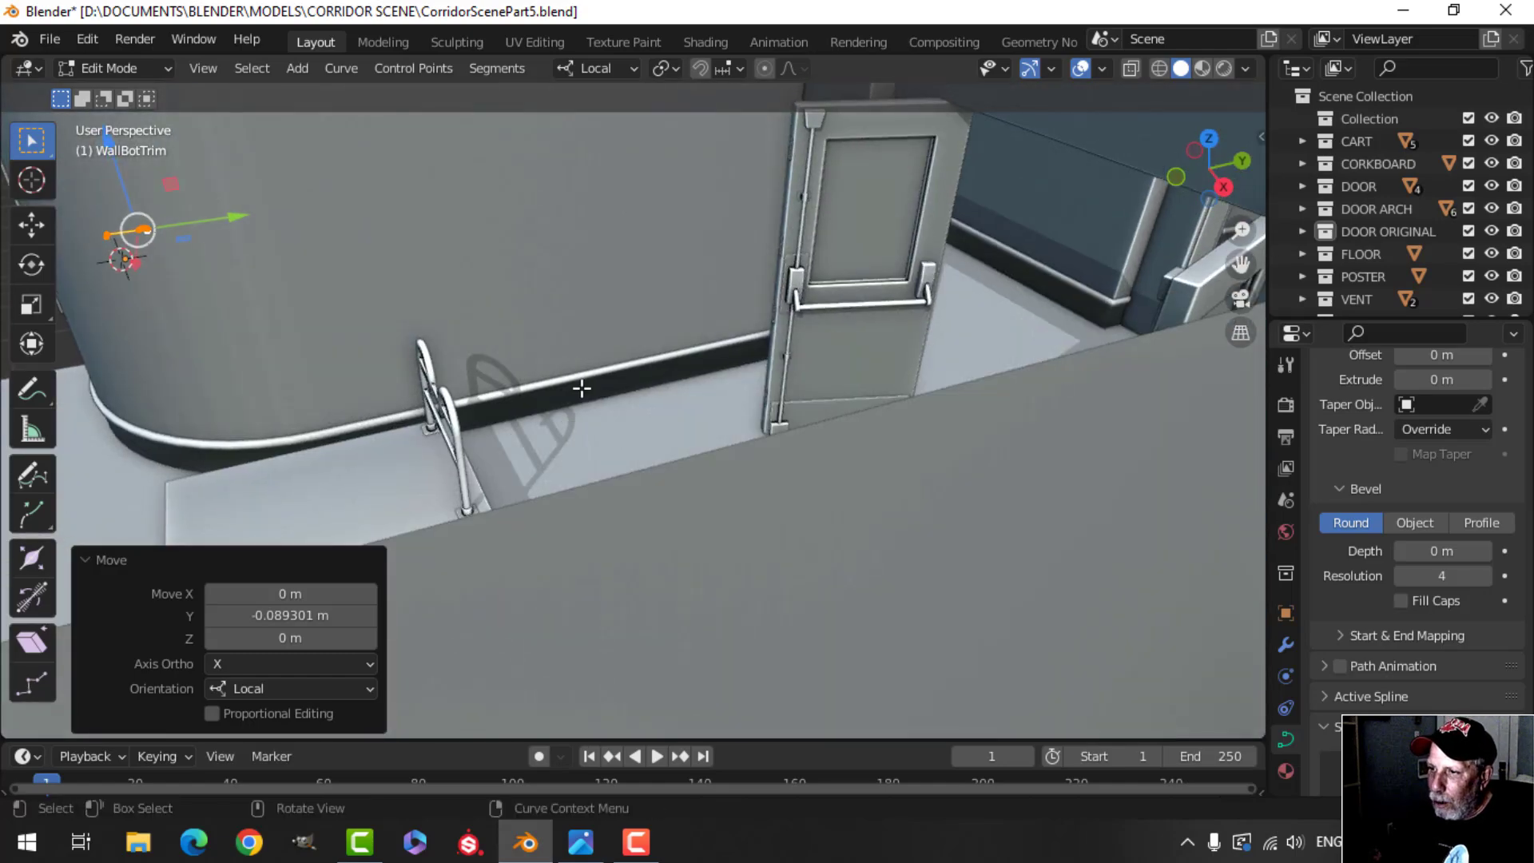
middle_click_drag(579, 387, 719, 356)
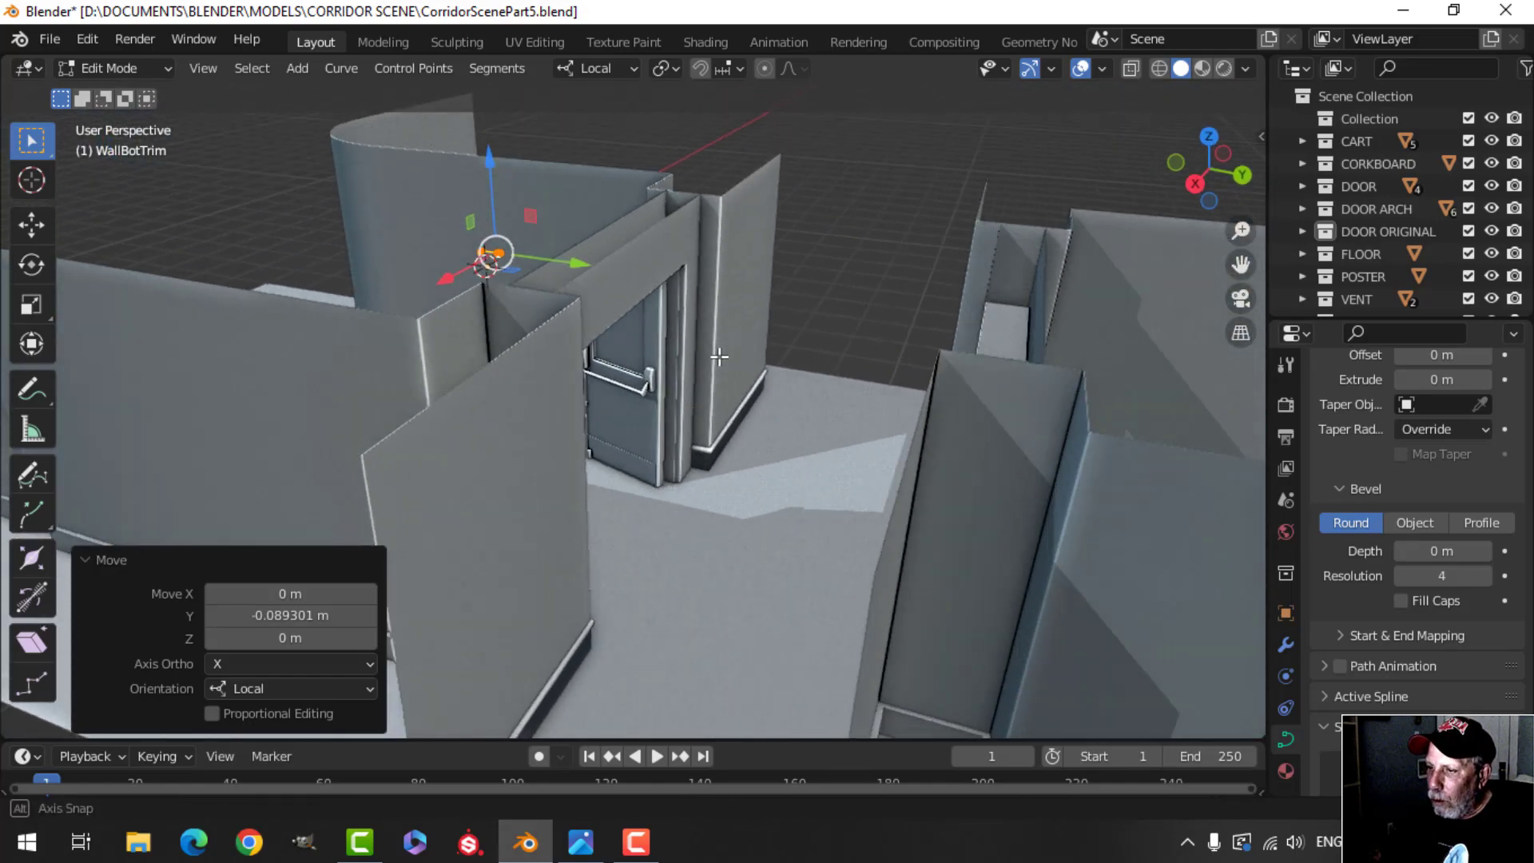
middle_click_drag(794, 445, 674, 422)
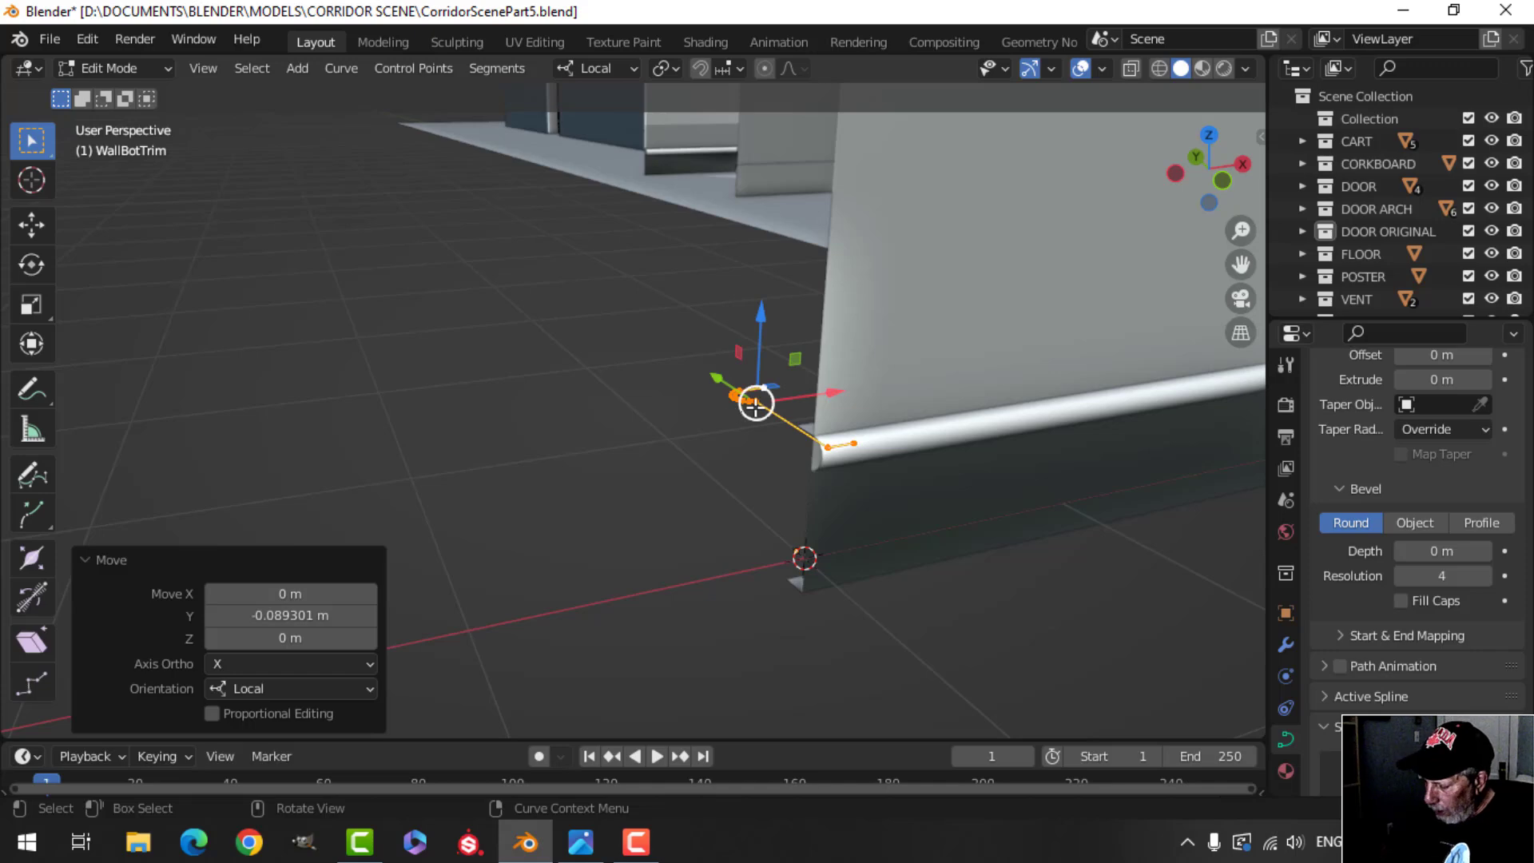
Step: In top view, move the points of WallBotTrim's rounded bulge about 0.008 m along local X, and return to Object Mode
key("KP_7")
key("KP_Decimal")
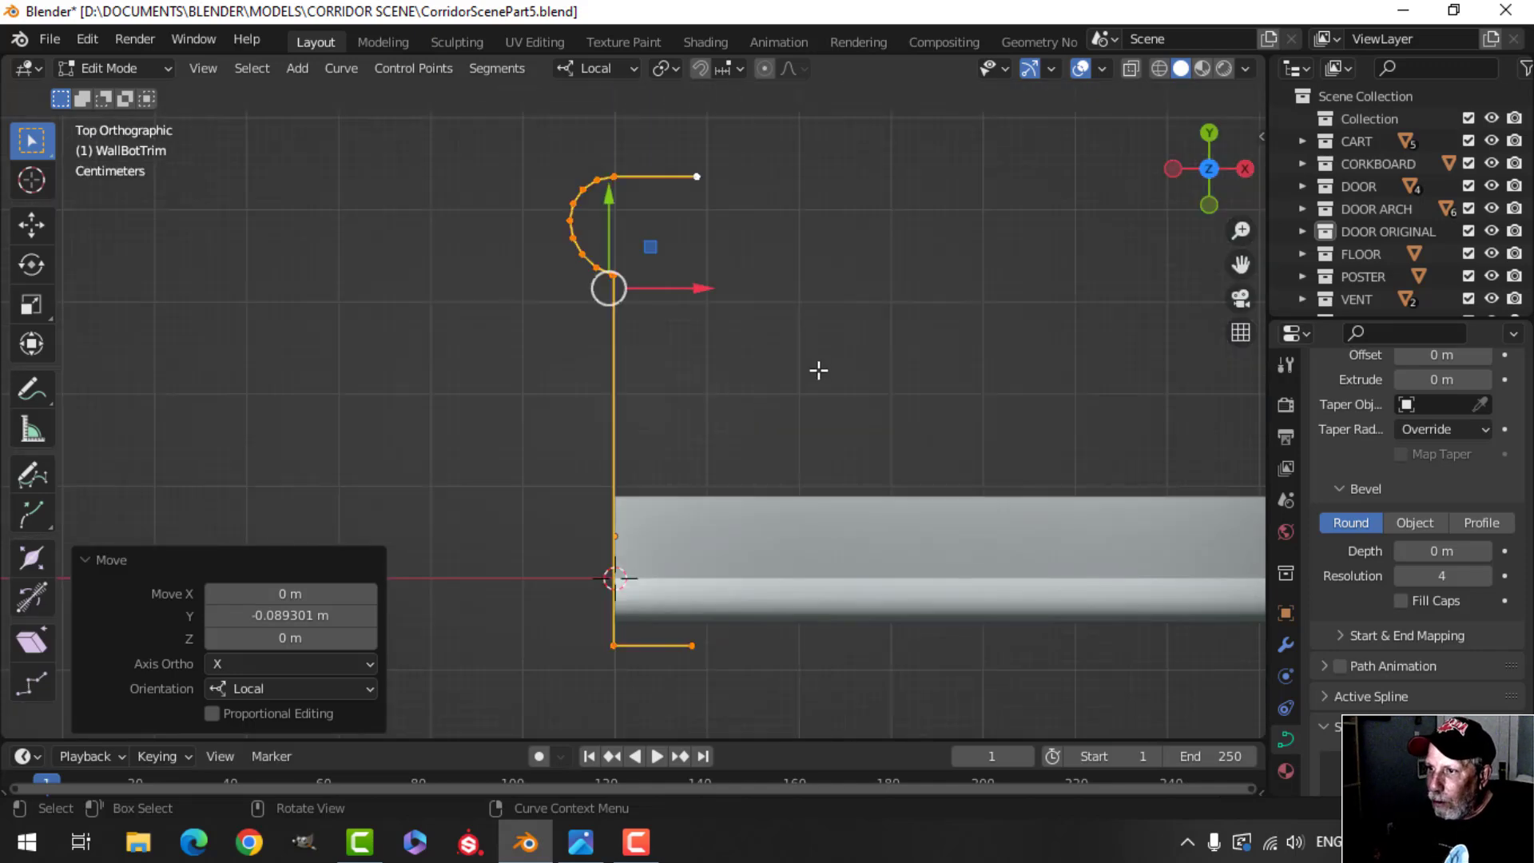
left_click(699, 339)
scroll(645, 331, "up", 2)
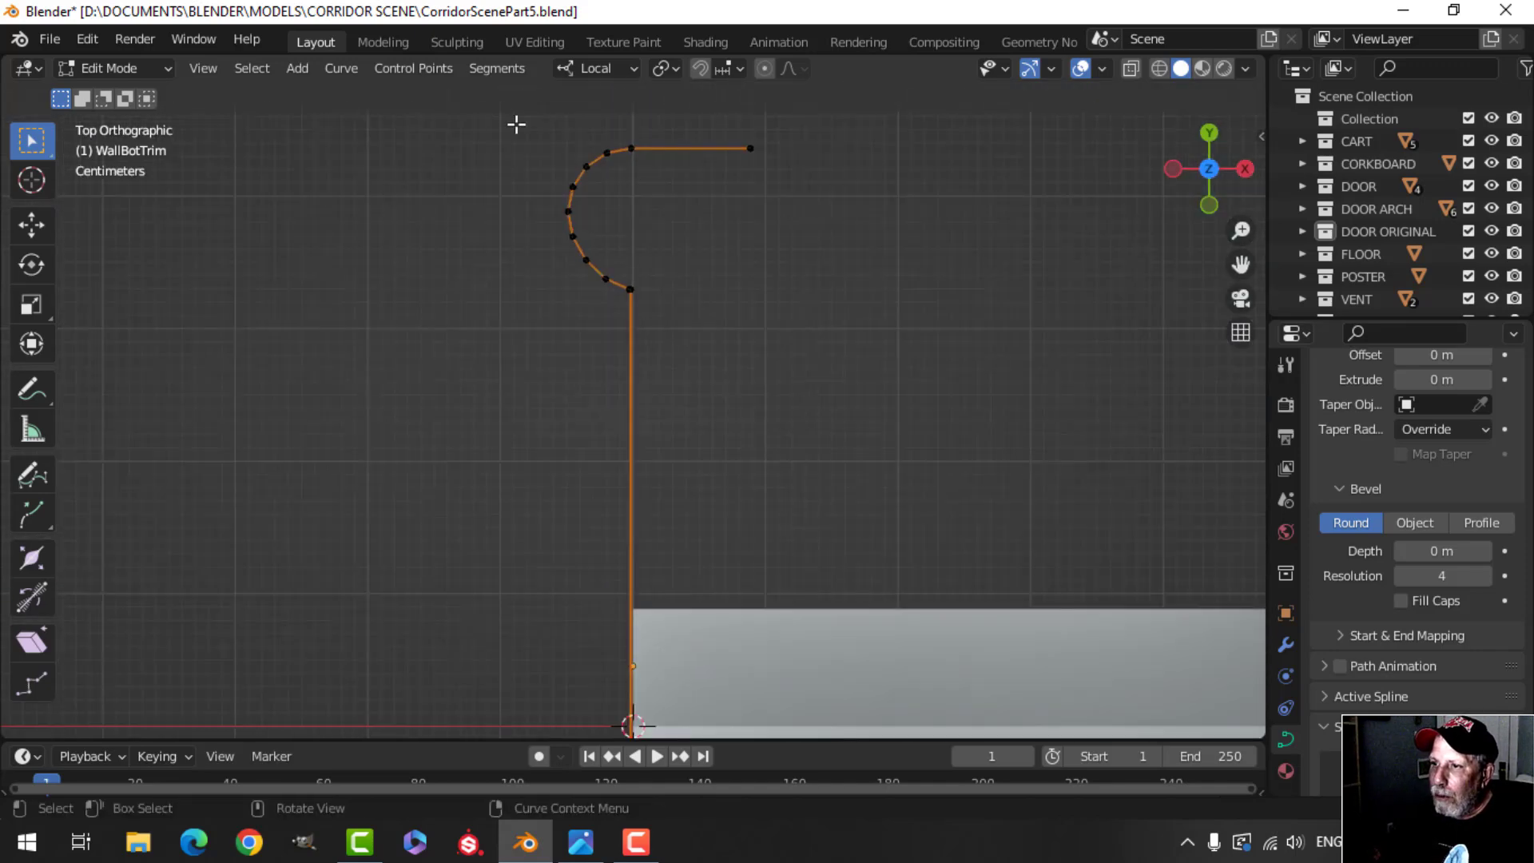
scroll(607, 199, "down", 1)
middle_click_drag(607, 199, 618, 215, "shift")
left_click_drag(480, 139, 639, 342)
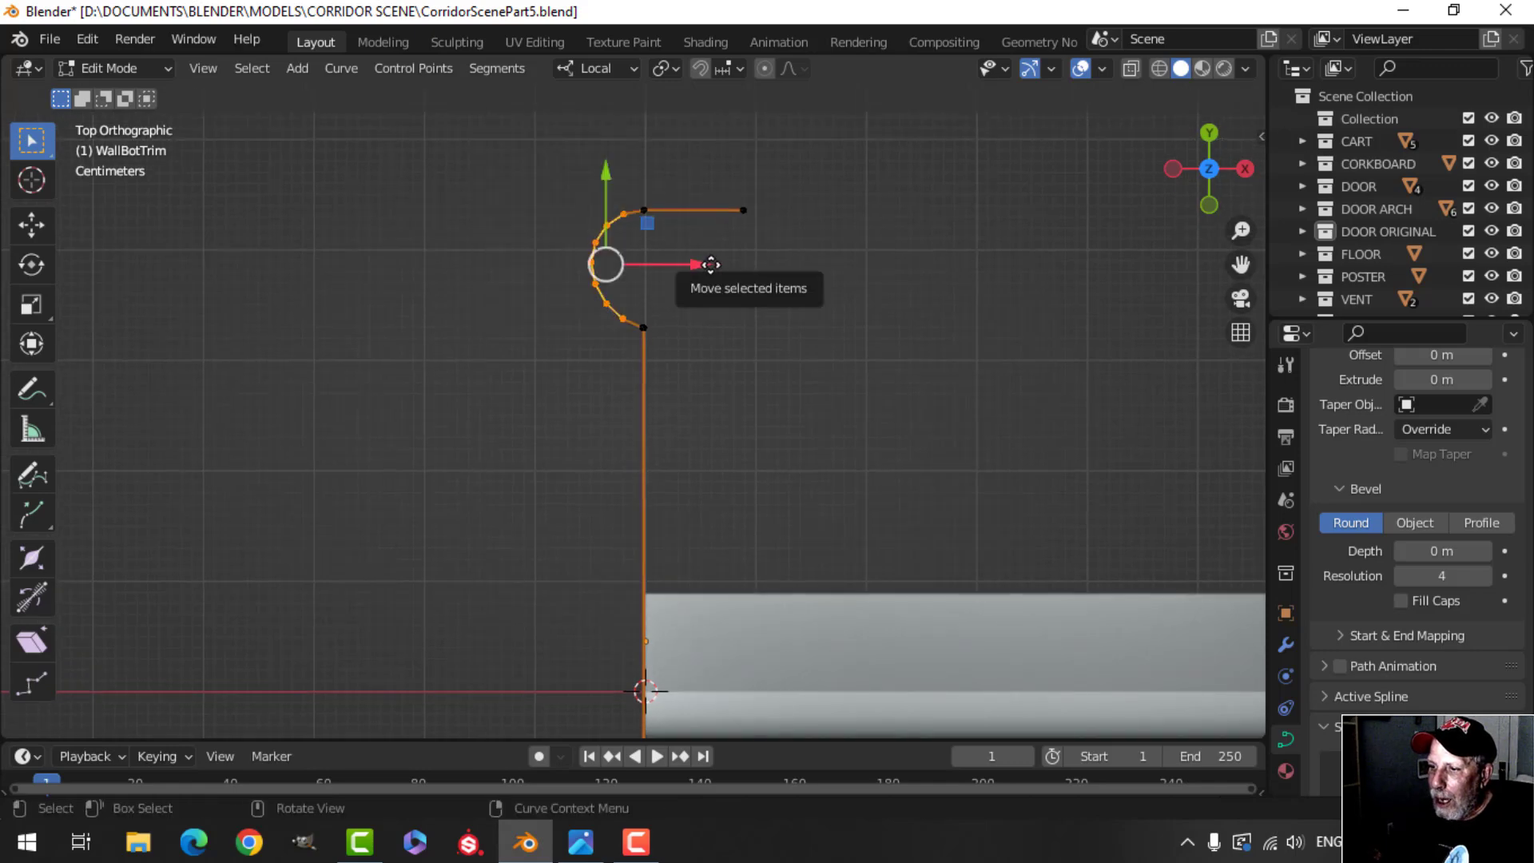
left_click_drag(711, 265, 718, 265)
middle_click_drag(722, 304, 1012, 290)
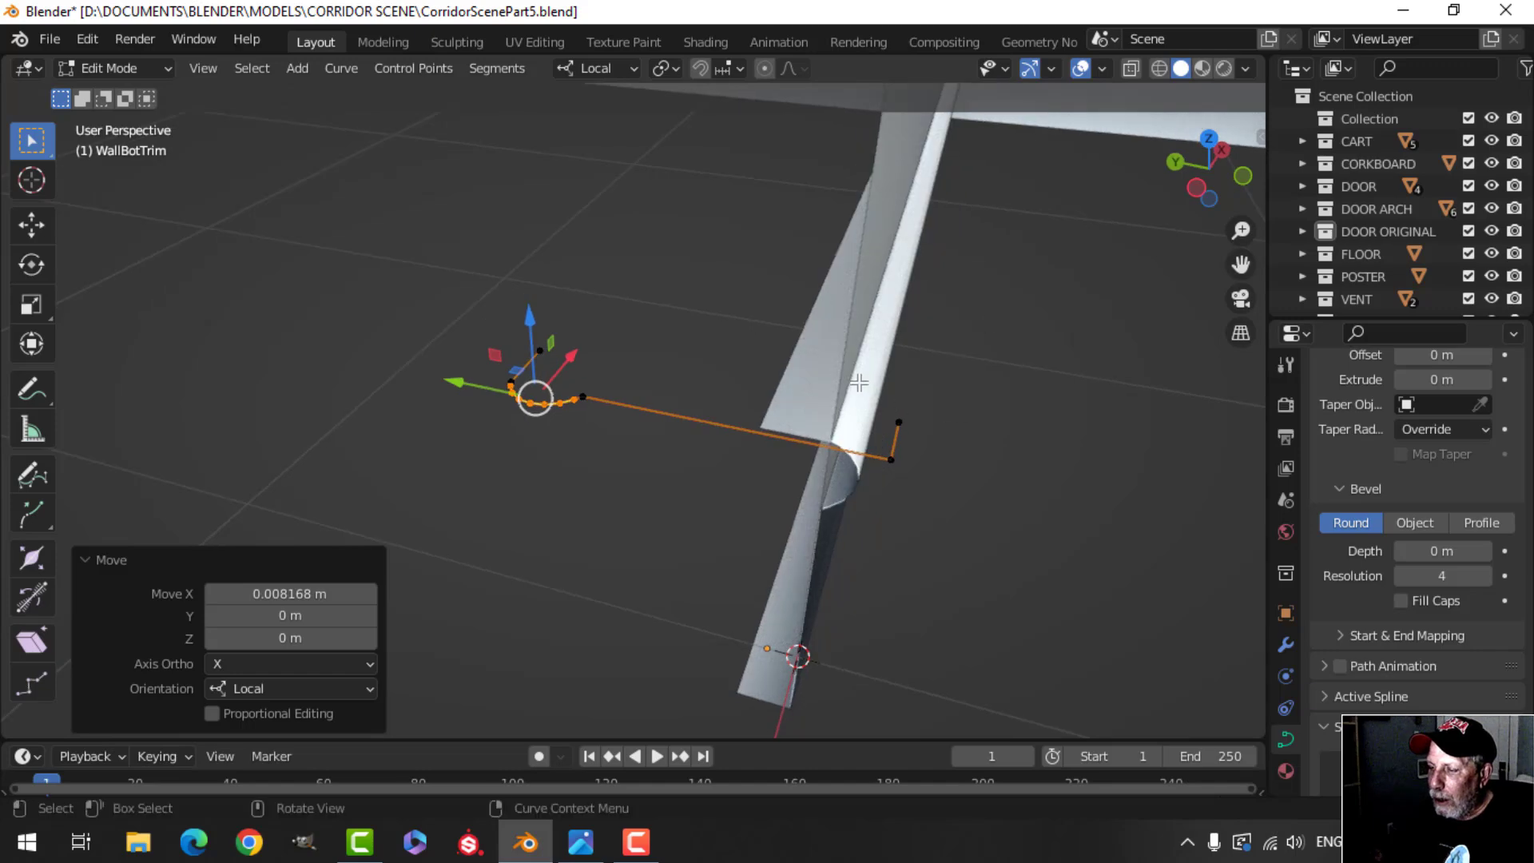
middle_click_drag(925, 461, 714, 348)
key("Tab")
Step: Convert the WallBotCurve baseboard to a mesh
left_click(715, 352)
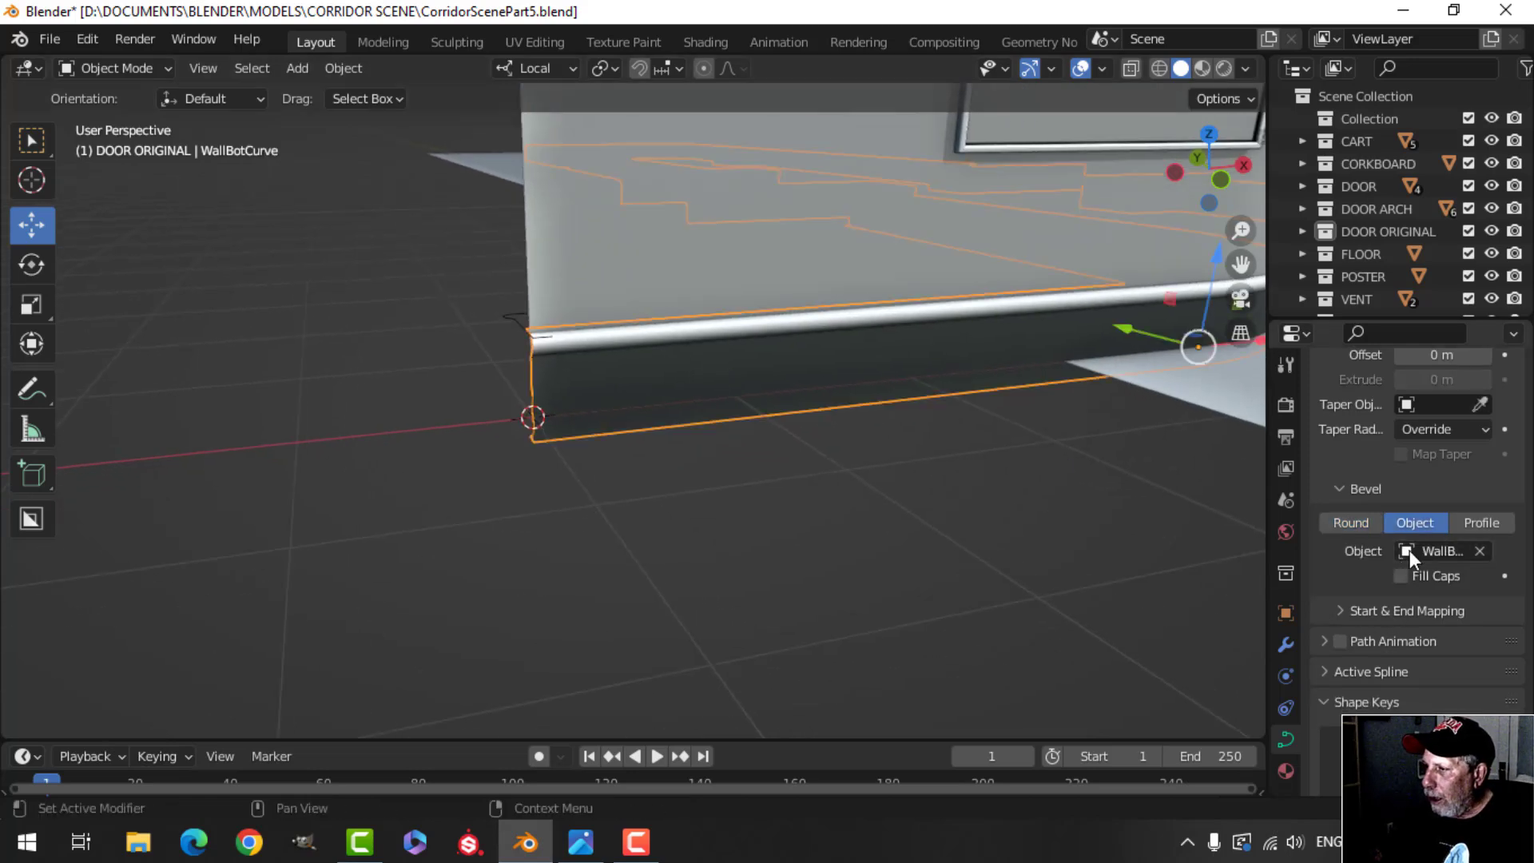
scroll(1409, 549, "up", 10)
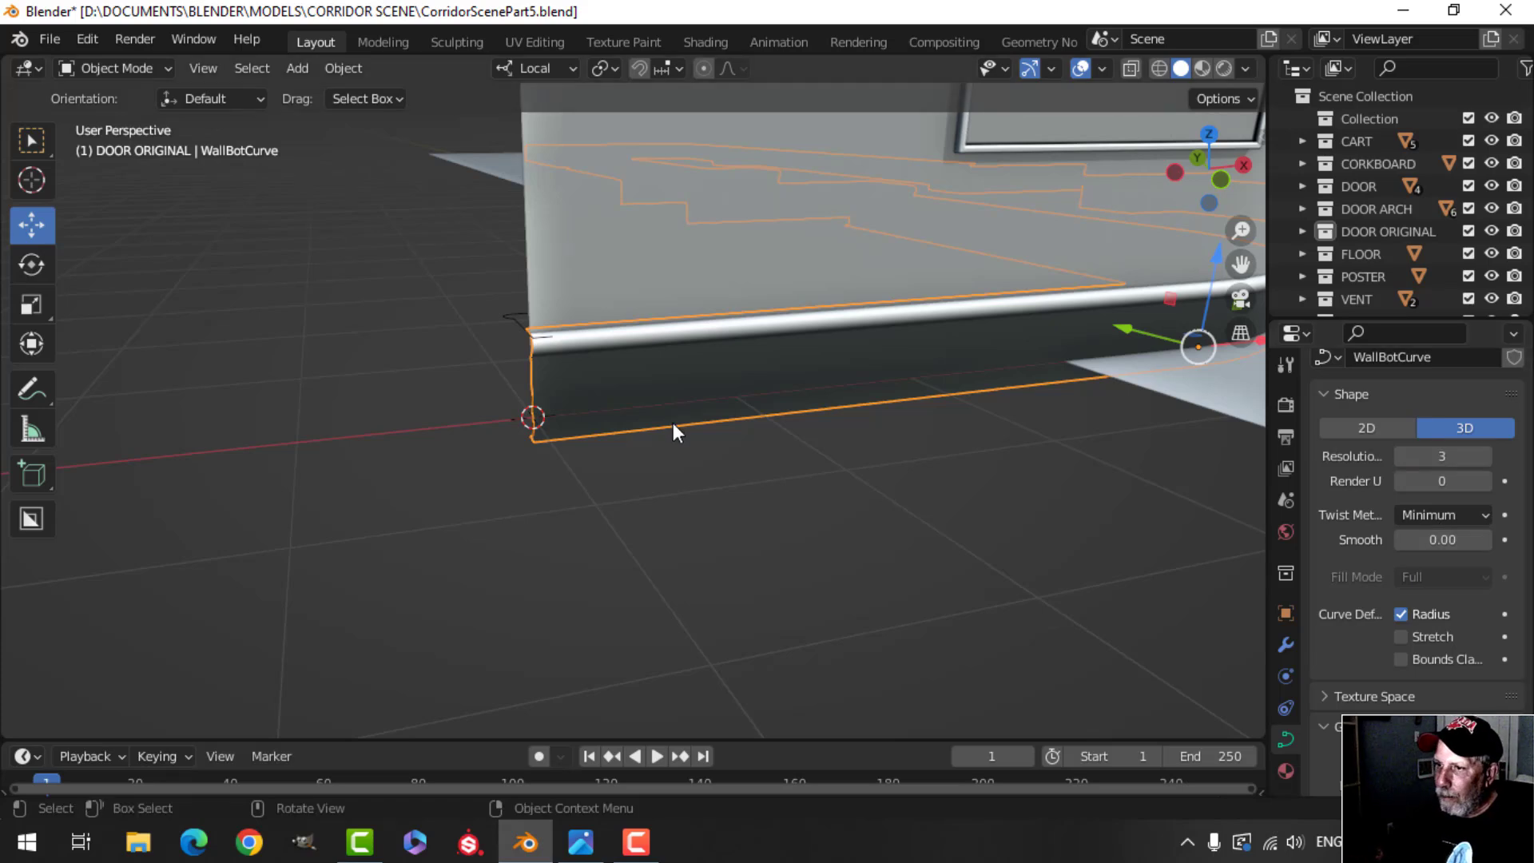
right_click(670, 381)
mouse_move(650, 438)
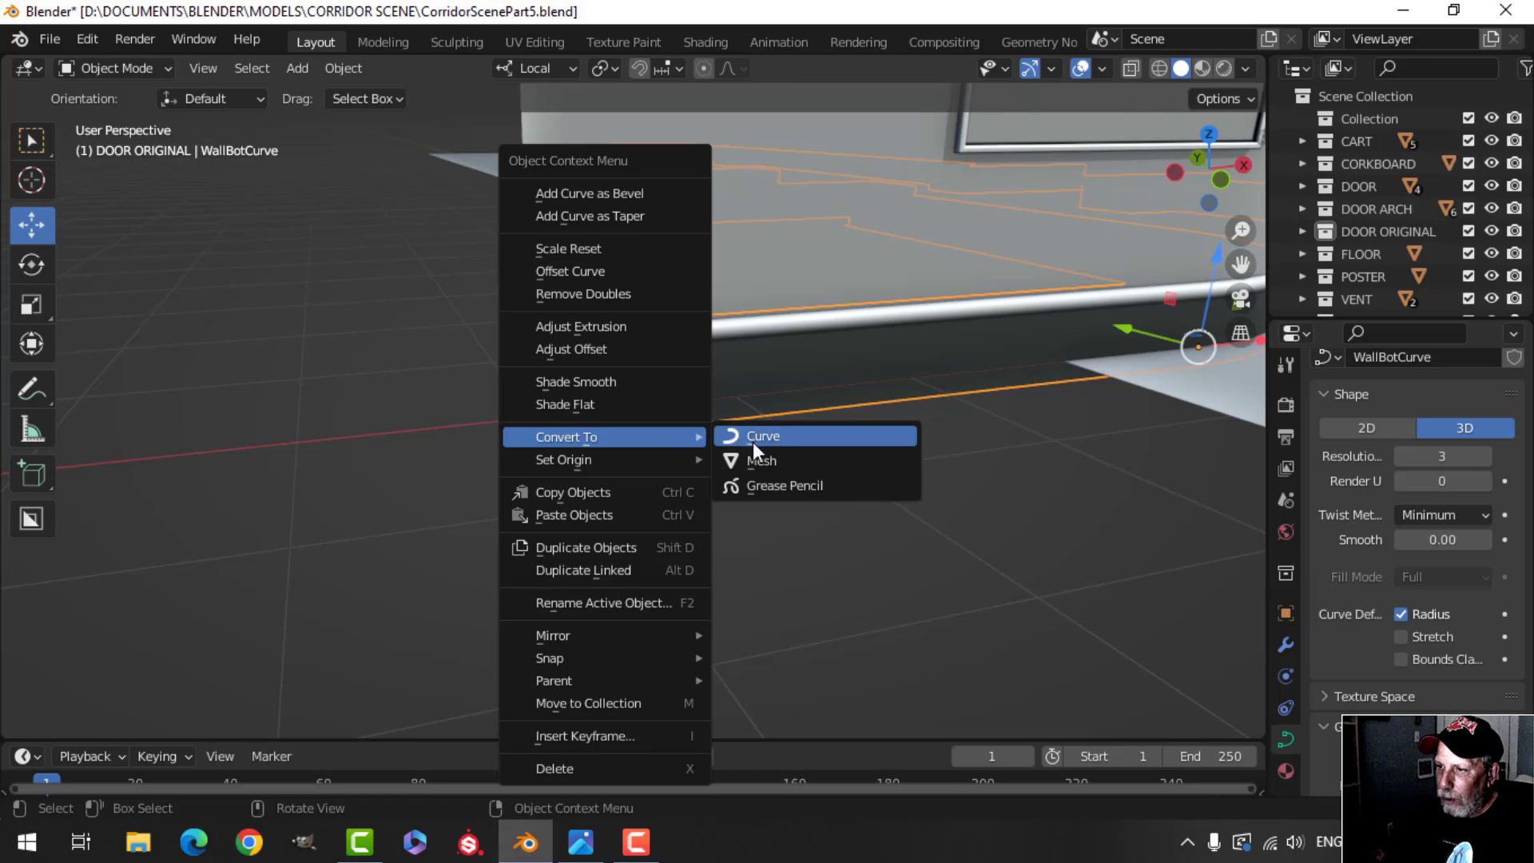
left_click(769, 457)
Step: Recalculate the normals of all the baseboard mesh's faces to point outside
key("Tab")
key("a")
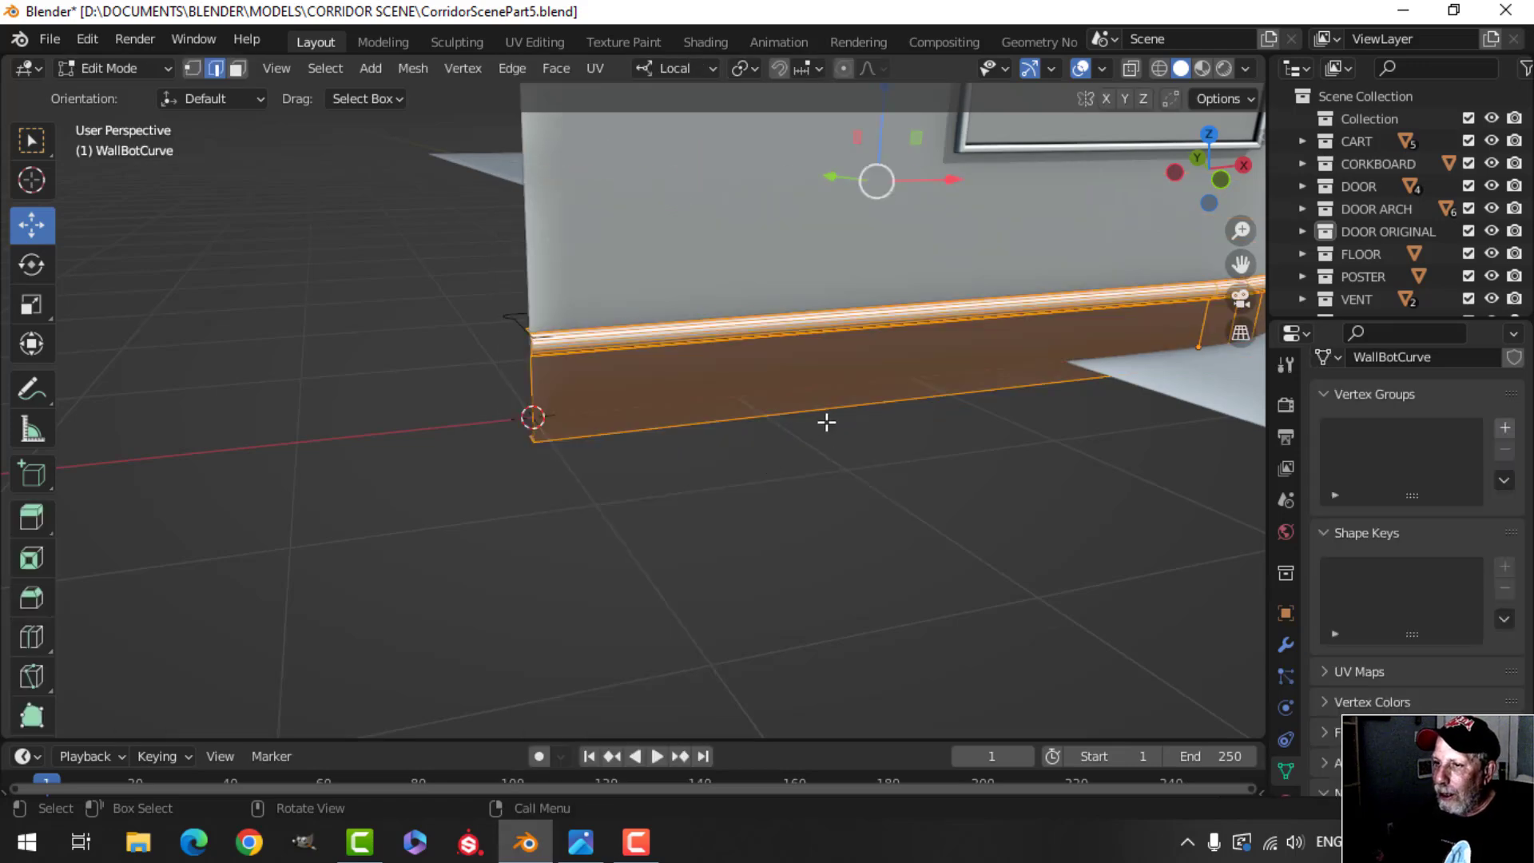
key("alt+n")
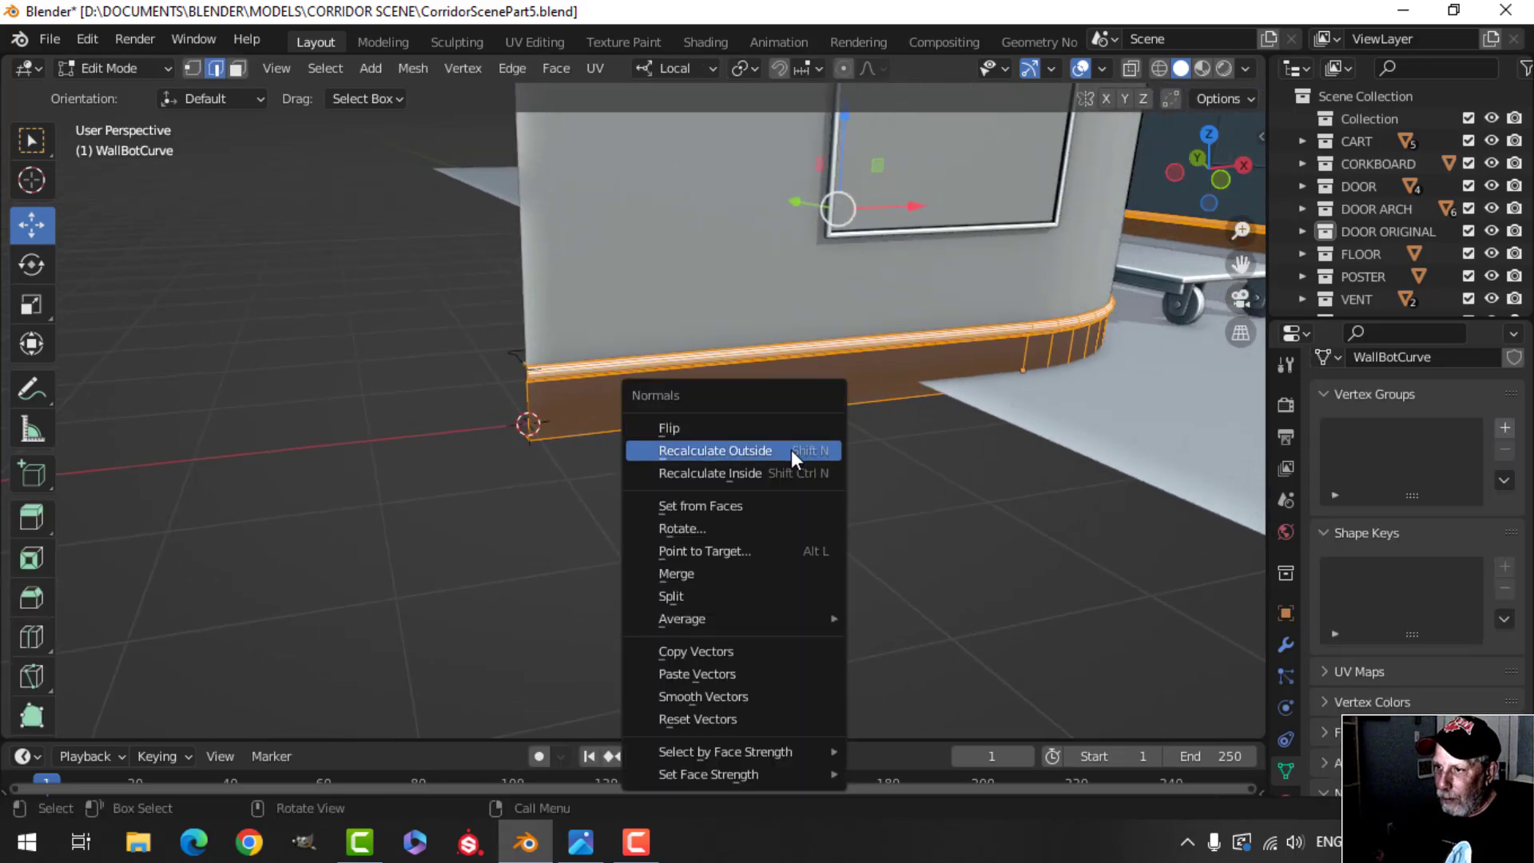
left_click(791, 449)
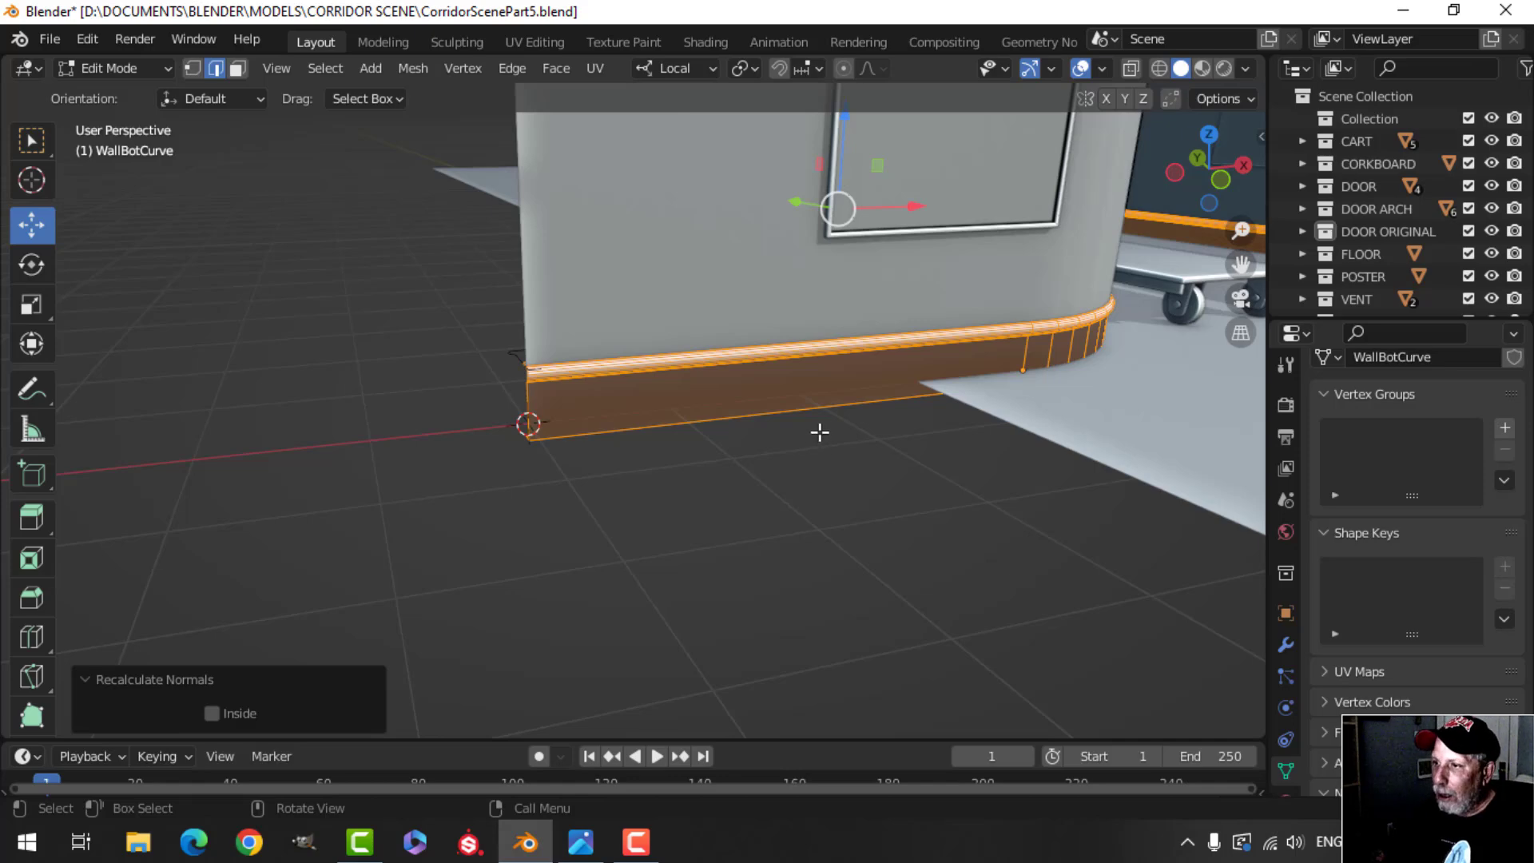
Step: Turn on the Face Orientation overlay and examine the baseboard's normals along the corridor
middle_click_drag(988, 391, 887, 387)
scroll(887, 387, "down", 3)
middle_click_drag(1031, 382, 940, 306, "shift")
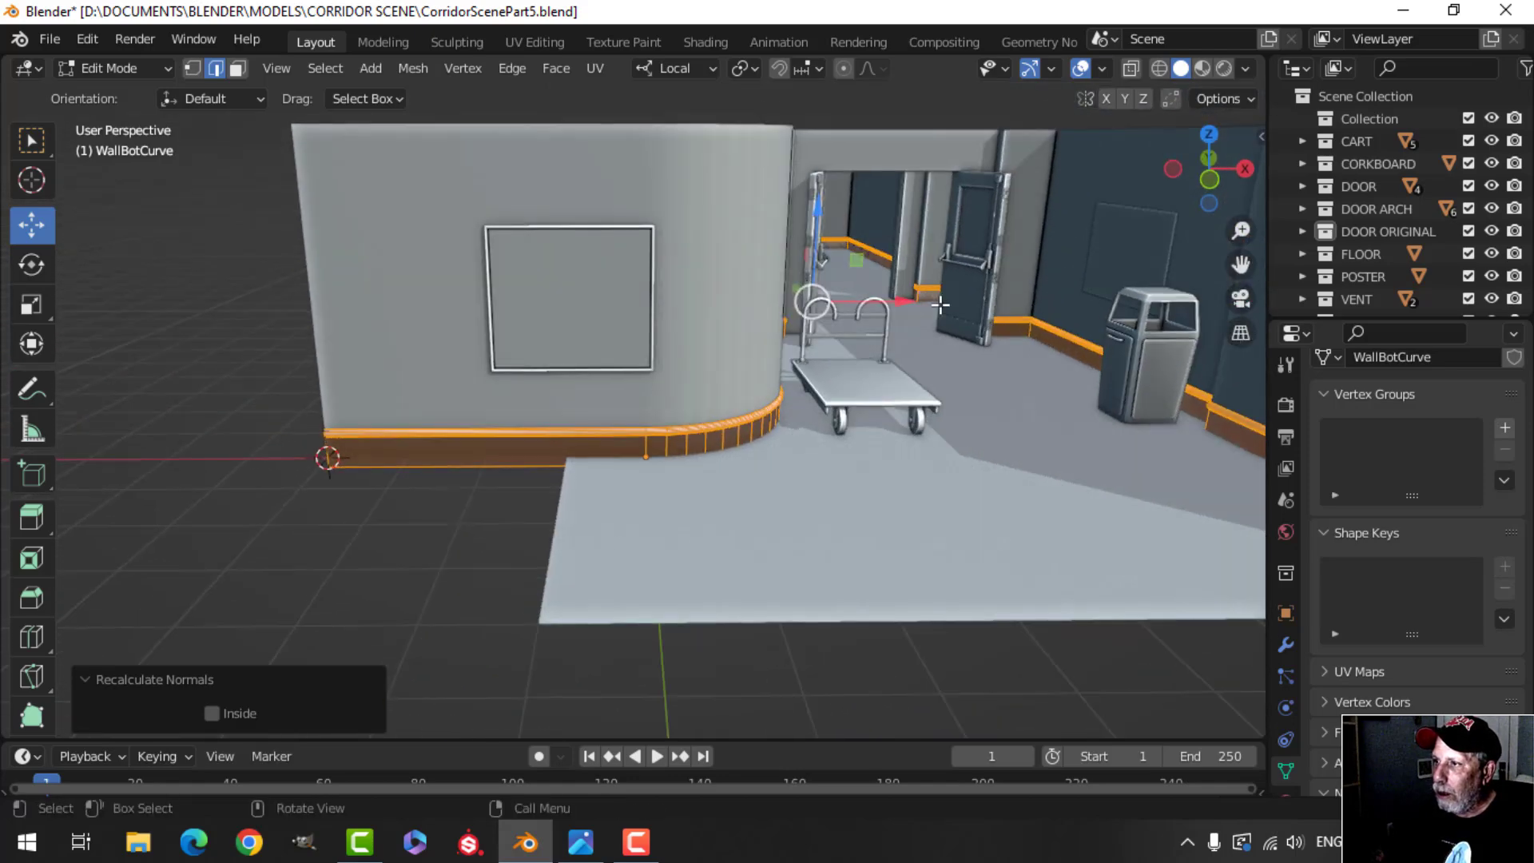
left_click(1101, 70)
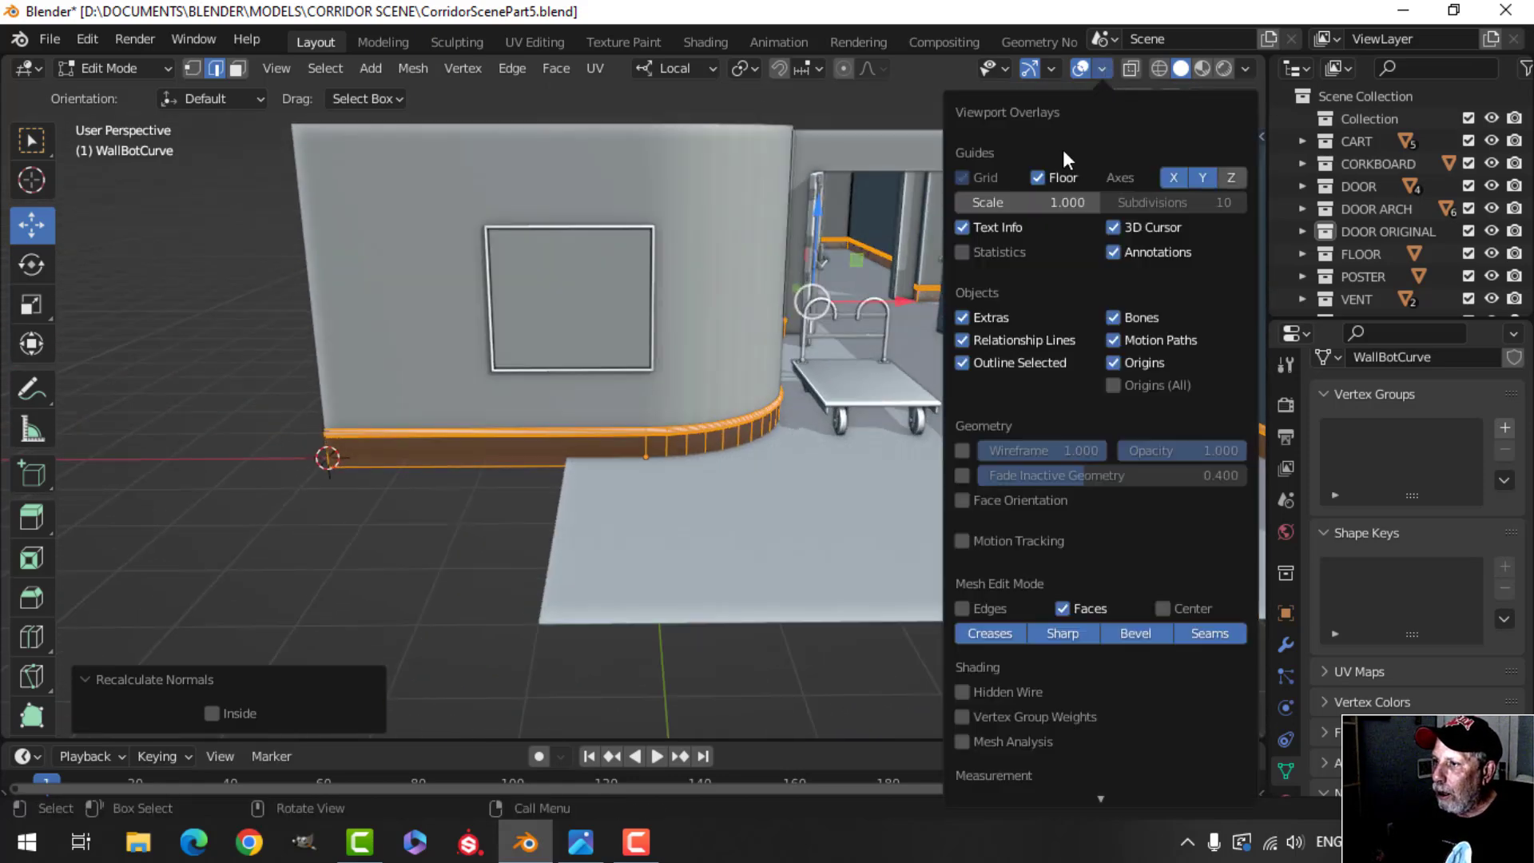
left_click(1007, 496)
middle_click_drag(524, 490, 819, 391)
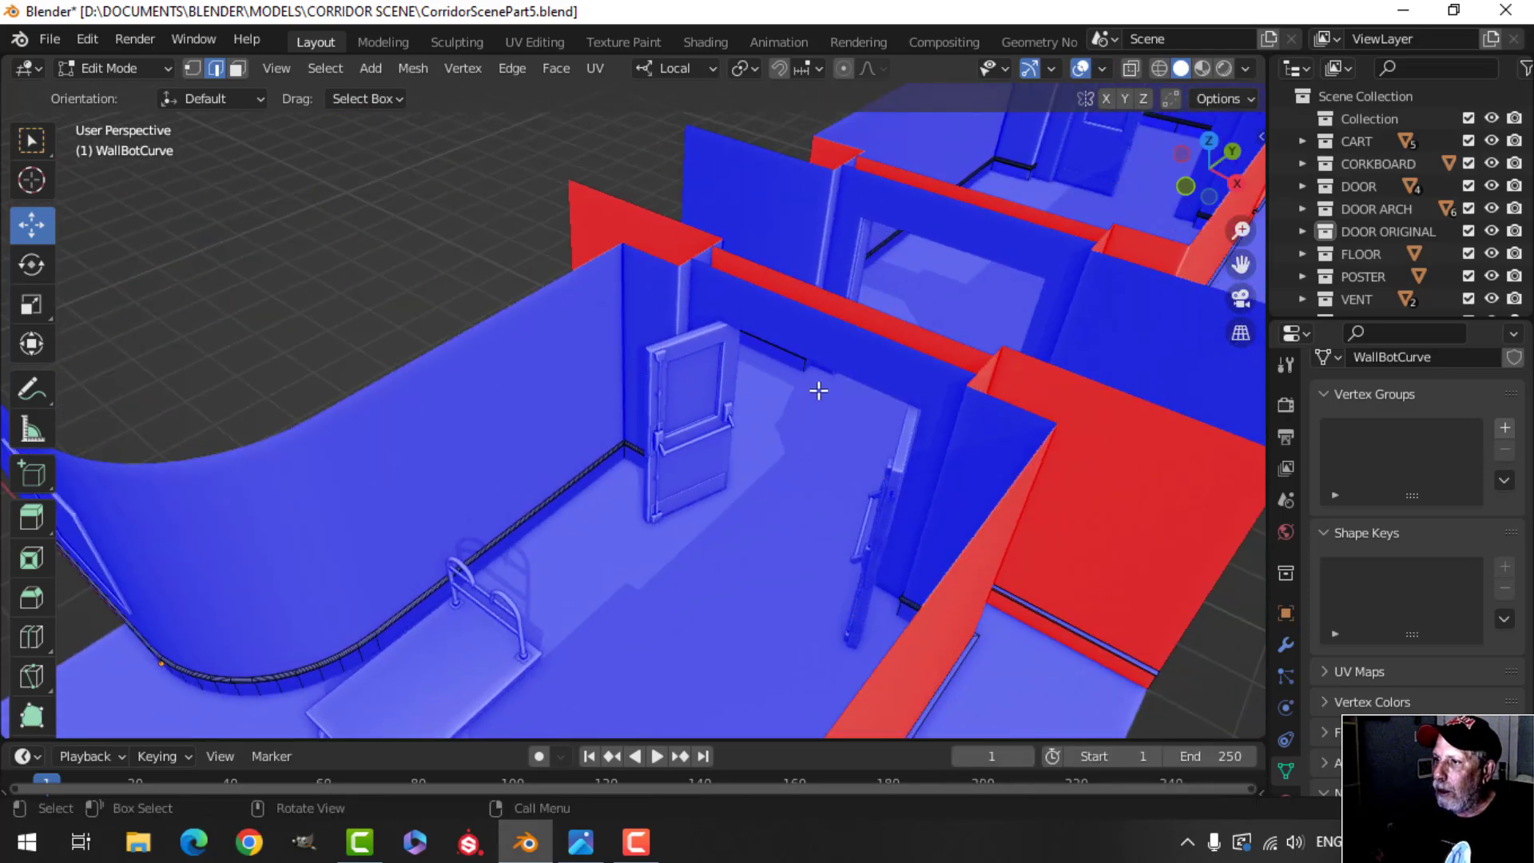
scroll(823, 424, "down", 5)
middle_click_drag(832, 459, 949, 445)
Step: Return to Object Mode, view the whole corridor's face orientation, and turn the Face Orientation overlay off
key("Tab")
scroll(949, 445, "down", 3)
middle_click_drag(1005, 491, 990, 416)
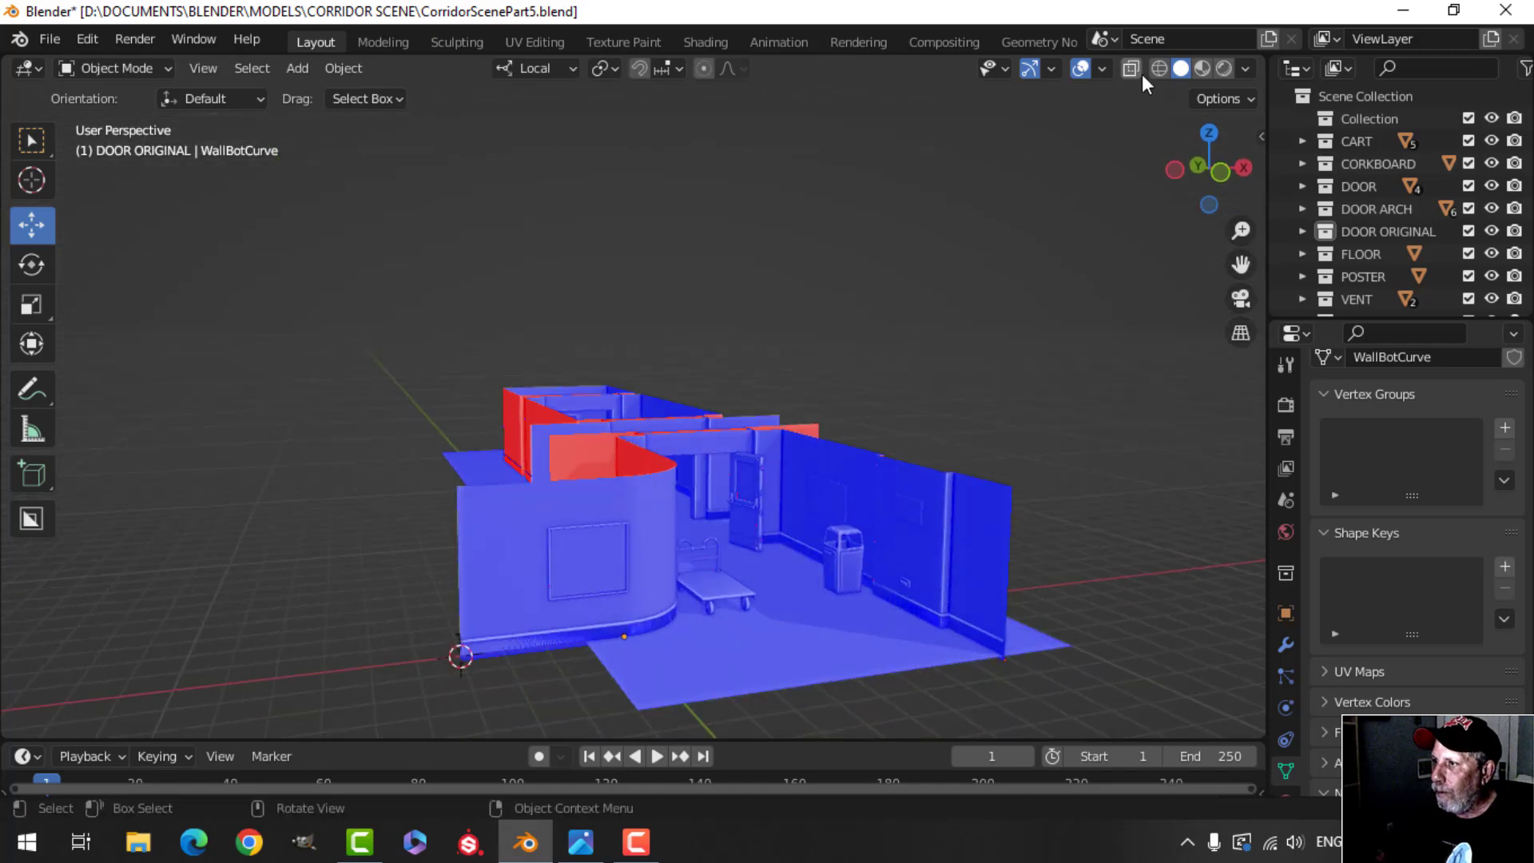
left_click(1102, 69)
left_click(1015, 477)
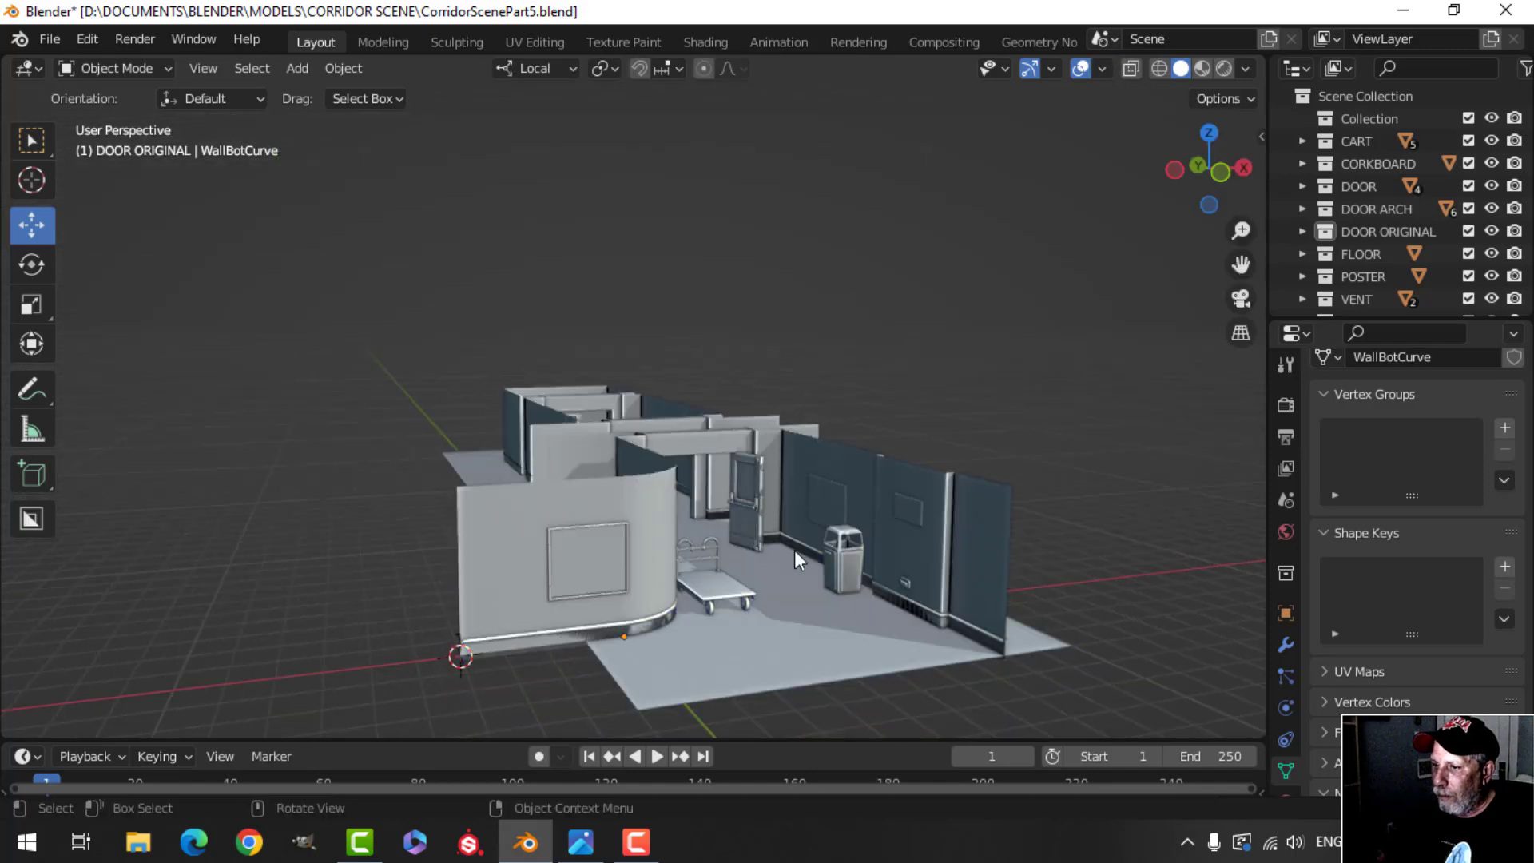
Step: Inspect the baseboard's shading at the curved wall and add a Weighted Normal modifier to WallBotCurve
scroll(740, 467, "up", 8)
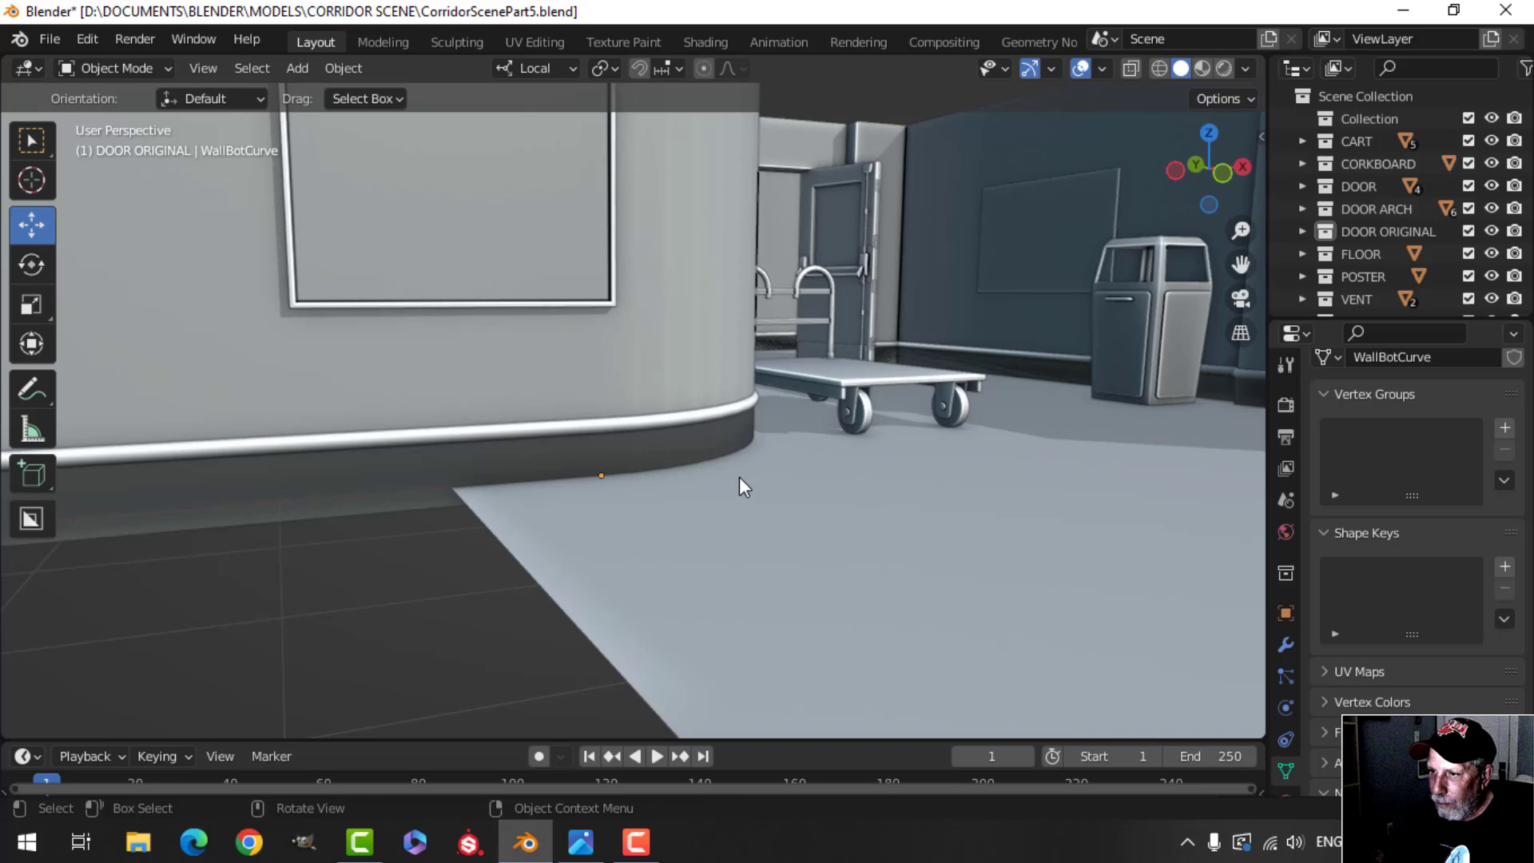
left_click(534, 459)
middle_click_drag(834, 488, 846, 484)
scroll(846, 484, "down", 3)
key("alt+a")
middle_click_drag(682, 489, 703, 423)
middle_click_drag(978, 478, 1261, 595)
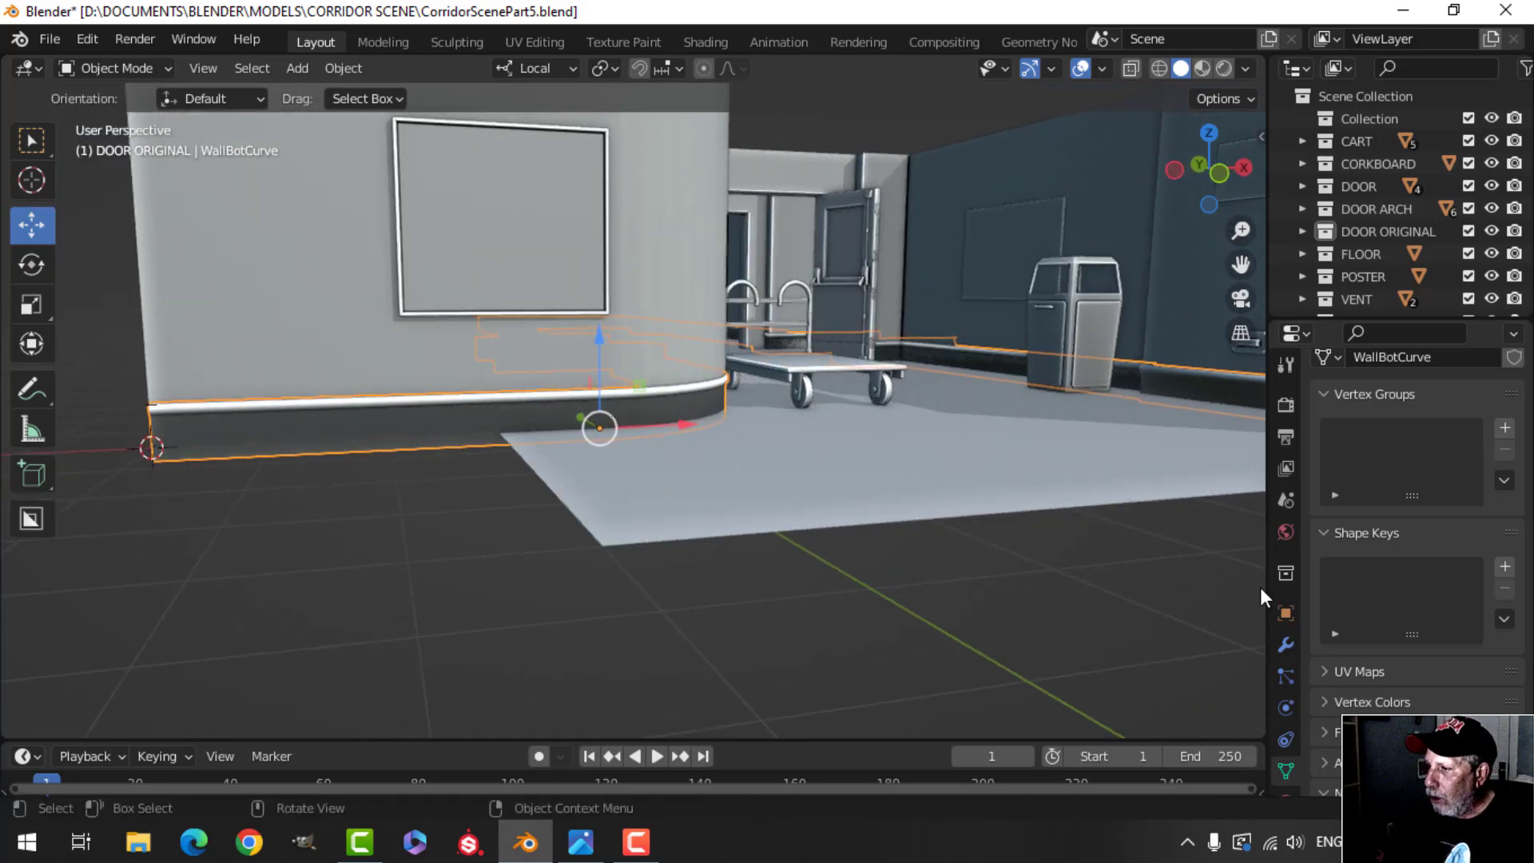
left_click(1285, 647)
left_click(1365, 408)
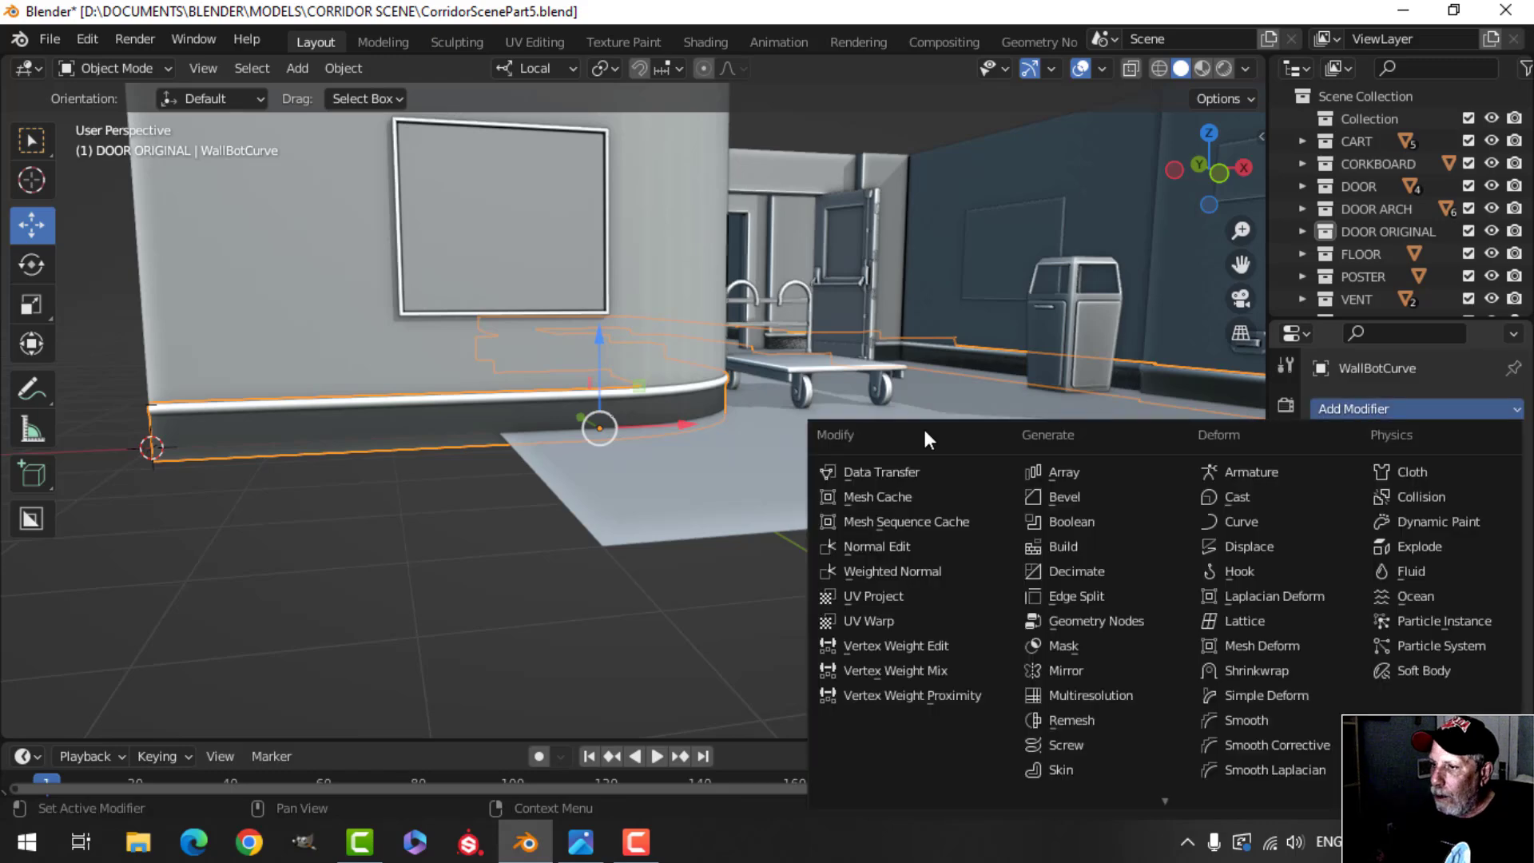
left_click(897, 571)
Step: Enable Auto Smooth at 30° for the baseboard mesh, and deselect everything to view the corridor
left_click(1285, 772)
scroll(1397, 680, "down", 3)
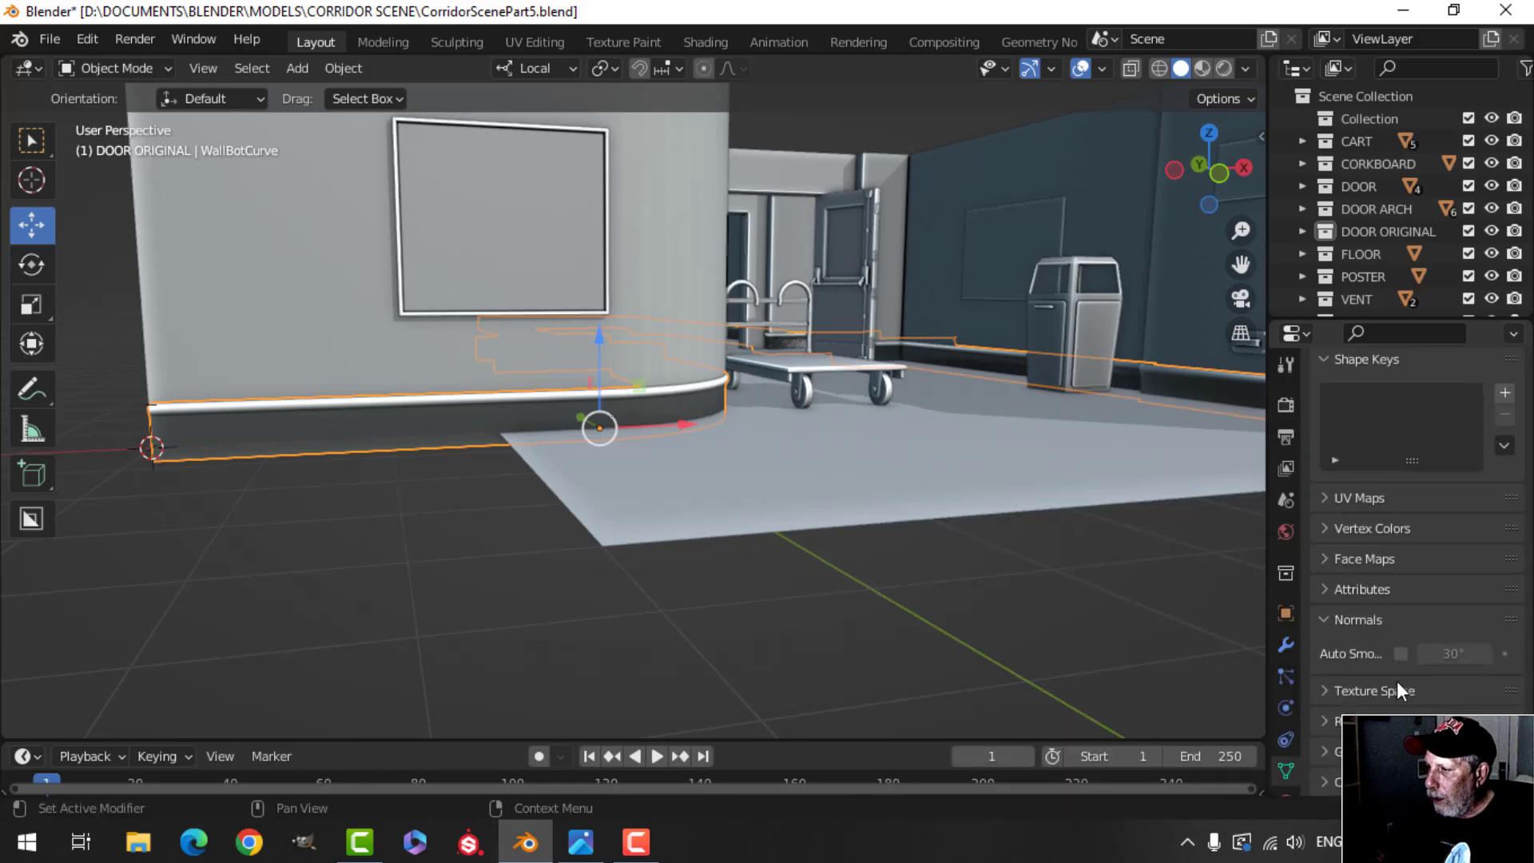
left_click(1400, 654)
key("alt+a")
middle_click_drag(873, 377, 783, 410)
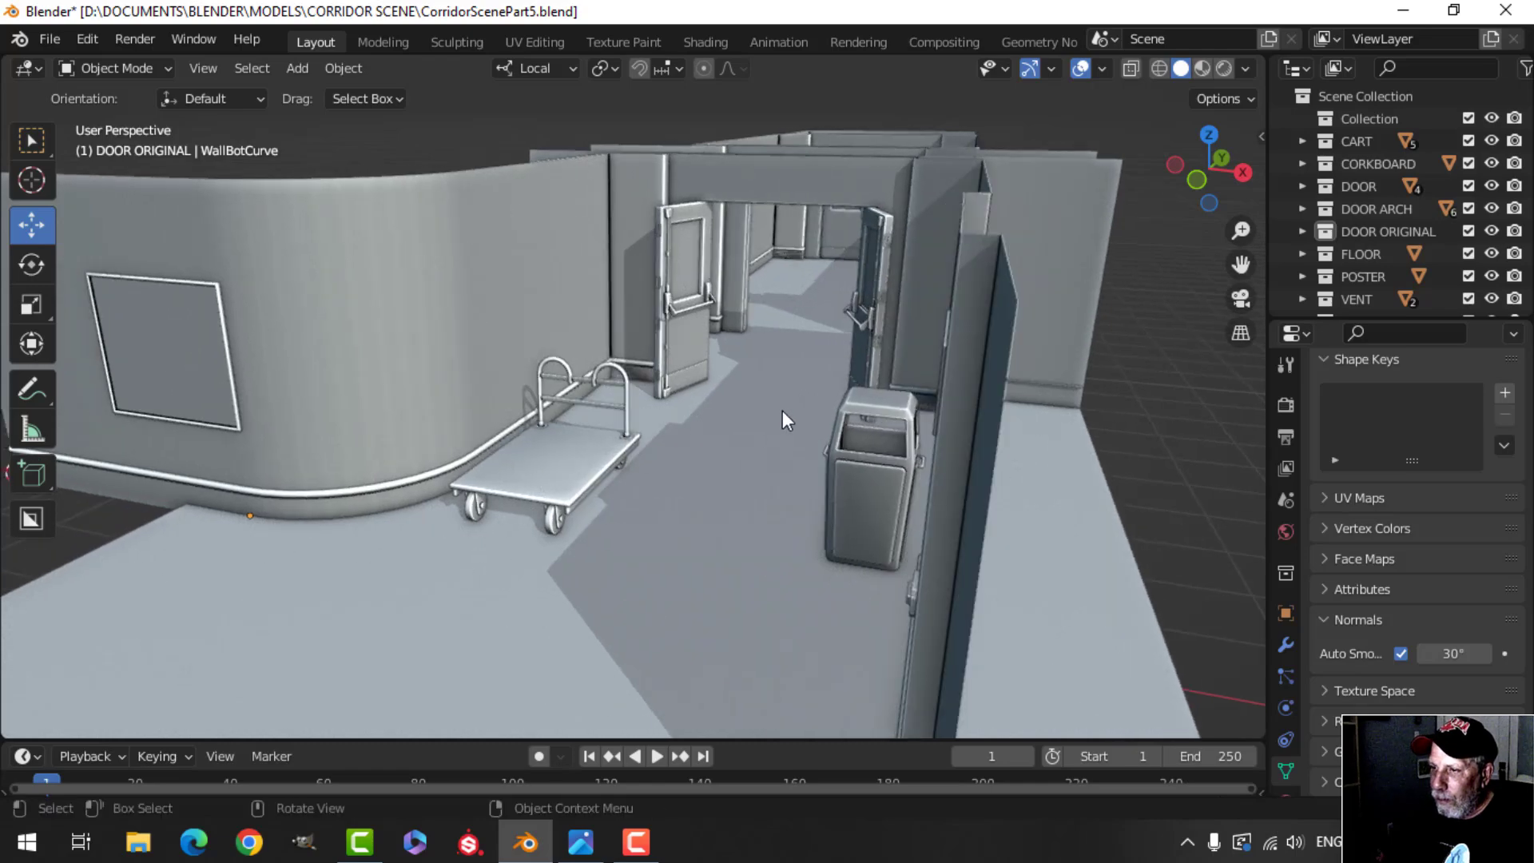
Step: Delete the leftover WallBotTrim profile curve at the outer end of the baseboard
scroll(845, 362, "up", 3)
middle_click_drag(846, 363, 733, 392)
scroll(835, 361, "down", 3)
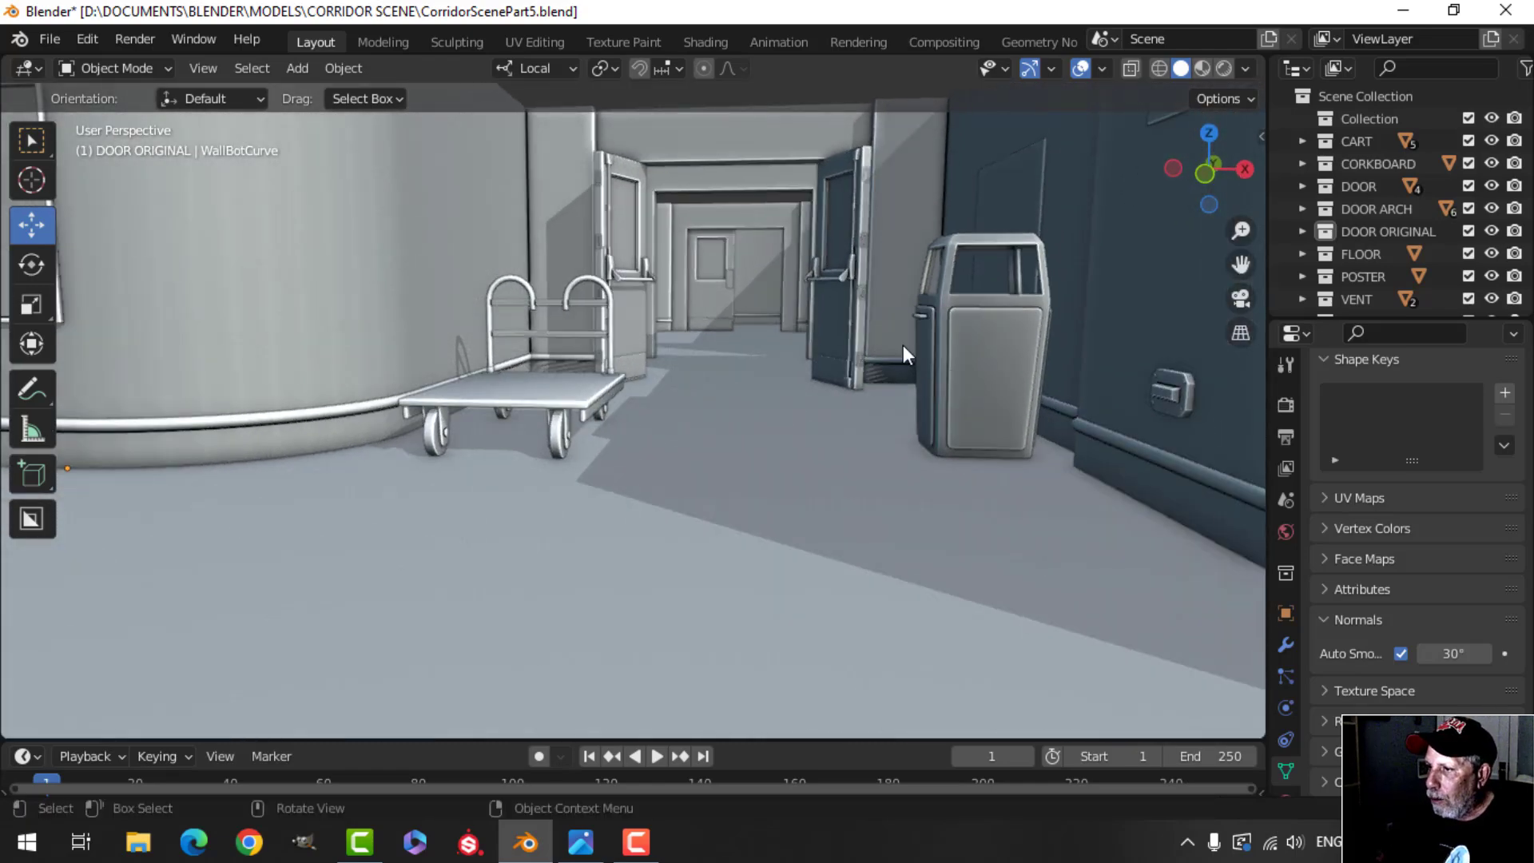
middle_click_drag(903, 346, 953, 443)
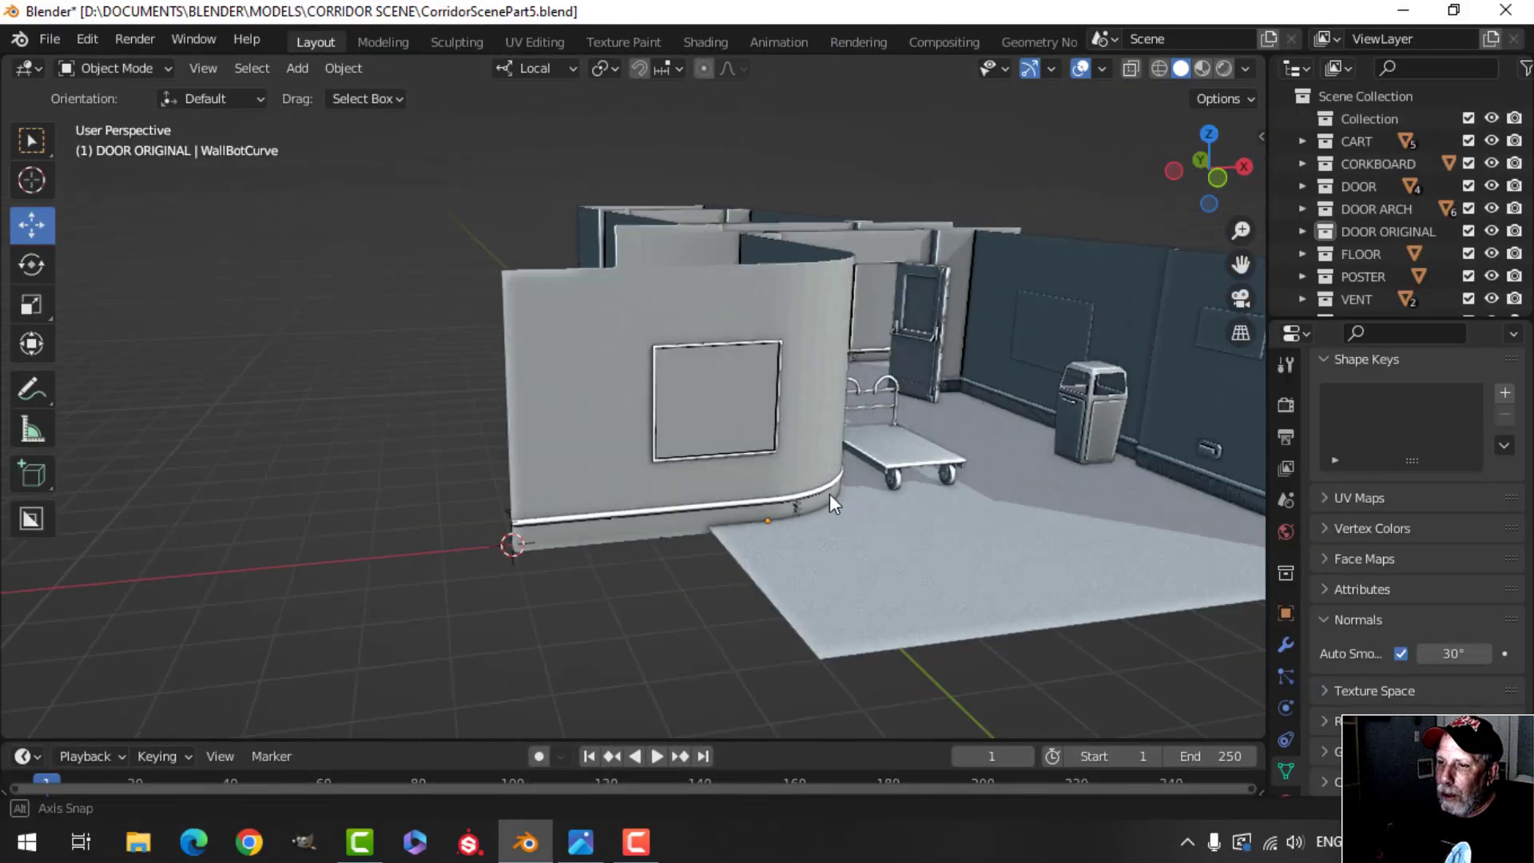
scroll(829, 494, "up", 3)
middle_click_drag(829, 494, 775, 497)
left_click(775, 492)
key("x")
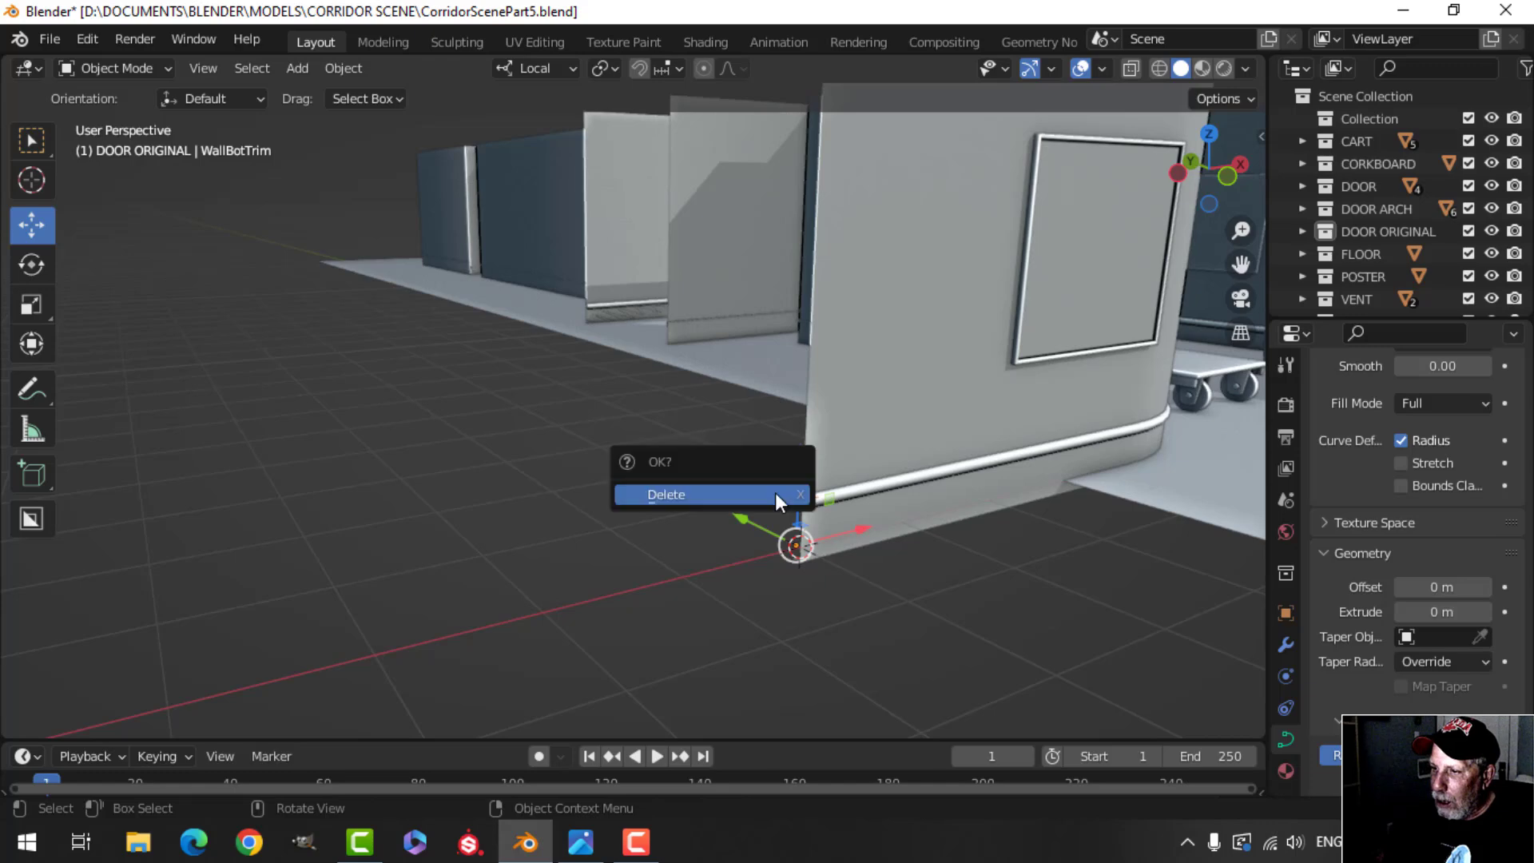
left_click(775, 492)
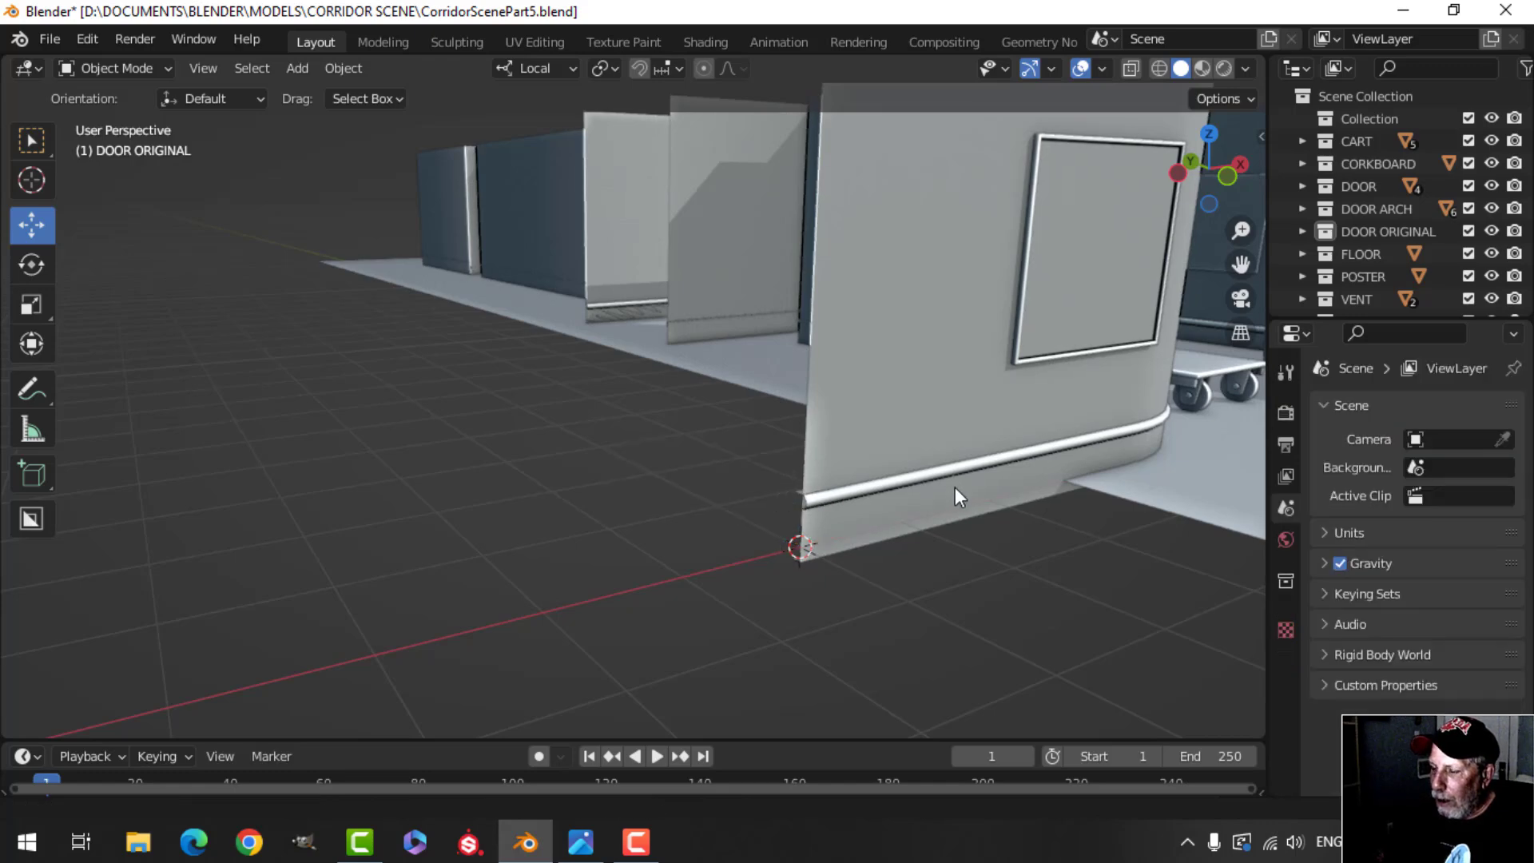
Step: Edit the Walls mesh and select its top boundary edges along the entire corridor, including the curved wall
middle_click_drag(956, 489, 829, 524)
middle_click_drag(829, 525, 821, 470)
scroll(703, 465, "up", 3)
left_click(823, 472)
key("Tab")
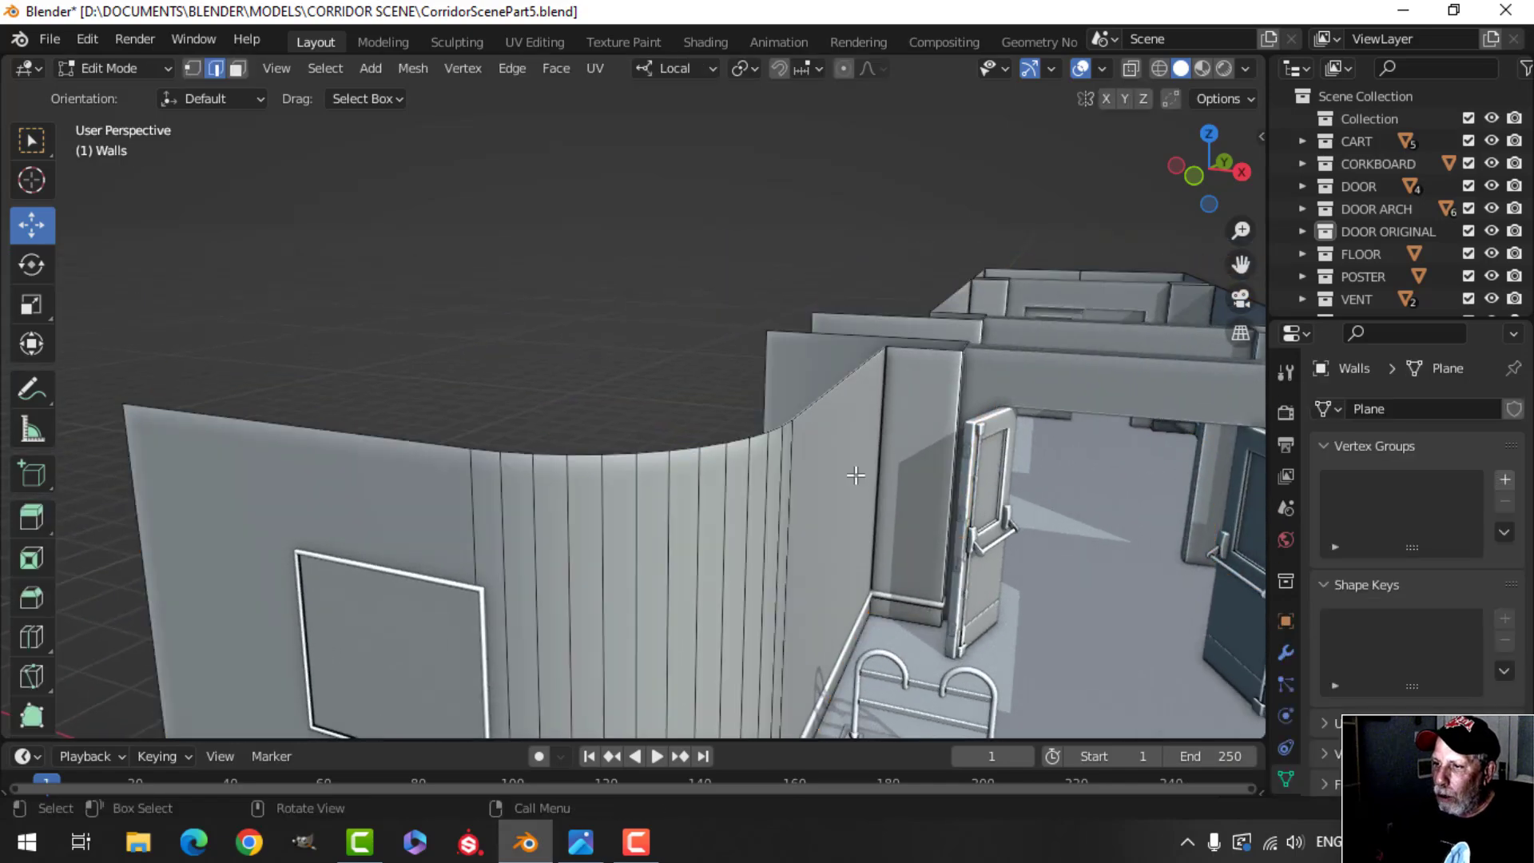
middle_click_drag(1020, 412, 649, 483)
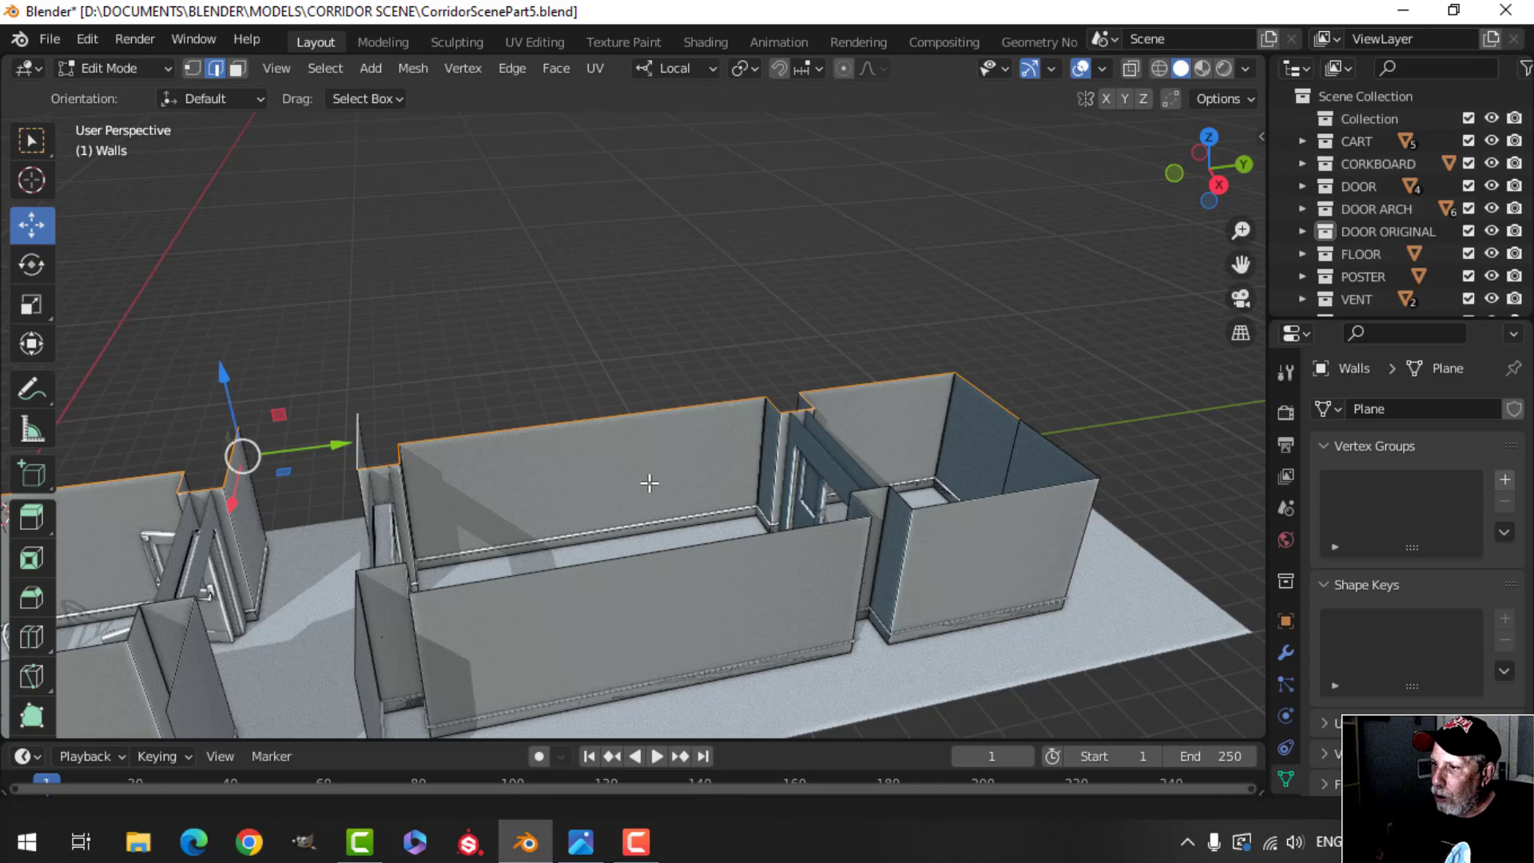
left_click(1035, 434, "alt+shift")
middle_click_drag(674, 583, 861, 460)
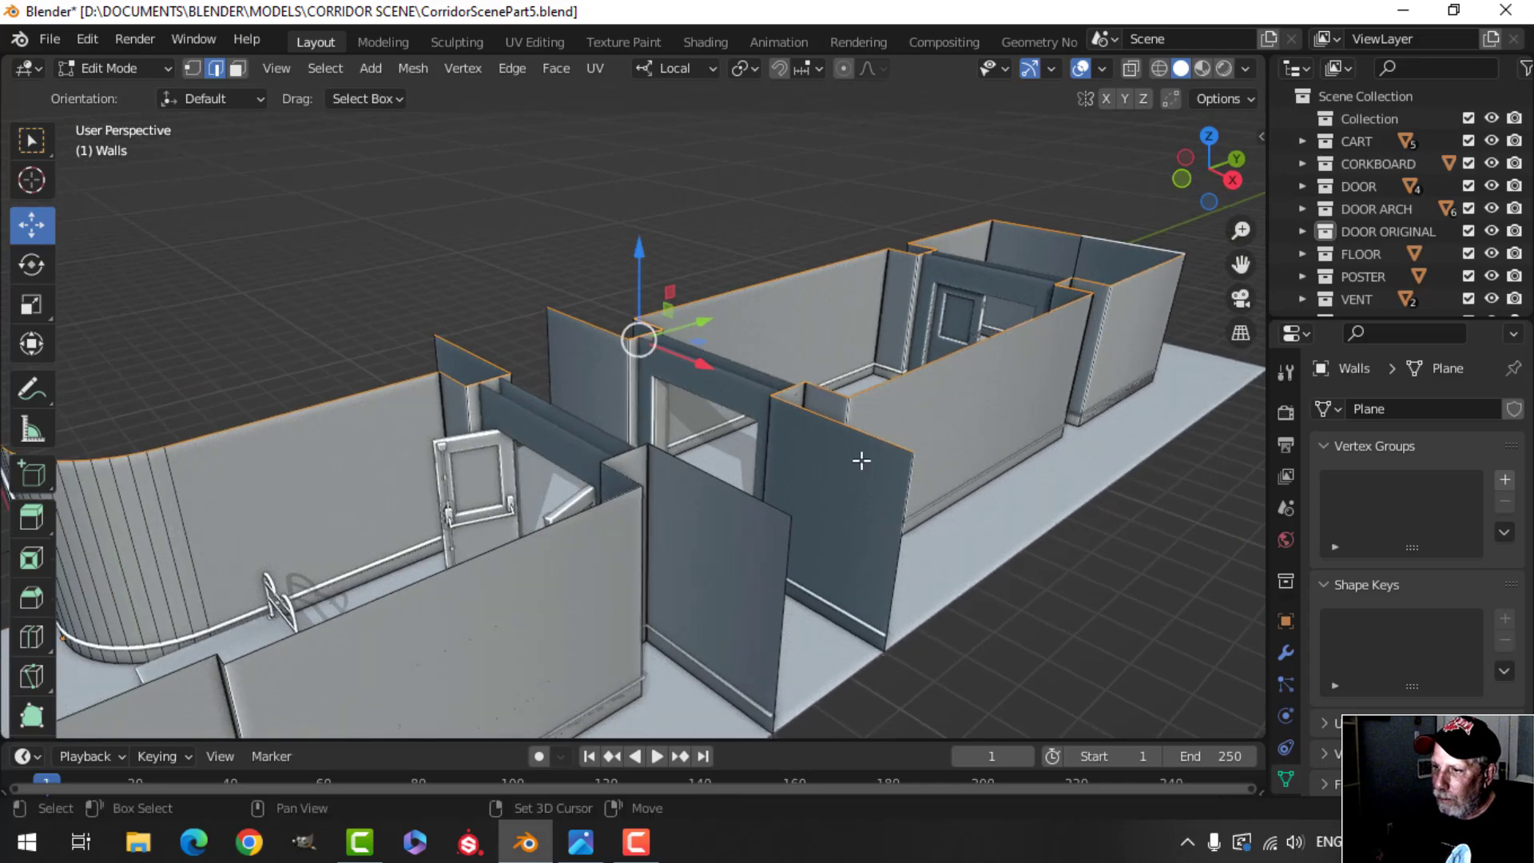
scroll(728, 482, "down", 6)
middle_click_drag(733, 503, 903, 497)
scroll(911, 471, "up", 3)
middle_click_drag(924, 439, 901, 496, "shift")
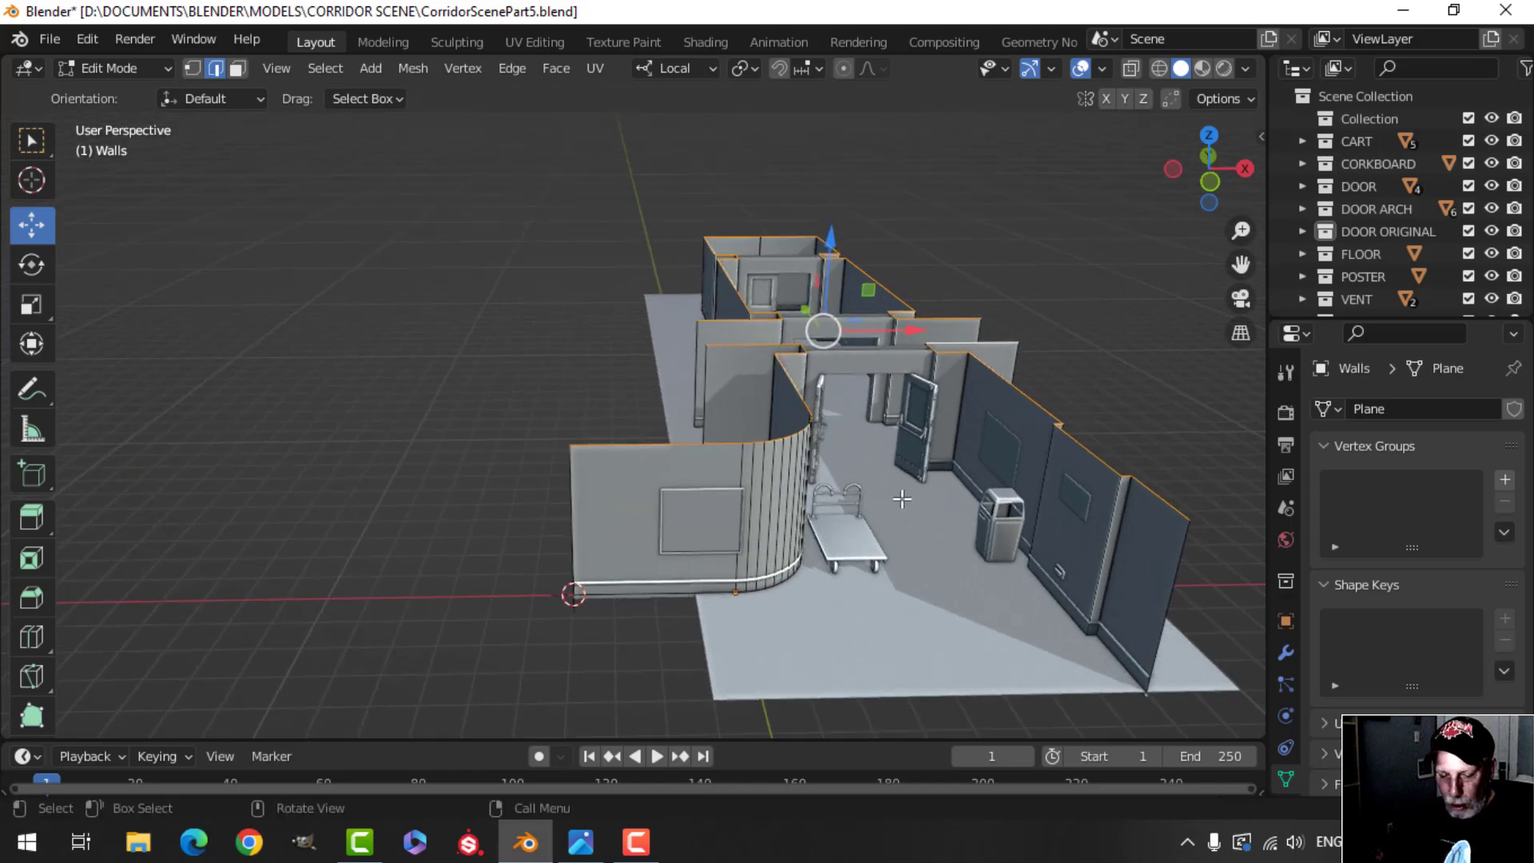
Step: Duplicate the selected top wall edges in place, separate them into their own object, and return to Object Mode
key("shift+d")
right_click(903, 499)
key("p")
left_click(901, 499)
key("Tab")
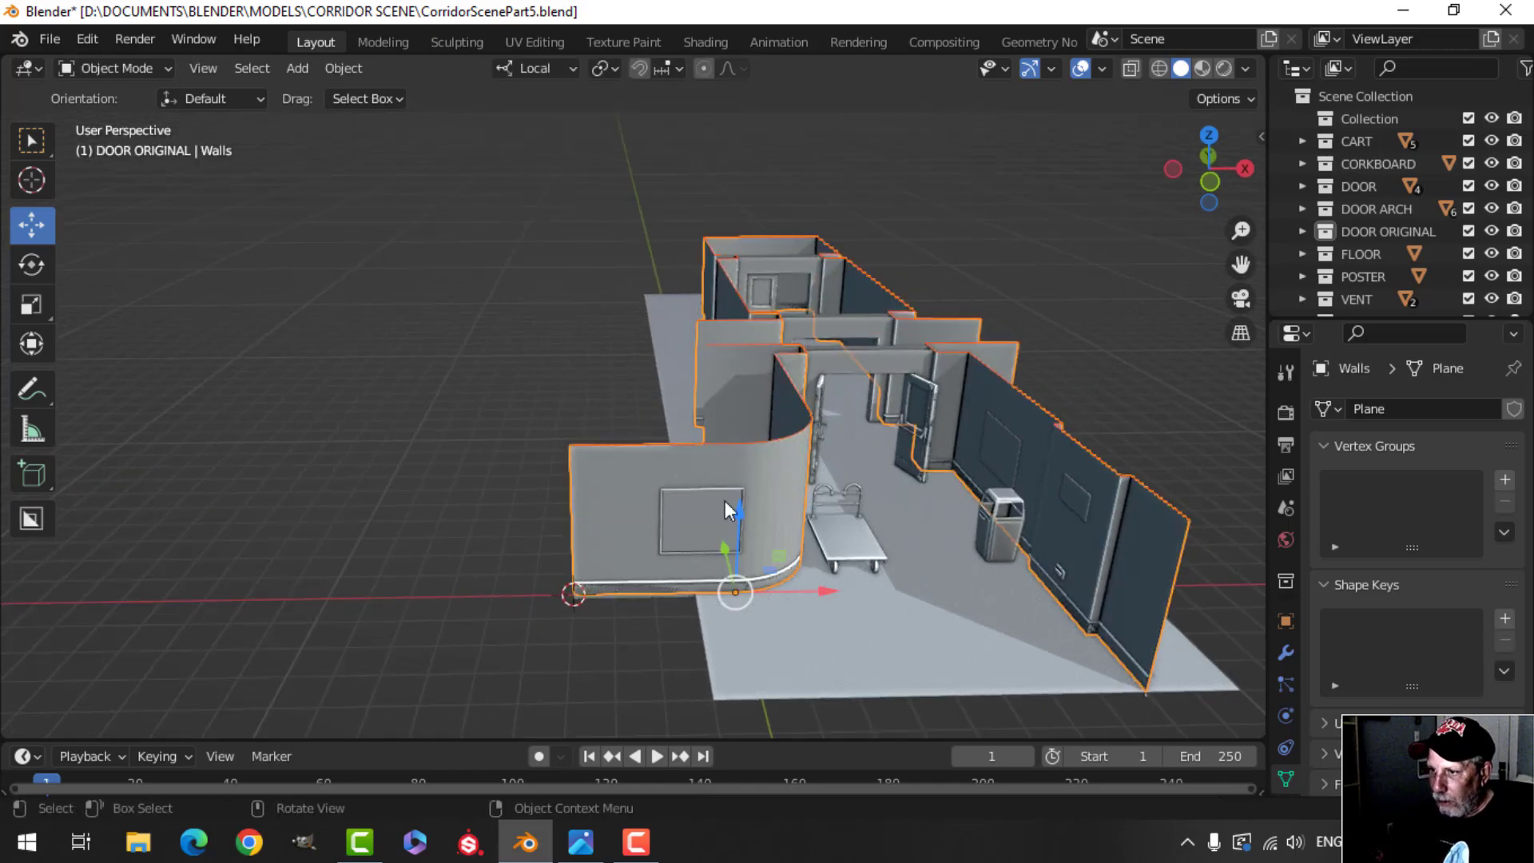
Step: Hide the Walls object and select the separated top edge outline
left_click(735, 467)
left_click(773, 468)
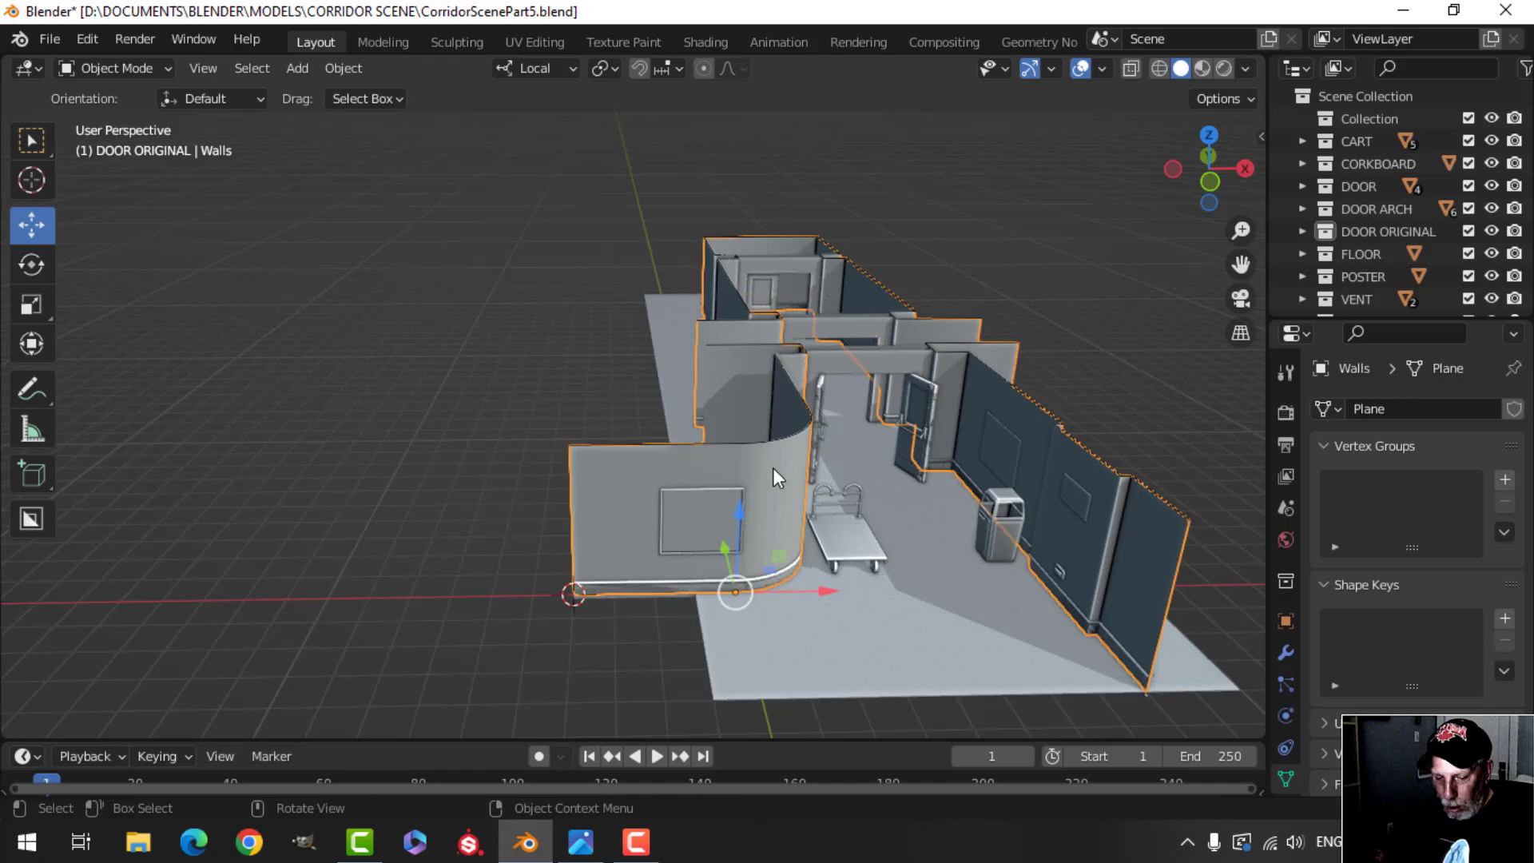
key("h")
left_click(703, 444)
middle_click_drag(965, 457, 898, 489)
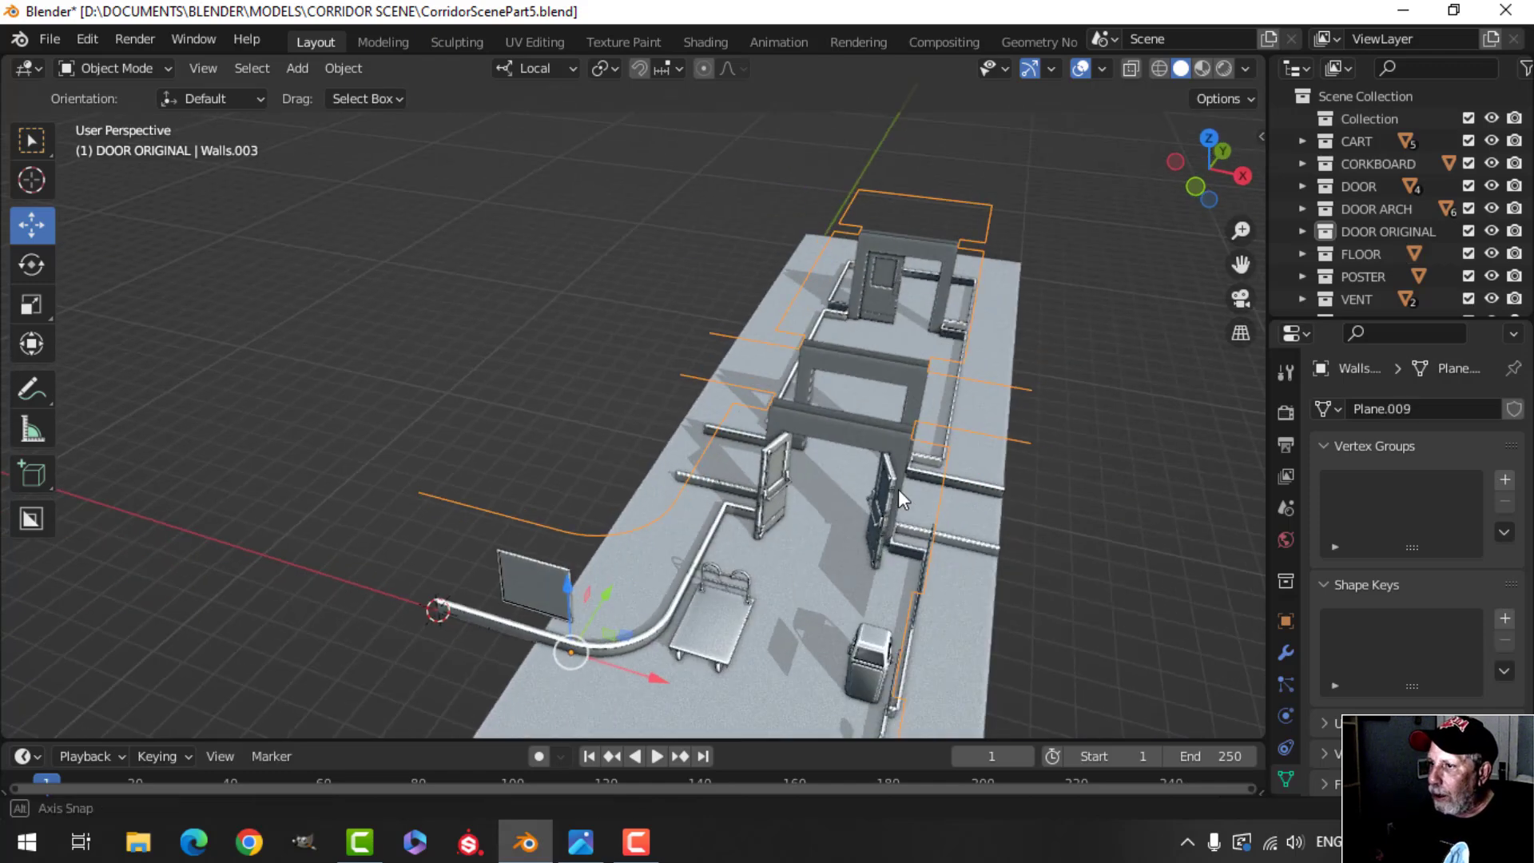
Step: Rename Walls.003 as WallTopCurve and the baseboard WallBotCurve as WallBotTrim
left_click_drag(1409, 318, 1409, 511)
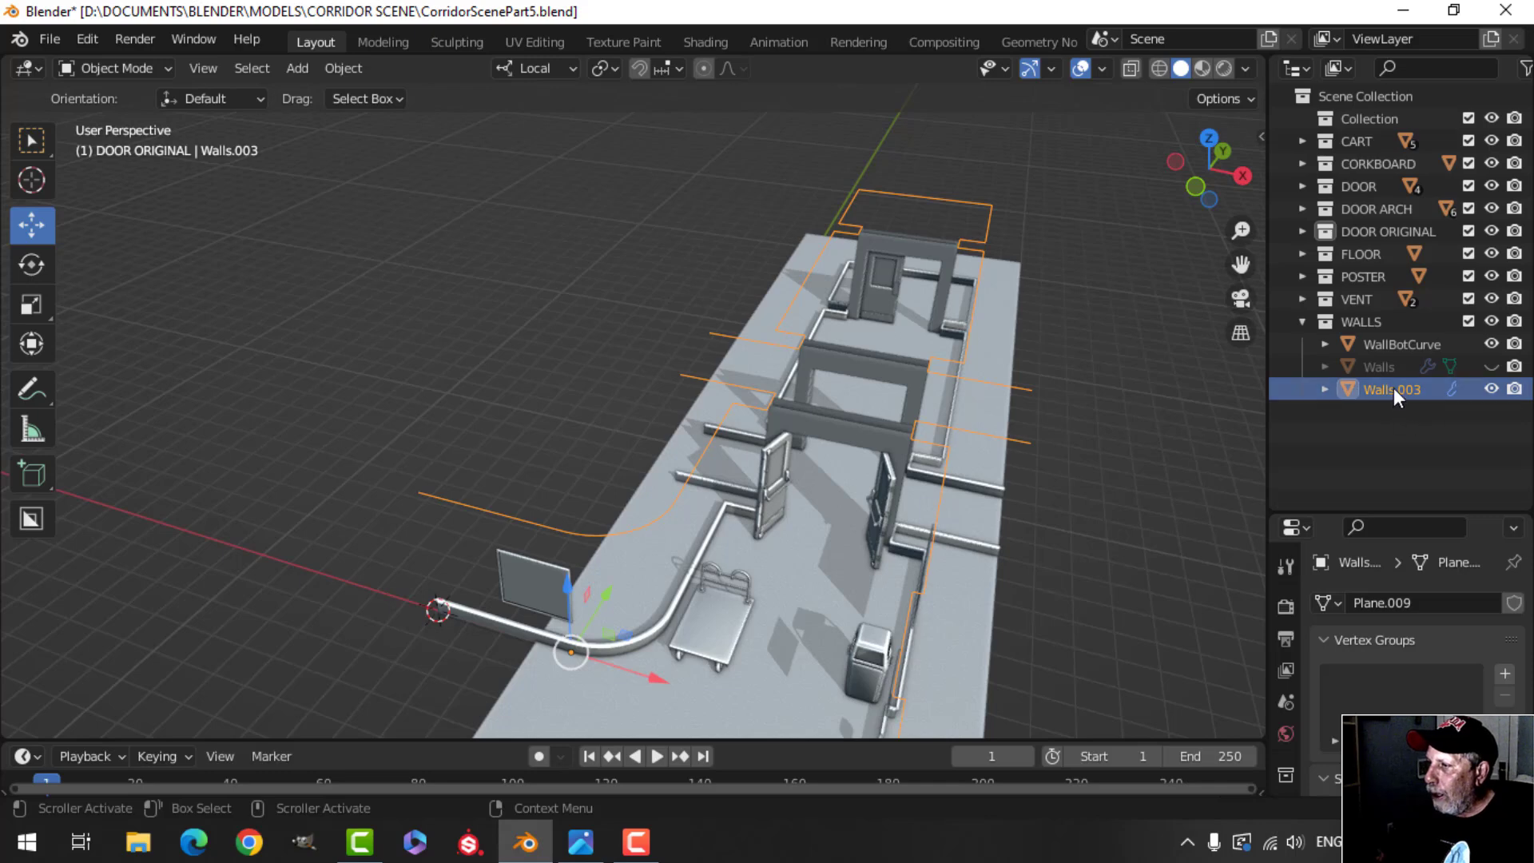
double_click(1394, 389)
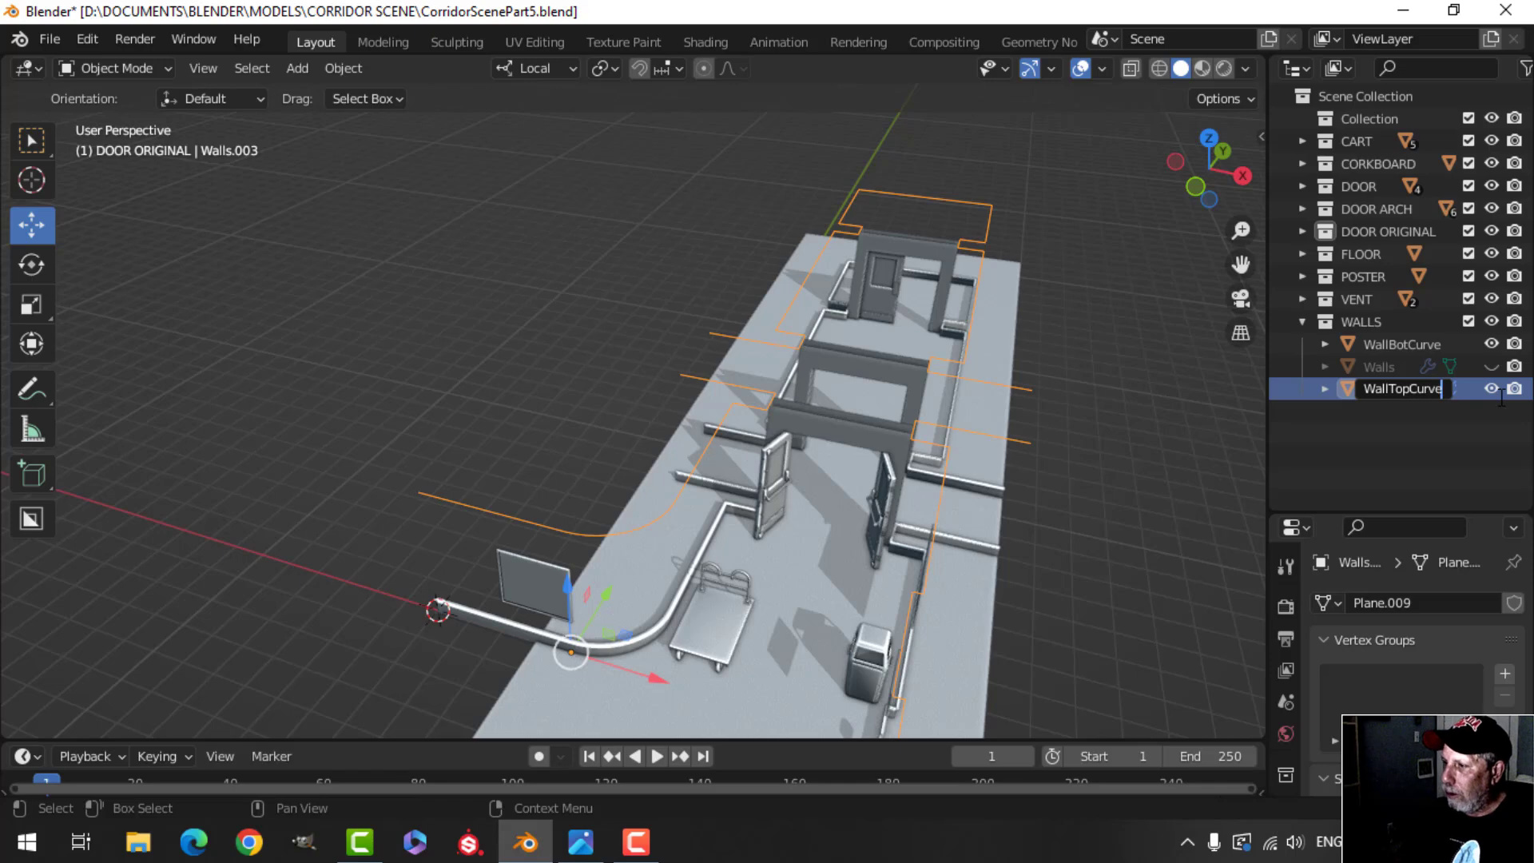
left_click(1398, 343)
double_click(1408, 342)
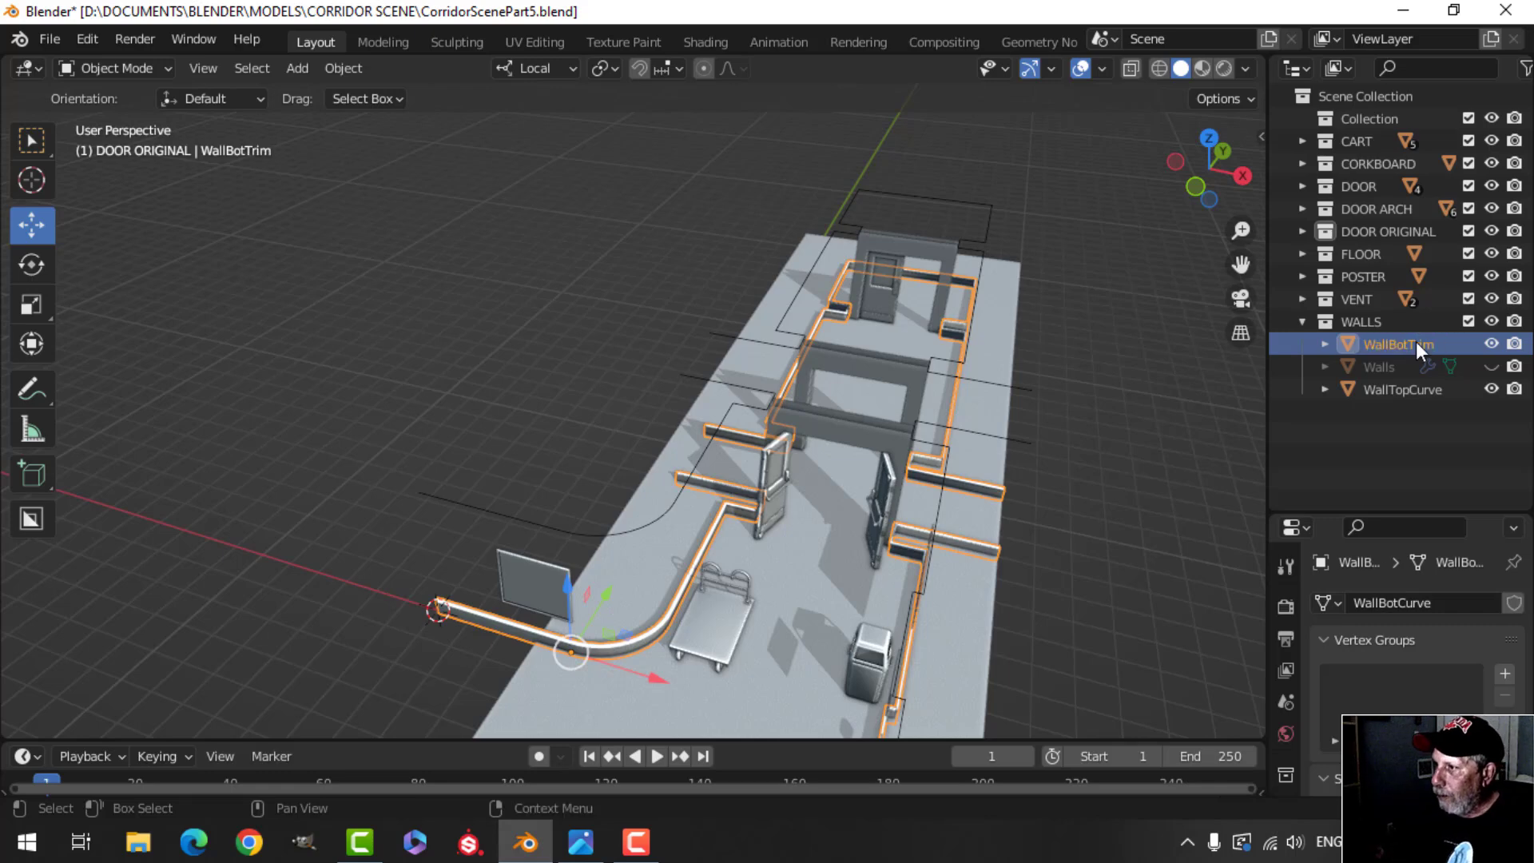
Step: Convert the WallTopCurve mesh outline to a curve
left_click(1380, 390)
middle_click_drag(752, 593, 697, 525)
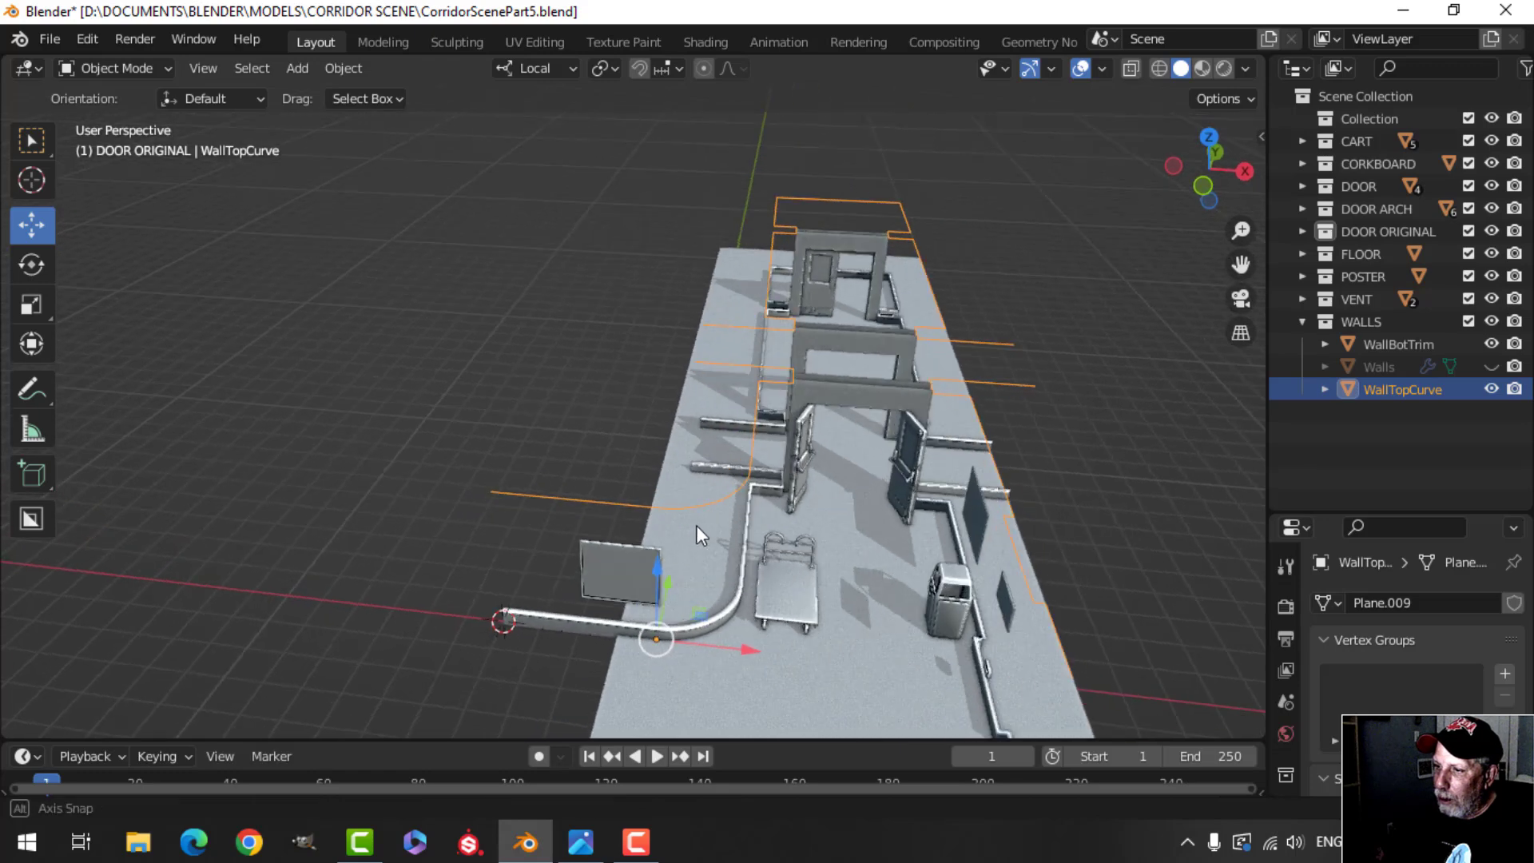
right_click(696, 507)
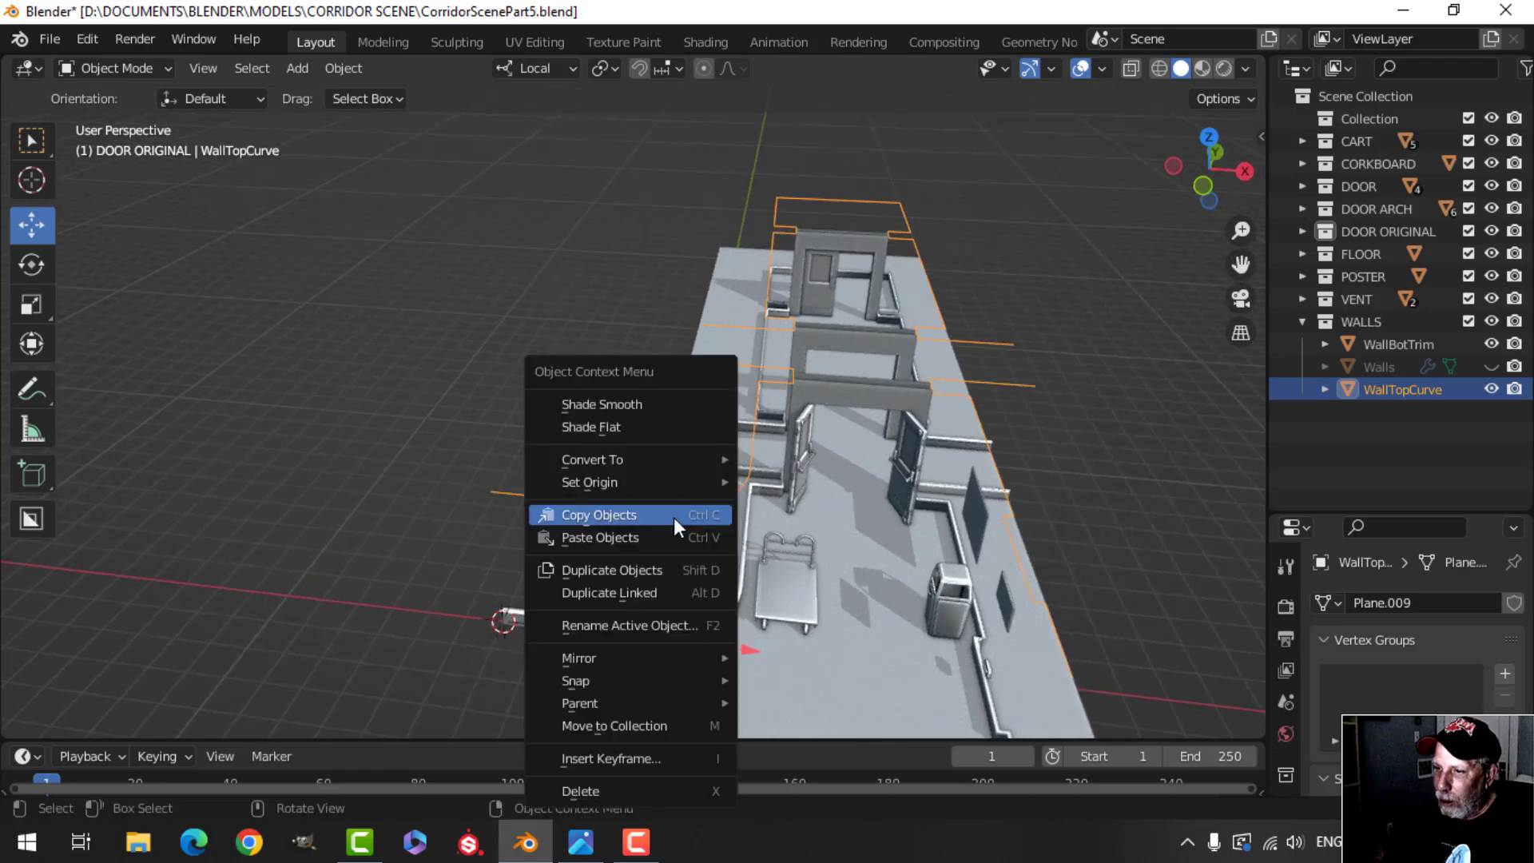
mouse_move(646, 459)
left_click(769, 455)
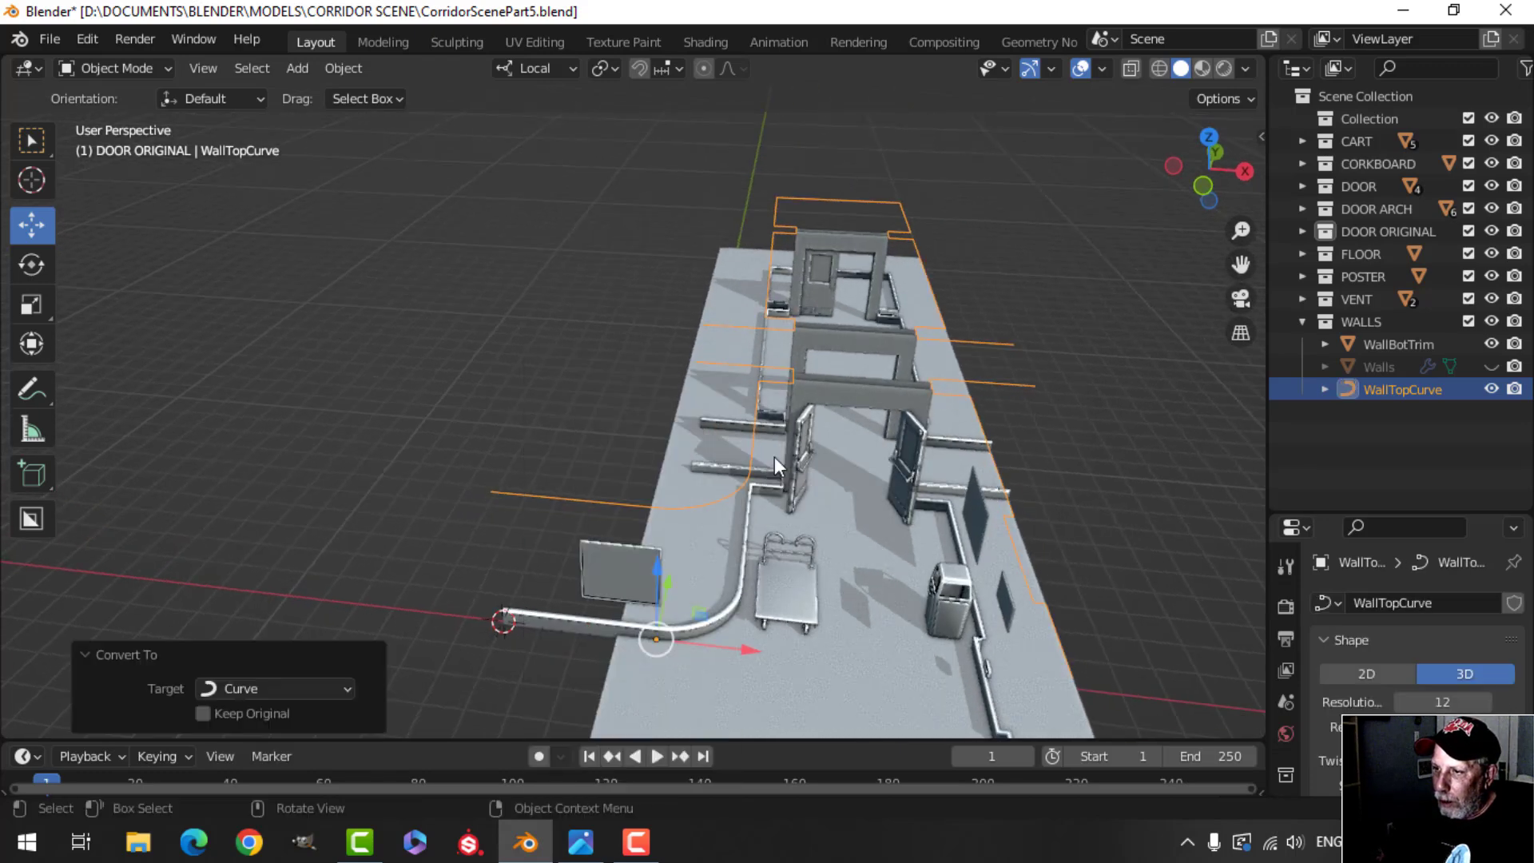
Step: Snap the 3D cursor to the end point of WallTopCurve beyond the curved section, and return to Object Mode
scroll(815, 463, "up", 3)
key("Tab")
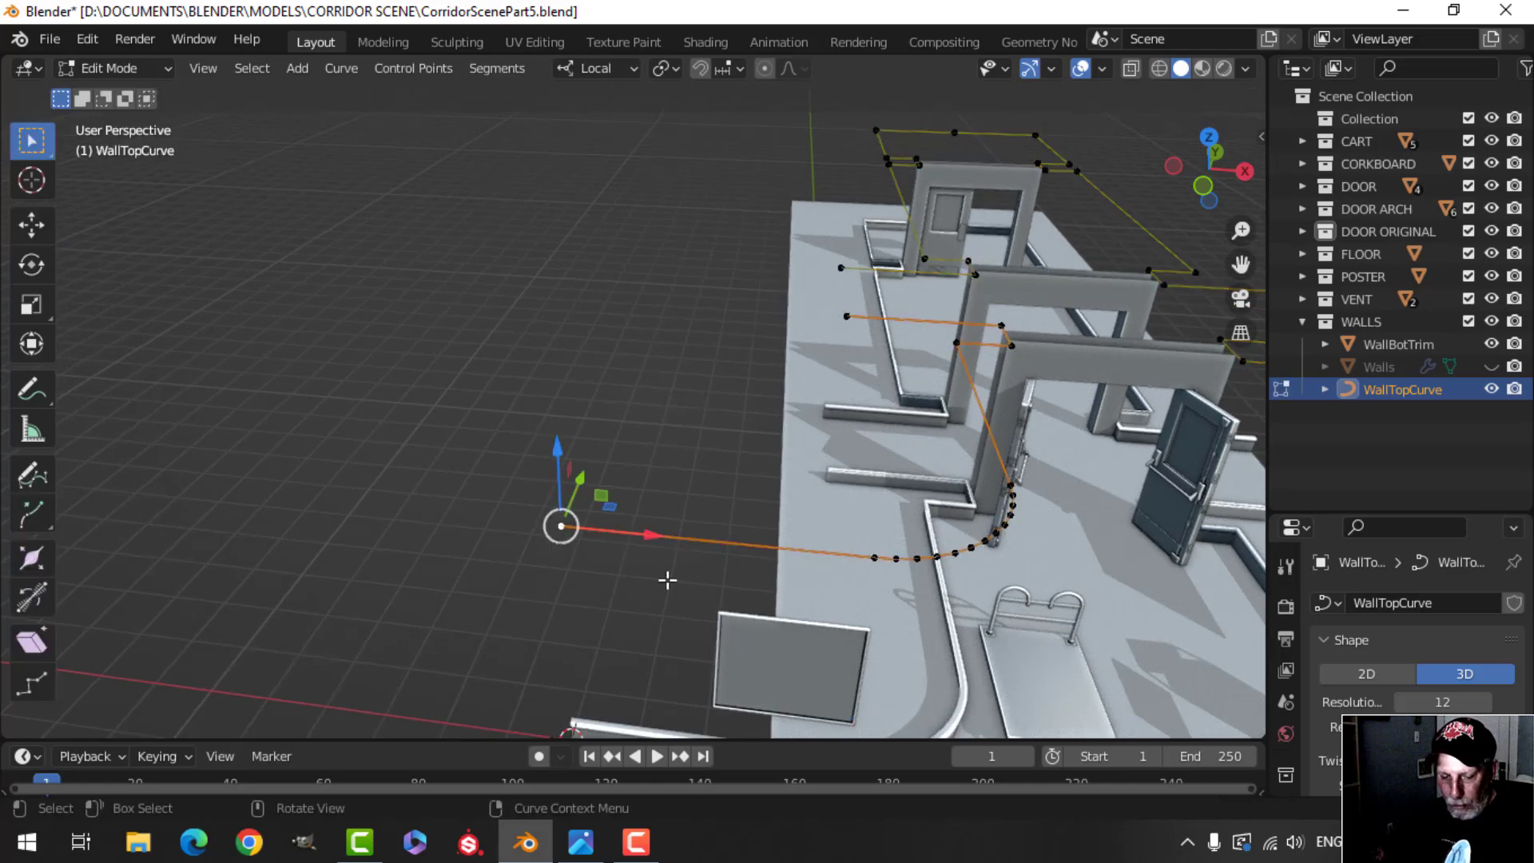
key("shift+s")
left_click(668, 709)
key("Tab")
Step: Add a plane at the 3D cursor and scale its mesh to about 0.161 in Edit Mode
mouse_move(695, 592)
middle_mouse_down()
mouse_move(625, 601)
mouse_move(712, 572)
middle_mouse_up()
key("shift+a")
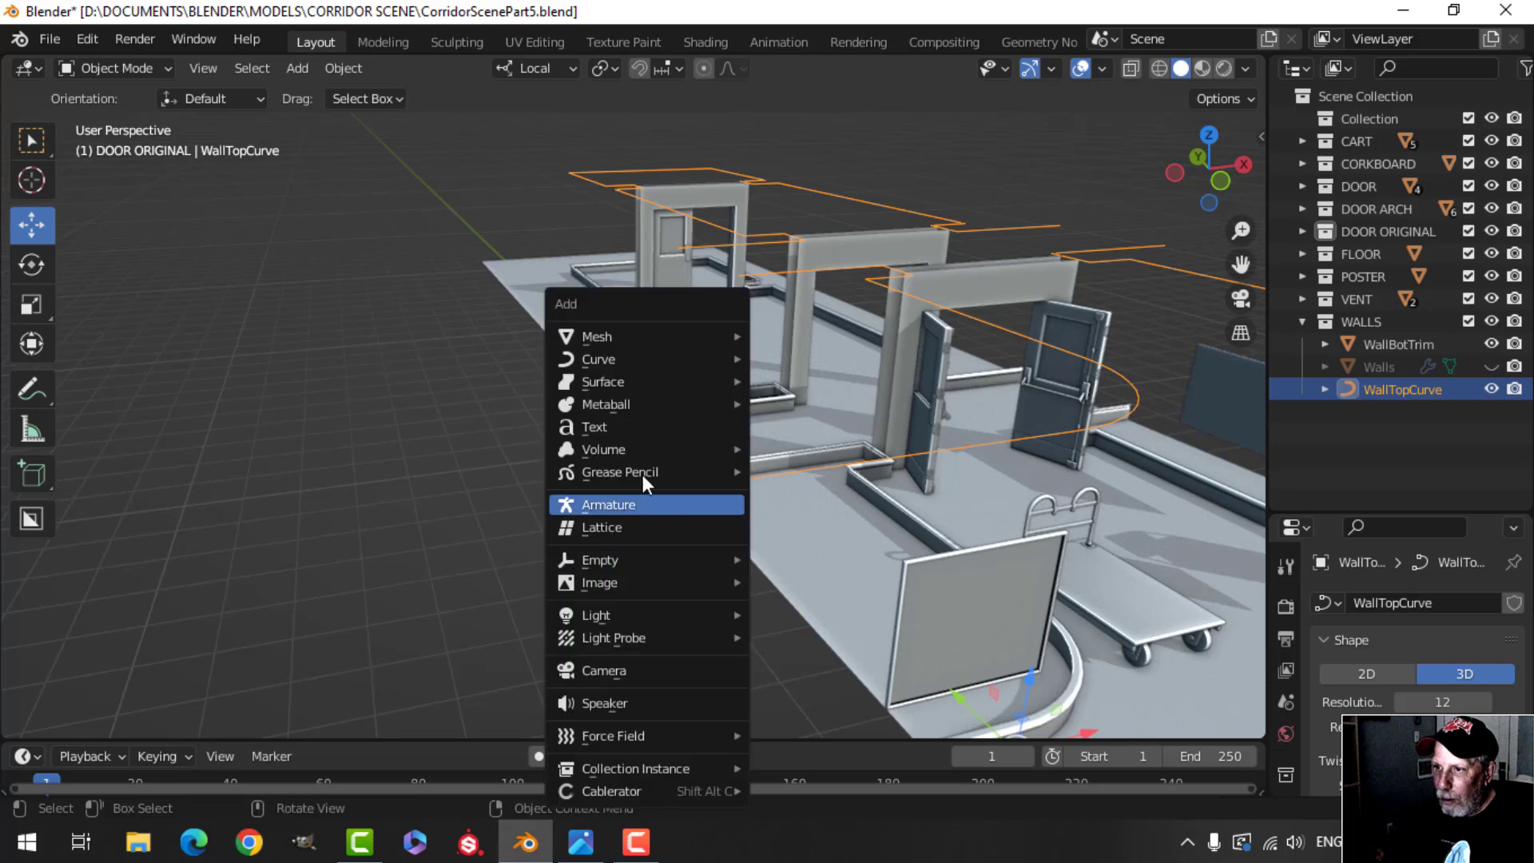
mouse_move(659, 333)
left_click(797, 325)
key("Tab")
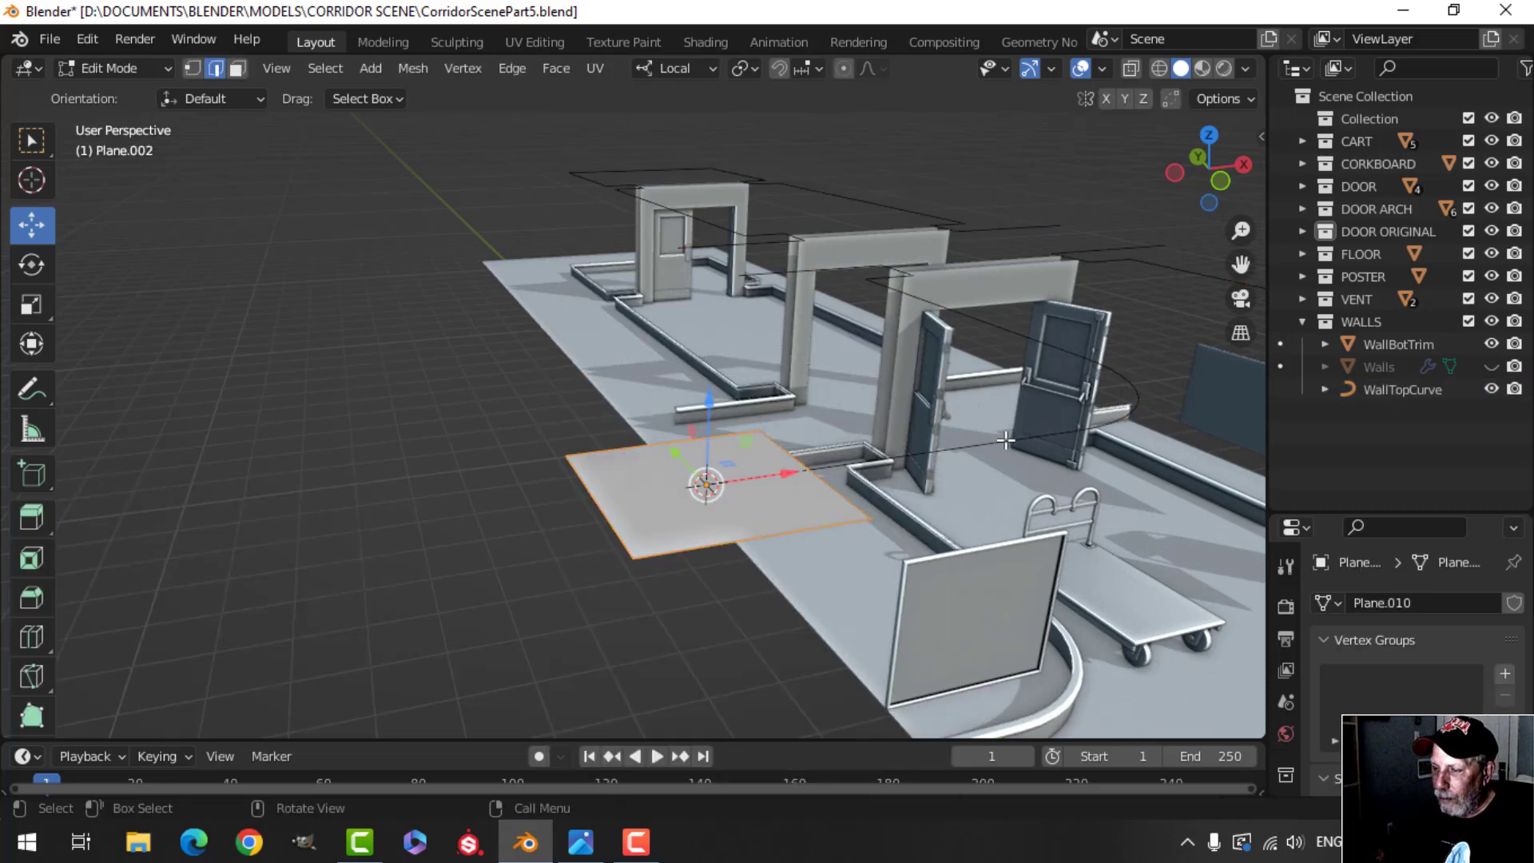
key("s")
left_click(755, 478)
scroll(759, 516, "up", 3)
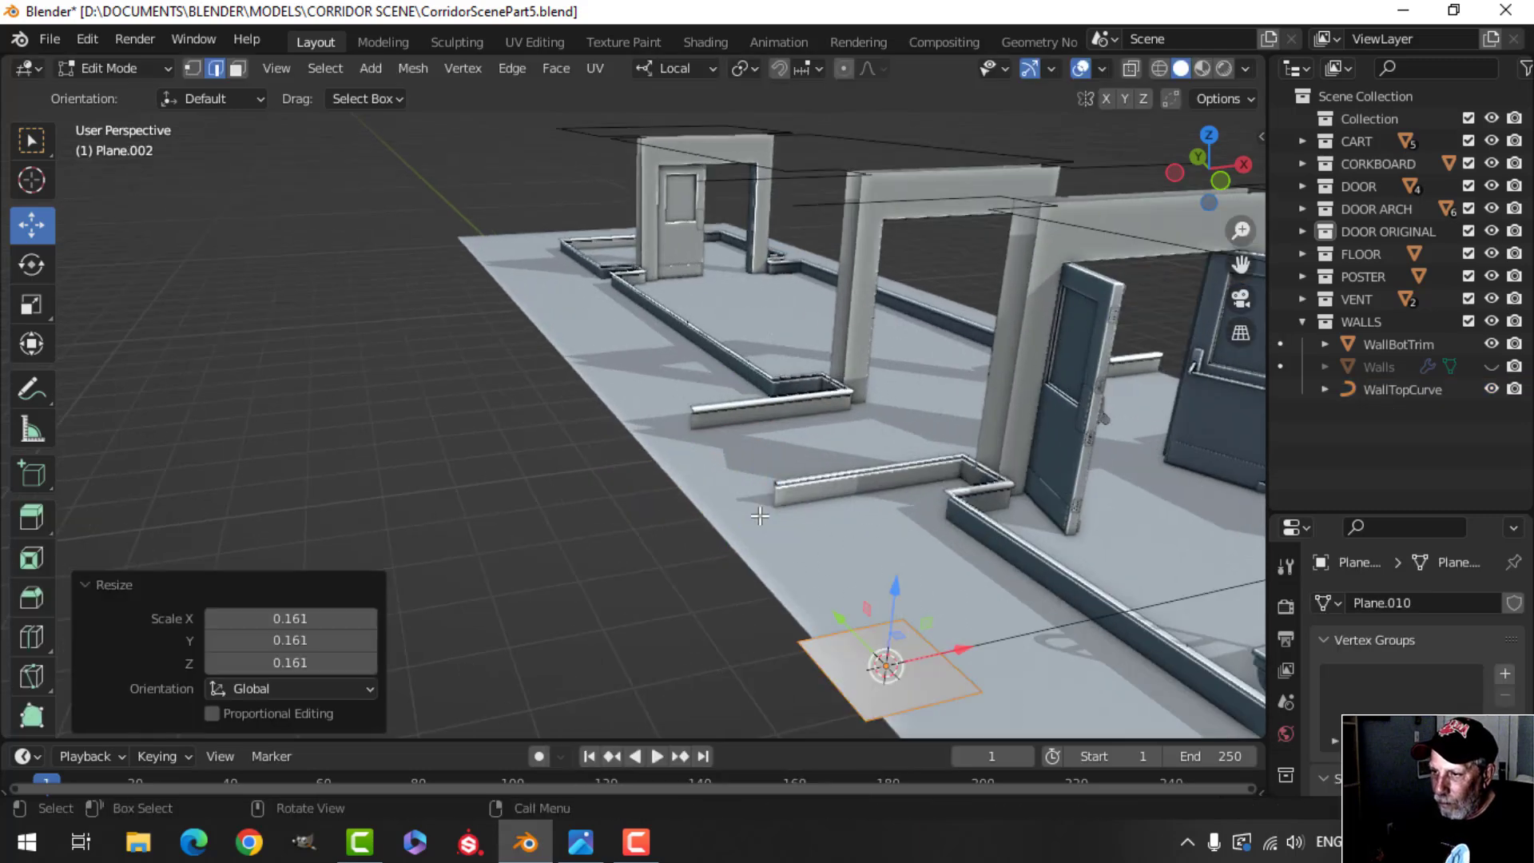
Step: Rotate the plane's mesh 90° about its local X axis to stand upright and scale it by about 0.688
scroll(877, 538, "down", 3)
key("r")
key("x")
key("x")
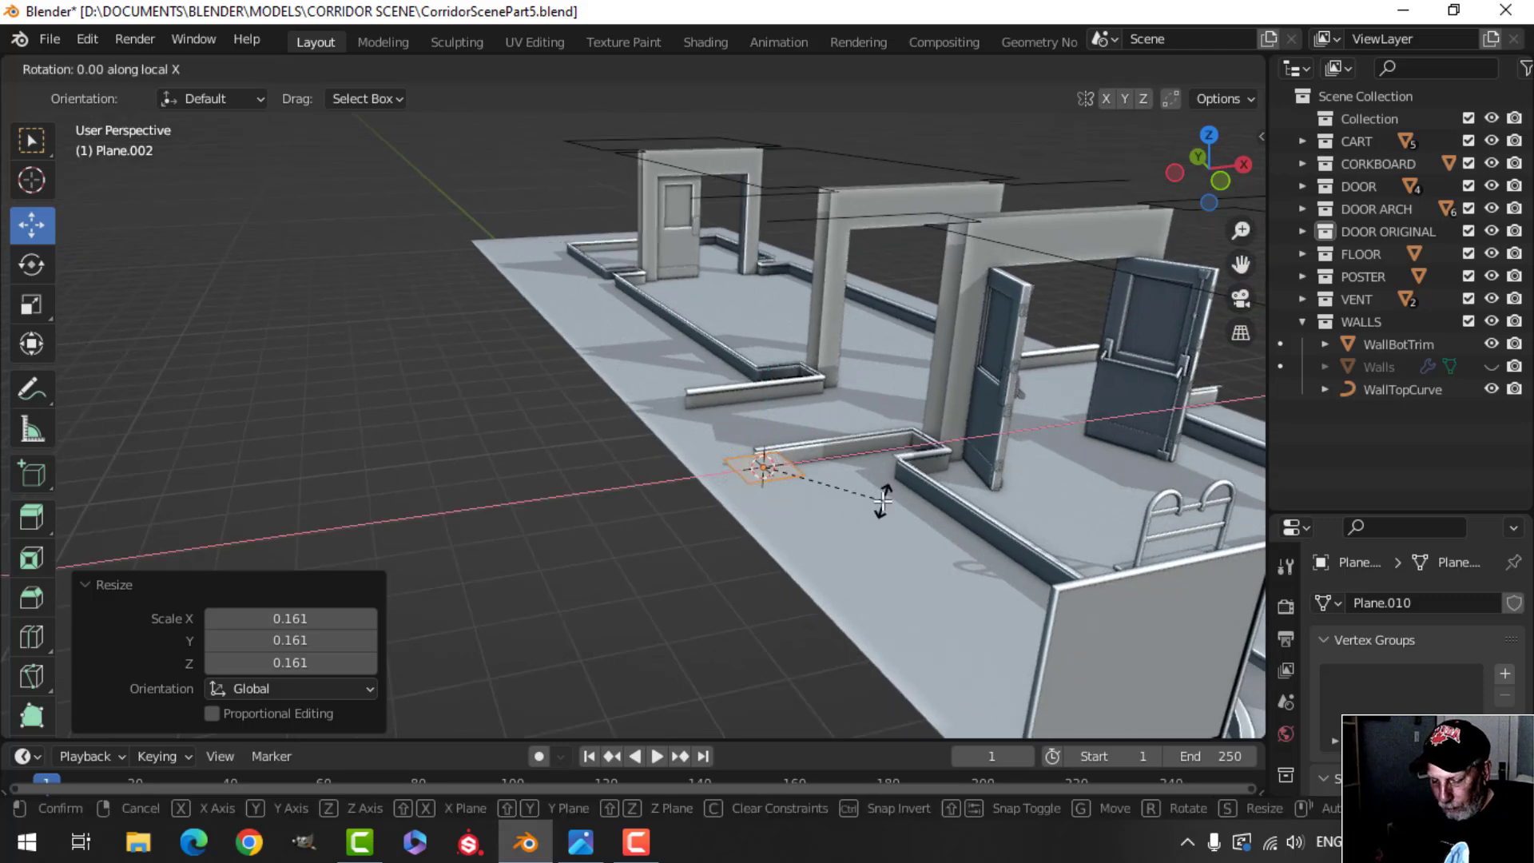
type("0")
key("Return")
scroll(1072, 486, "up", 2)
scroll(1055, 492, "up", 2)
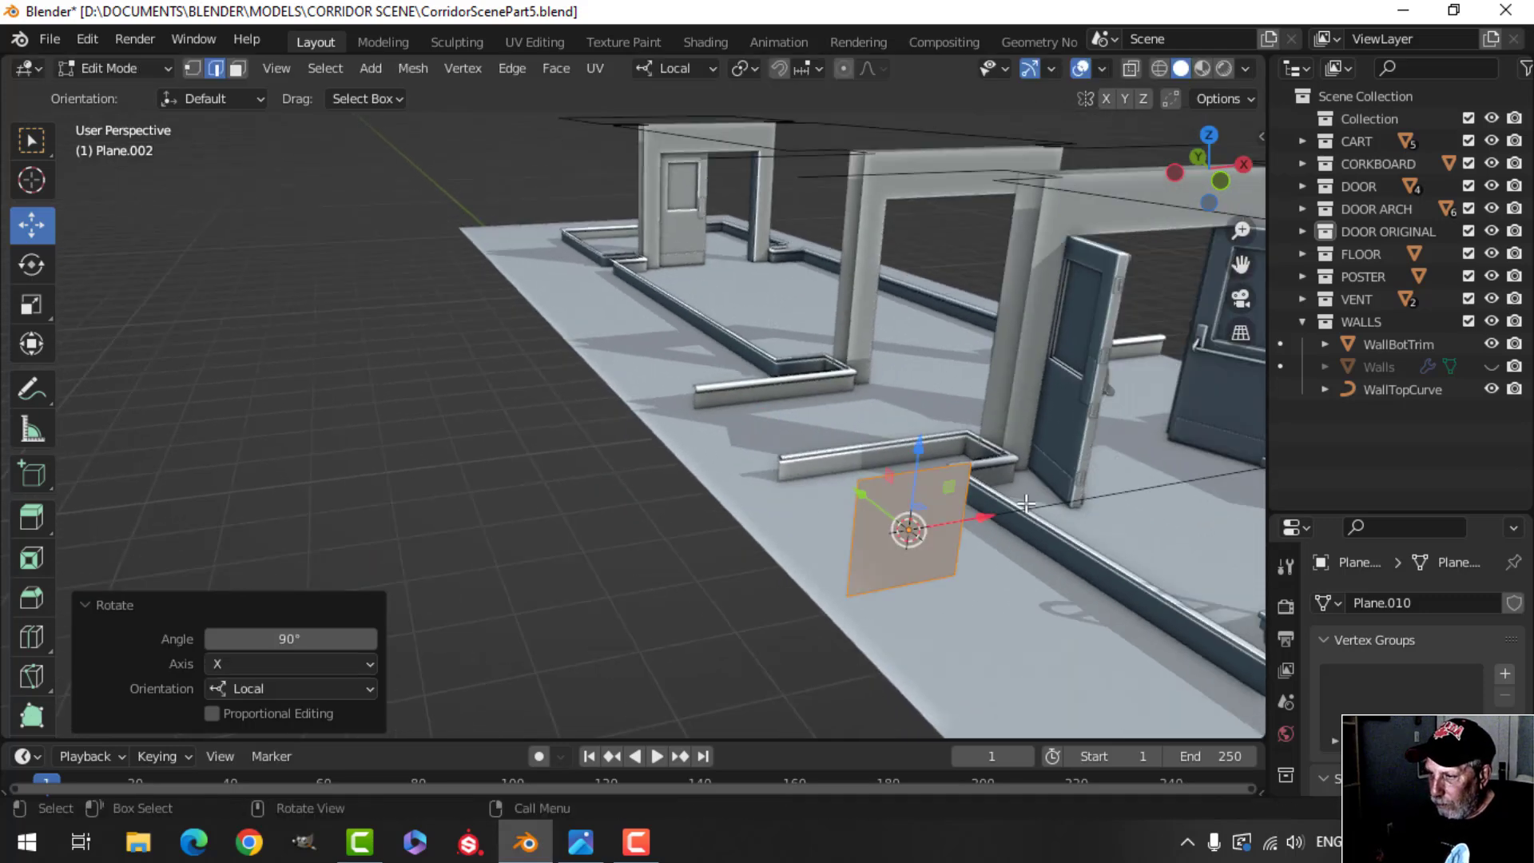
key("s")
left_click(977, 501)
Step: Switch to the aft.jpg reference photo, examine the trim where the walls meet the ceiling, and return to Blender
left_click(579, 837)
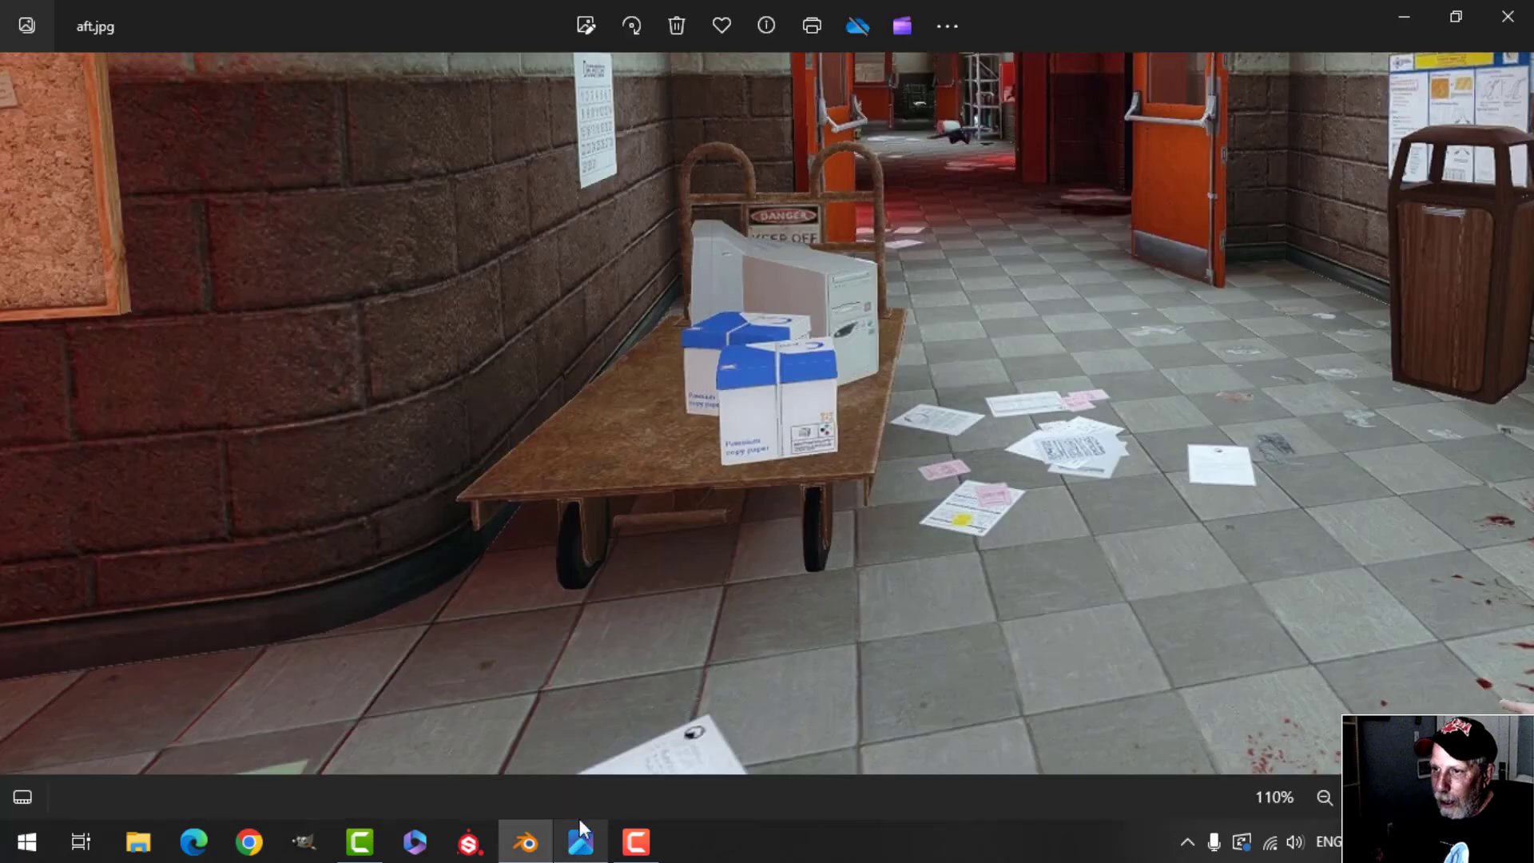
left_click_drag(499, 272, 555, 445)
left_click_drag(552, 264, 589, 503)
left_click_drag(663, 294, 671, 458)
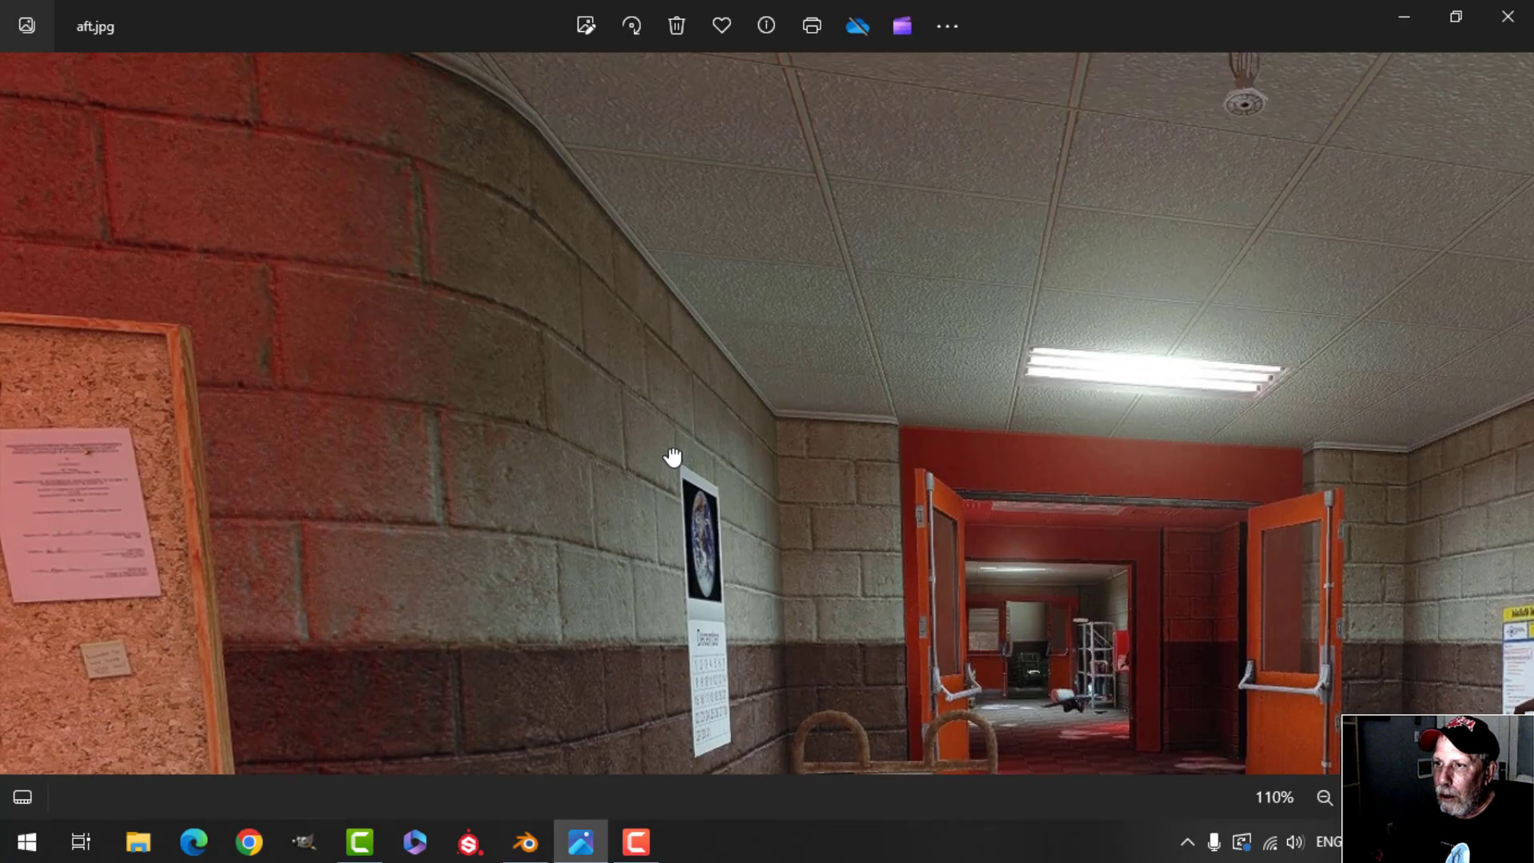
scroll(648, 425, "up", 2)
left_click_drag(589, 328, 606, 586)
left_click_drag(545, 343, 568, 541)
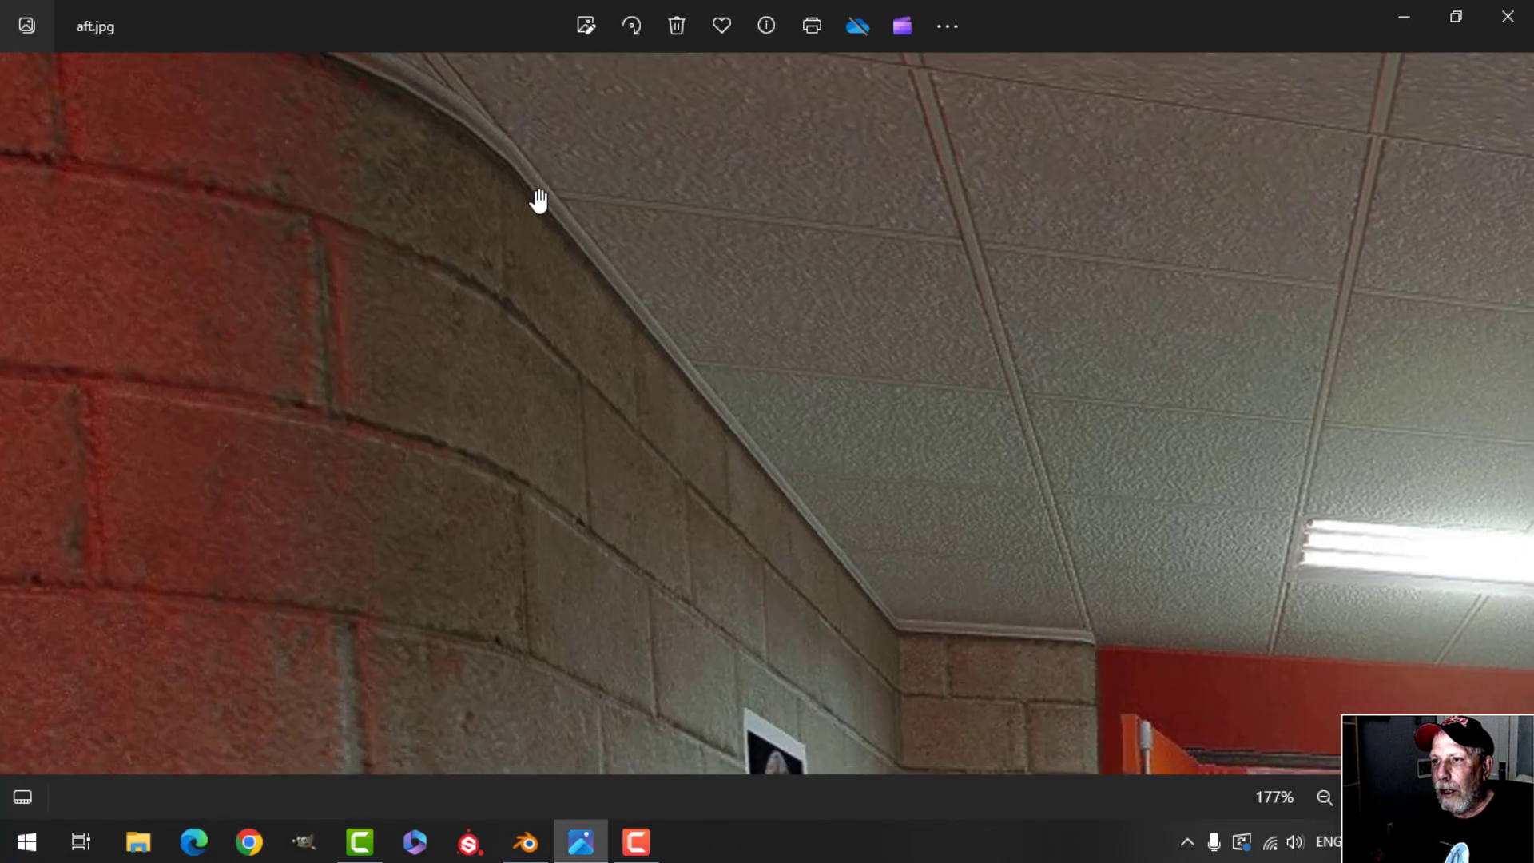
scroll(566, 329, "down", 1)
scroll(868, 546, "up", 4)
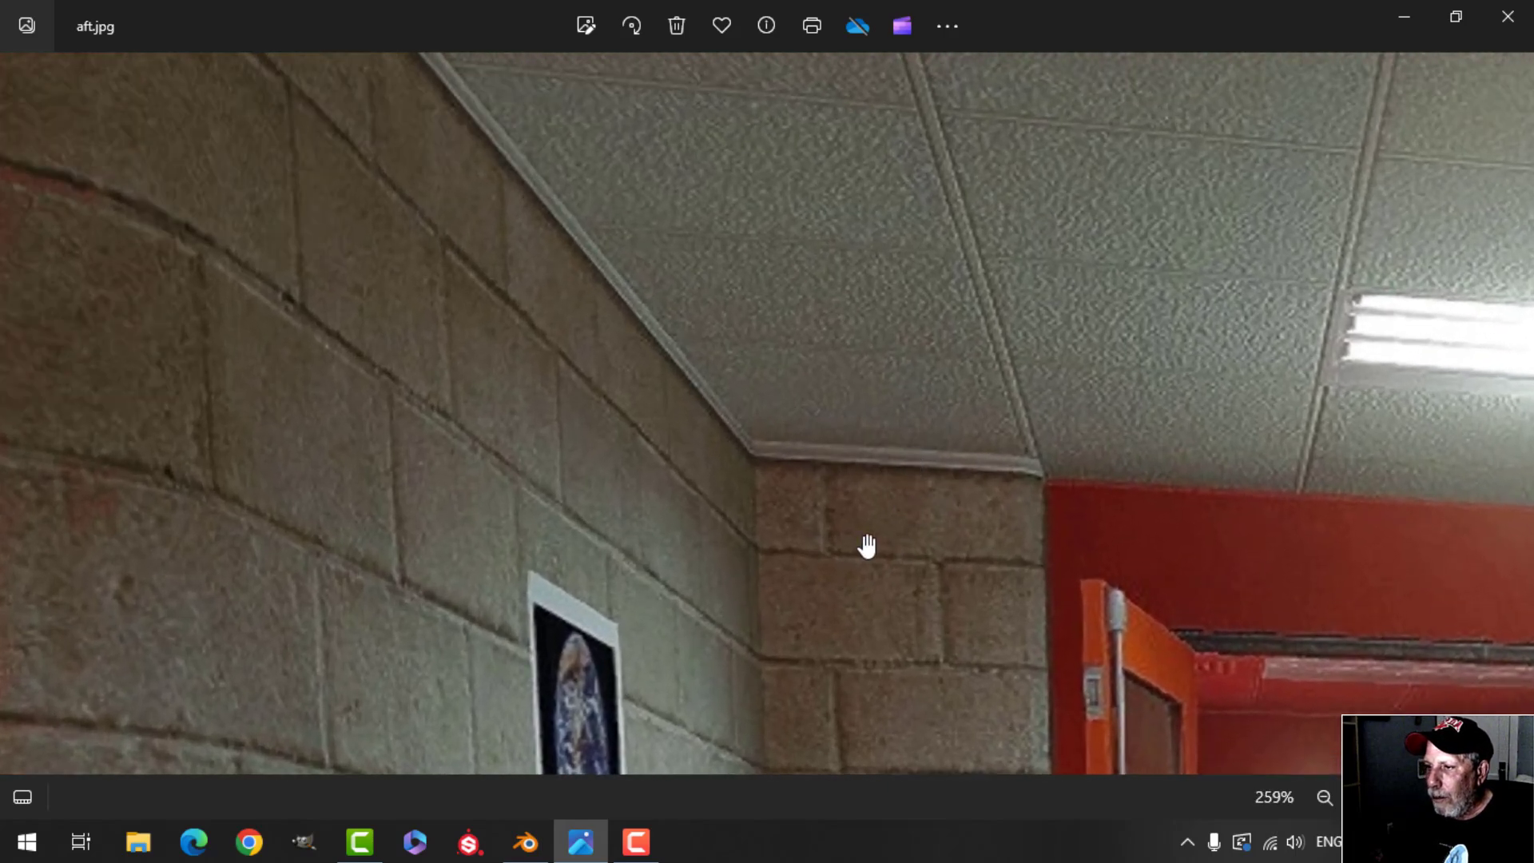
scroll(868, 547, "down", 3)
key("alt+Tab")
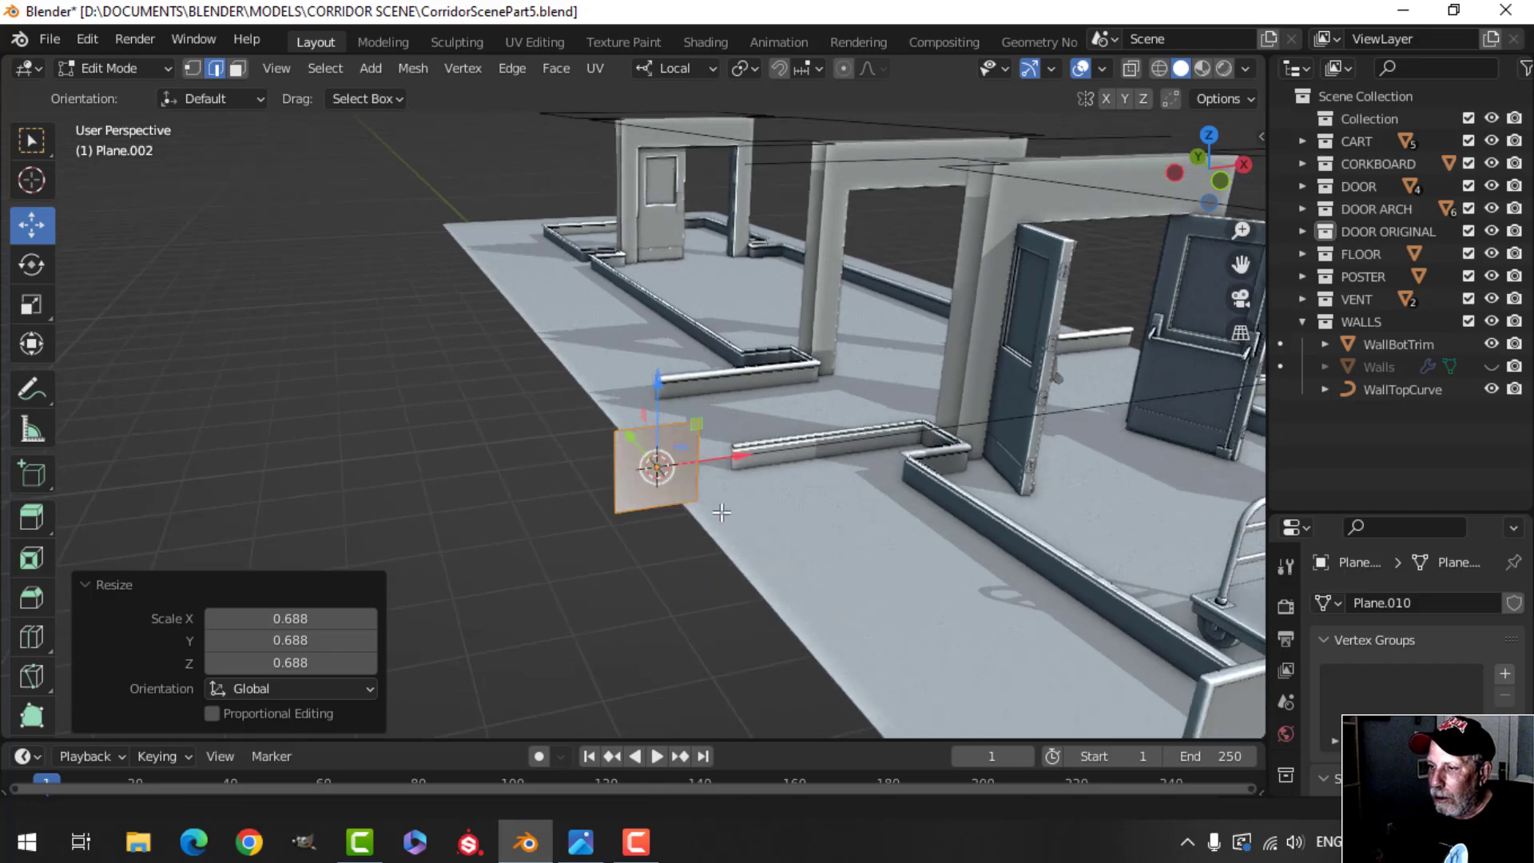
Step: Scale the upright plane down by a further factor of about 0.894
scroll(722, 513, "down", 3)
middle_click_drag(811, 557, 859, 589)
key("s")
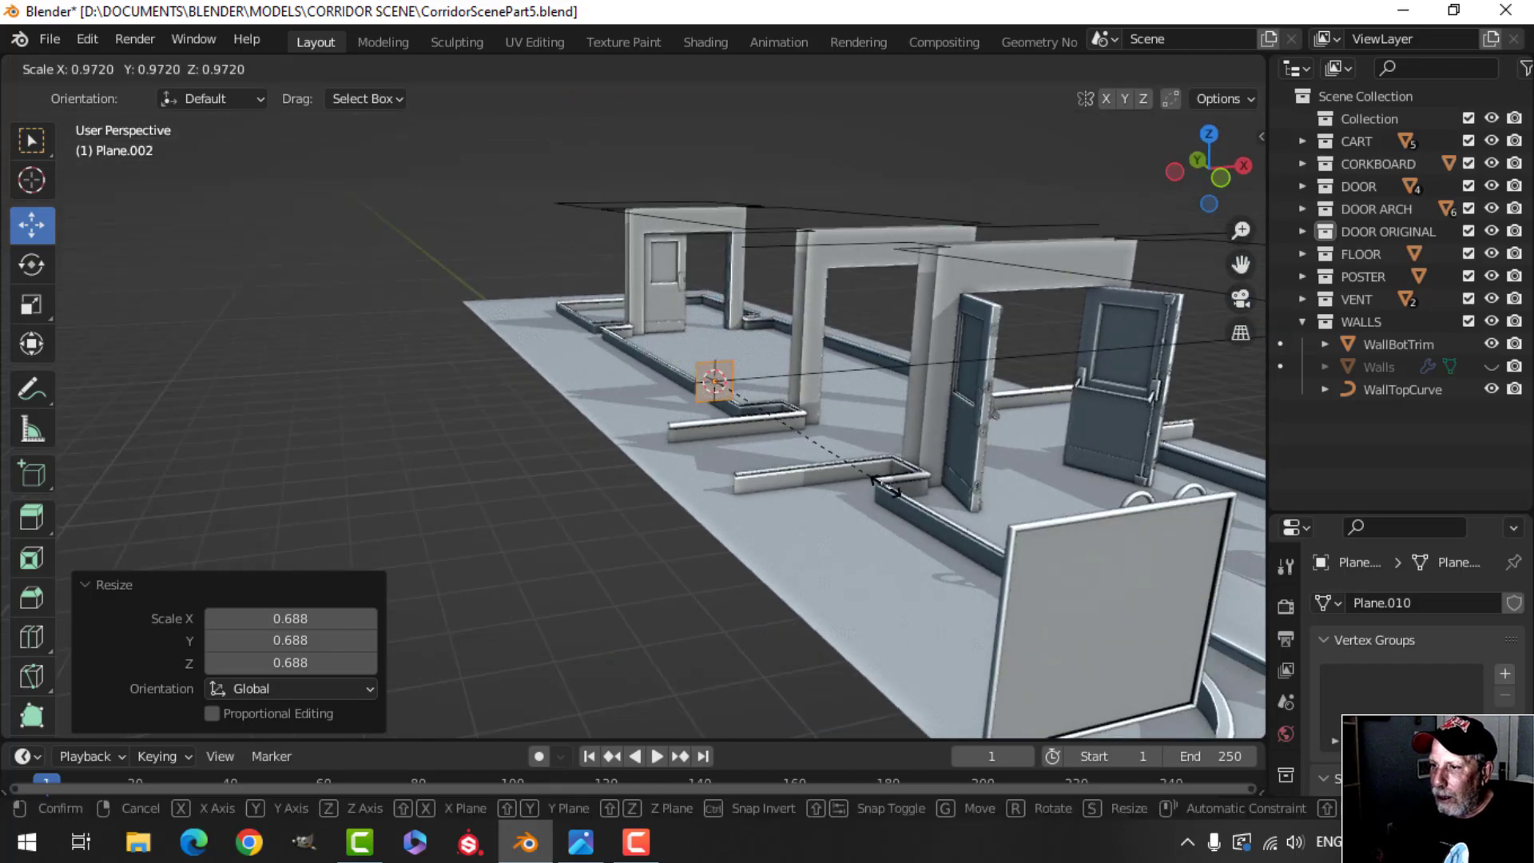
left_click(871, 478)
Step: Add a centered horizontal loop cut to the plane and bevel it into two edges that divide the plane into three bands
scroll(832, 479, "up", 2)
middle_click_drag(823, 479, 735, 517, "shift")
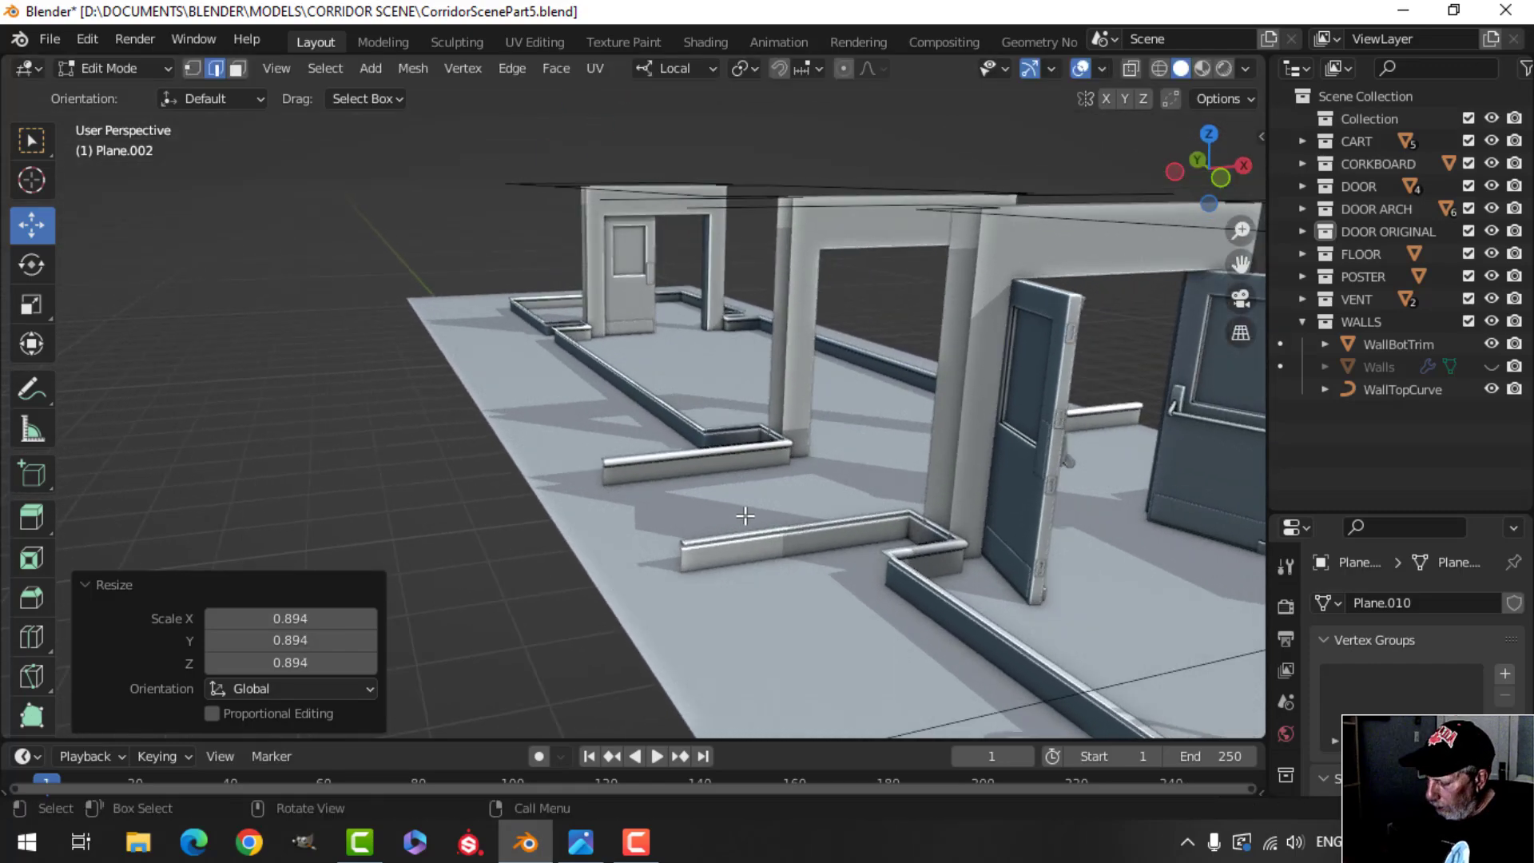
scroll(745, 515, "down", 2)
key("ctrl+r")
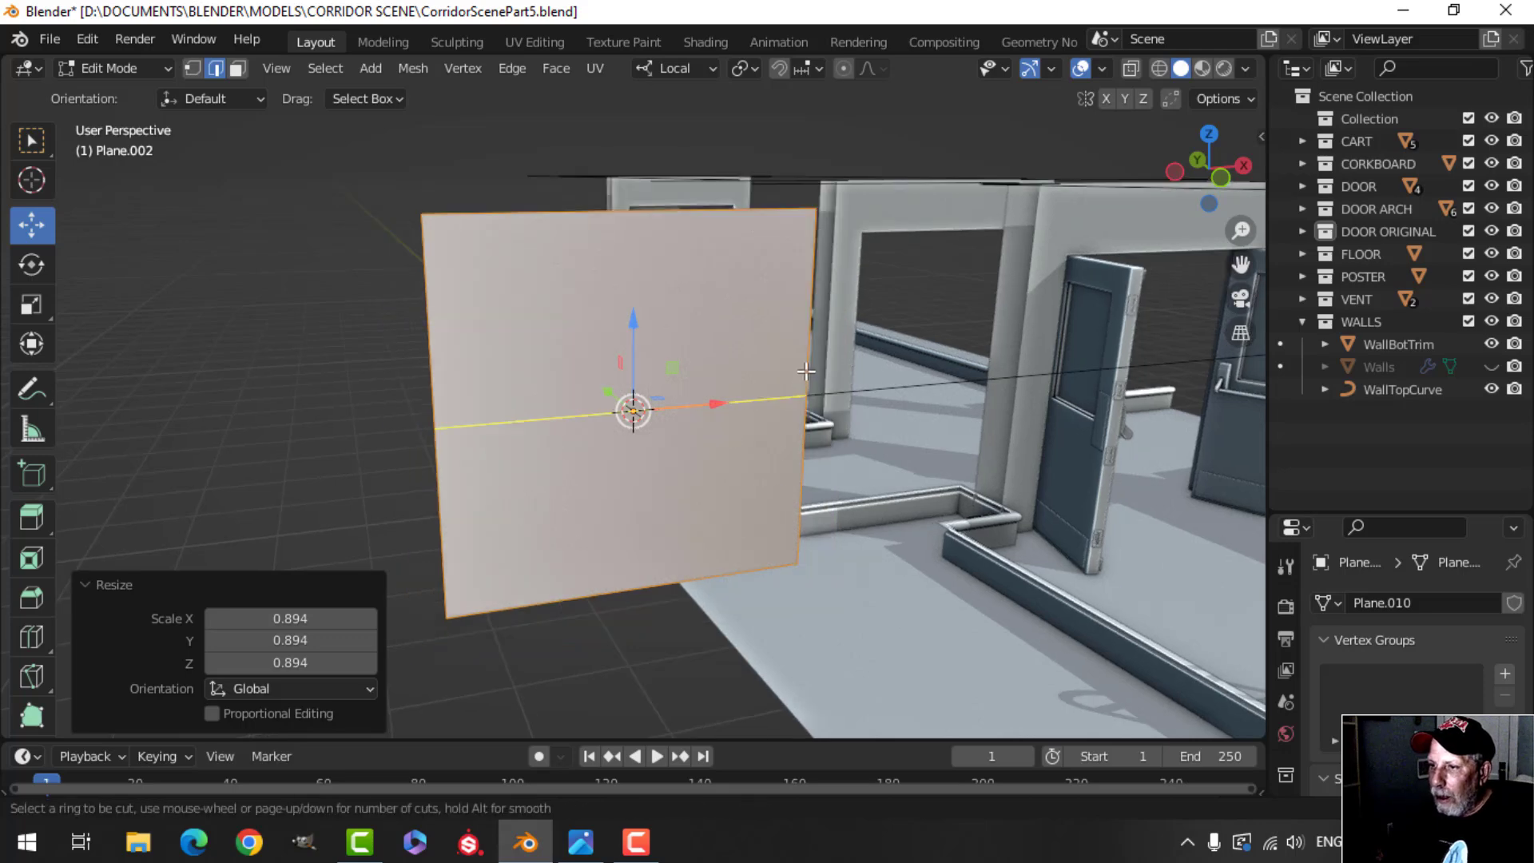
left_click(806, 371)
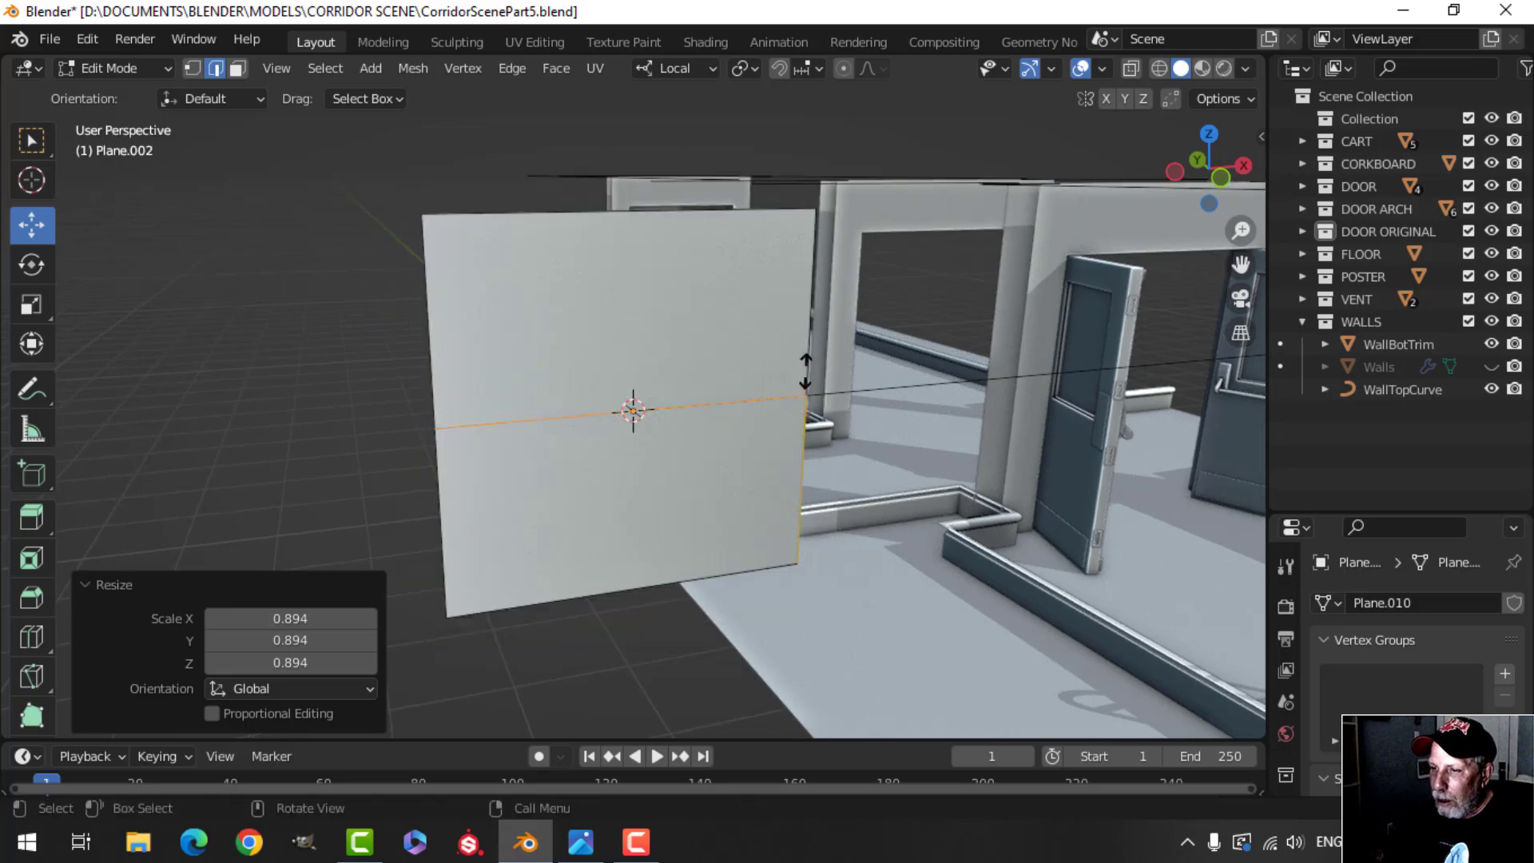
right_click(823, 390)
key("ctrl+b")
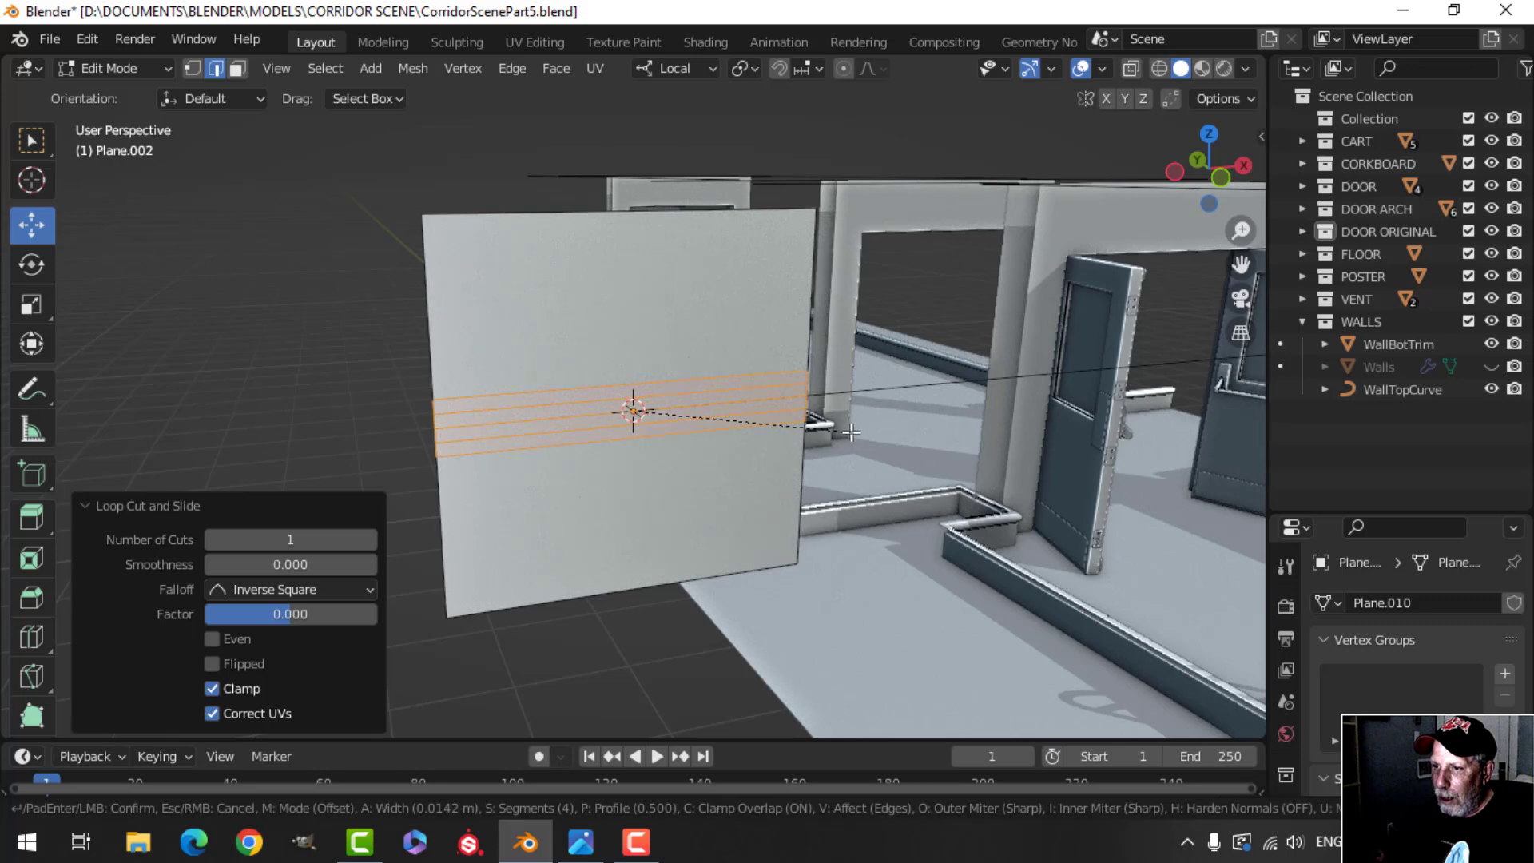
left_click(889, 464)
left_click(727, 434)
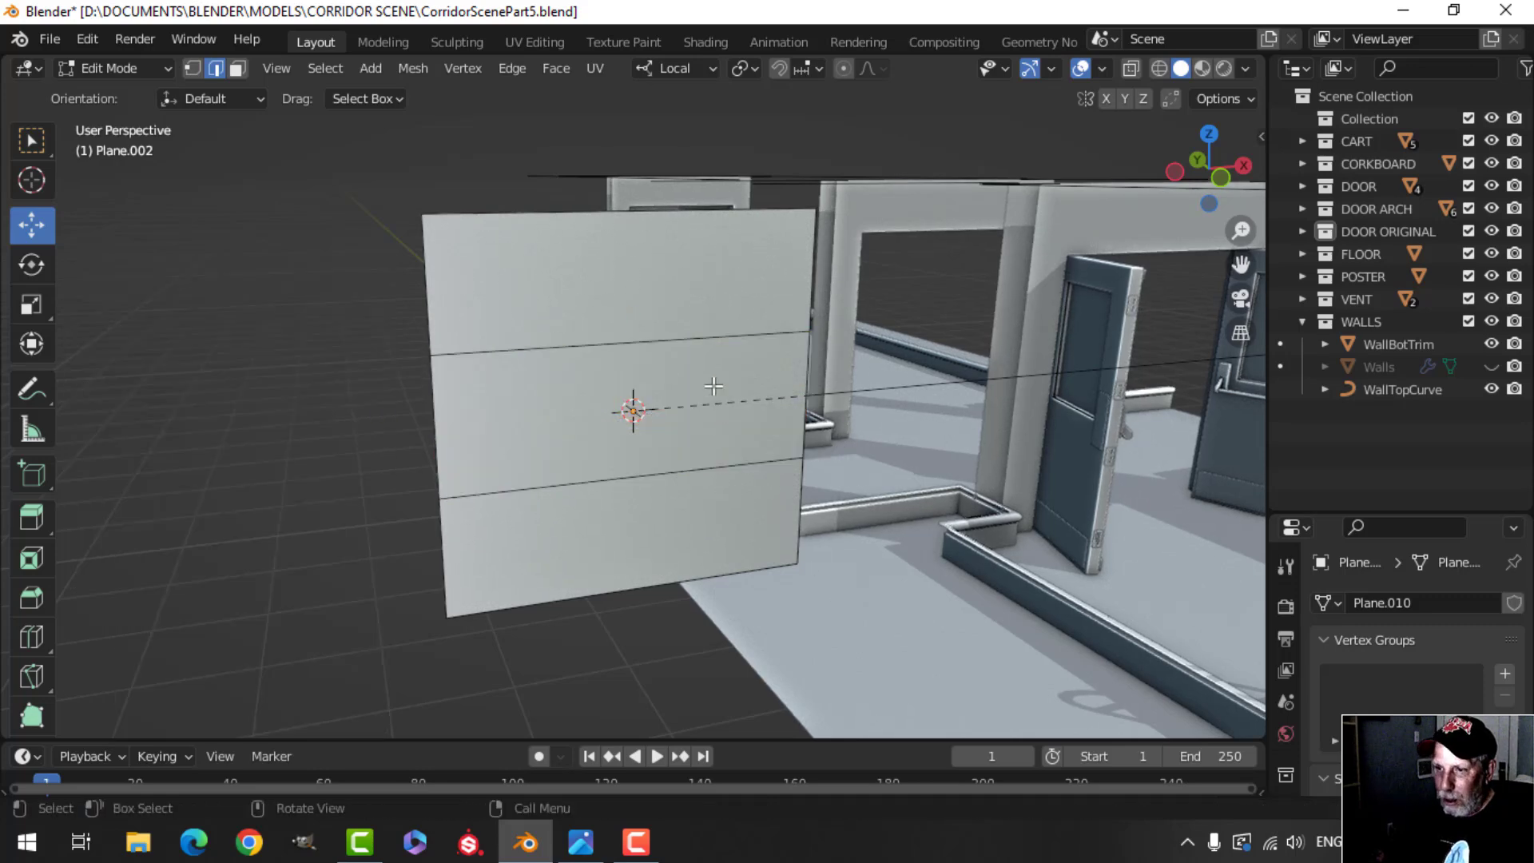
Step: Add a horizontal loop cut to the plane's upper and lower bands and scale both toward the middle band by about 0.57 along local Z
key("ctrl+r")
left_click(810, 296)
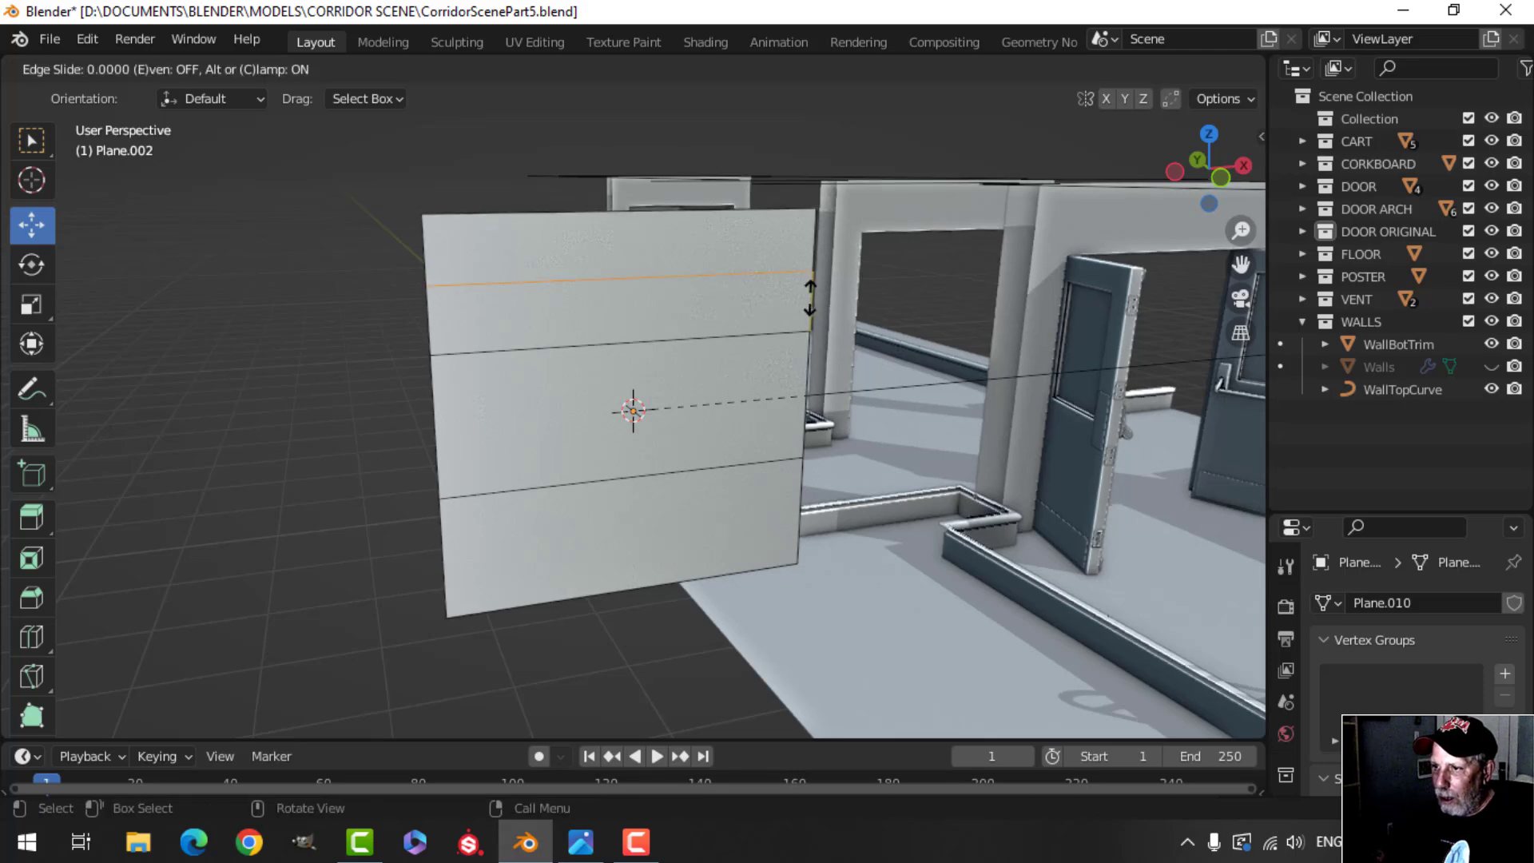
left_click(807, 297)
left_click(799, 513)
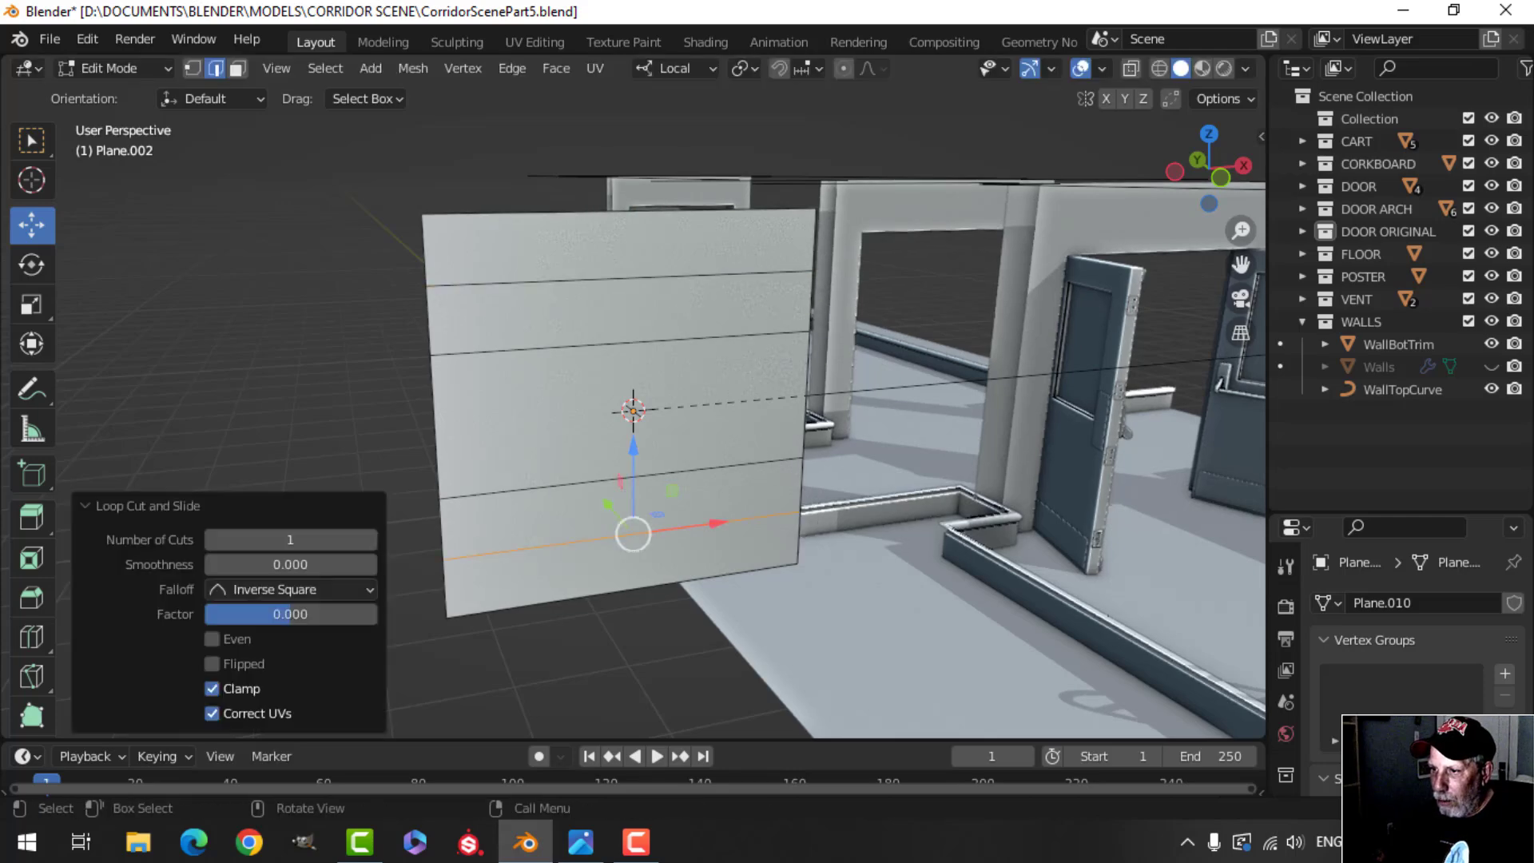
left_click(787, 271, "shift")
key("s")
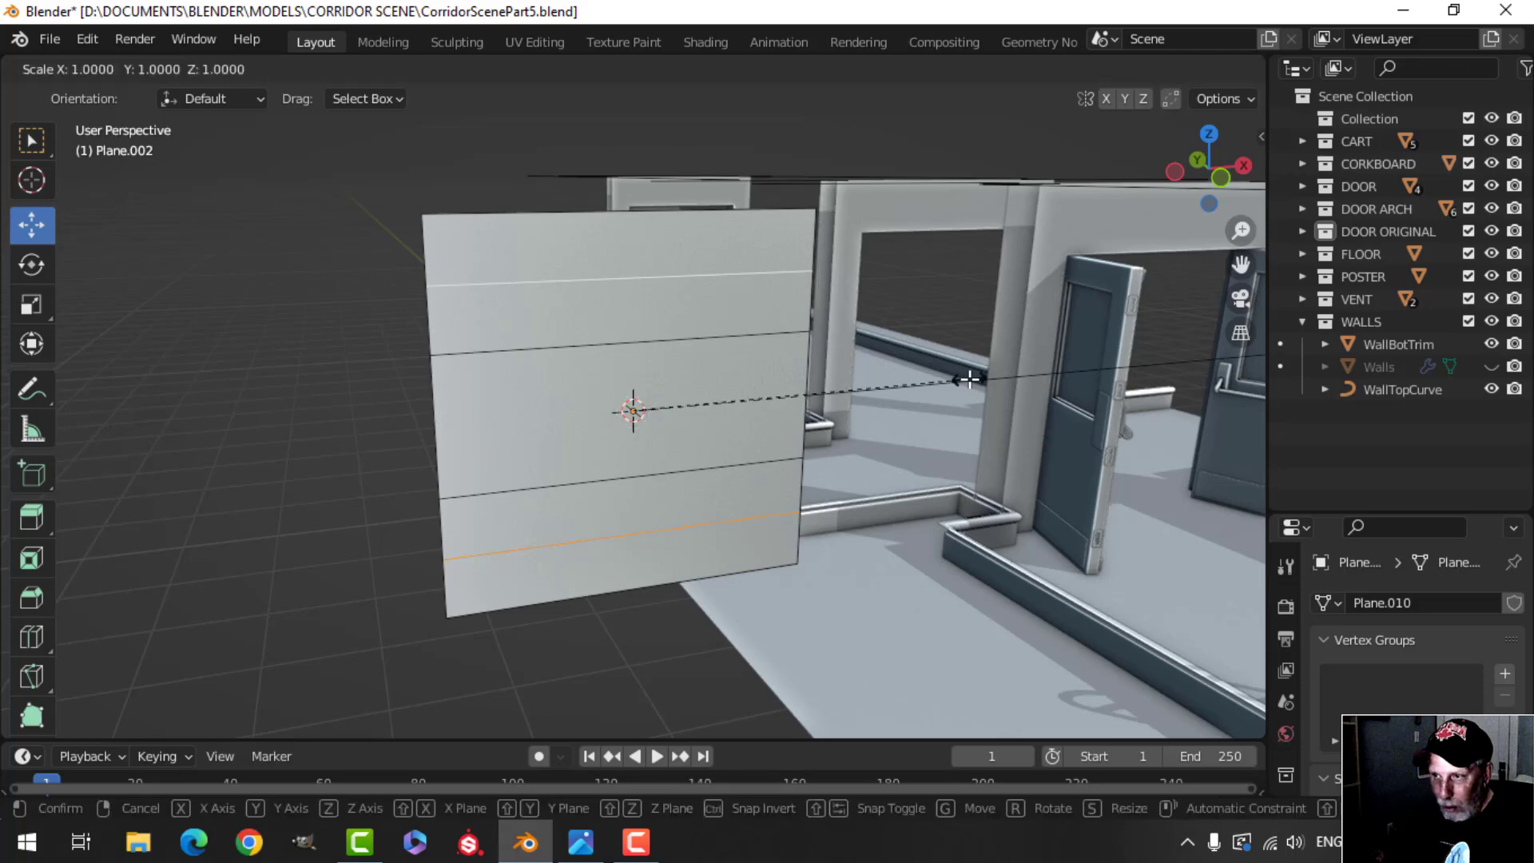
key("z")
key("z")
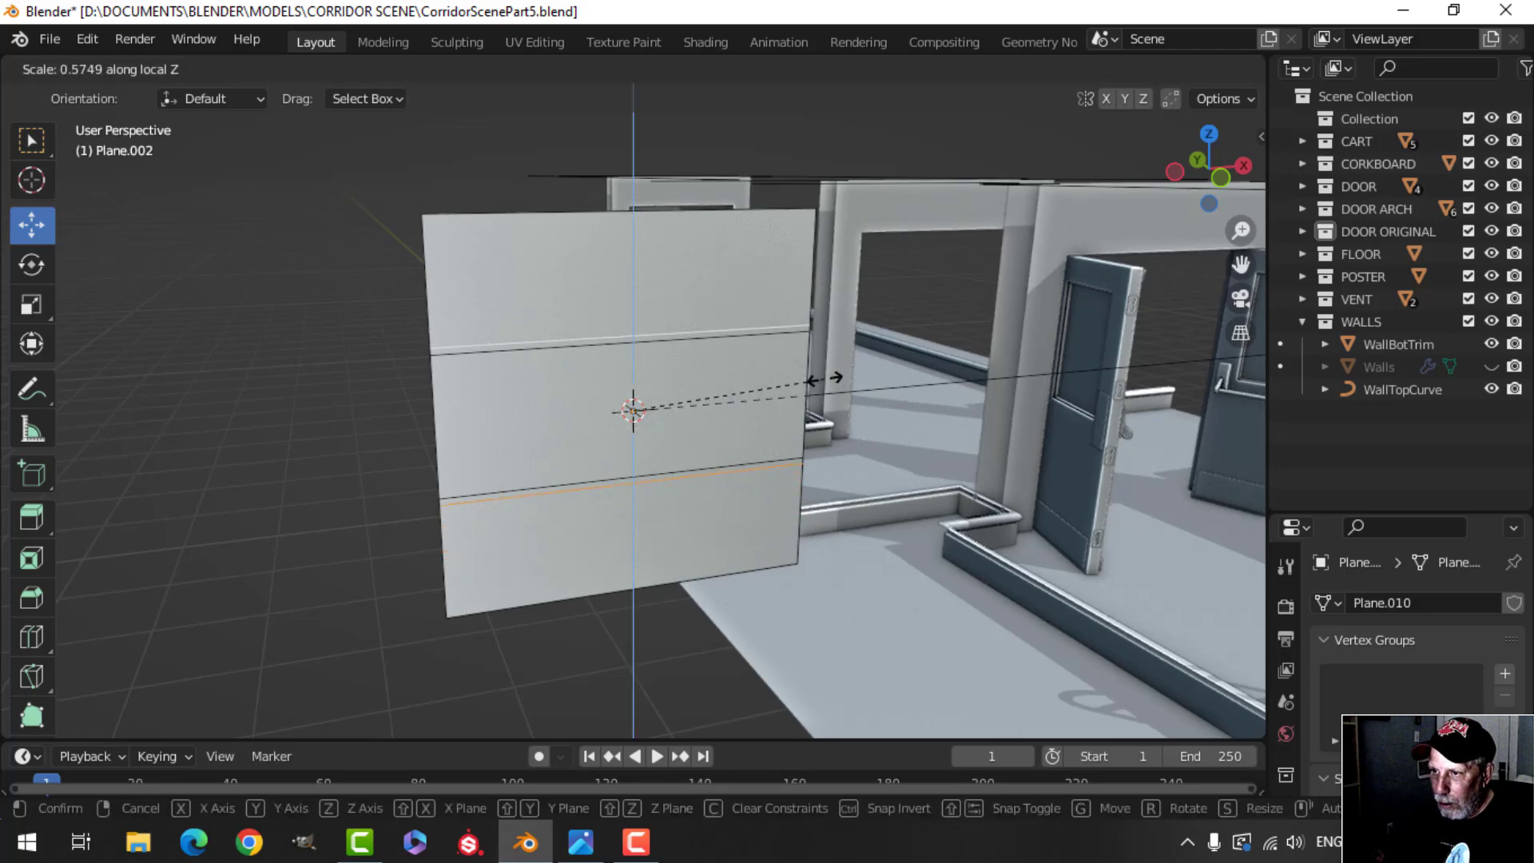
left_click(823, 379)
Step: Move the large upper and lower faces forward along local Y so they stand out from the middle band
key("3")
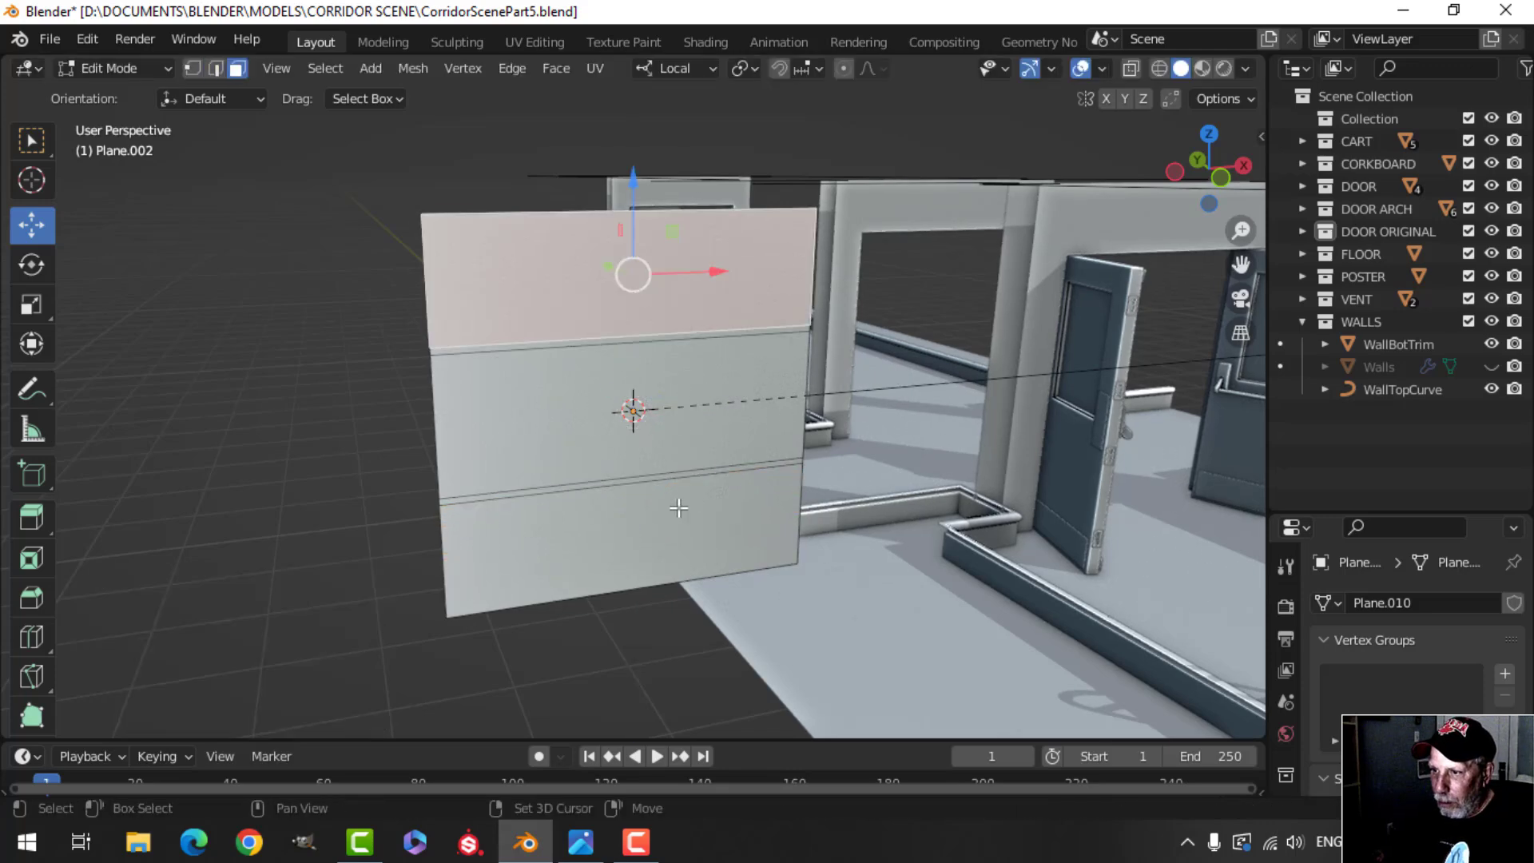
left_click(678, 508, "shift")
middle_click_drag(678, 508, 719, 472)
left_click_drag(527, 396, 548, 401)
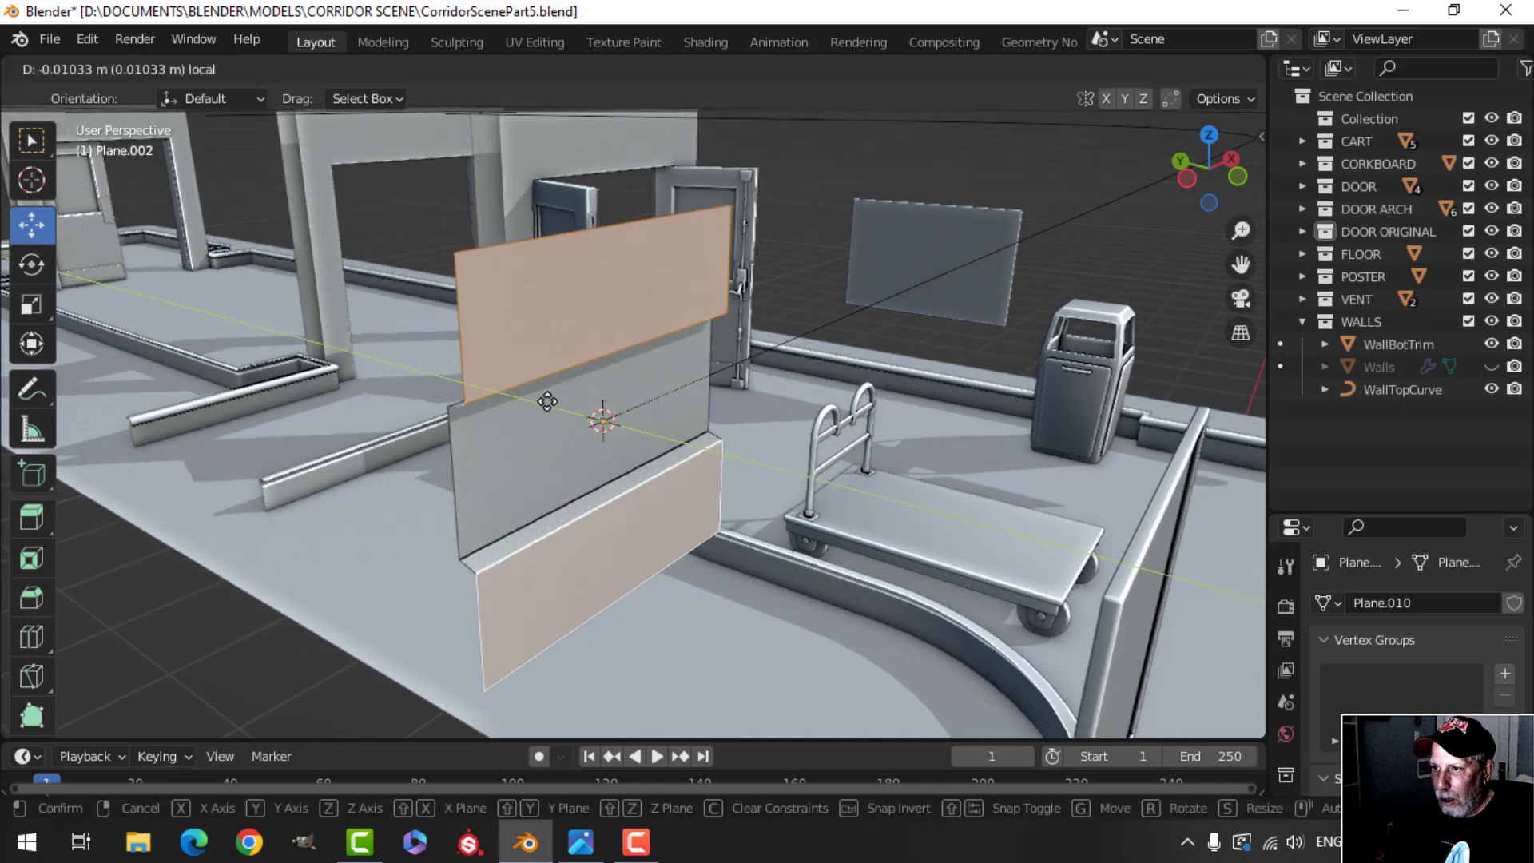
left_click(563, 406)
key("alt+a")
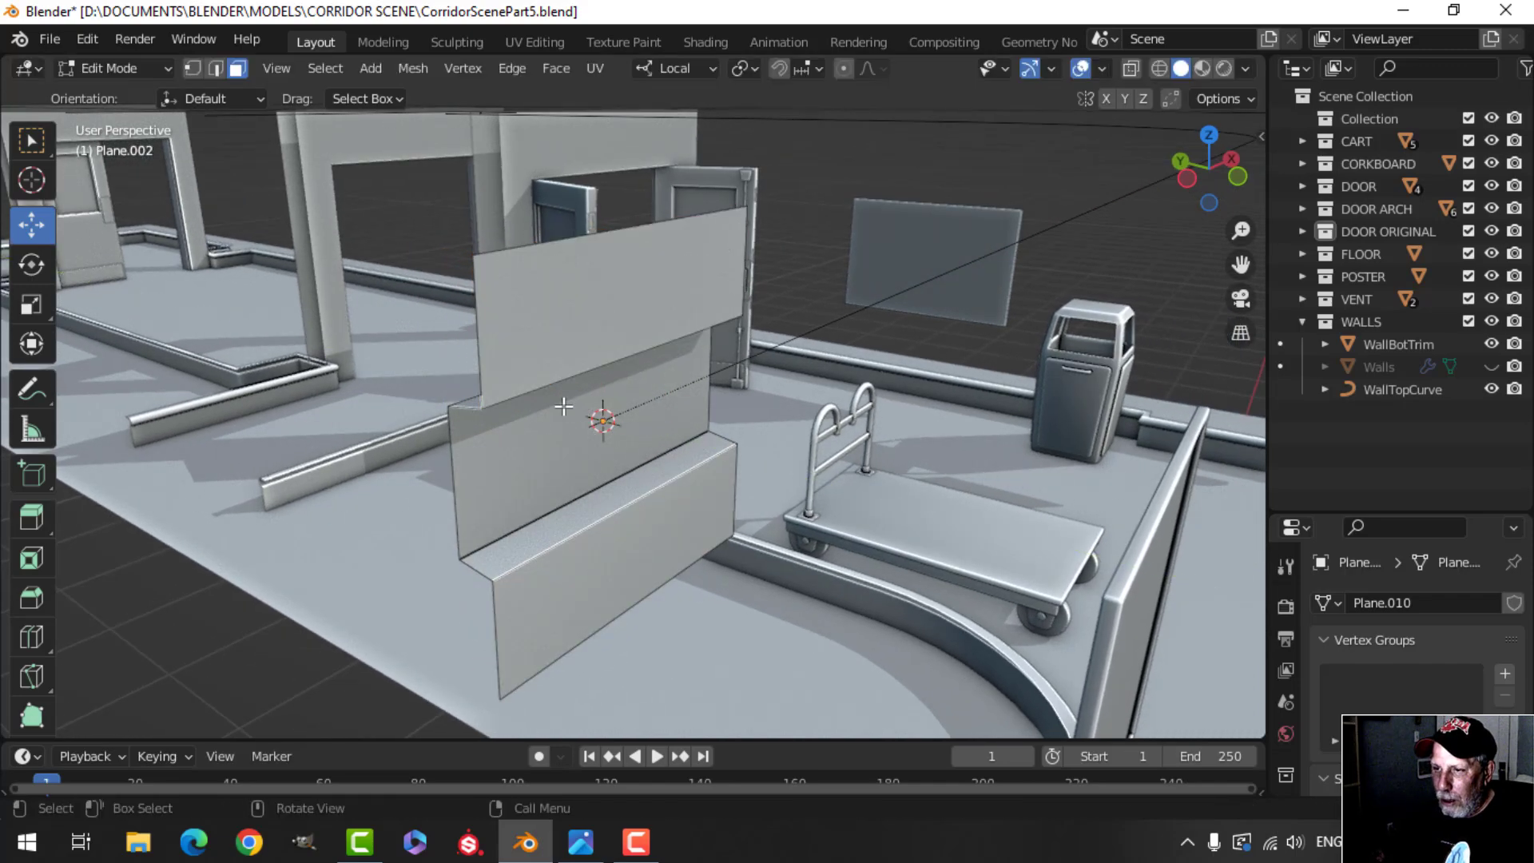
Step: Extrude the mesh's topmost and bottommost edges backward along local Y to form return flanges
middle_click_drag(563, 406, 581, 283)
key("2")
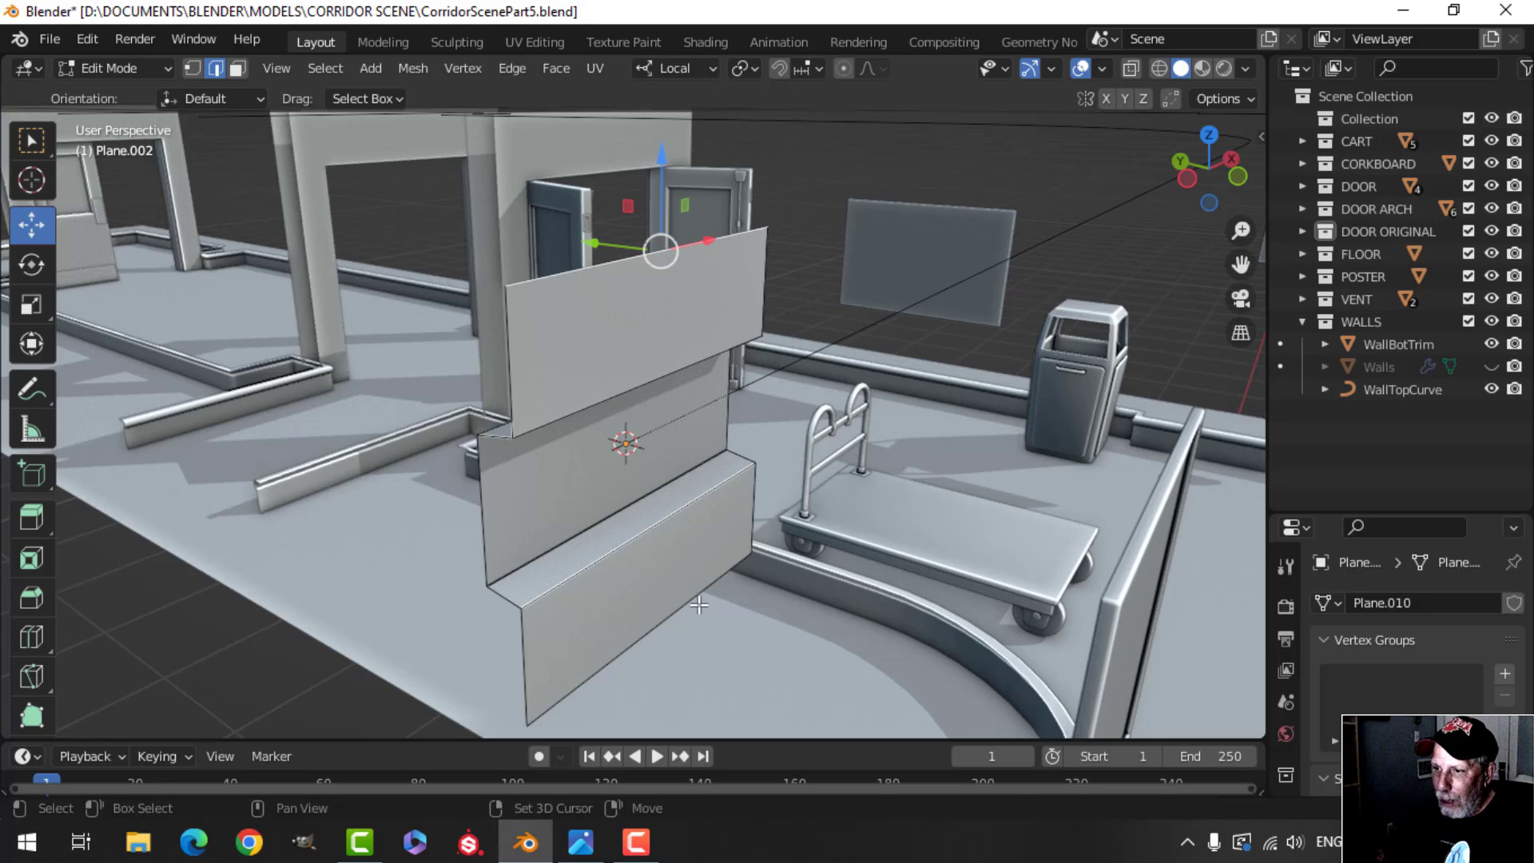
left_click(699, 604, "shift")
middle_click_drag(778, 576, 849, 549)
key("e")
right_click(679, 457)
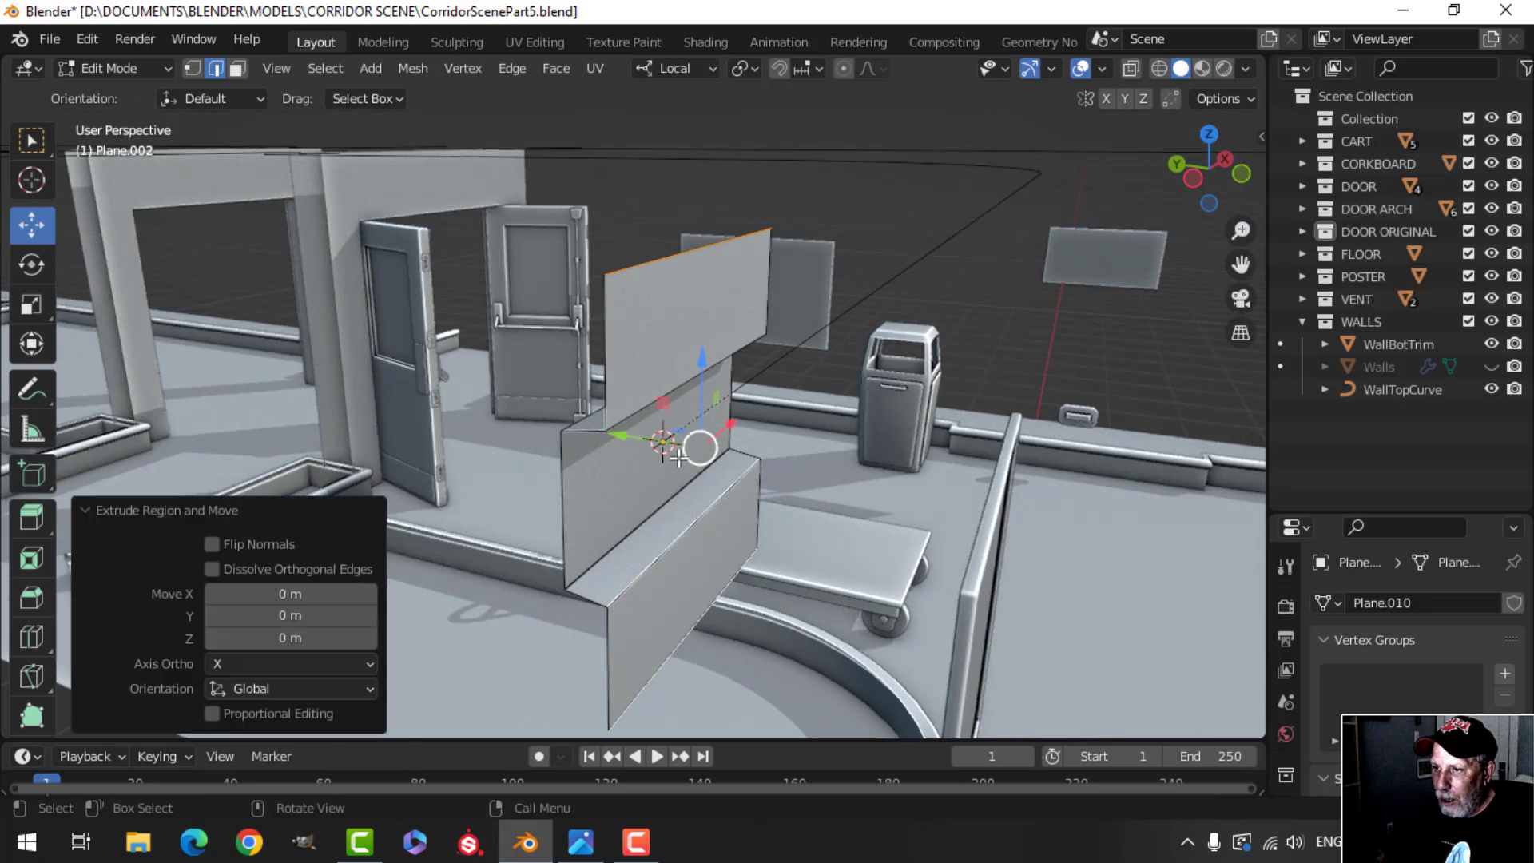
left_click_drag(634, 436, 520, 420)
key("alt+a")
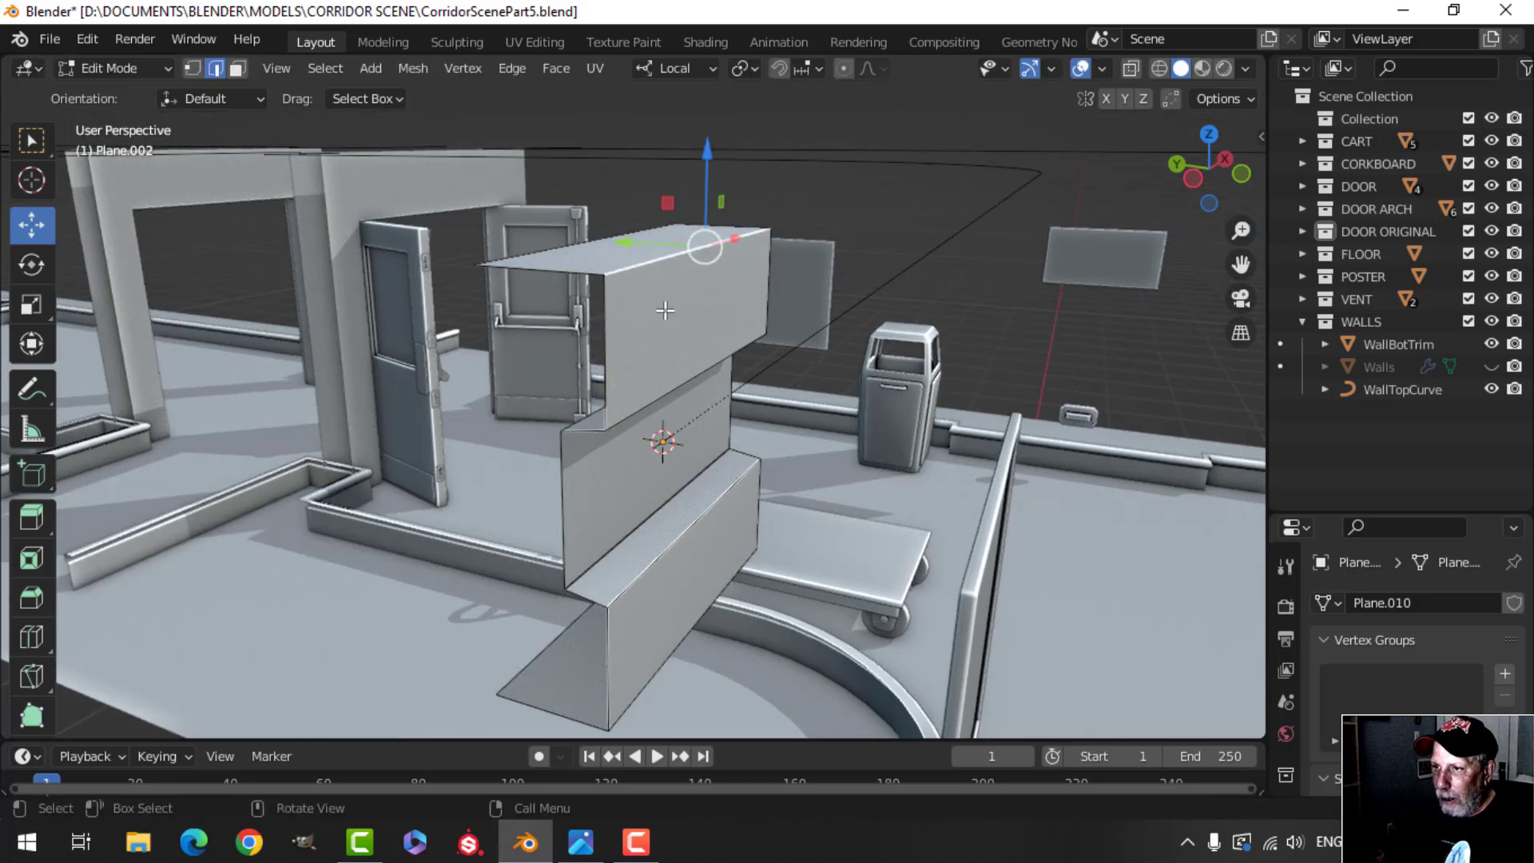
Step: Bevel the front edges of the upper band, then those of the lower band by about 0.031 m, with three segments each
left_click(696, 373, "shift")
middle_click_drag(773, 470, 692, 422)
left_click(700, 521, "shift")
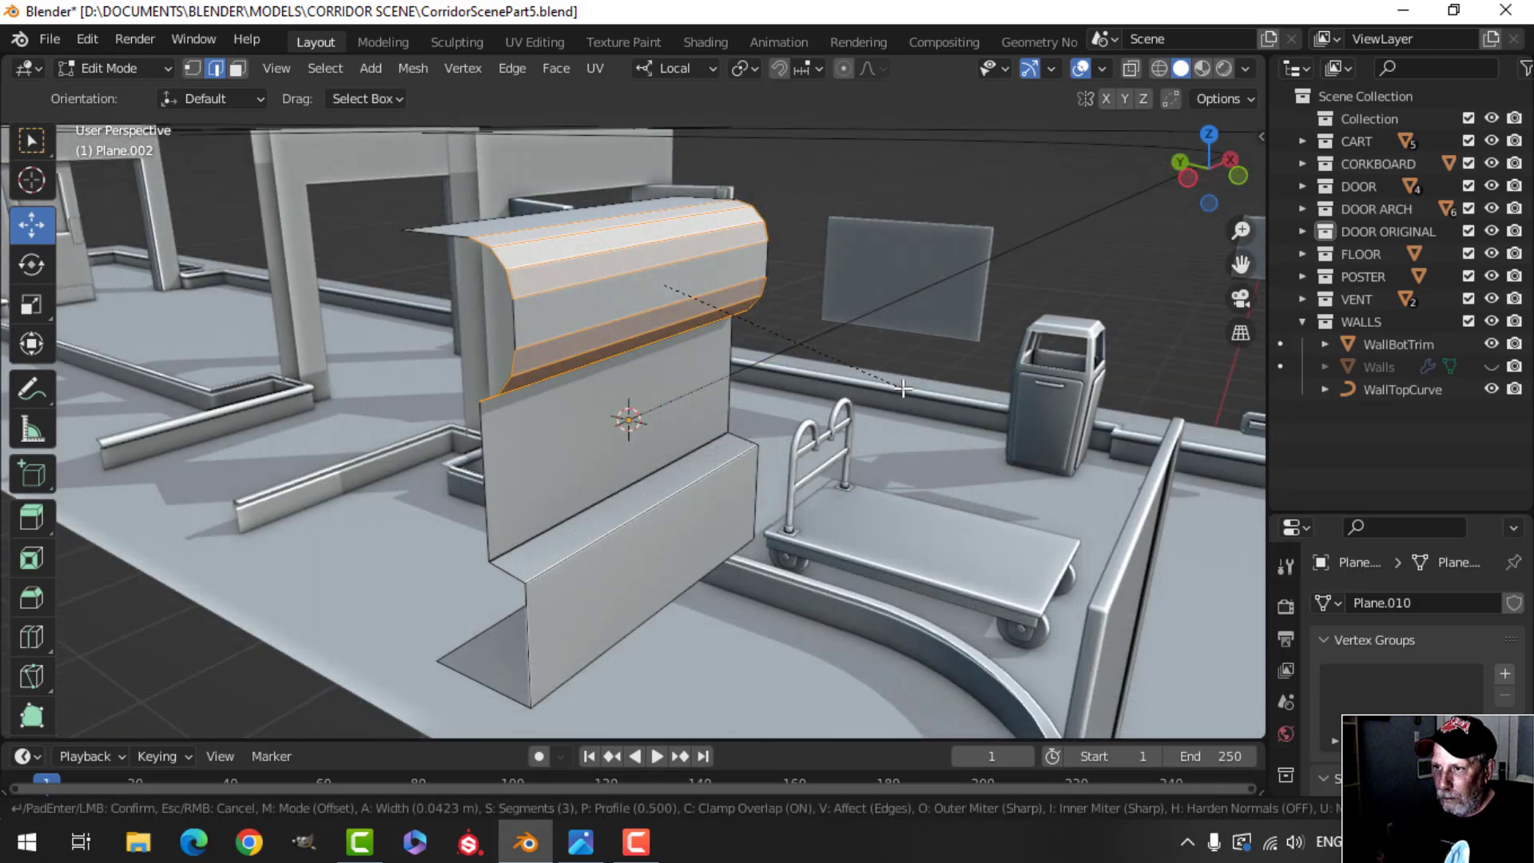
left_click(833, 430)
key("alt+a")
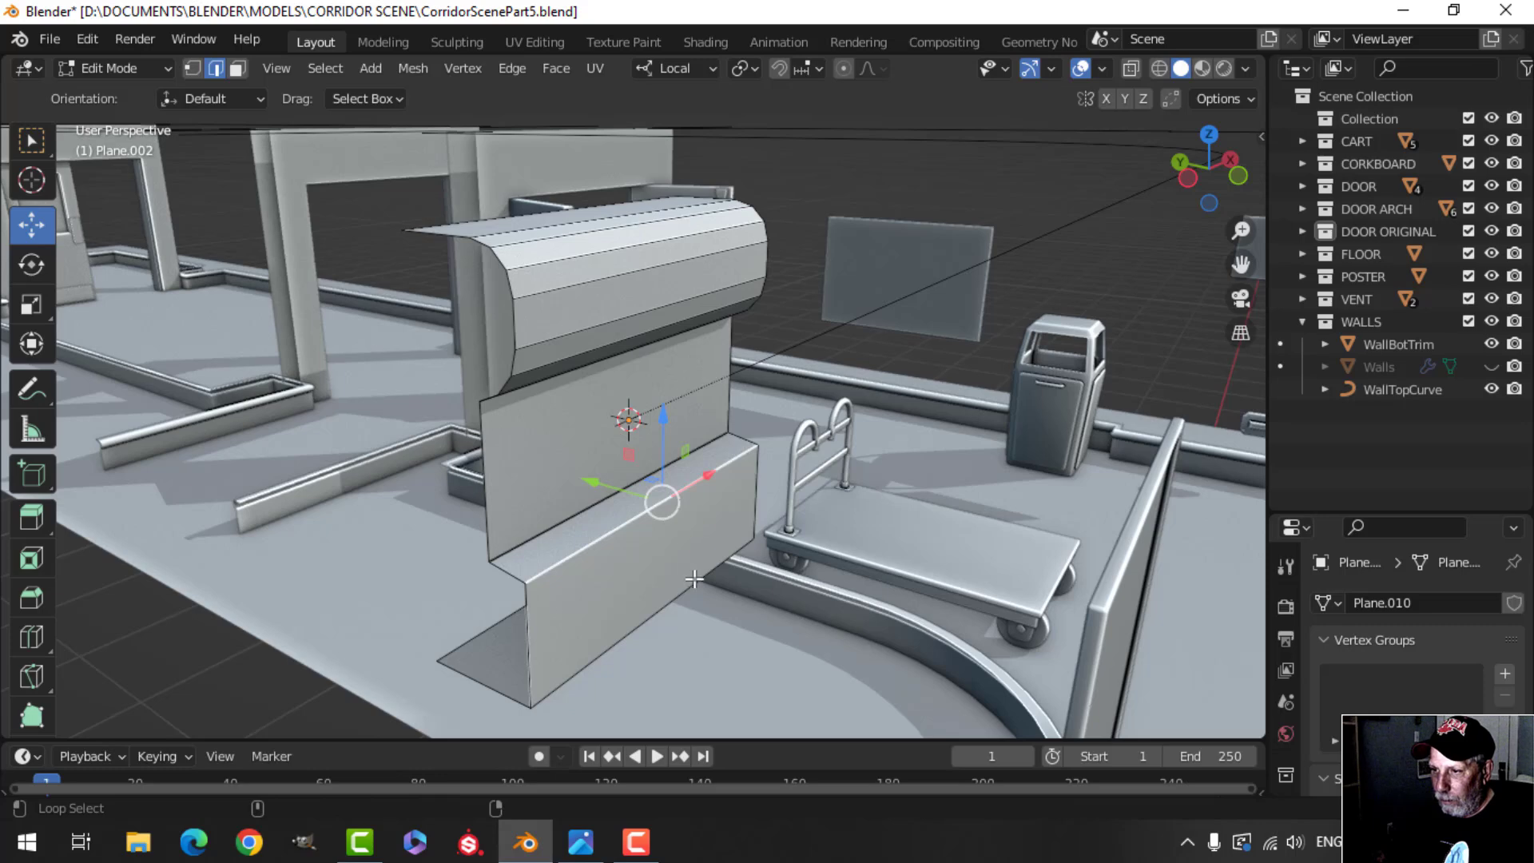
left_click(694, 579, "alt")
key("ctrl+b")
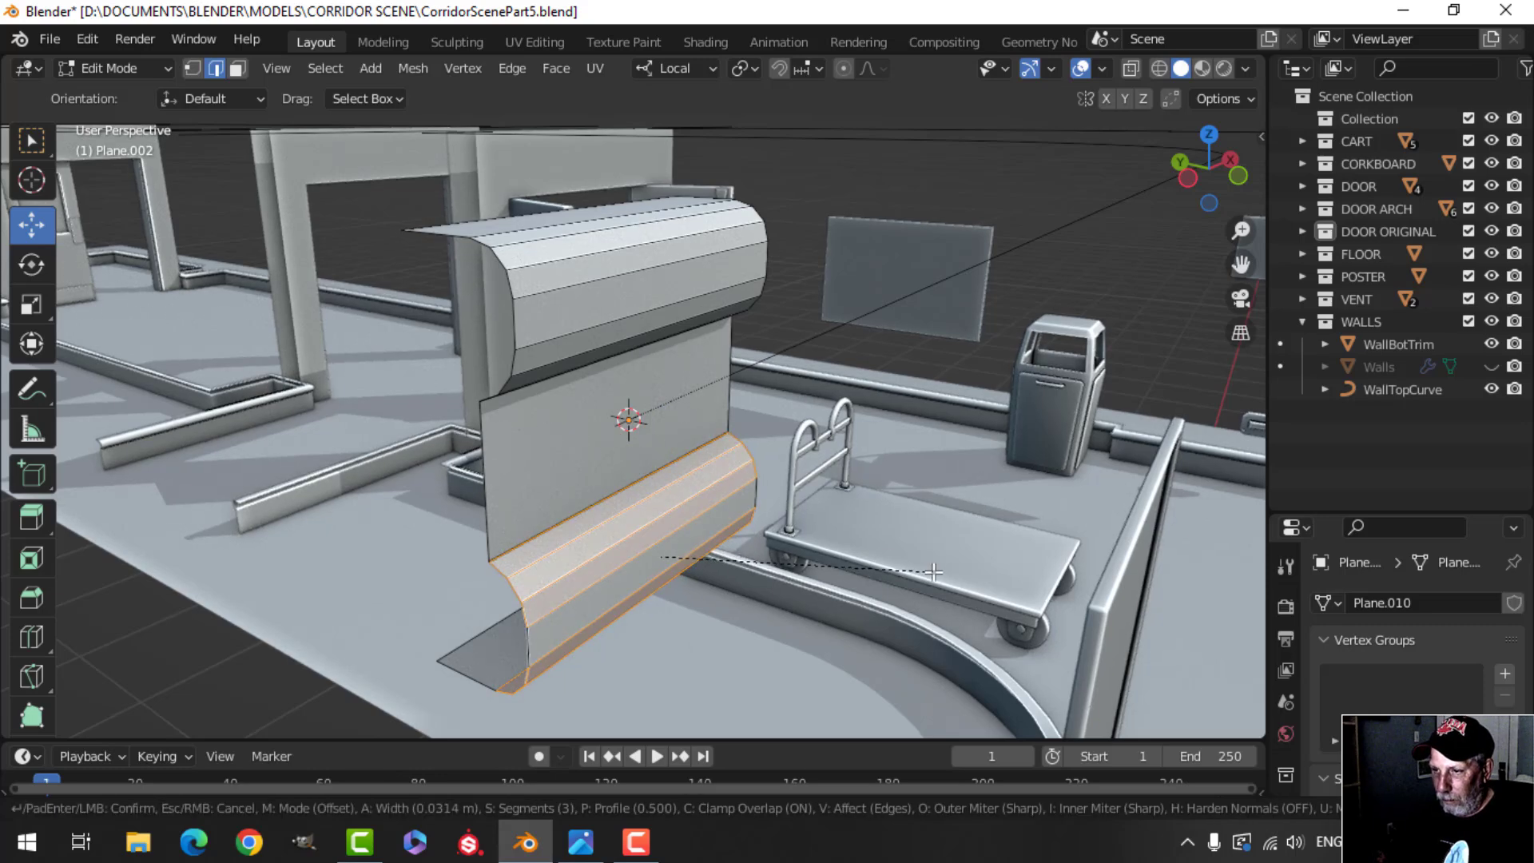
left_click(933, 572)
Step: Merge all vertices of the trim mesh by distance
key("a")
key("m")
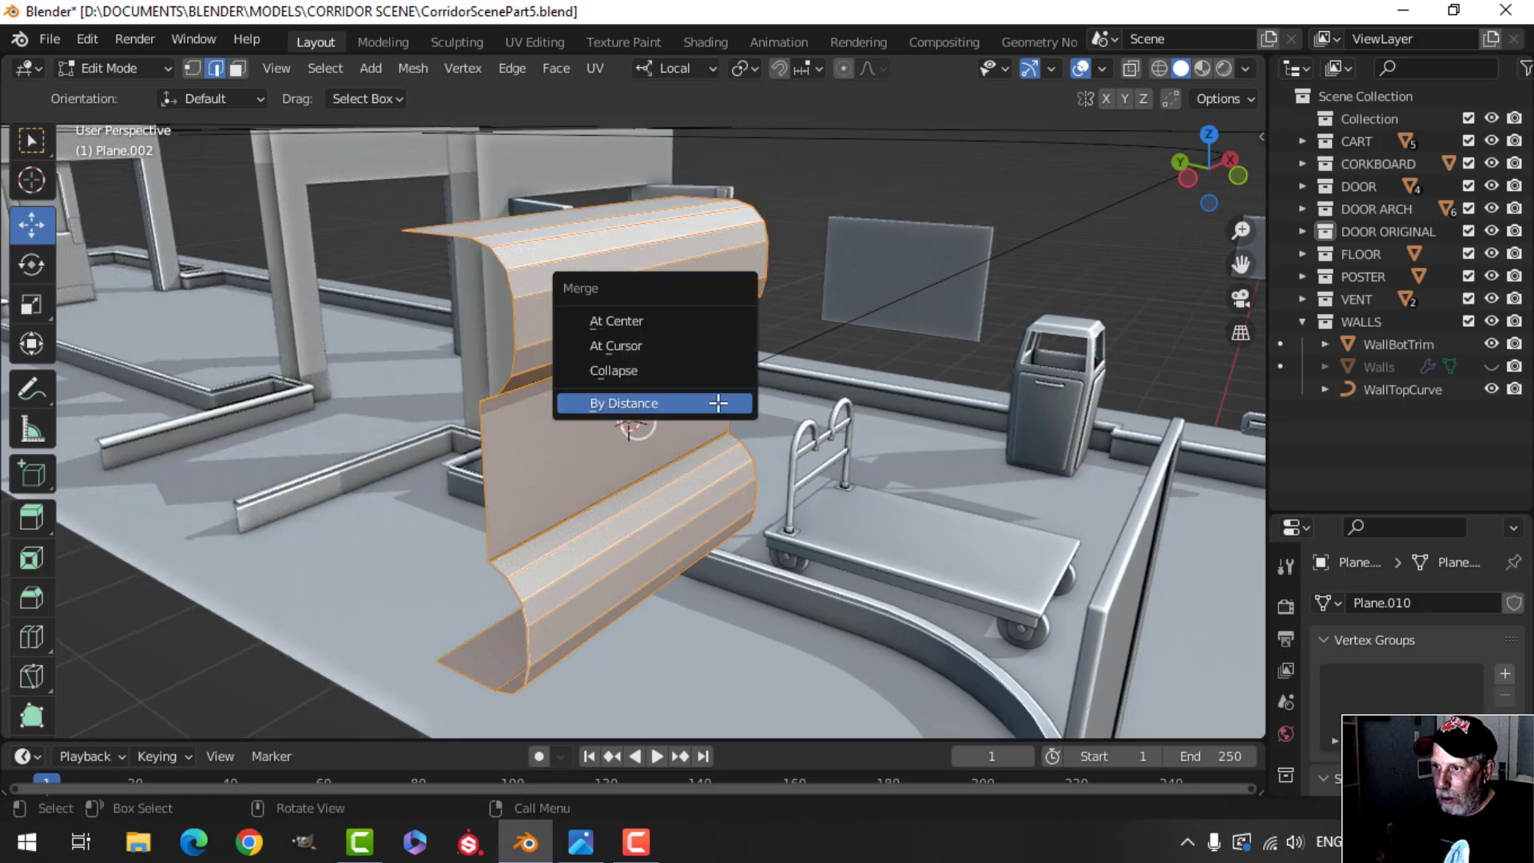
left_click(719, 402)
Step: Delete the vertices along one side of the trim mesh, leaving only a single profile outline
middle_click_drag(785, 499, 663, 479)
key("alt+a")
mouse_move(791, 452)
middle_mouse_down()
mouse_move(750, 452)
mouse_move(786, 477)
middle_mouse_up()
left_click(798, 413, "alt")
key("x")
left_click(798, 413)
Step: Scale the whole profile outline by 0.68 along local Z and about 0.87 along local Y, and return to Object Mode
key("a")
scroll(607, 493, "down", 1)
middle_click_drag(607, 493, 844, 477)
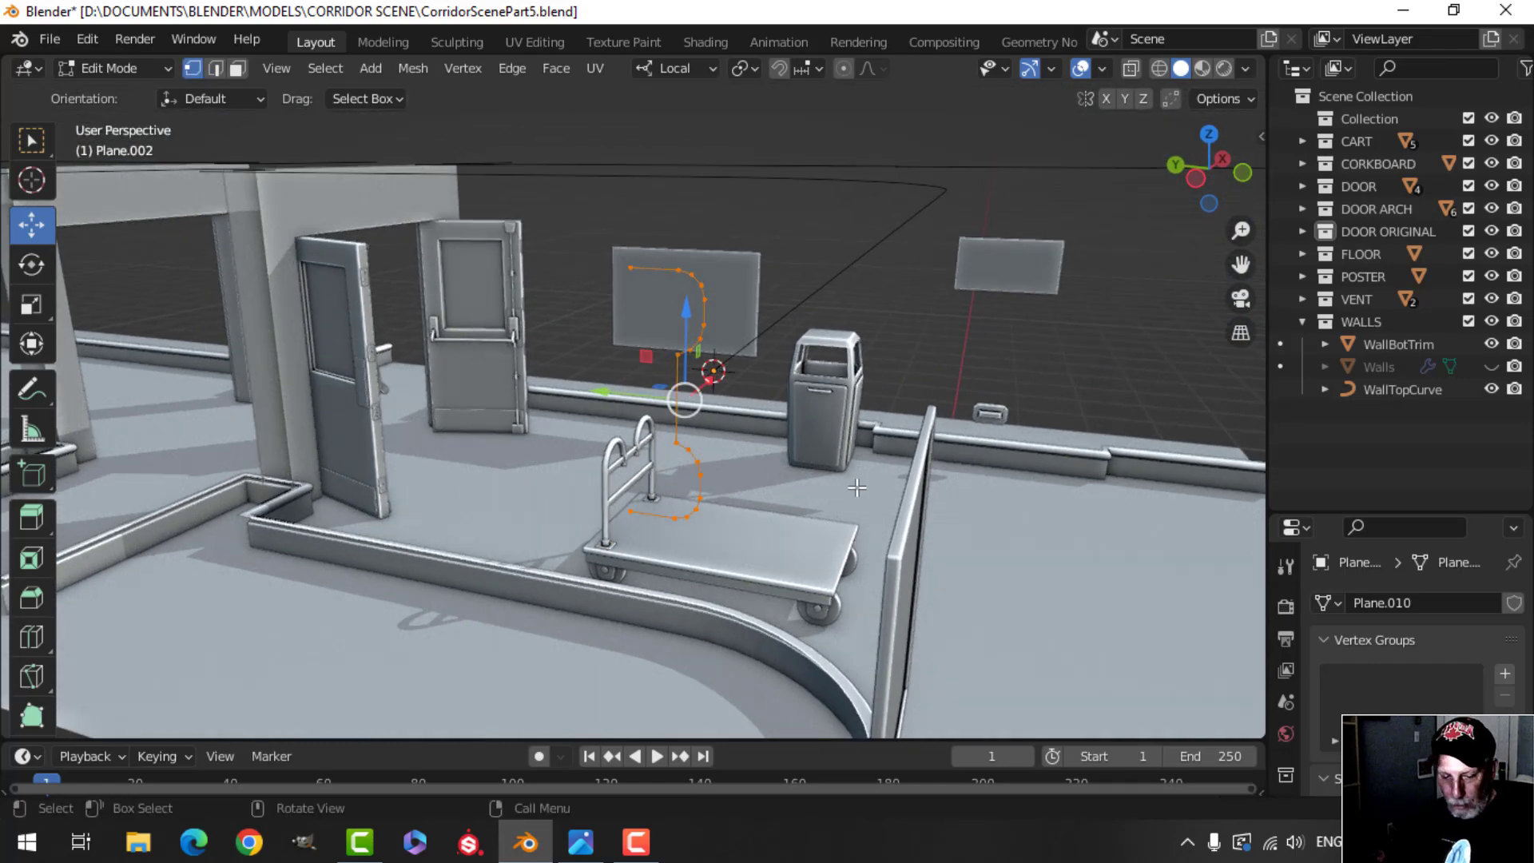
key("s")
key("z")
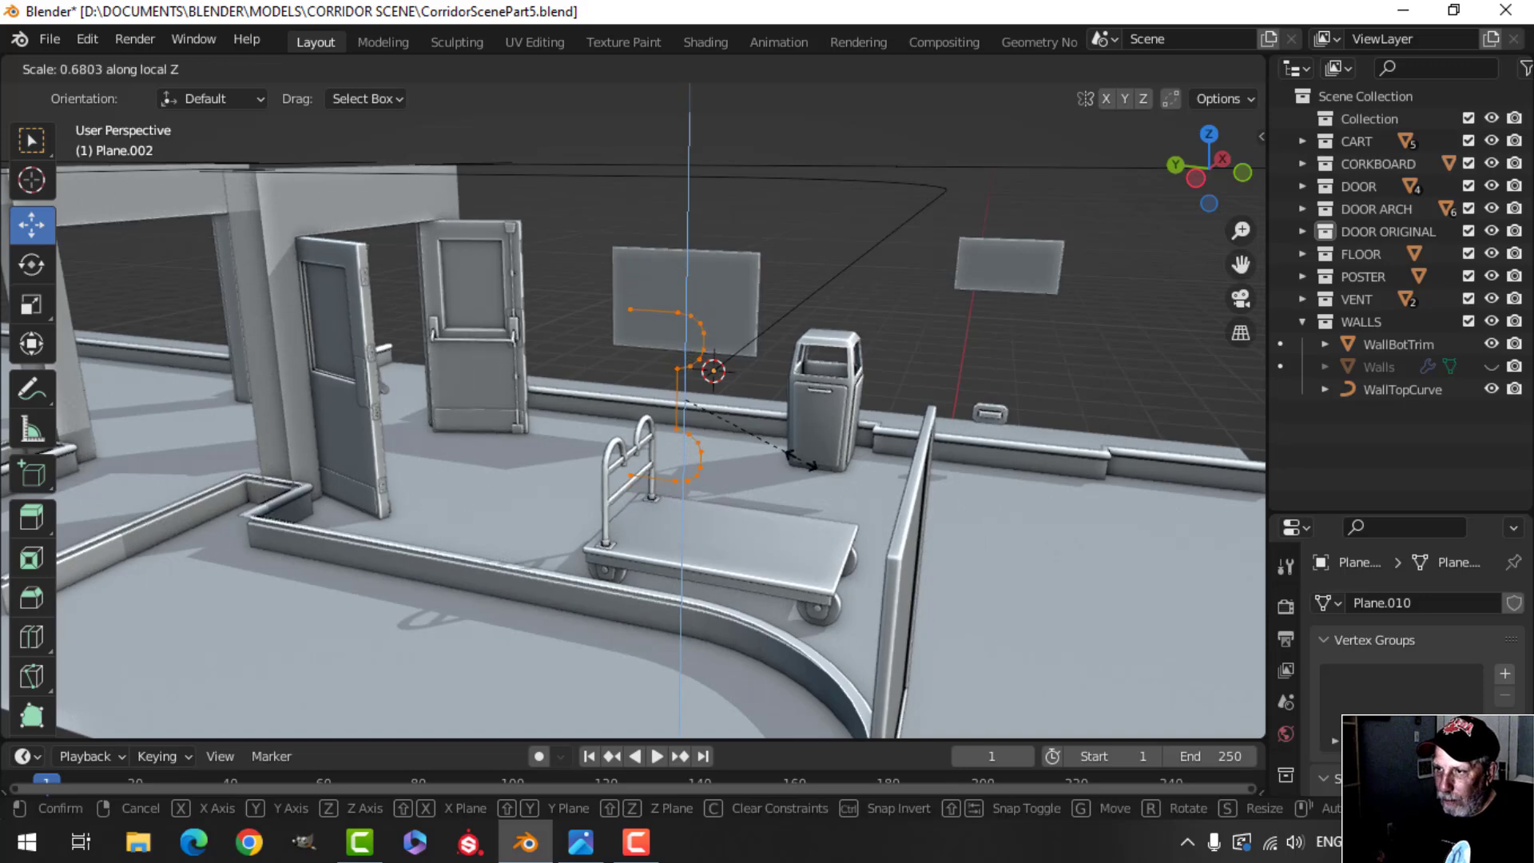
left_click(801, 461)
key("s")
key("y")
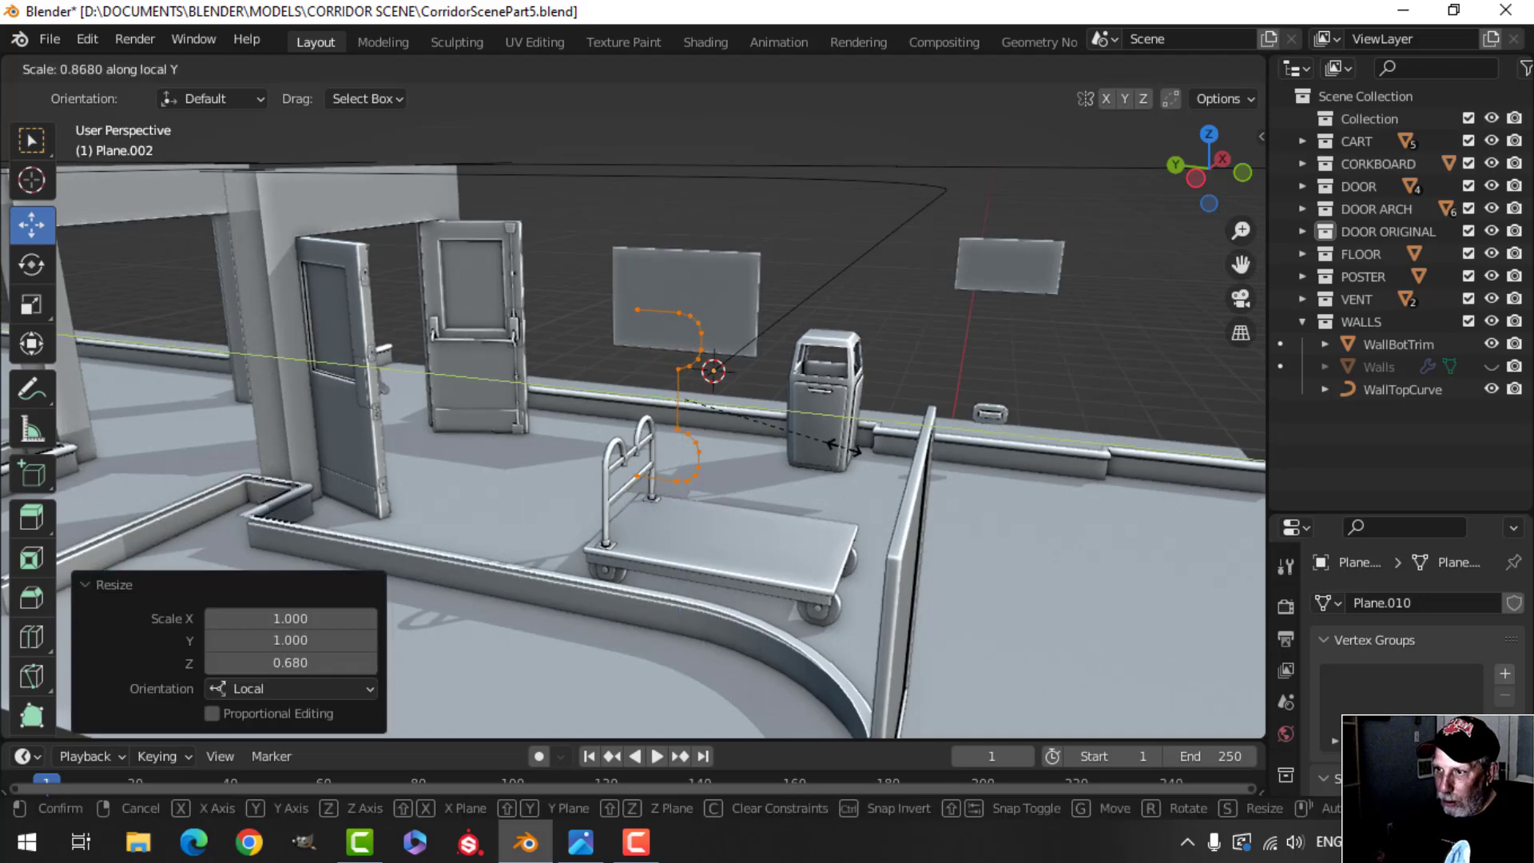
left_click(819, 444)
key("Tab")
Step: Convert the profile mesh to a curve and move it into the WALLS collection
middle_click_drag(782, 439, 671, 424)
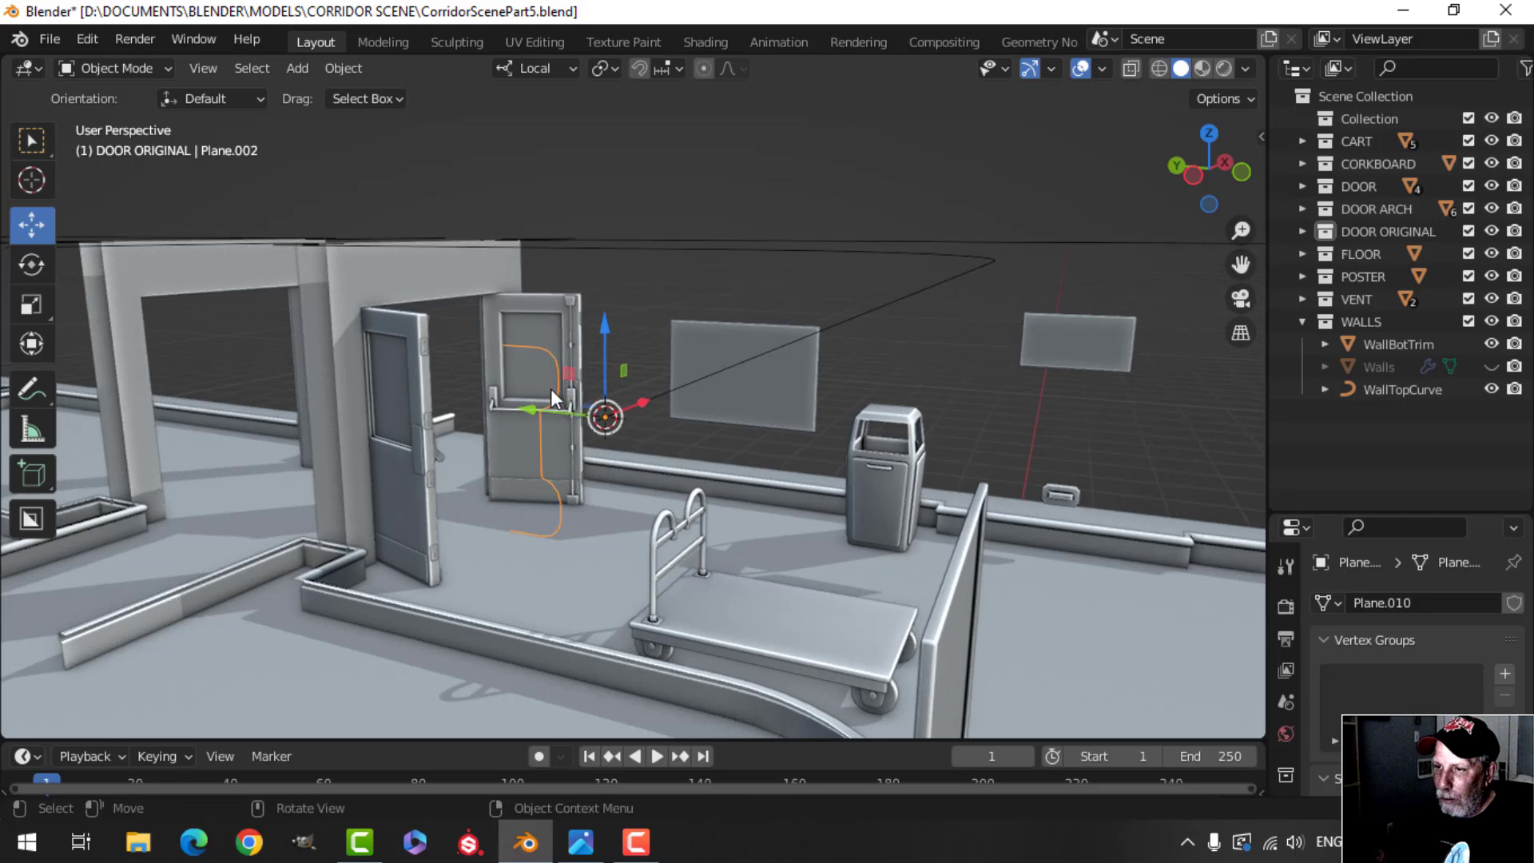
right_click(545, 347)
mouse_move(542, 347)
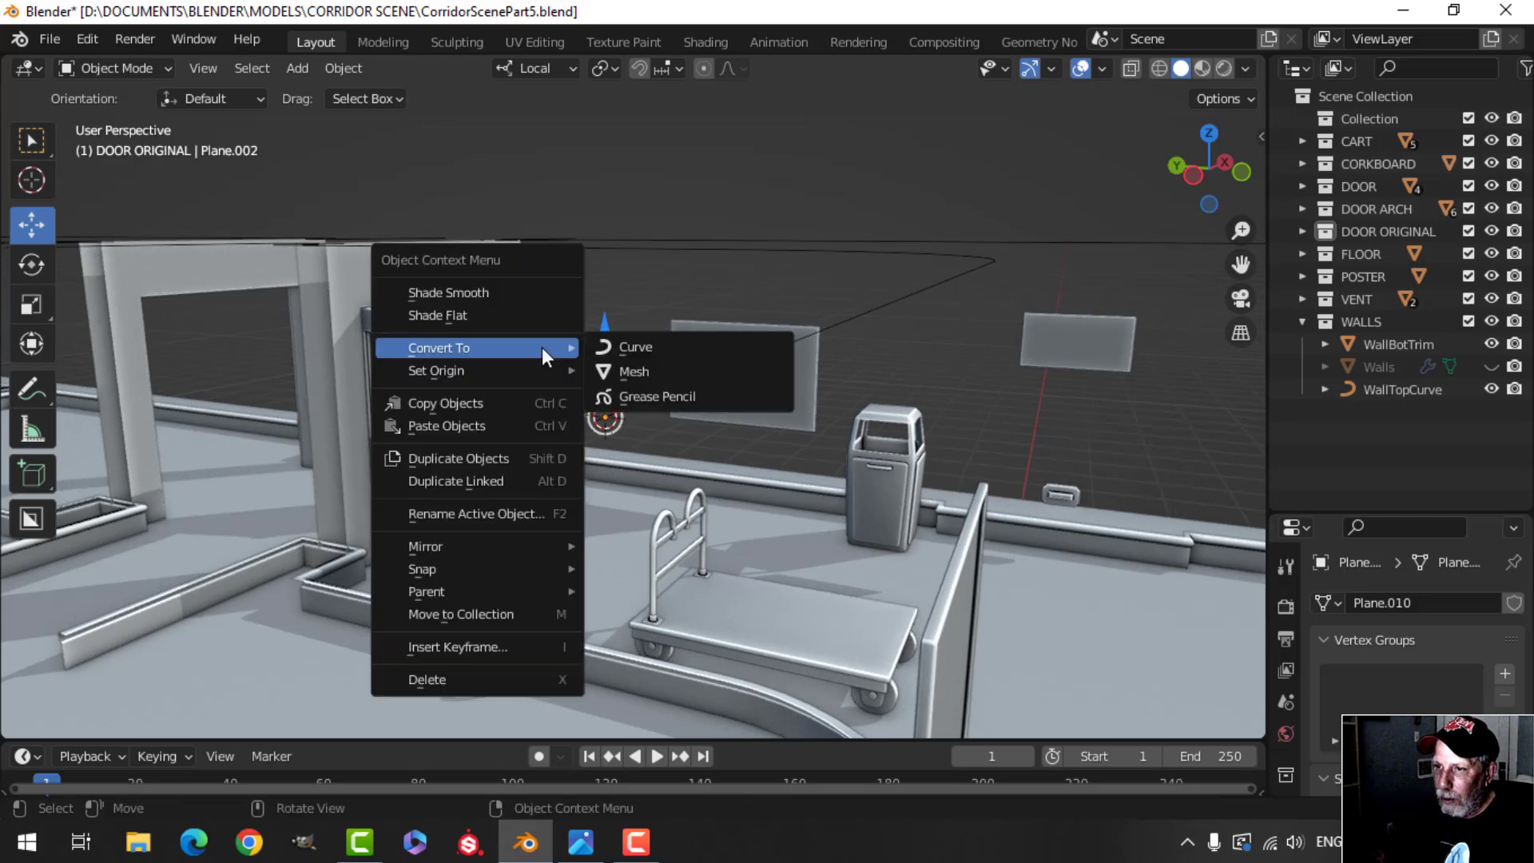
left_click(616, 345)
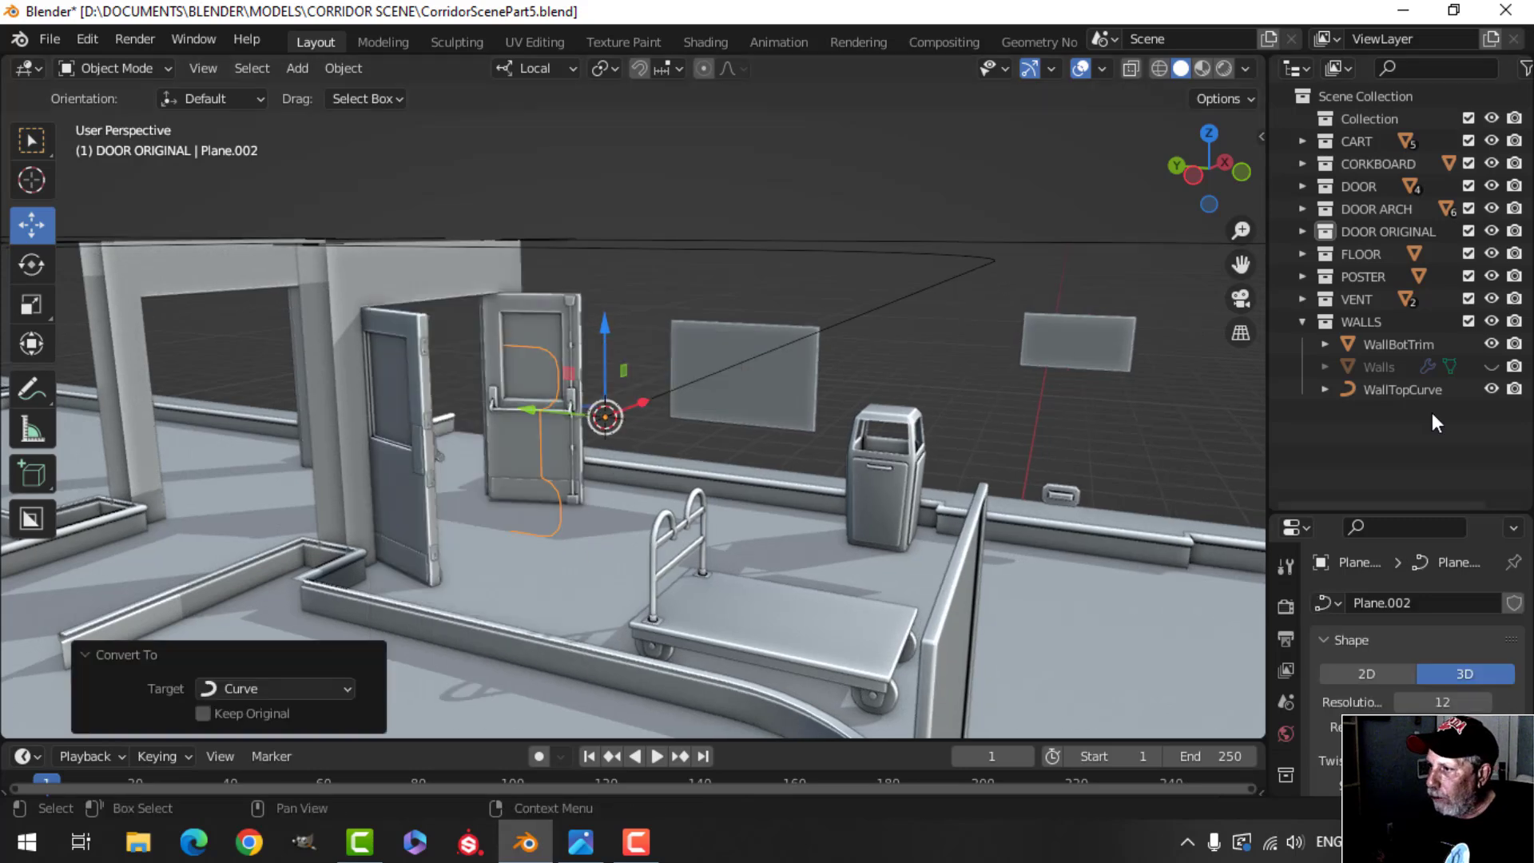
key("m")
left_click(887, 397)
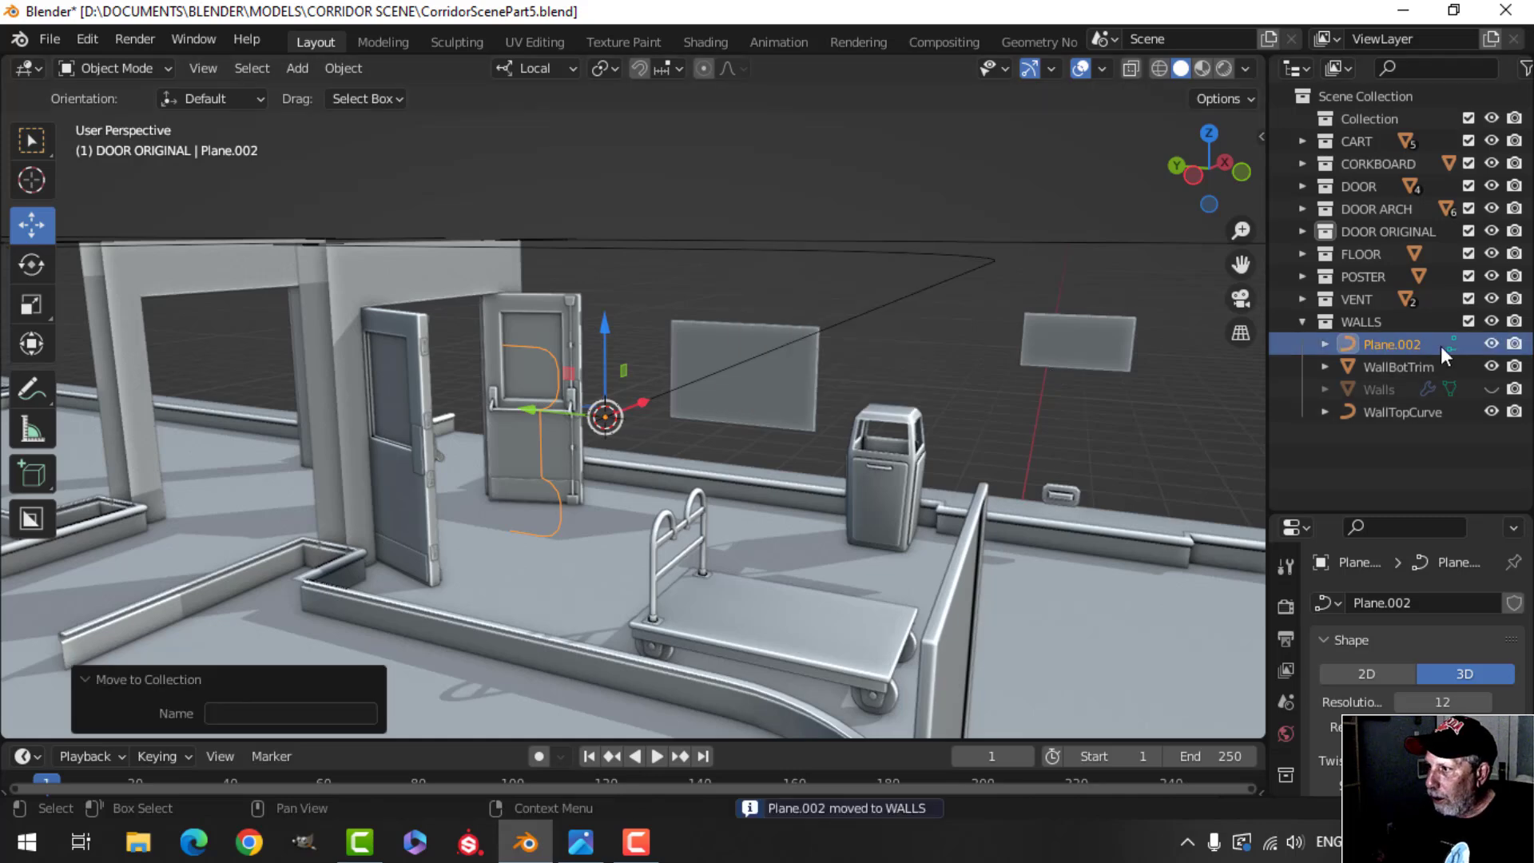
Step: Rename the profile curve WallTopTrim
double_click(1397, 345)
type("Wa")
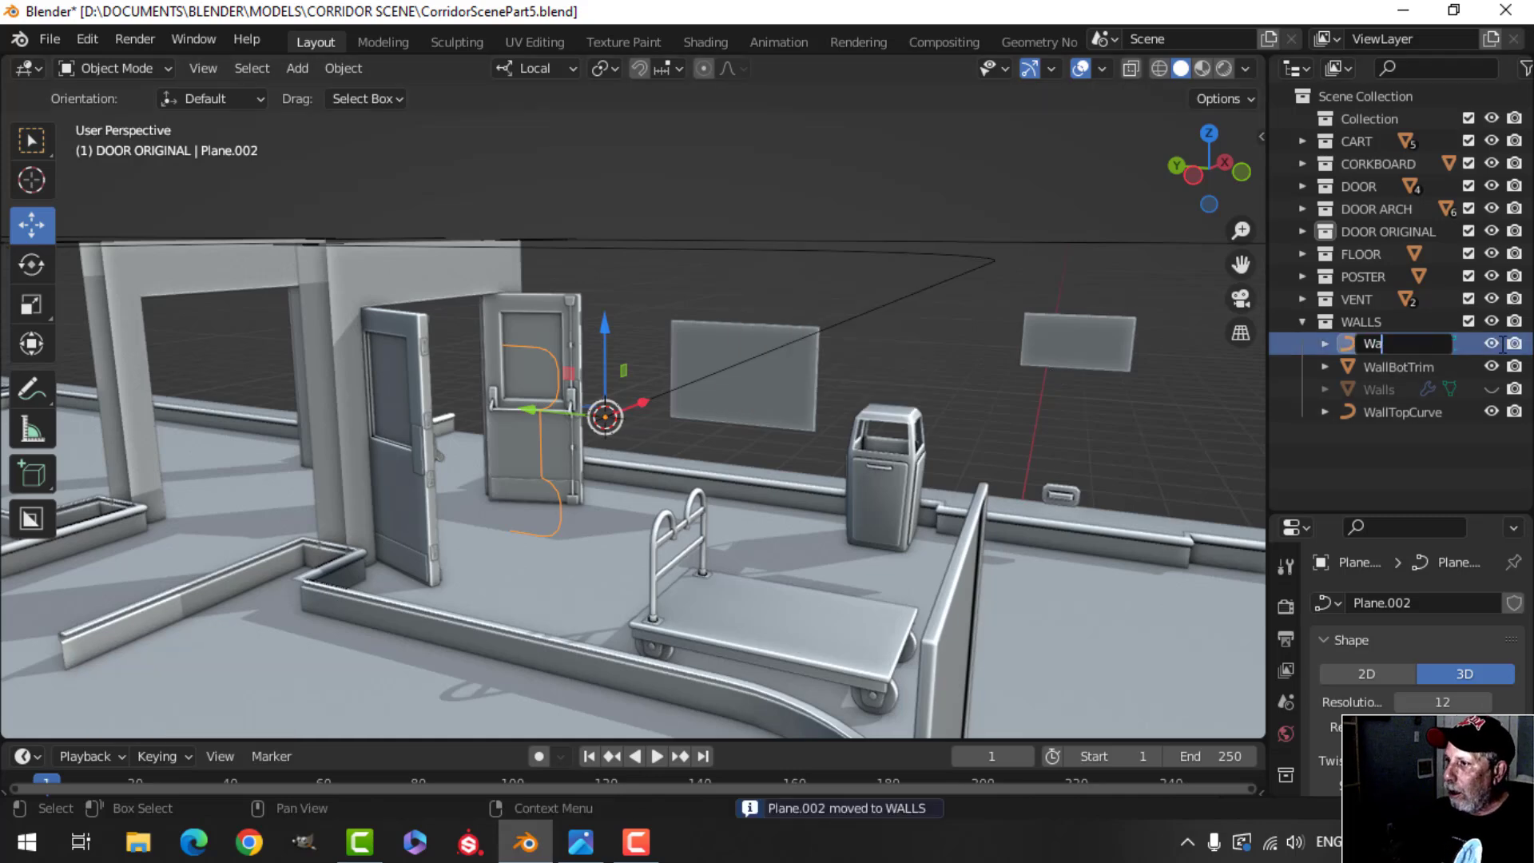
type("ll")
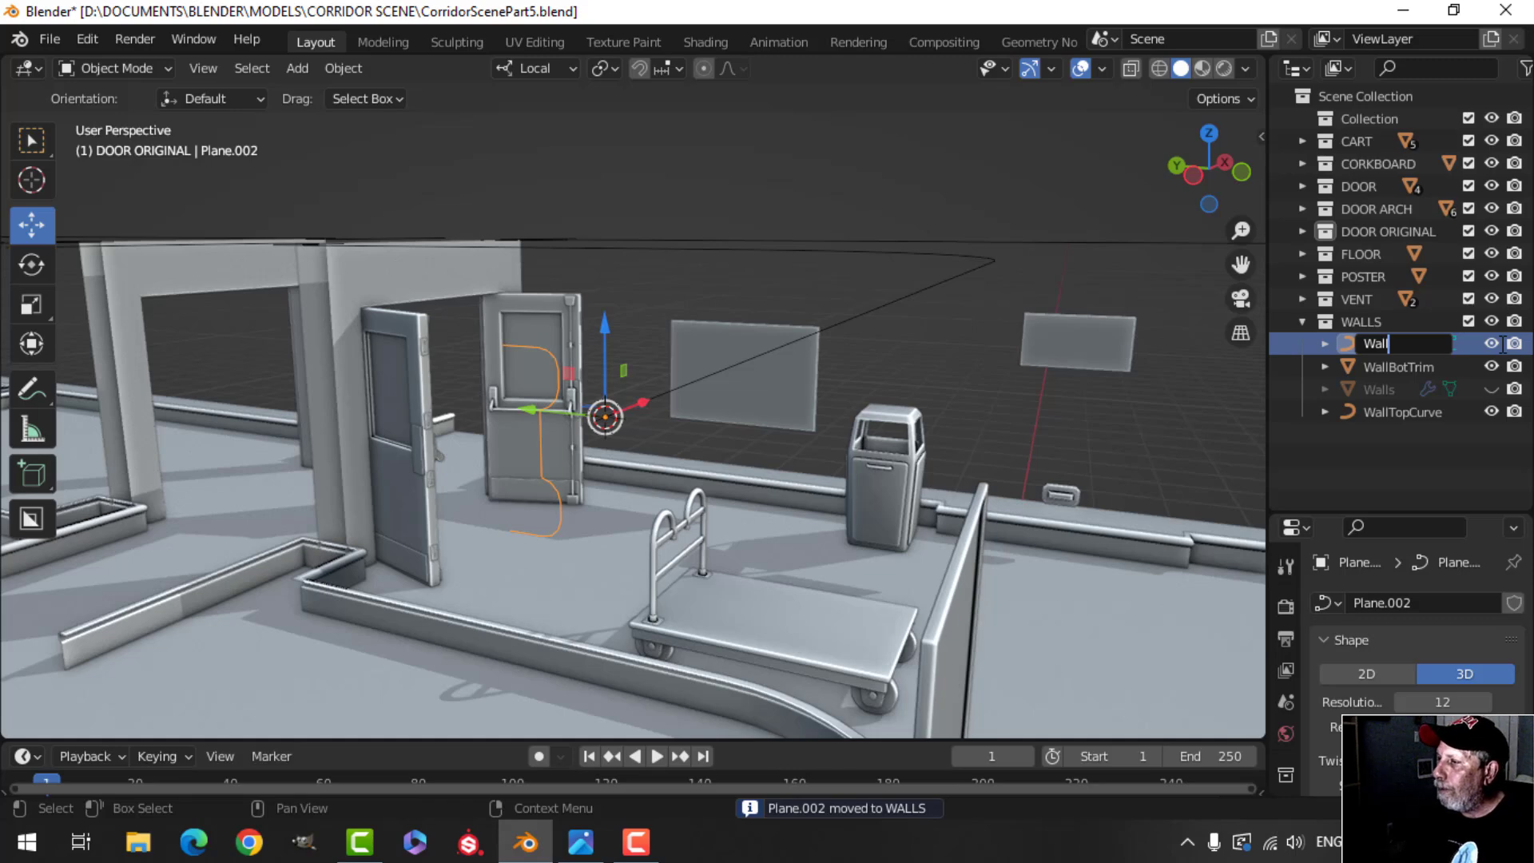
type("T")
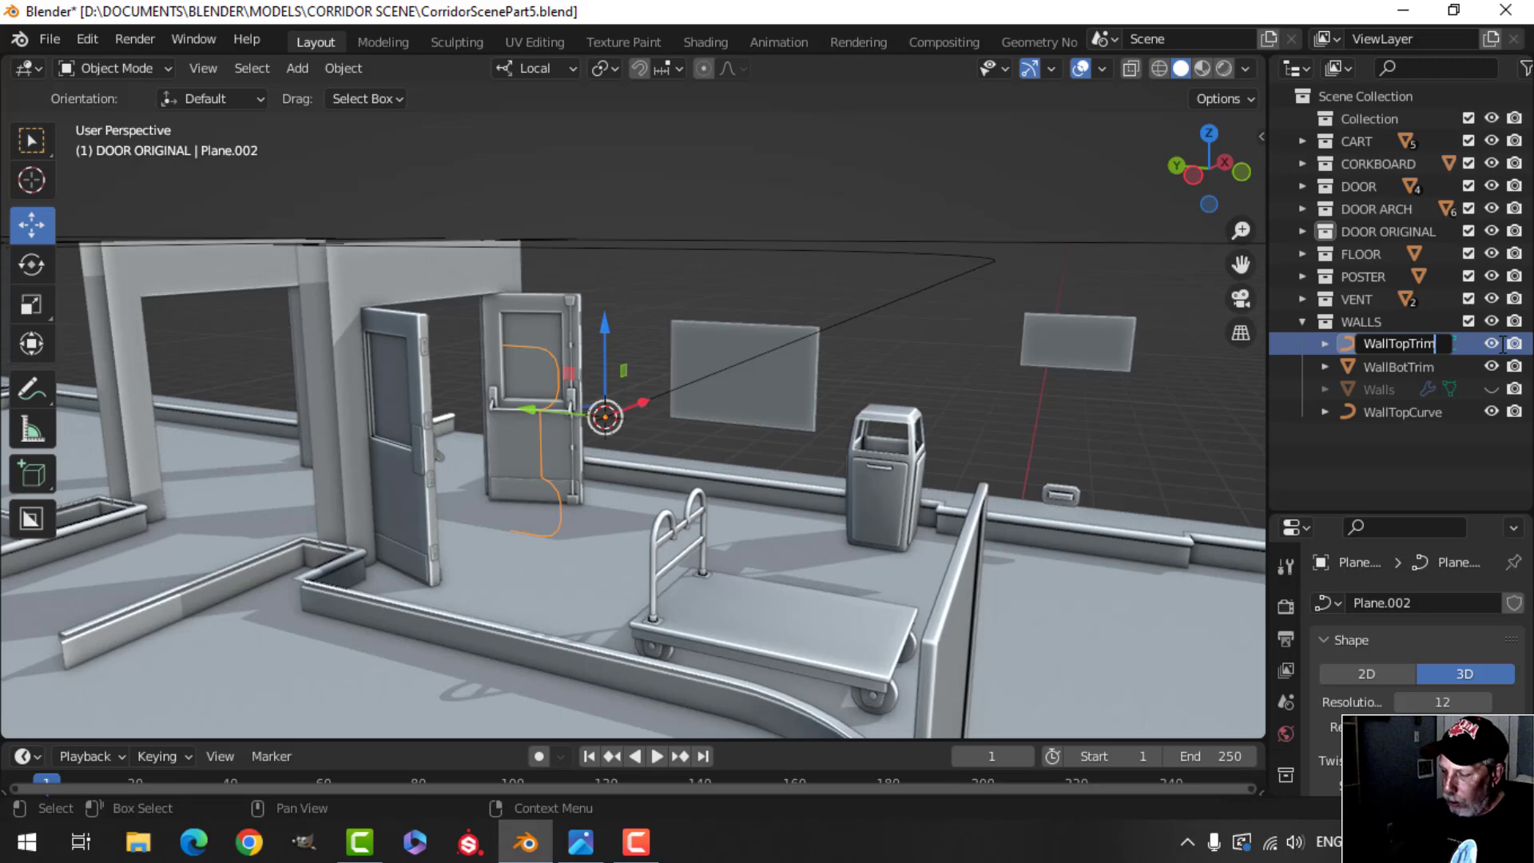
type("opTrim")
key("Return")
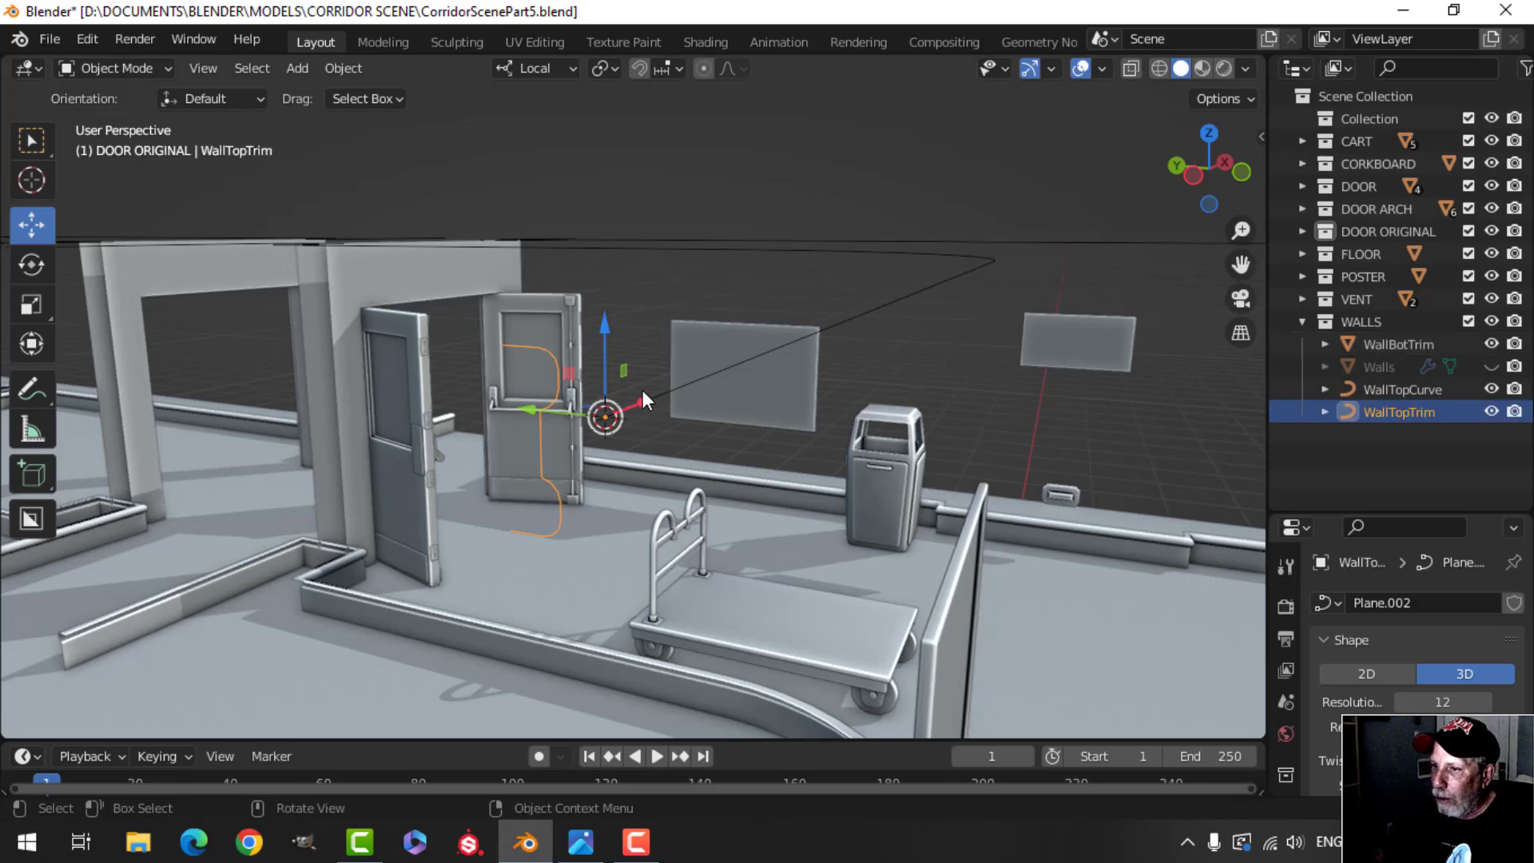
Step: Set WallTopCurve's bevel to Object and assign WallTopTrim as its bevel object
left_click(666, 391)
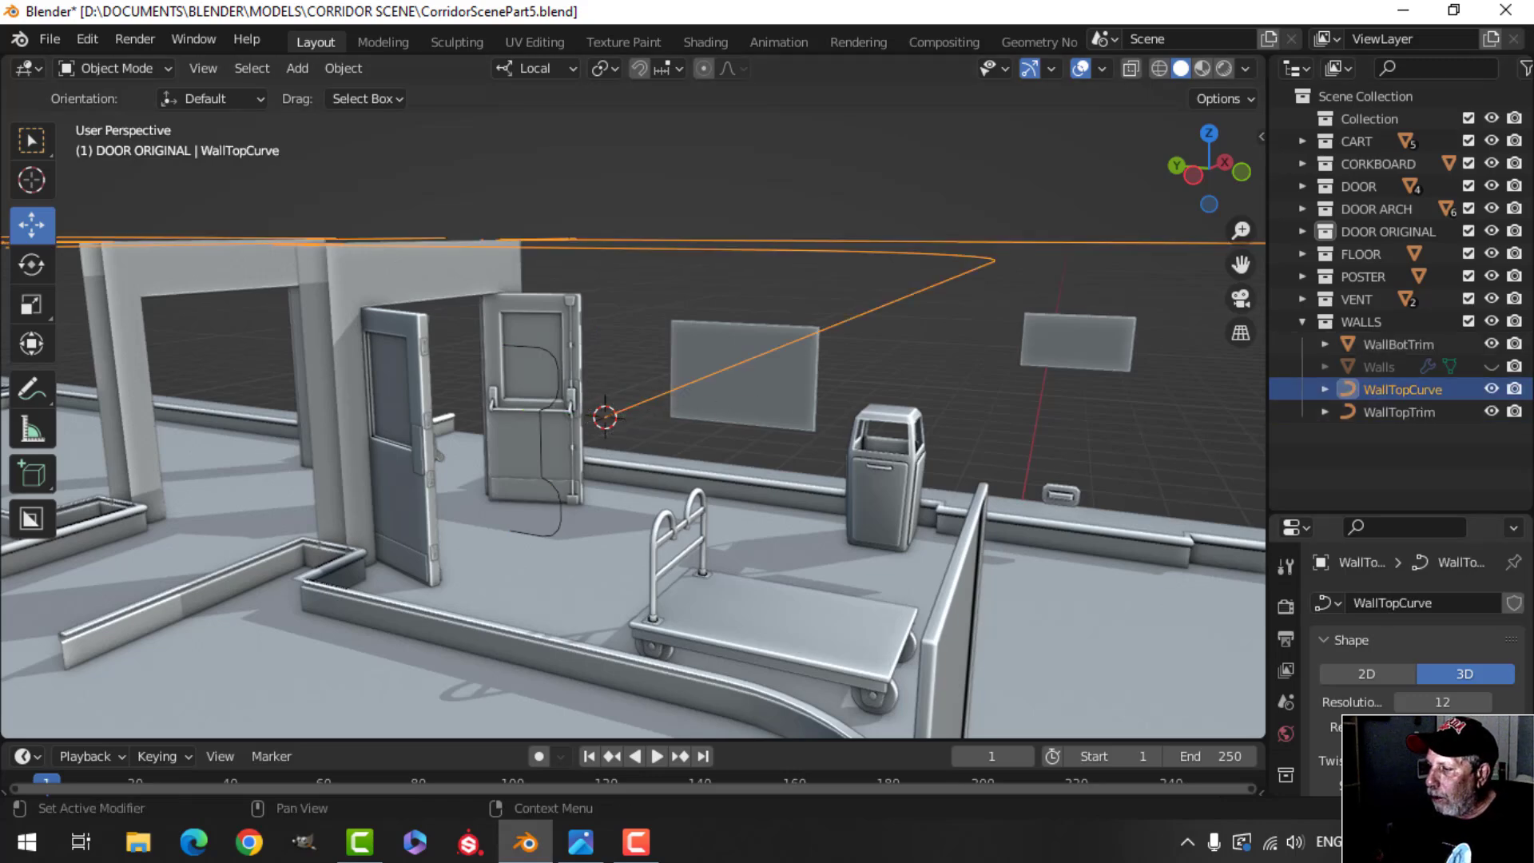
left_click_drag(1341, 515, 1341, 382)
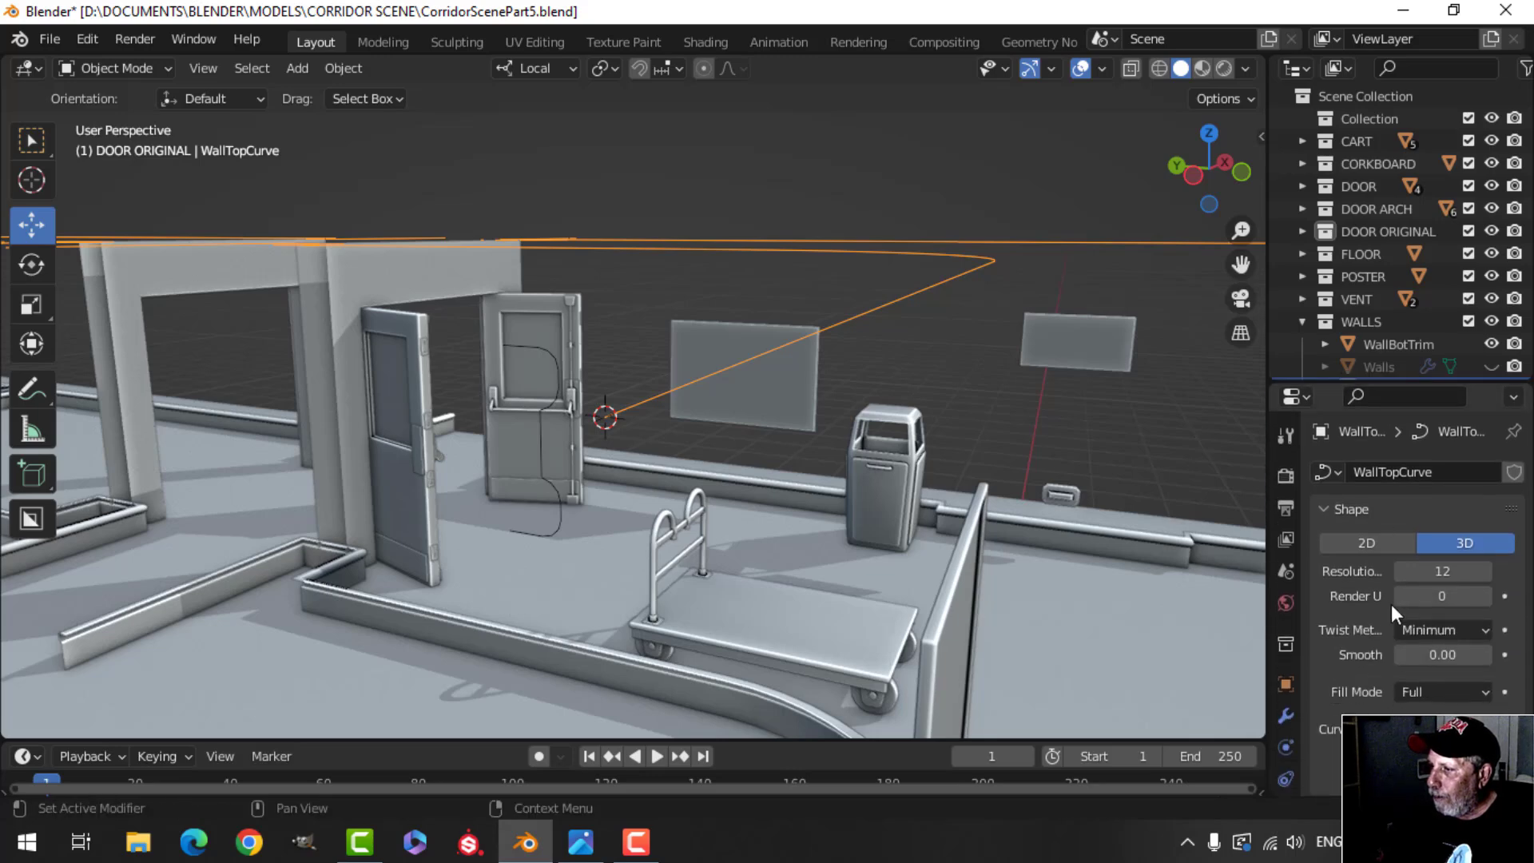
scroll(1370, 602, "down", 10)
left_click(1422, 637)
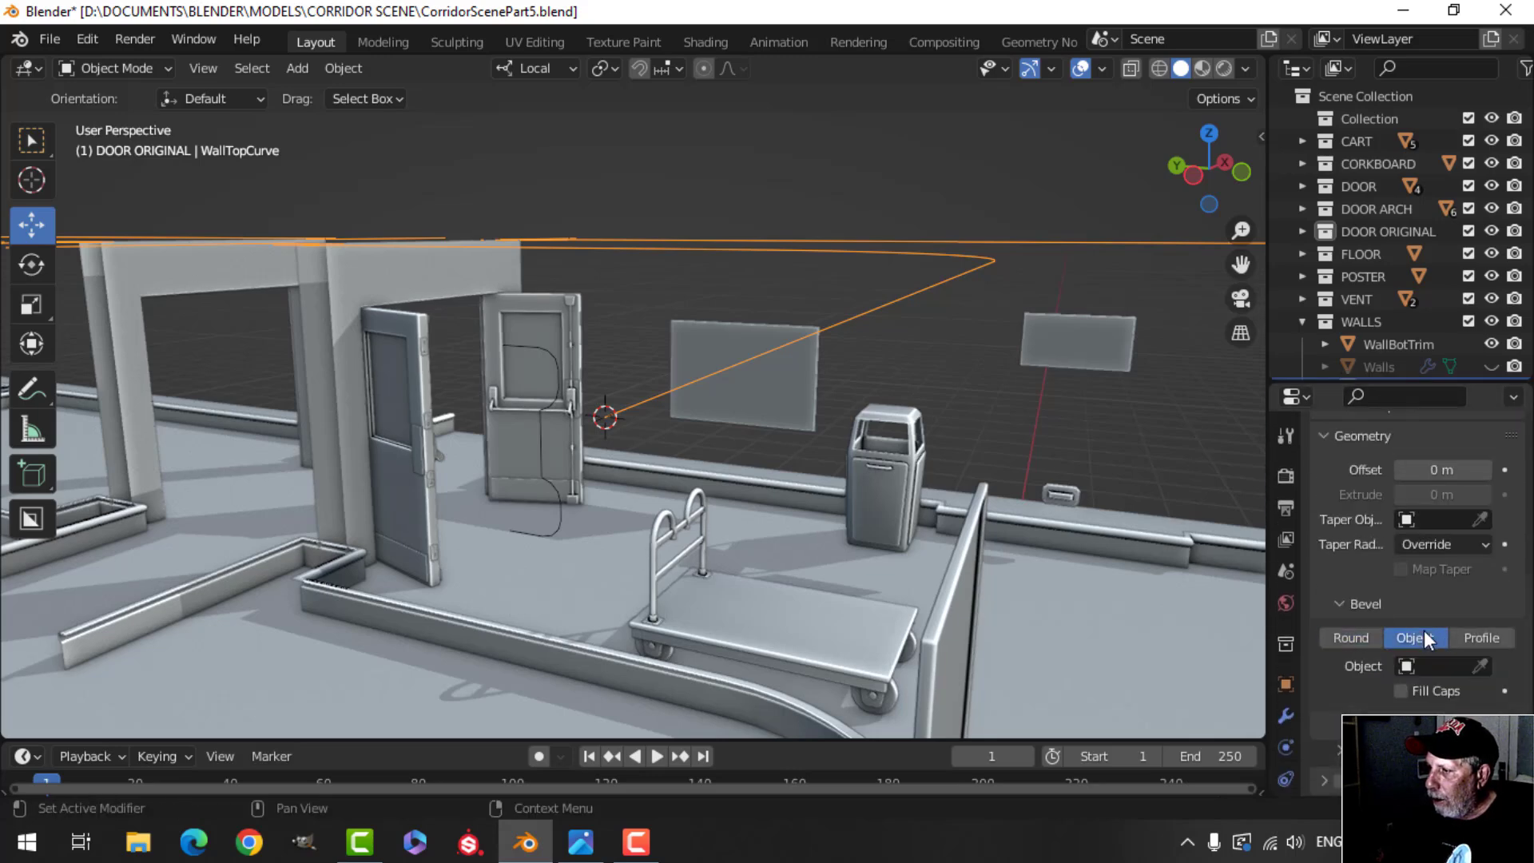
left_click(1436, 665)
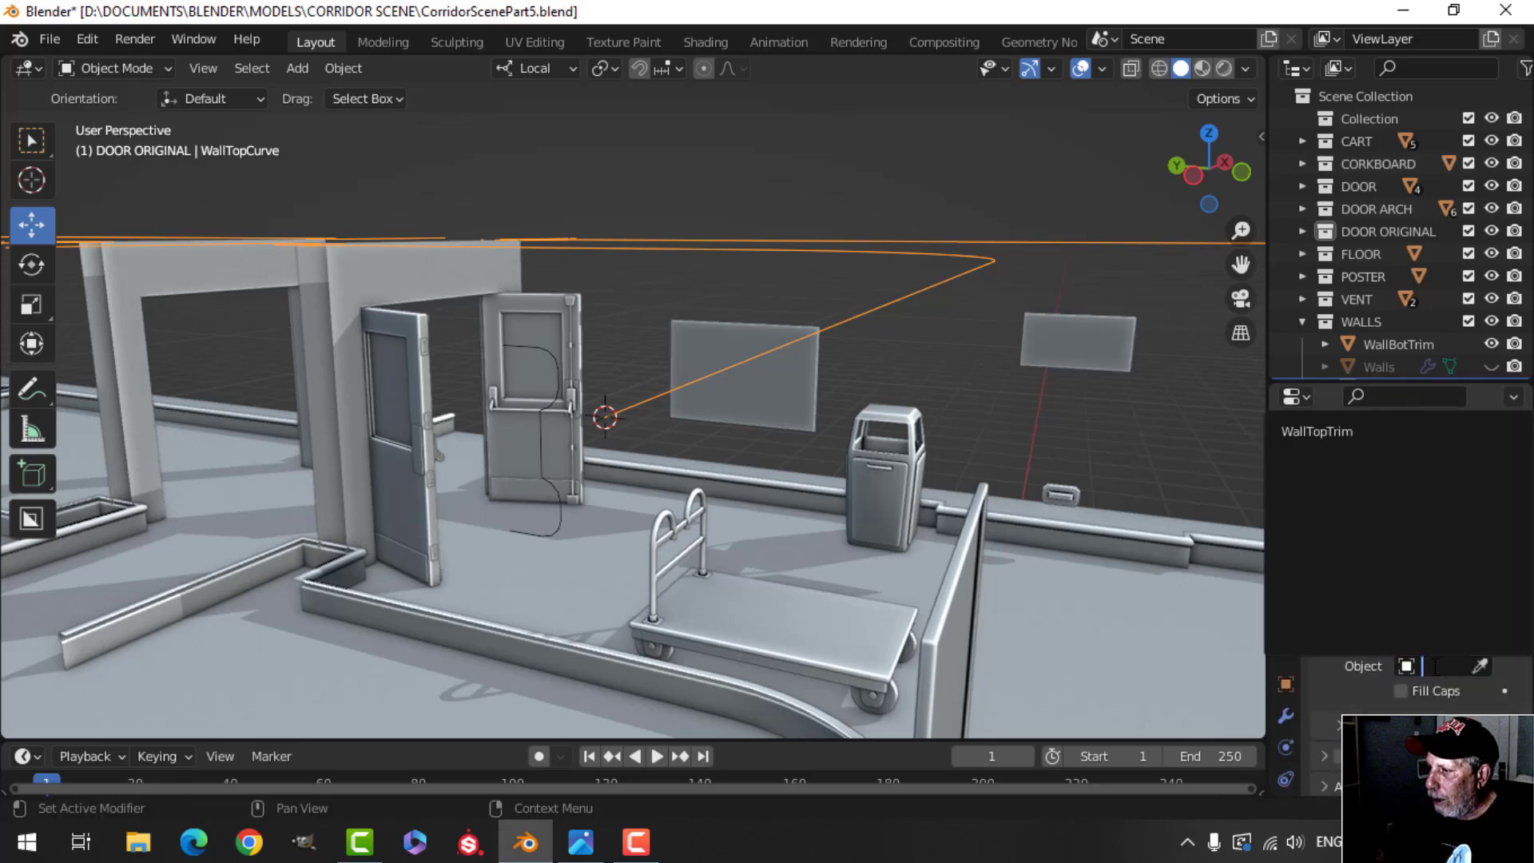
left_click(1317, 431)
Step: Rotate all points of the WallTopTrim profile 90° about local Y in Edit Mode
middle_click_drag(797, 458, 641, 400, "shift")
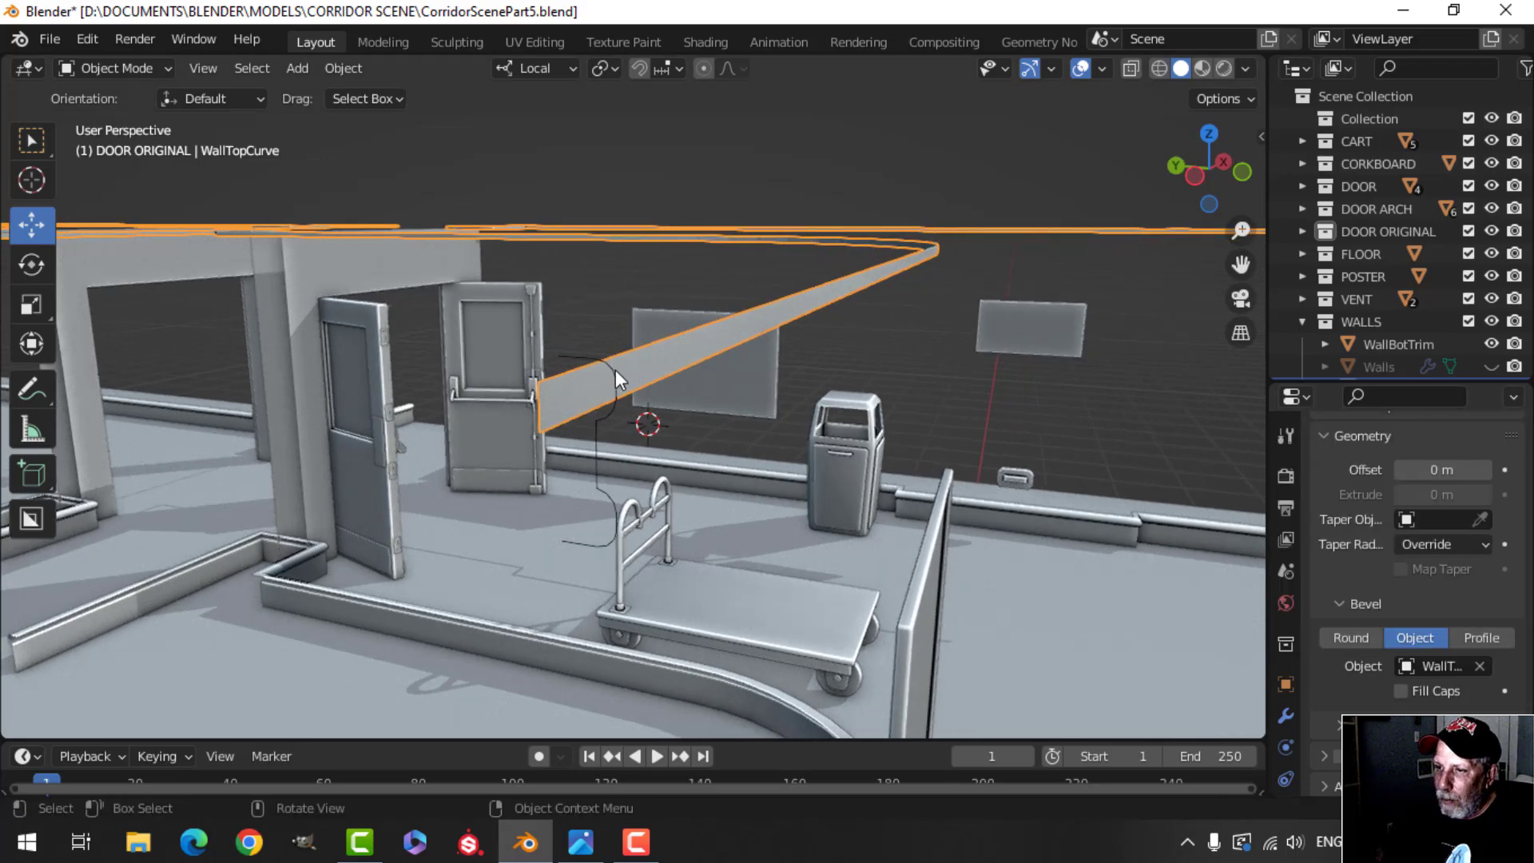
left_click(615, 371)
key("Tab")
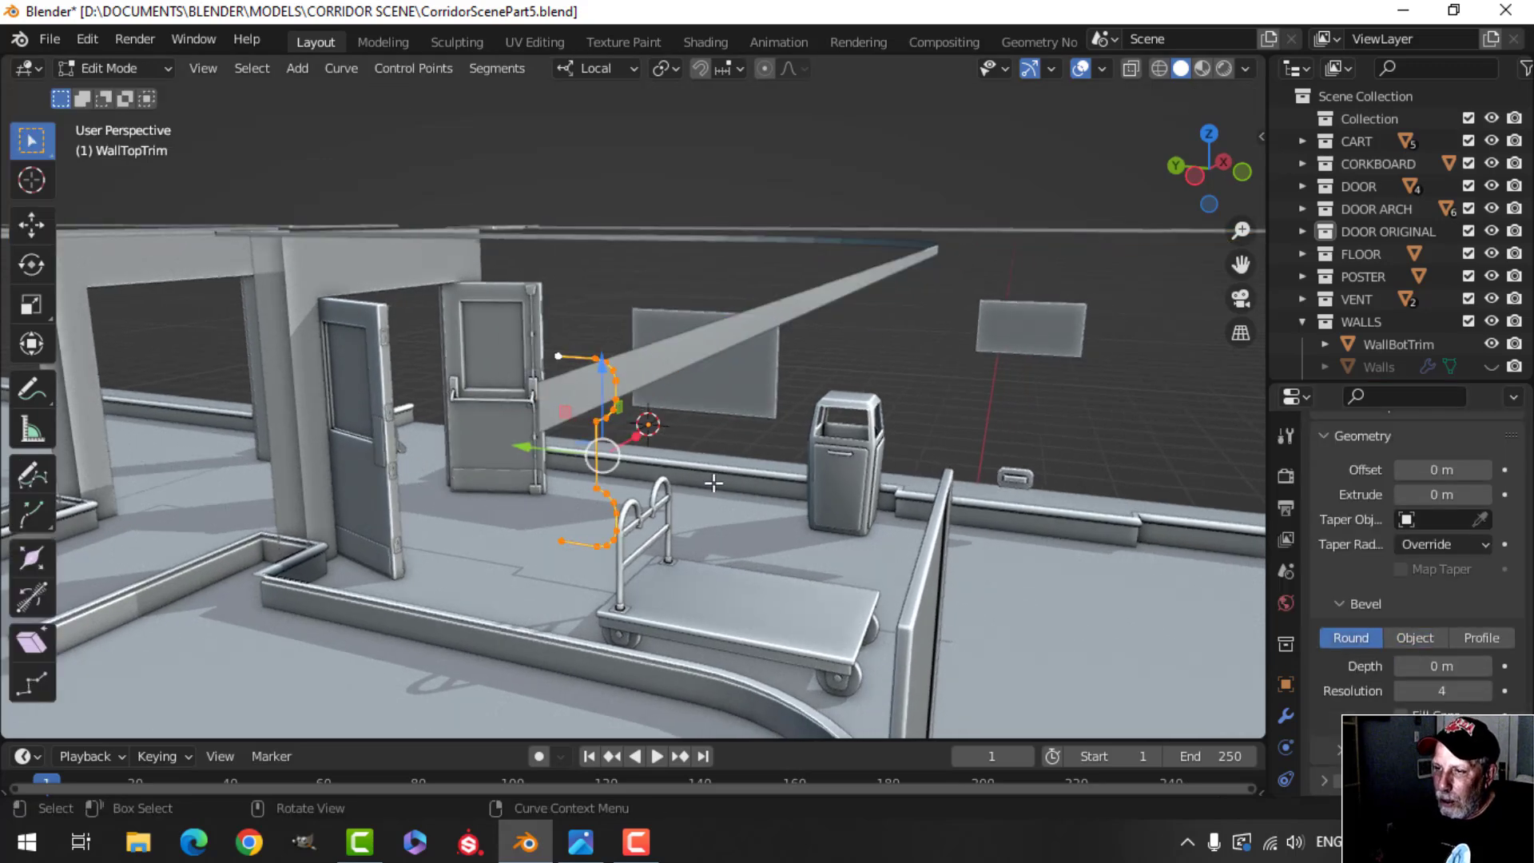
mouse_move(713, 483)
middle_mouse_down("shift")
mouse_move(687, 475)
mouse_move(705, 468)
middle_mouse_up("shift")
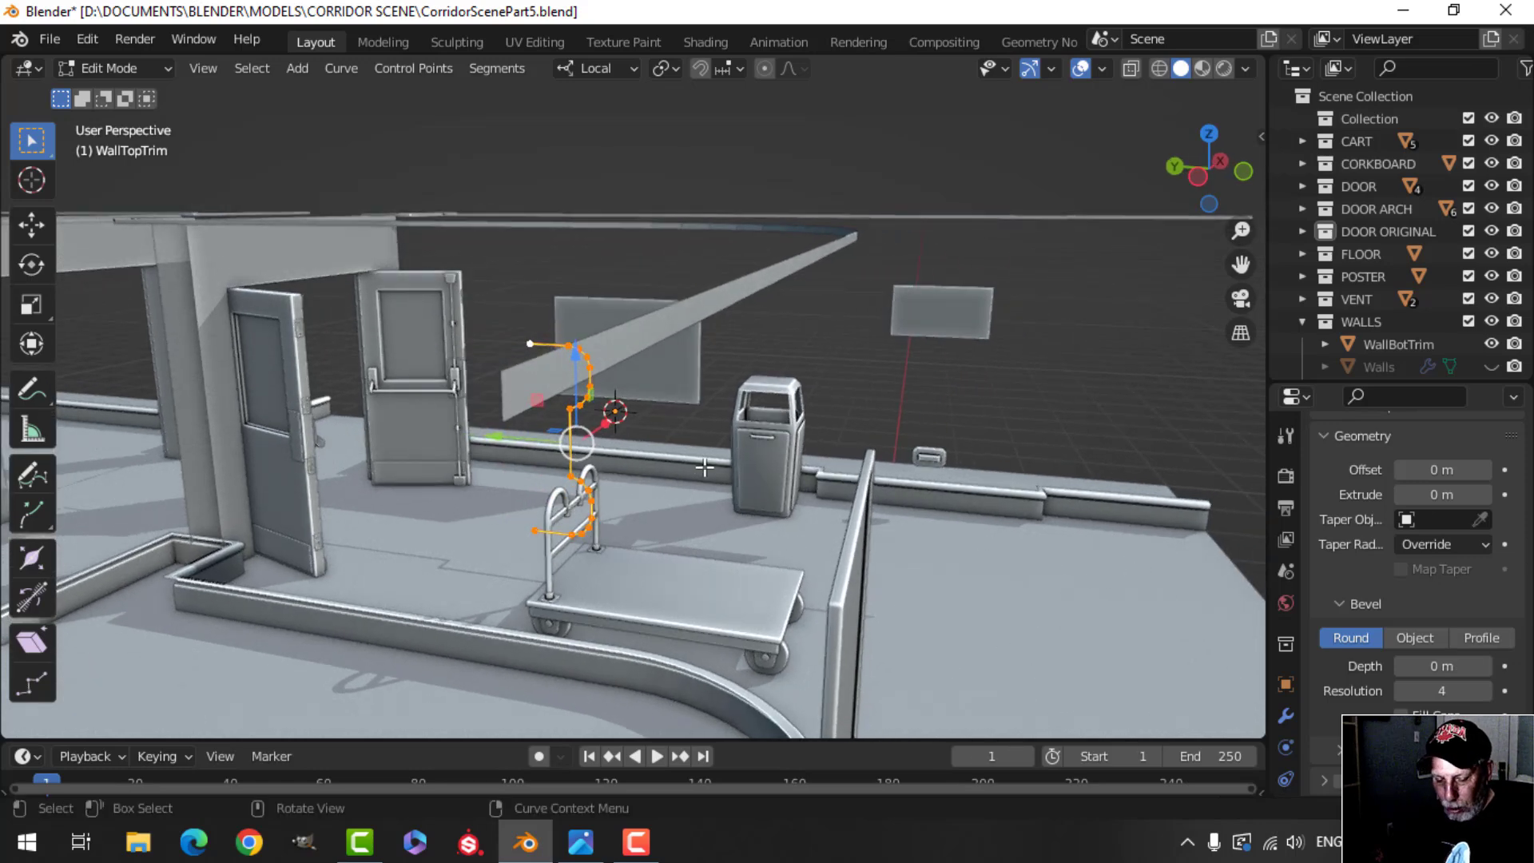
type("ry")
type("90")
key("Return")
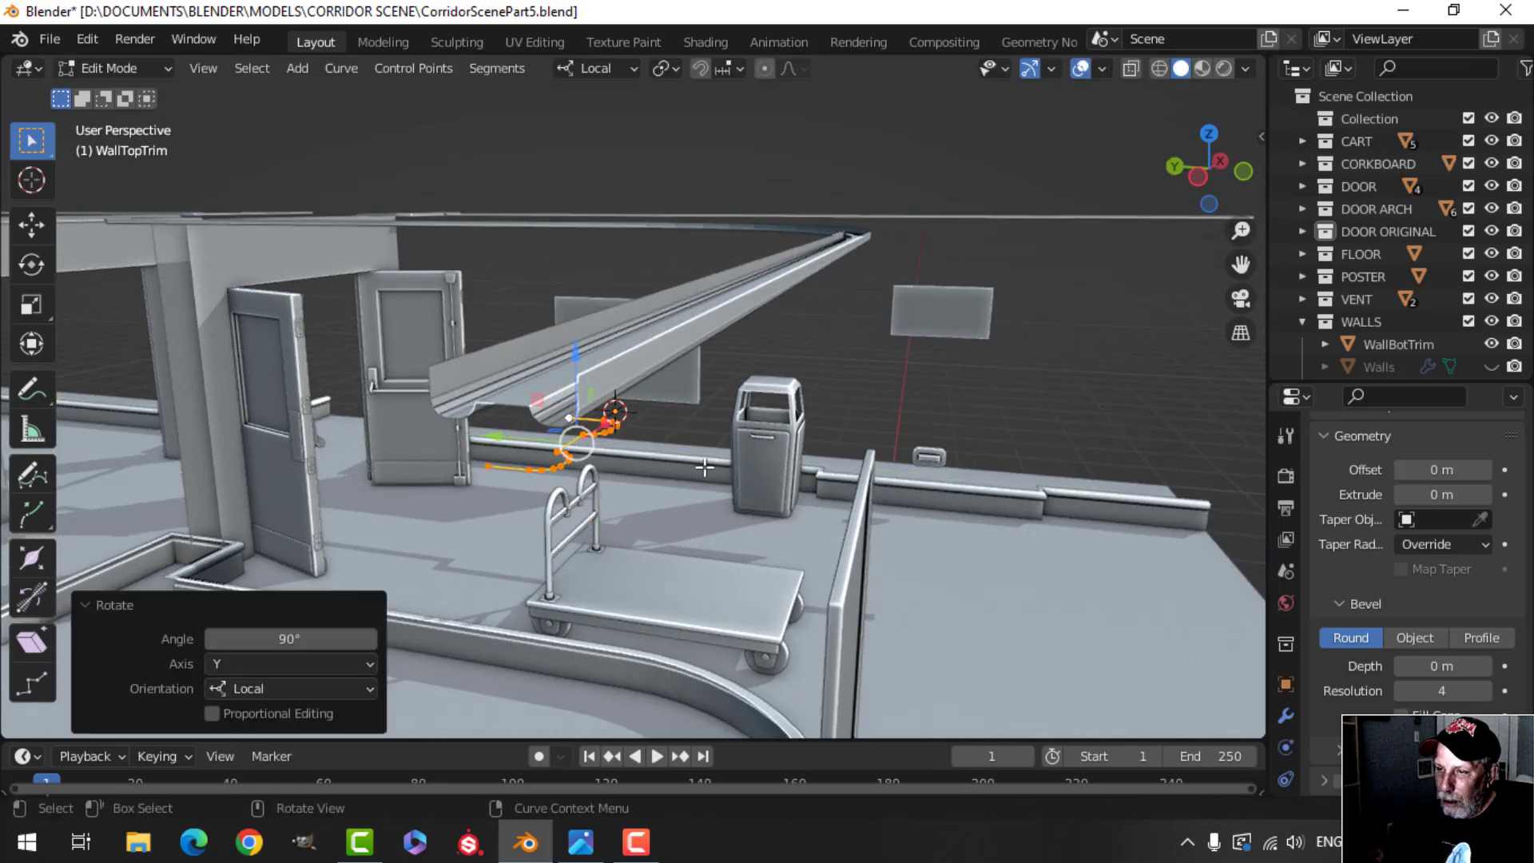
type("ry")
type("90")
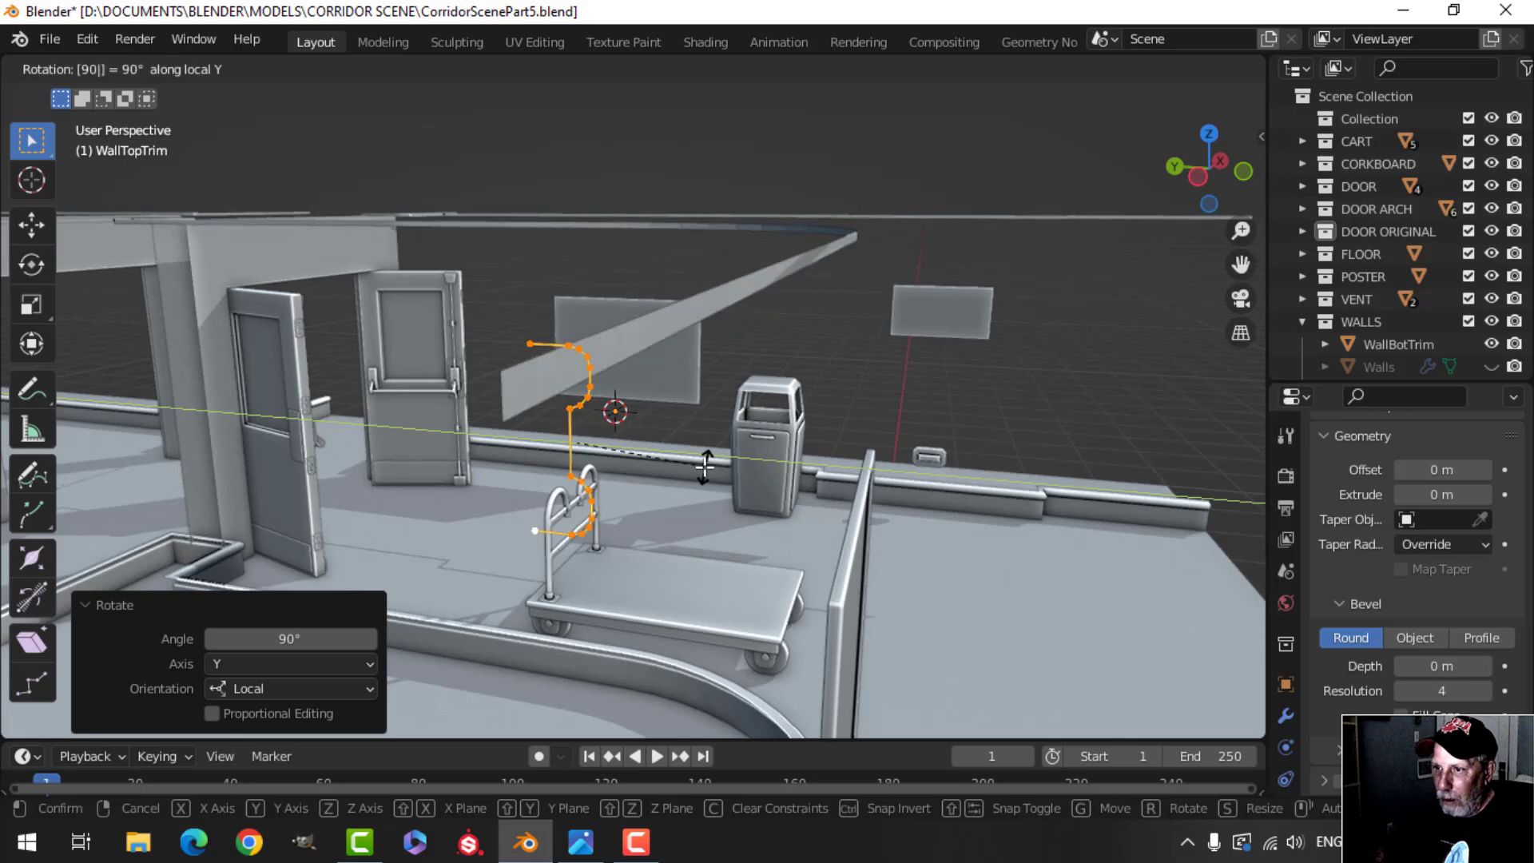
key("Return")
Step: Rotate all points of the WallTopTrim profile 90° about local Z
type("r")
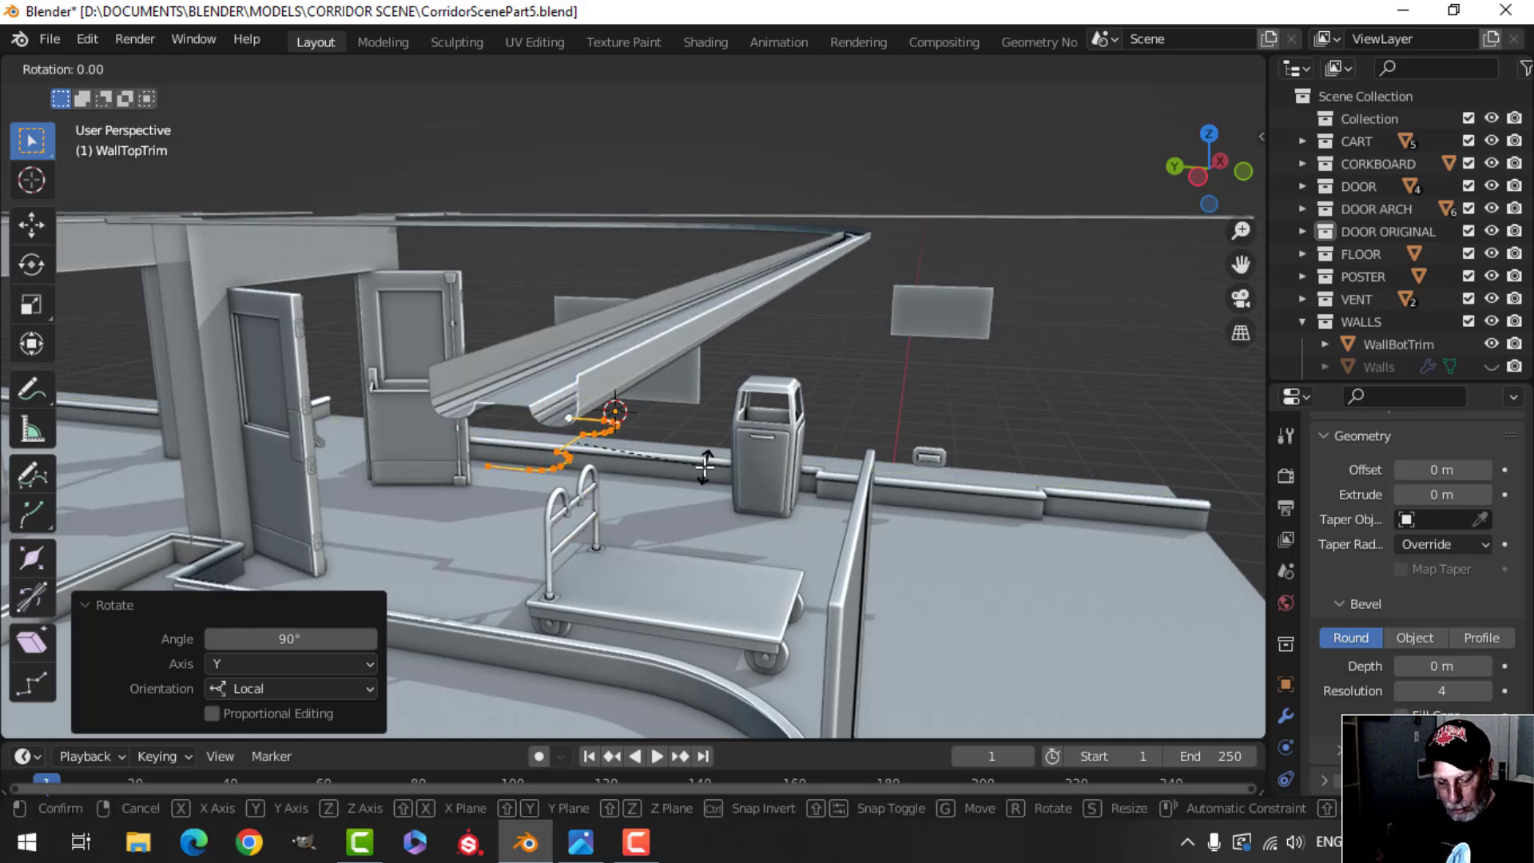
type("z90")
key("Return")
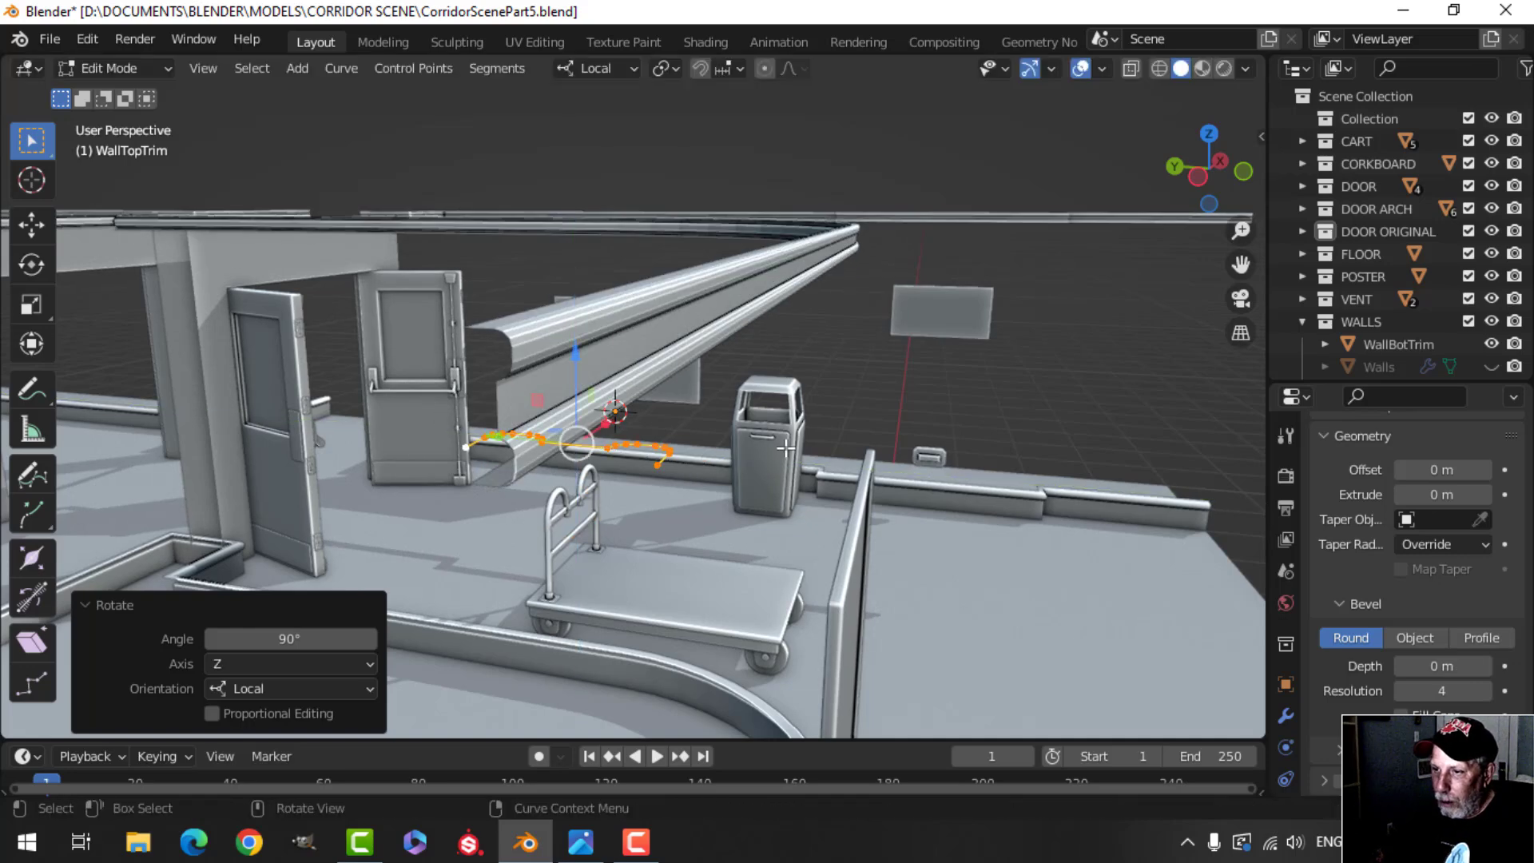
Step: Unhide the Walls object and return to editing the WallTopTrim profile's points
key("Tab")
middle_click_drag(797, 434, 808, 472)
scroll(708, 420, "up", 5)
key("Tab")
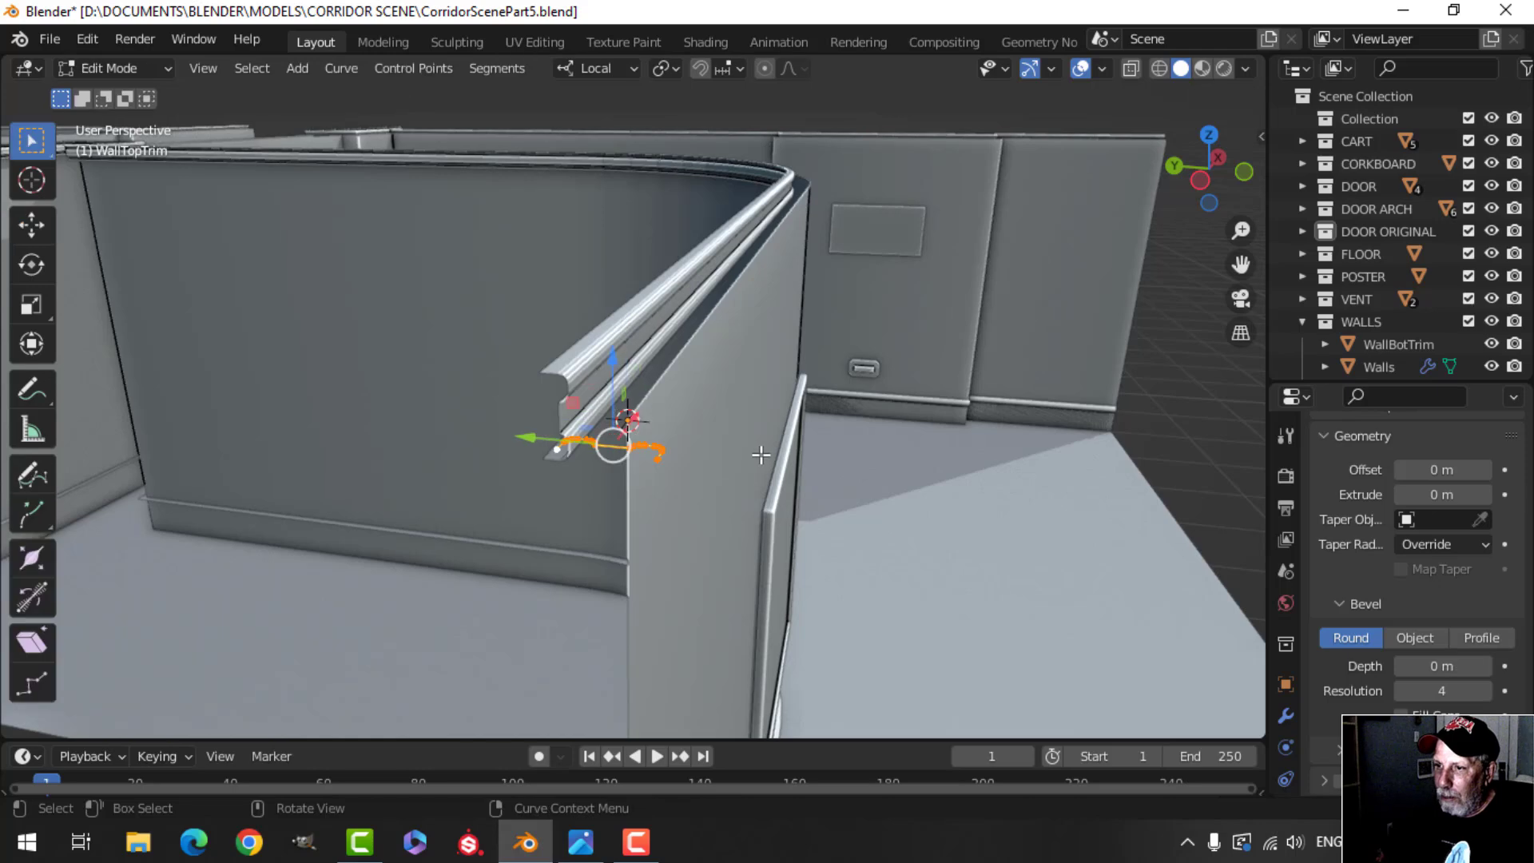
Step: Move the profile points about 0.13 m along local X to bring the trim against the wall
left_click_drag(534, 436, 619, 431)
key("g")
key("x")
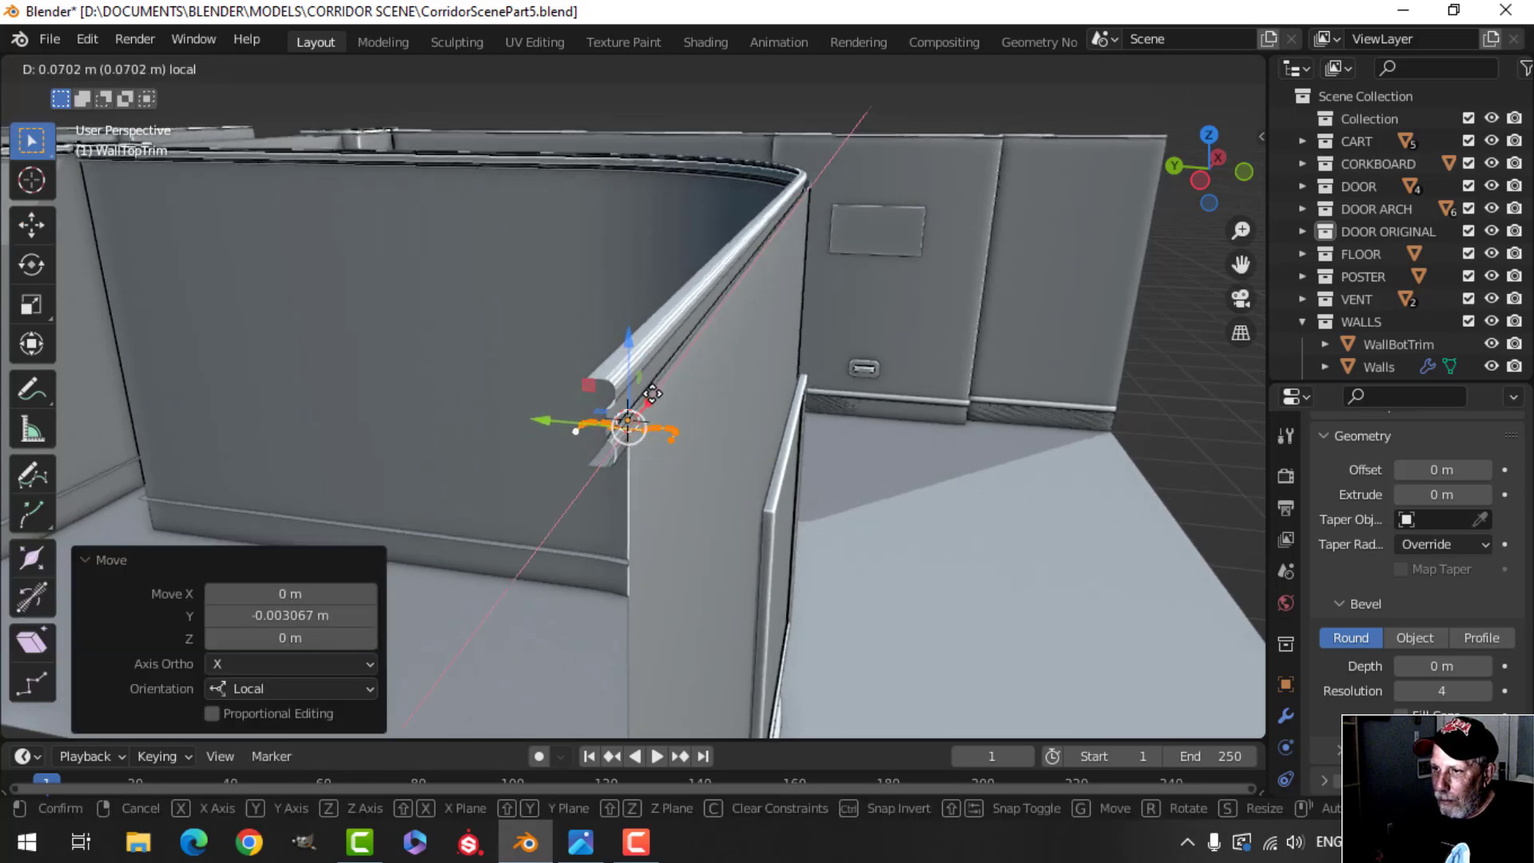
left_click_drag(662, 385, 668, 381)
Step: Lower the trim by moving the profile points about -0.05 m along local Y
middle_click_drag(962, 408, 801, 449)
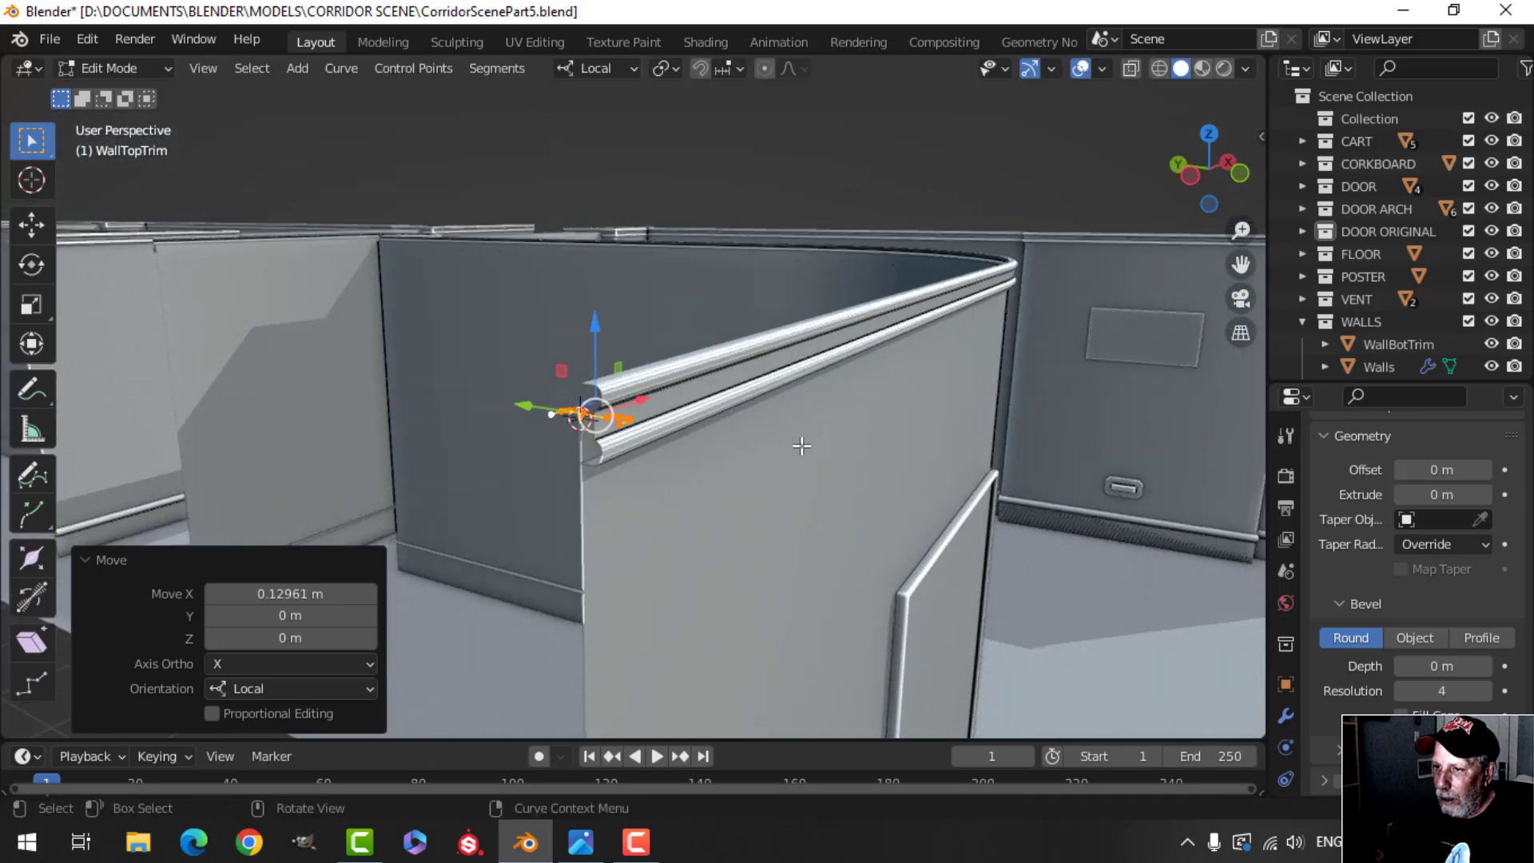
scroll(802, 448, "up", 2)
middle_click_drag(704, 464, 775, 470, "shift")
key("g")
key("y")
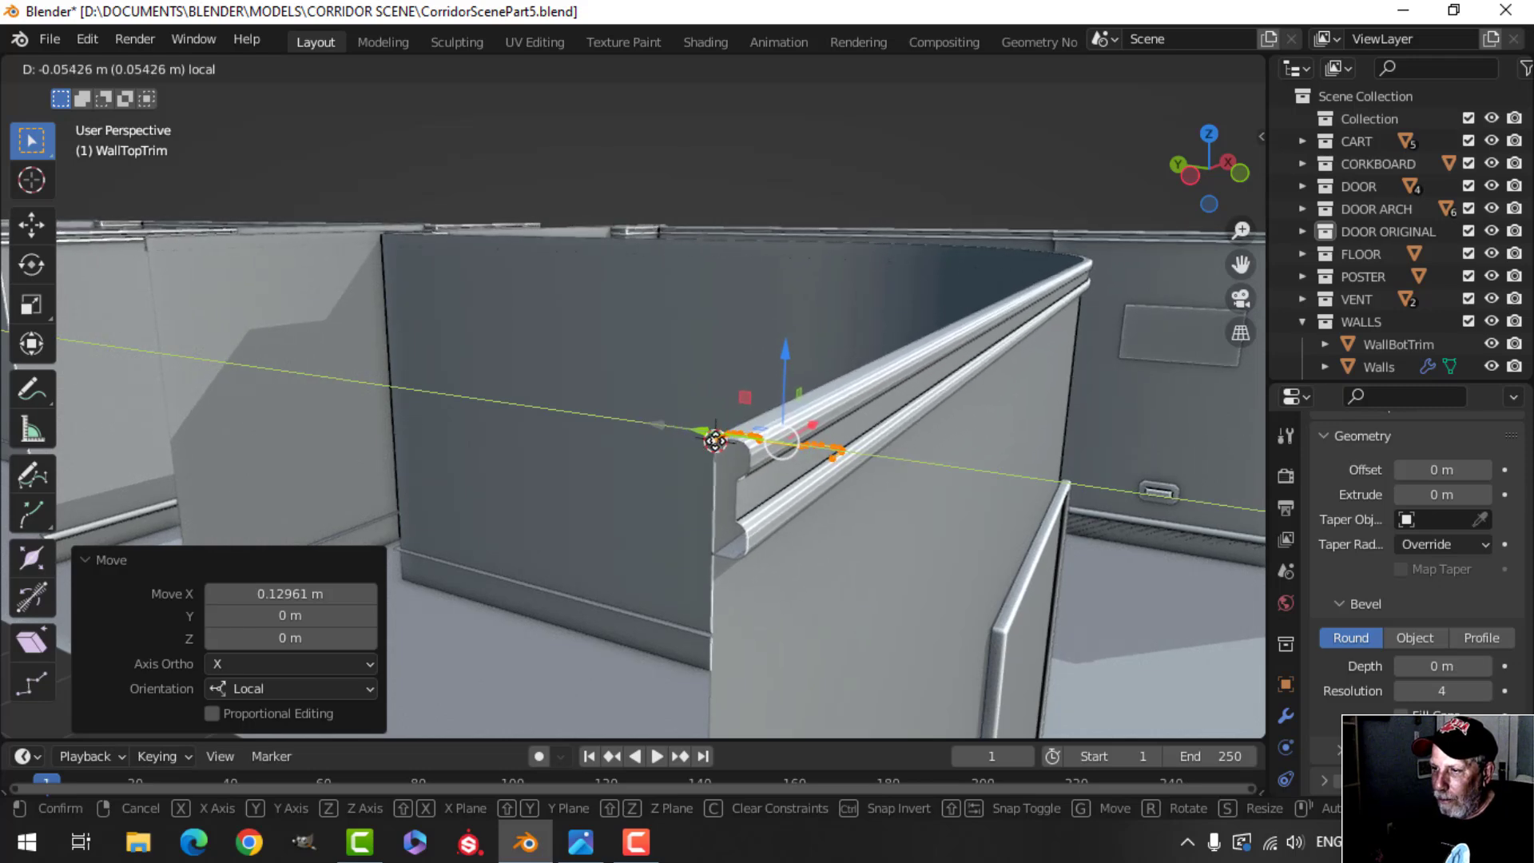
left_click(976, 472)
Step: Scale the profile points to about 0.705 and shift them along local Y to line up with the wall's top edge
key("s")
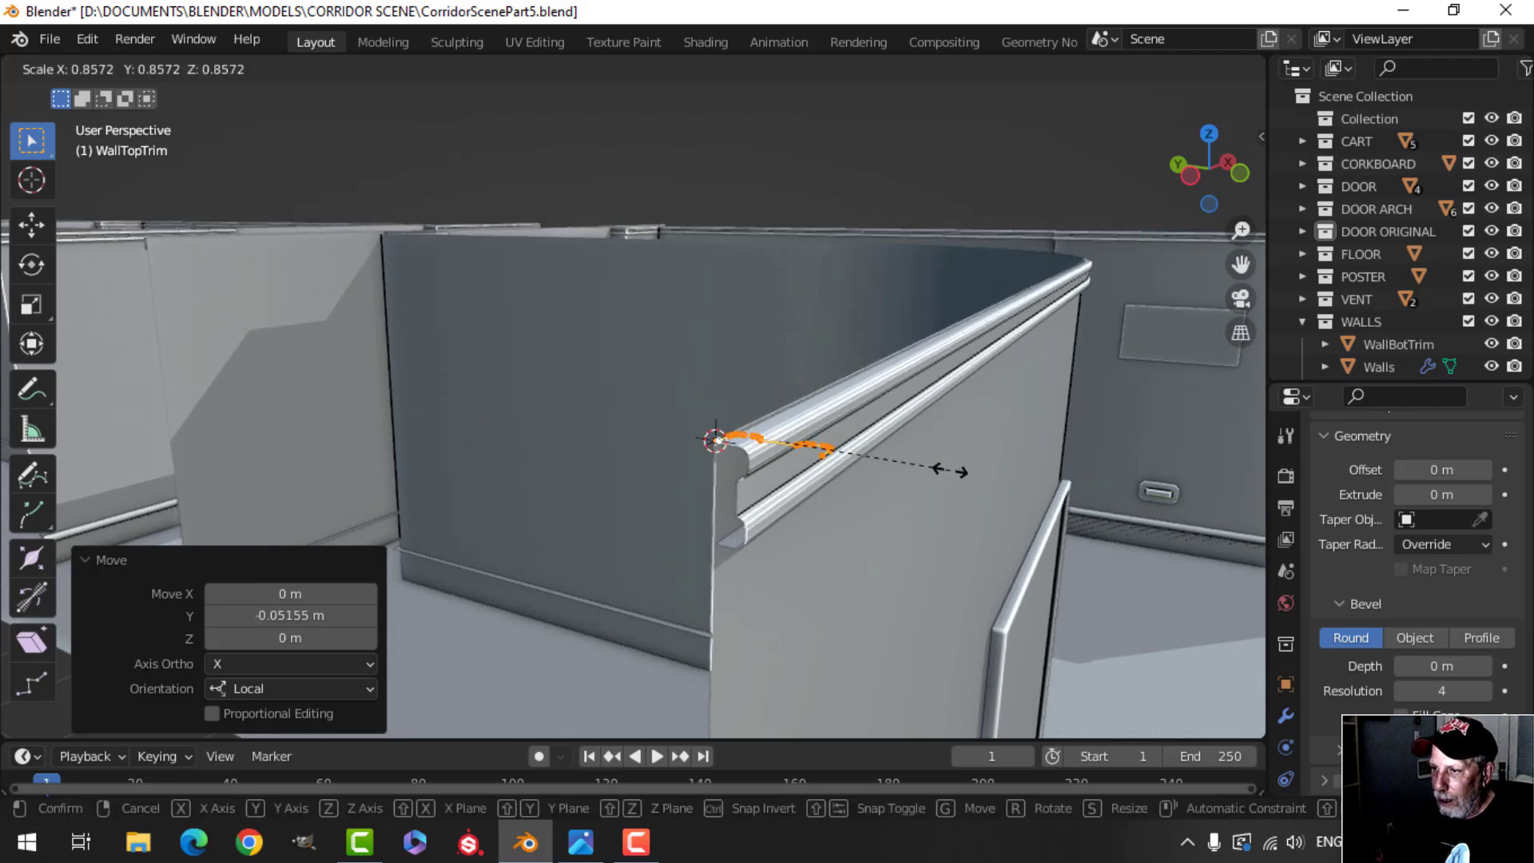
left_click(919, 467)
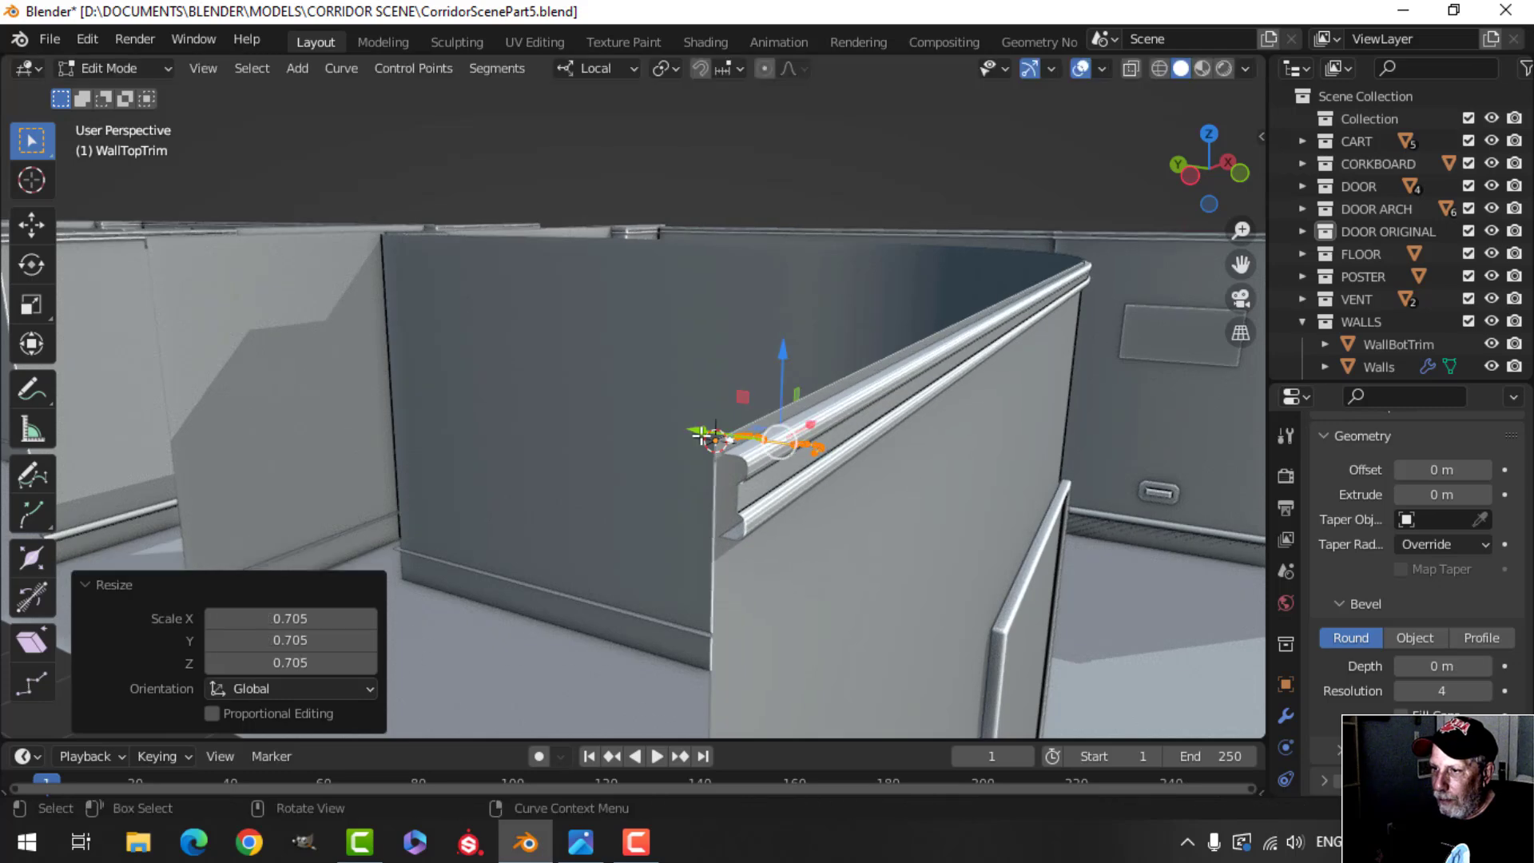
key("g")
key("y")
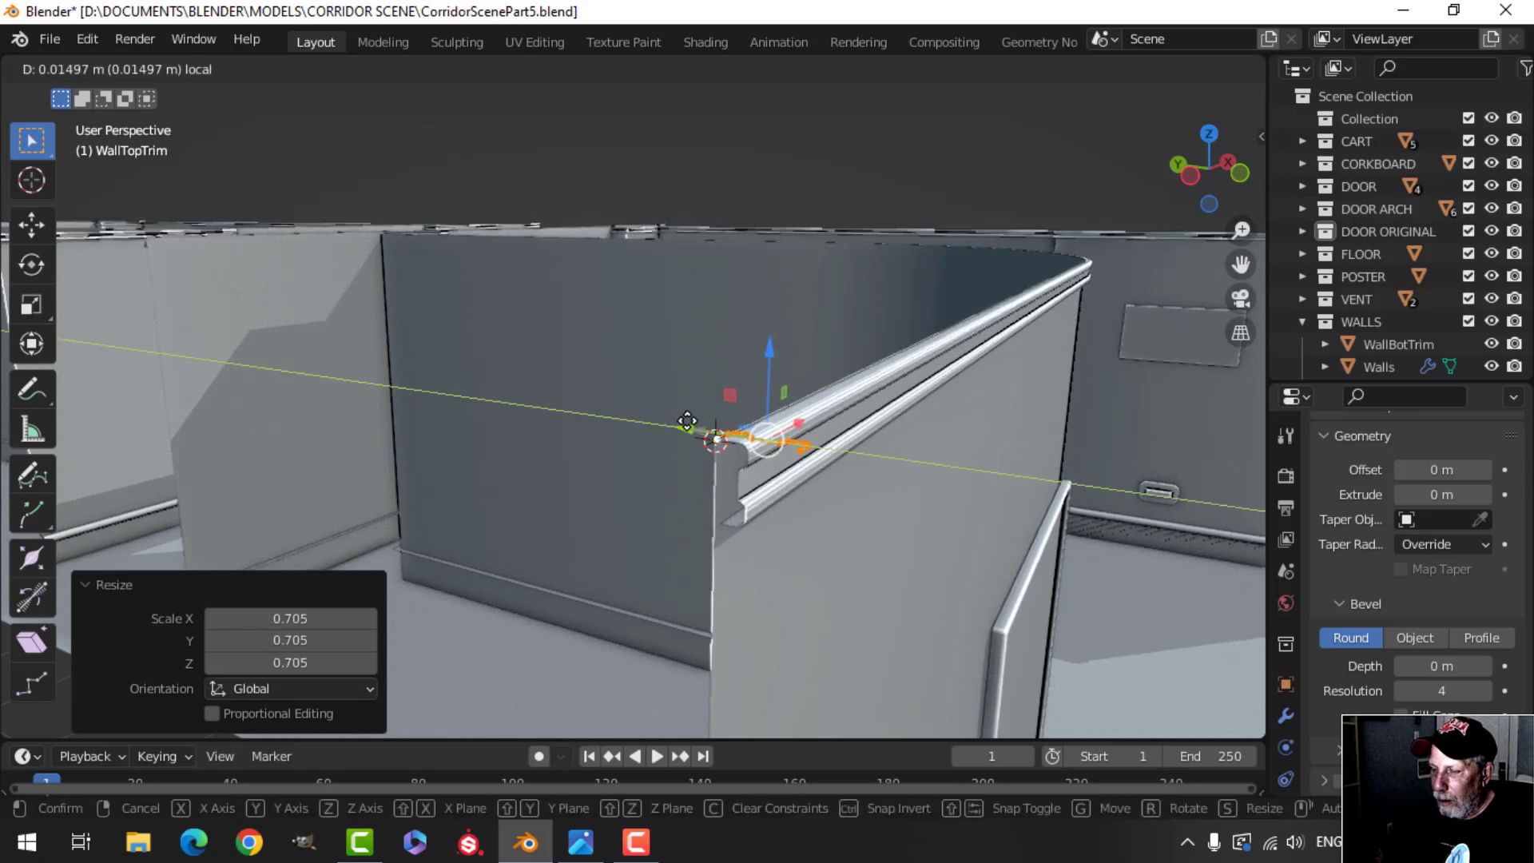
left_click(637, 413)
middle_click_drag(1123, 472, 996, 479)
key("Tab")
Step: Apply Shade Smooth to the WallTopCurve trim and deselect it
left_click(877, 424)
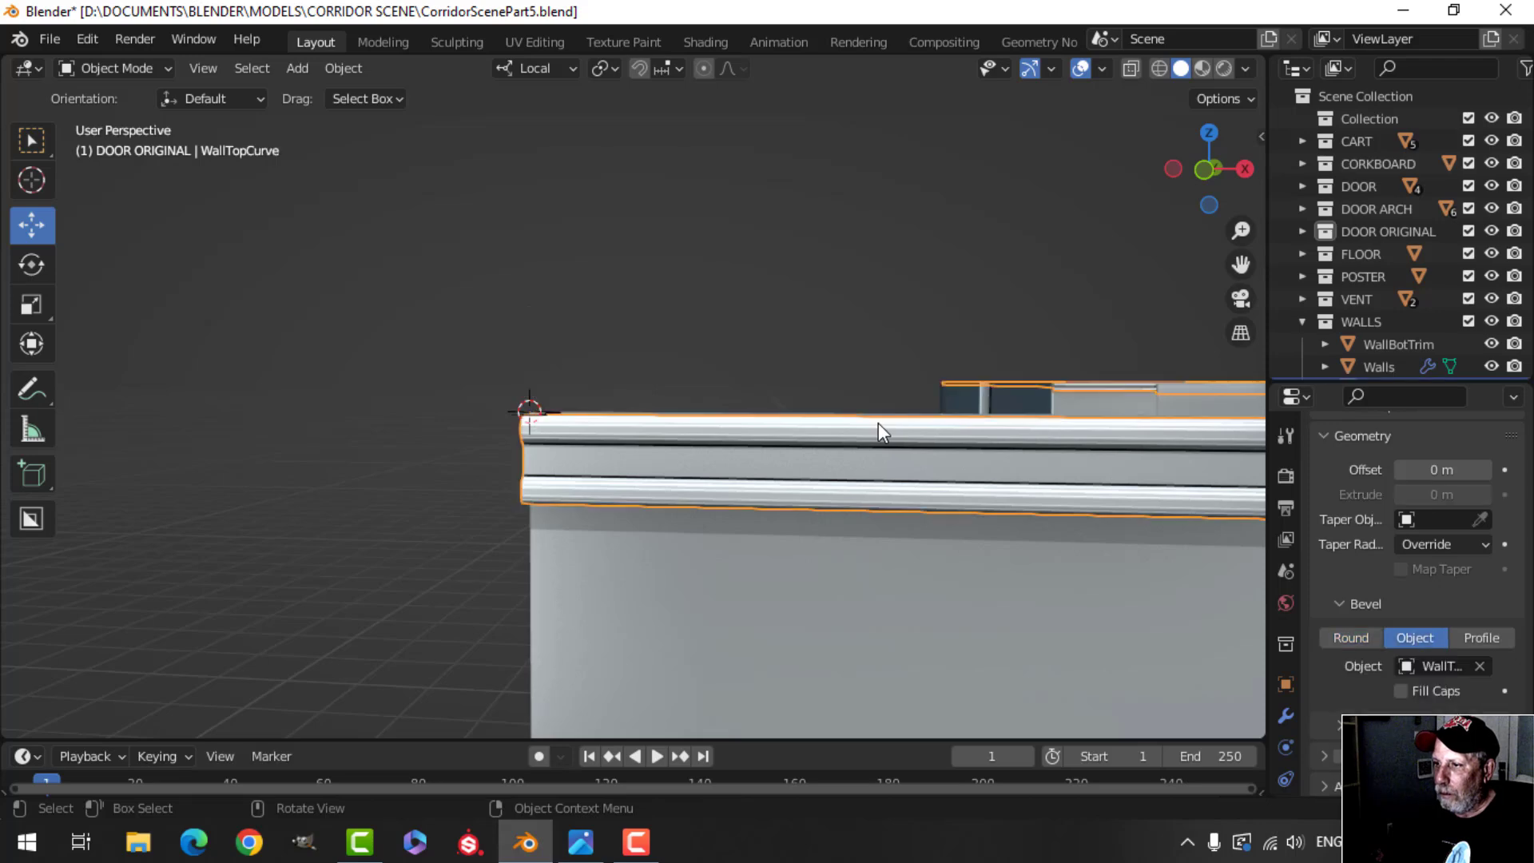
right_click(879, 424)
left_click(819, 370)
scroll(1130, 481, "down", 3)
key("alt+a")
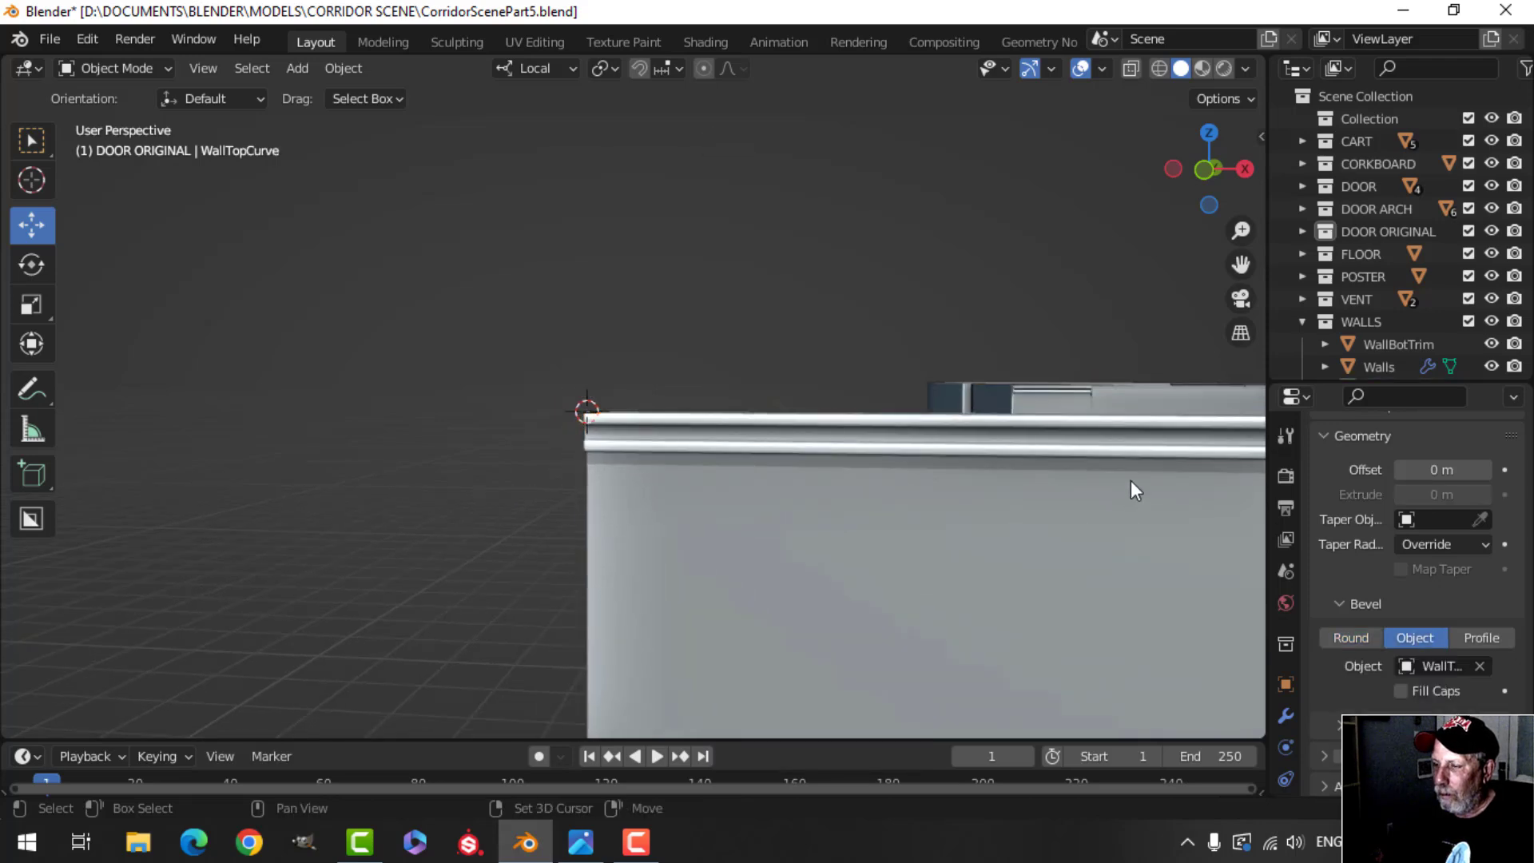
Step: Examine the swept trim along the corridor's wall tops, including the corners, door openings and curved wall
middle_click_drag(1130, 481, 855, 482, "shift")
scroll(1079, 492, "down", 4)
middle_click_drag(1079, 492, 855, 504, "shift")
middle_click_drag(943, 517, 339, 465)
scroll(835, 527, "up", 3)
middle_click_drag(844, 452, 995, 494)
scroll(887, 472, "down", 4)
scroll(697, 525, "up", 4)
scroll(697, 525, "up", 3)
scroll(692, 523, "down", 2)
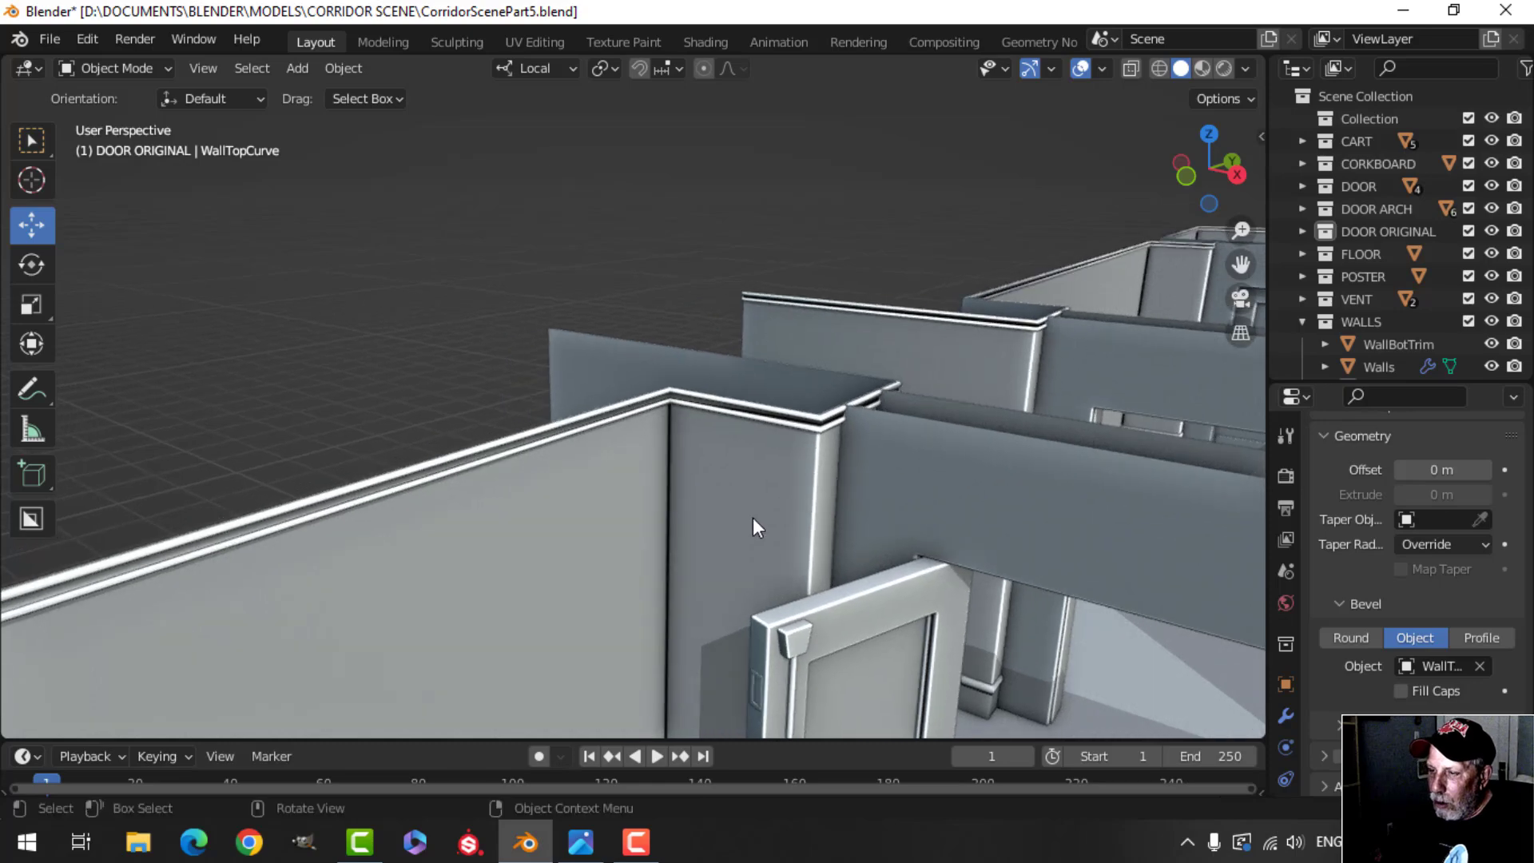
scroll(763, 518, "down", 3)
mouse_move(775, 519)
middle_mouse_down("shift")
mouse_move(959, 484)
mouse_move(769, 506)
middle_mouse_up("shift")
scroll(890, 502, "down", 4)
scroll(779, 502, "up", 5)
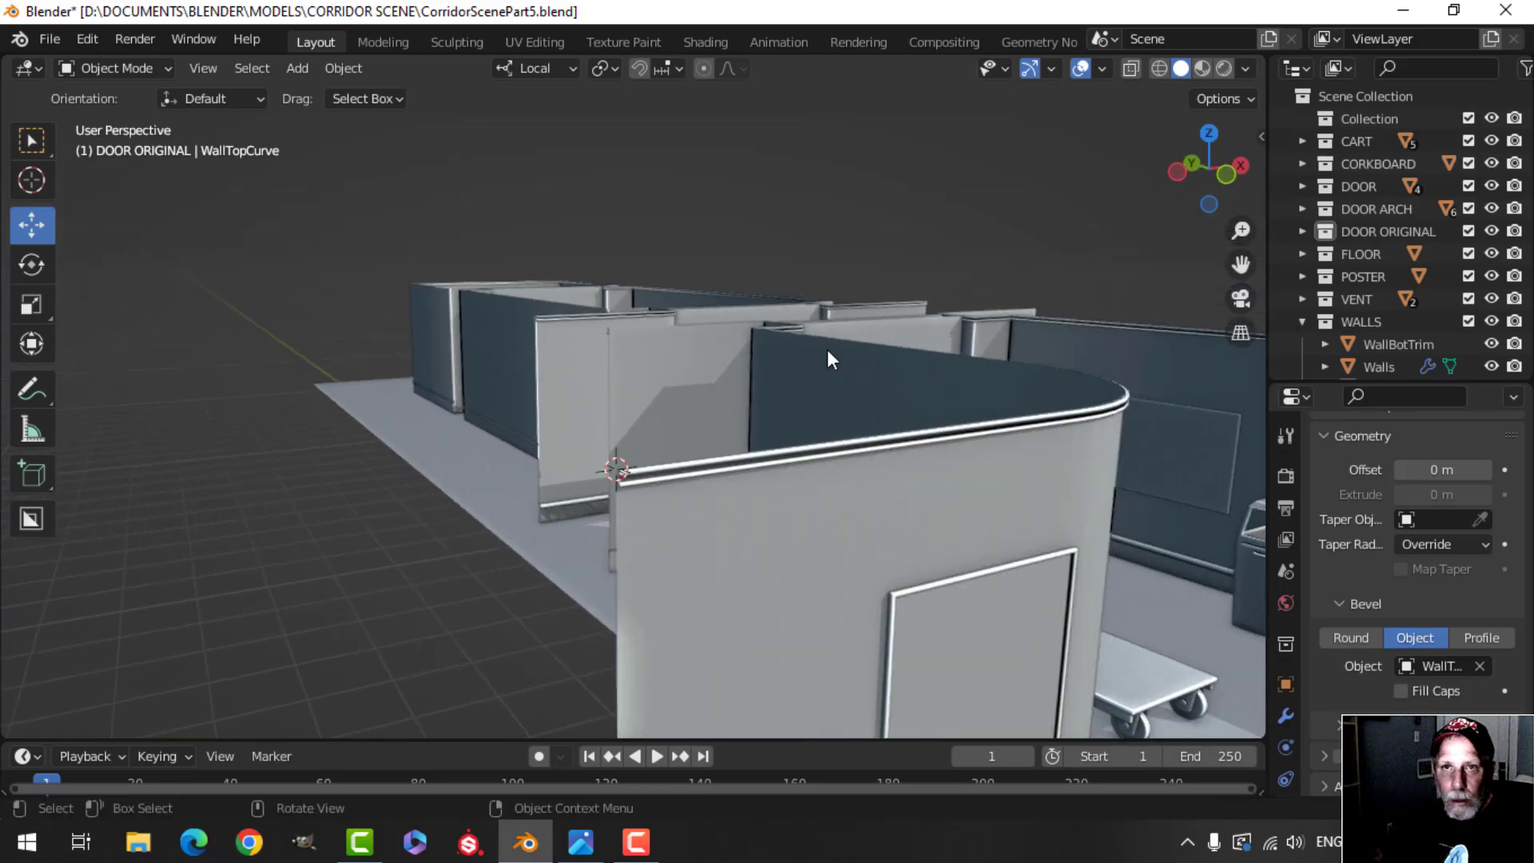
middle_click_drag(1084, 521, 779, 510, "shift")
scroll(778, 510, "down", 5)
middle_click_drag(985, 486, 1044, 472)
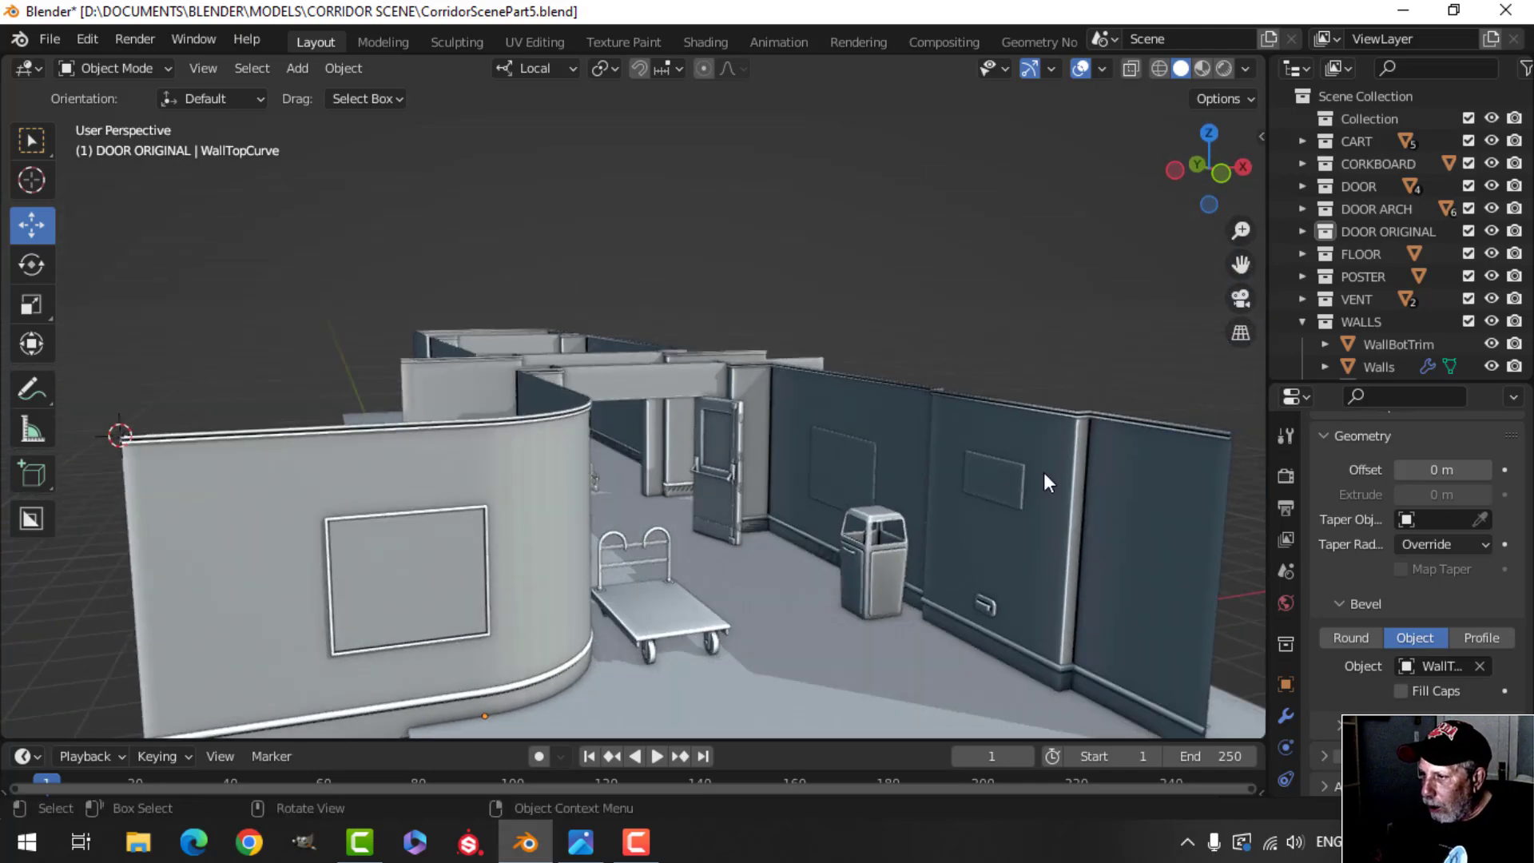
scroll(1044, 472, "up", 4)
scroll(1075, 466, "down", 5)
middle_click_drag(918, 484, 671, 511)
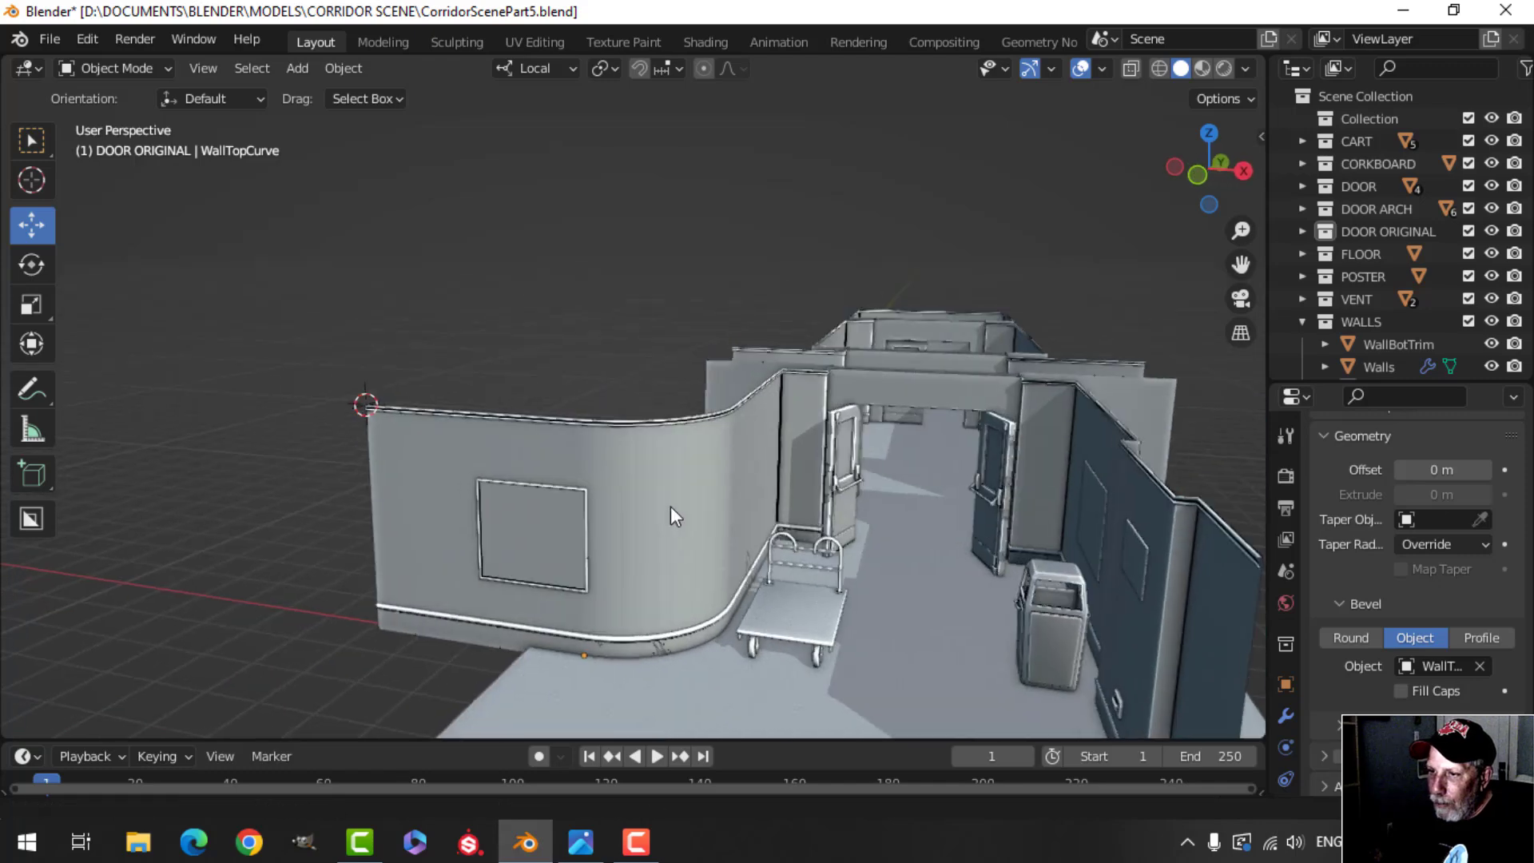
scroll(781, 519, "up", 5)
middle_click_drag(781, 513, 790, 528, "shift")
Step: Convert WallTopCurve to a mesh
left_click(807, 506)
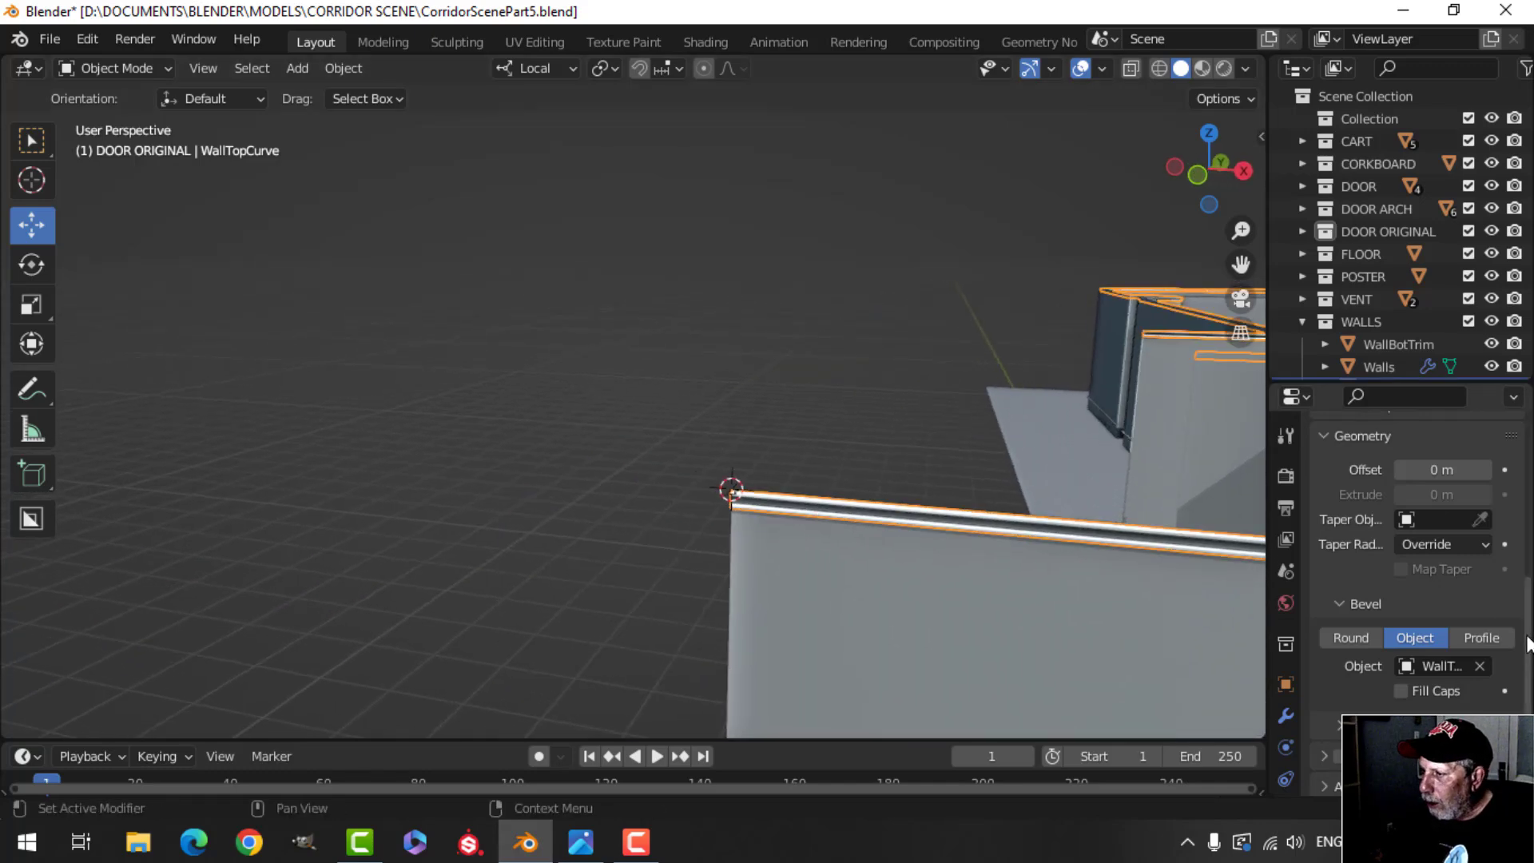
scroll(1445, 589, "up", 10)
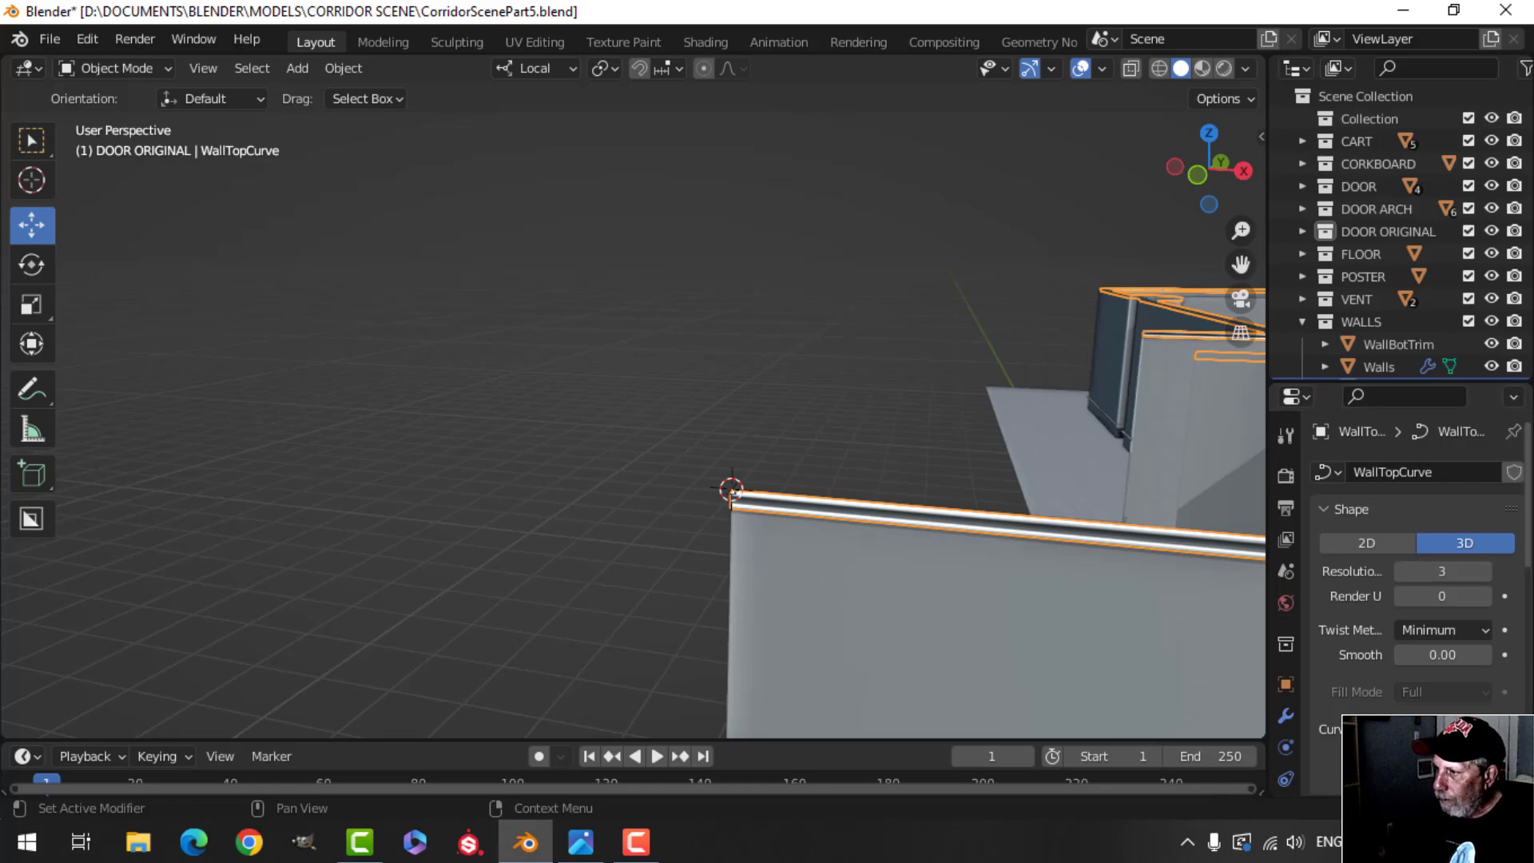
right_click(1032, 526)
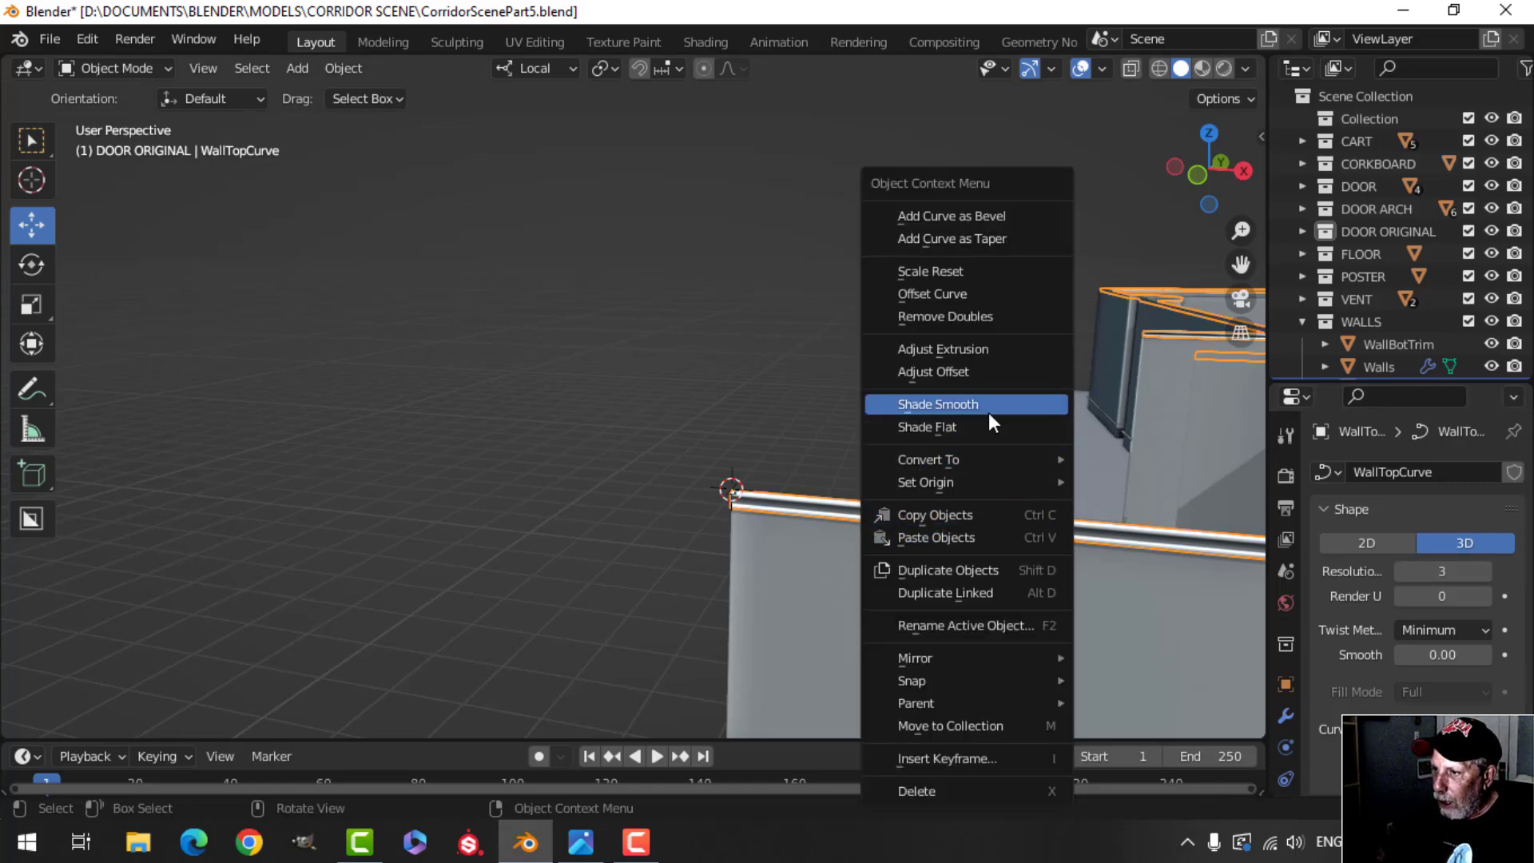
mouse_move(995, 463)
middle_click_drag(839, 499, 903, 528)
scroll(903, 528, "up", 2)
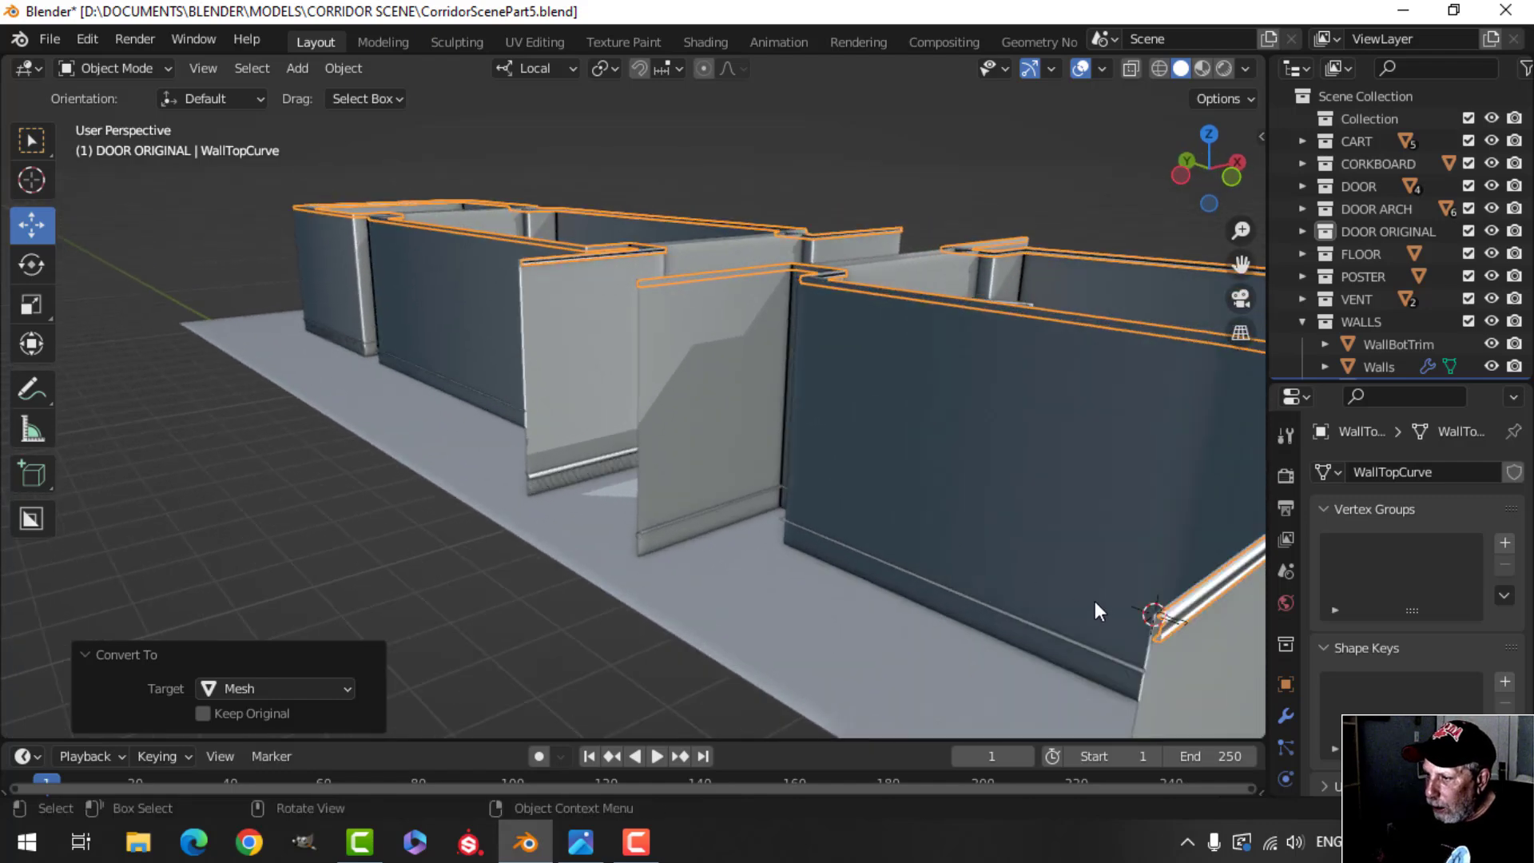
Step: Delete the leftover WallTopTrim profile curve at the wall's end
left_click(1129, 606)
left_click(1150, 615)
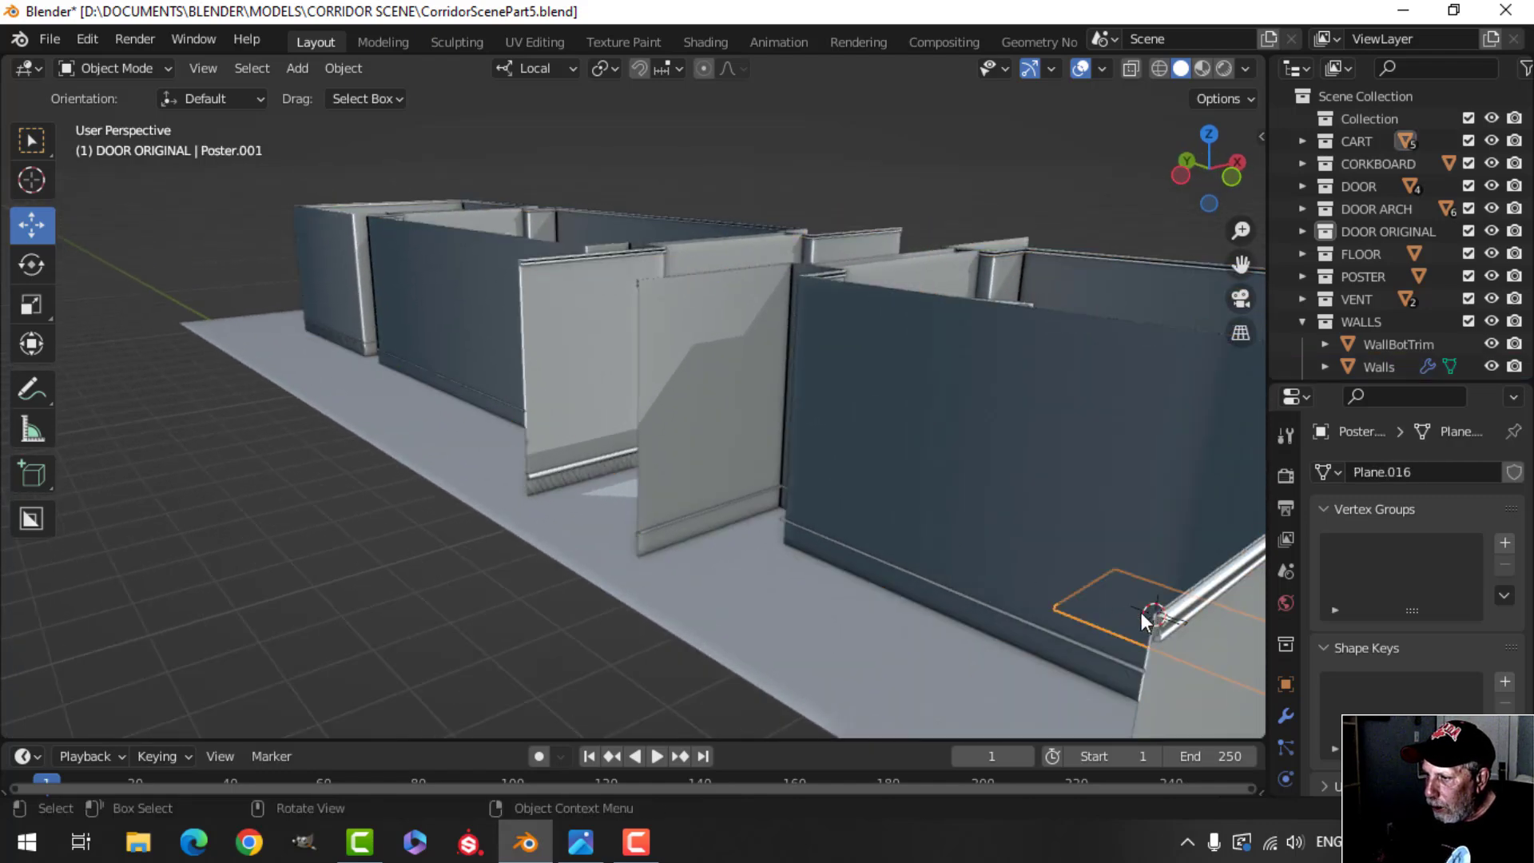
left_click(1142, 612)
middle_click_drag(1142, 612, 952, 539)
scroll(951, 538, "up", 1)
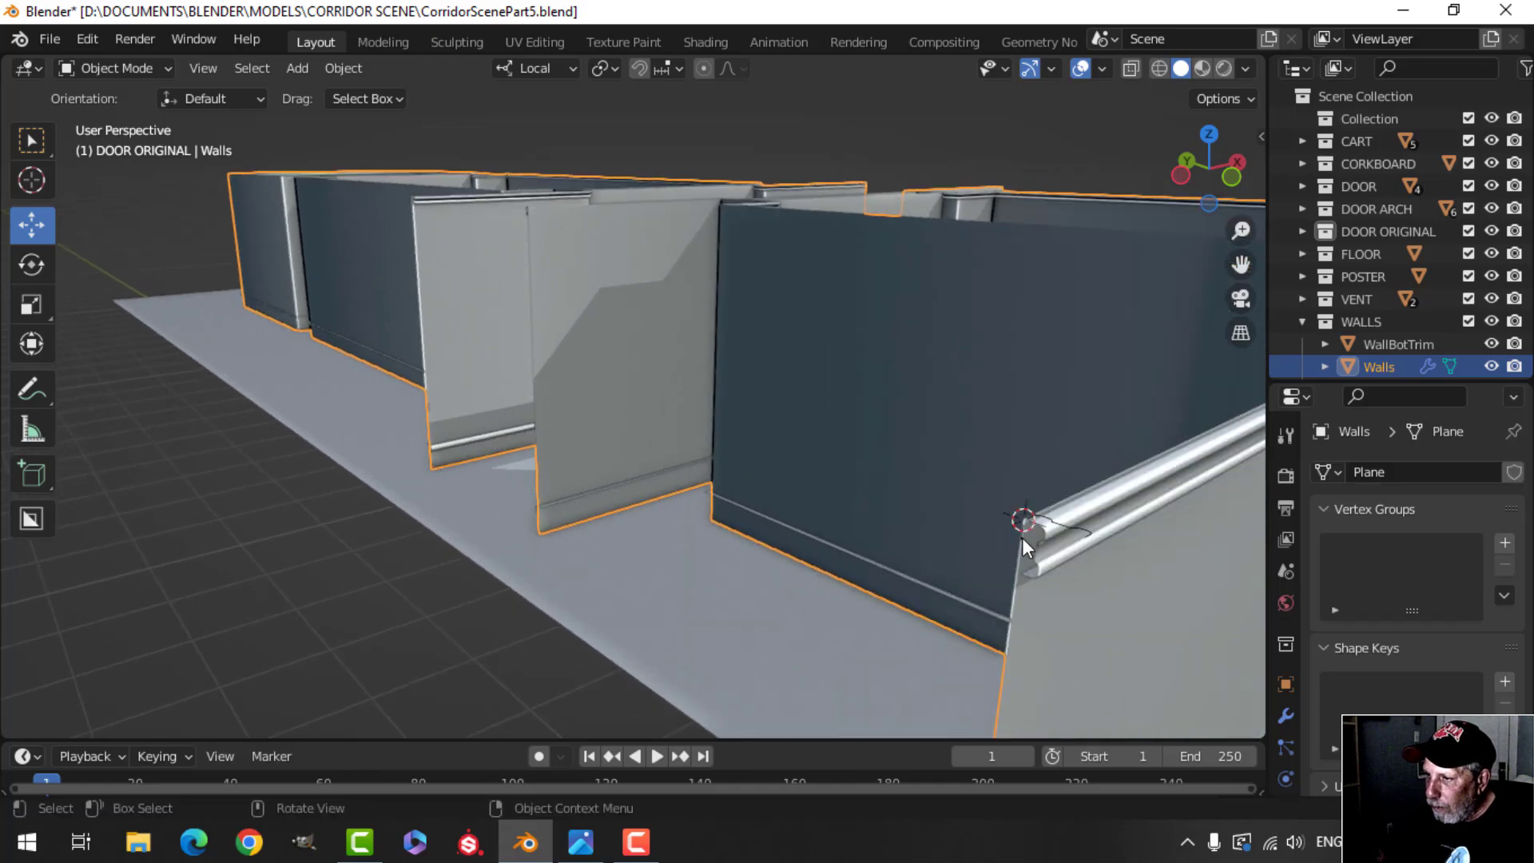
left_click(1081, 530)
key("x")
left_click(1081, 530)
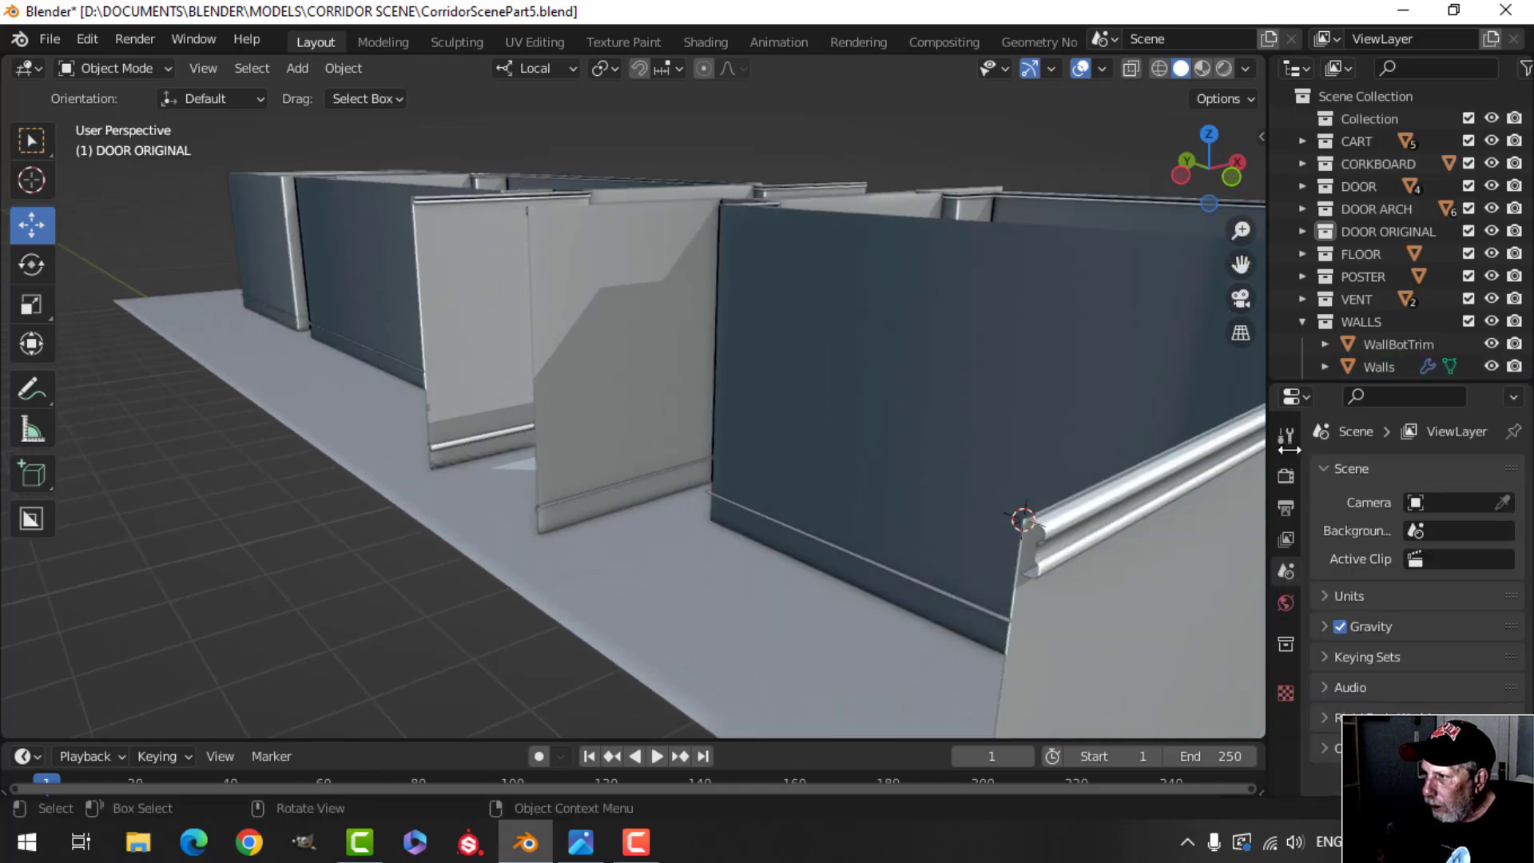
Step: Rename the WallTopCurve mesh WallTopTrim and save the file
left_click_drag(1398, 379, 1400, 465)
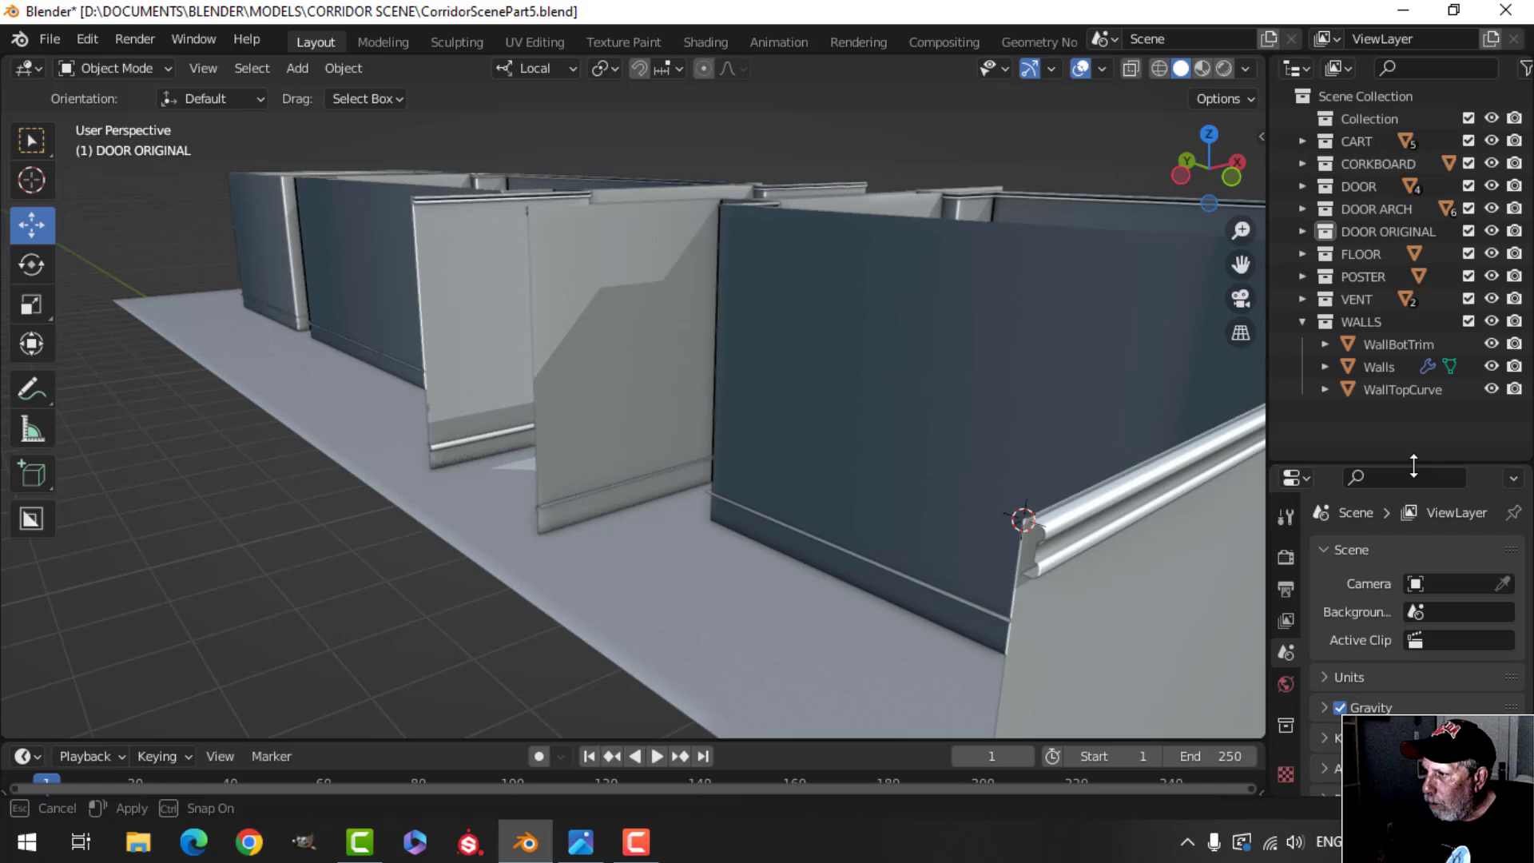
double_click(1402, 390)
type("Wal")
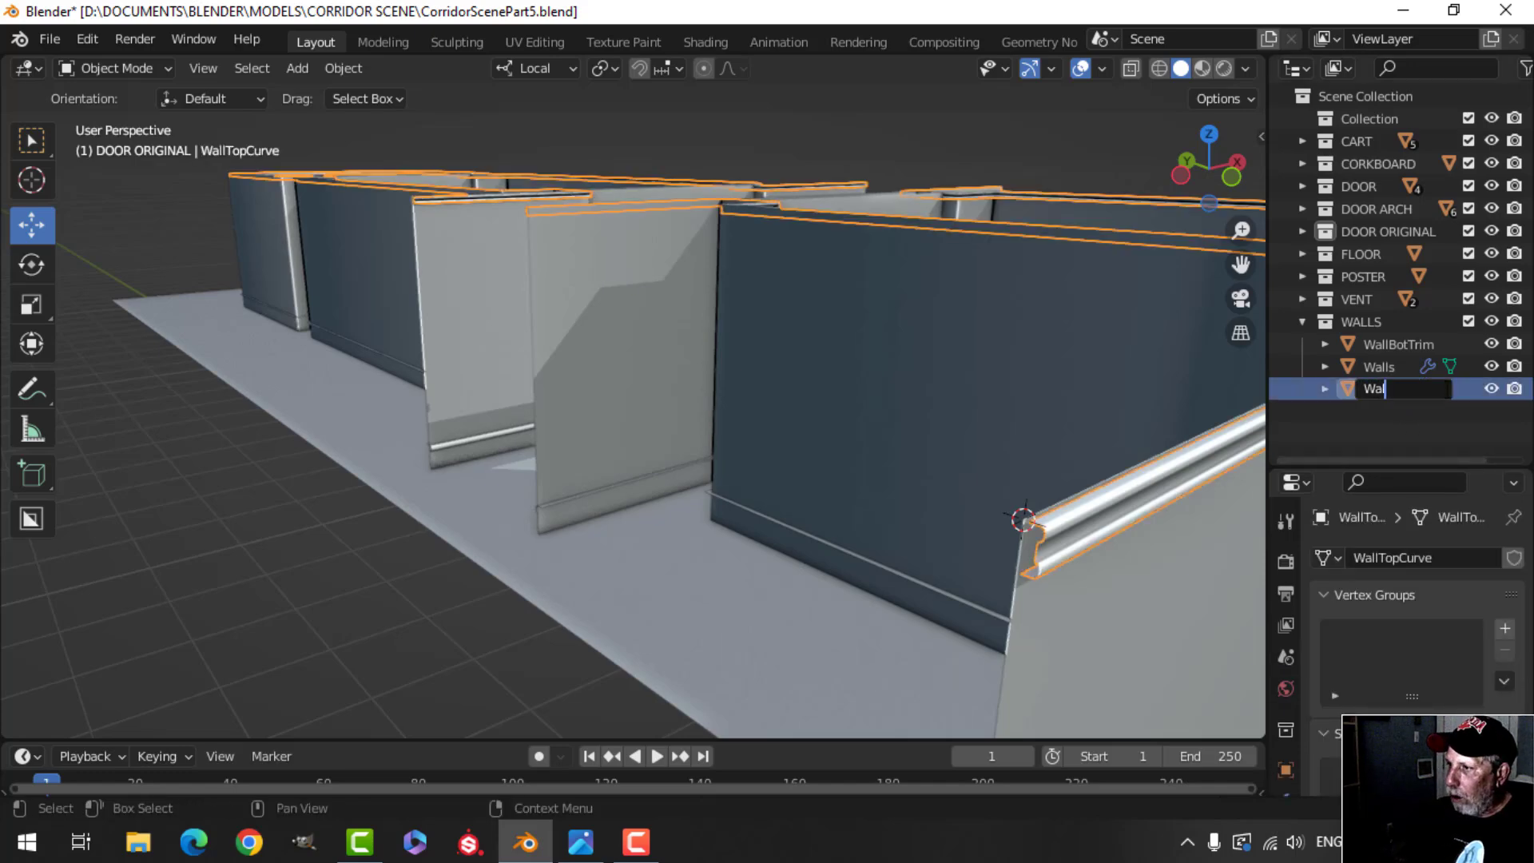
type("lTopTrim")
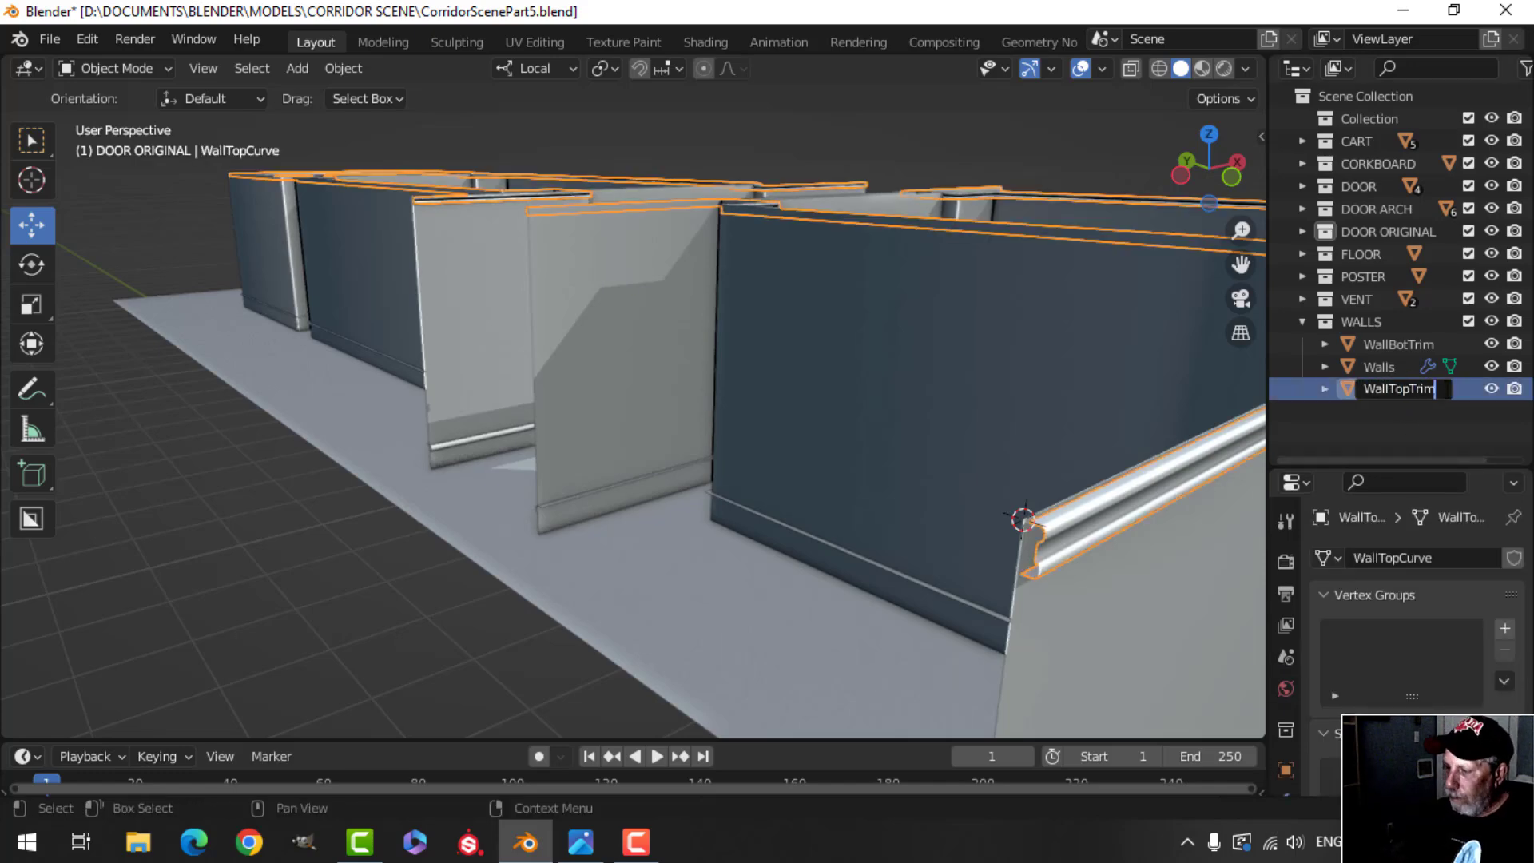
key("Return")
left_click(1364, 404)
key("ctrl+s")
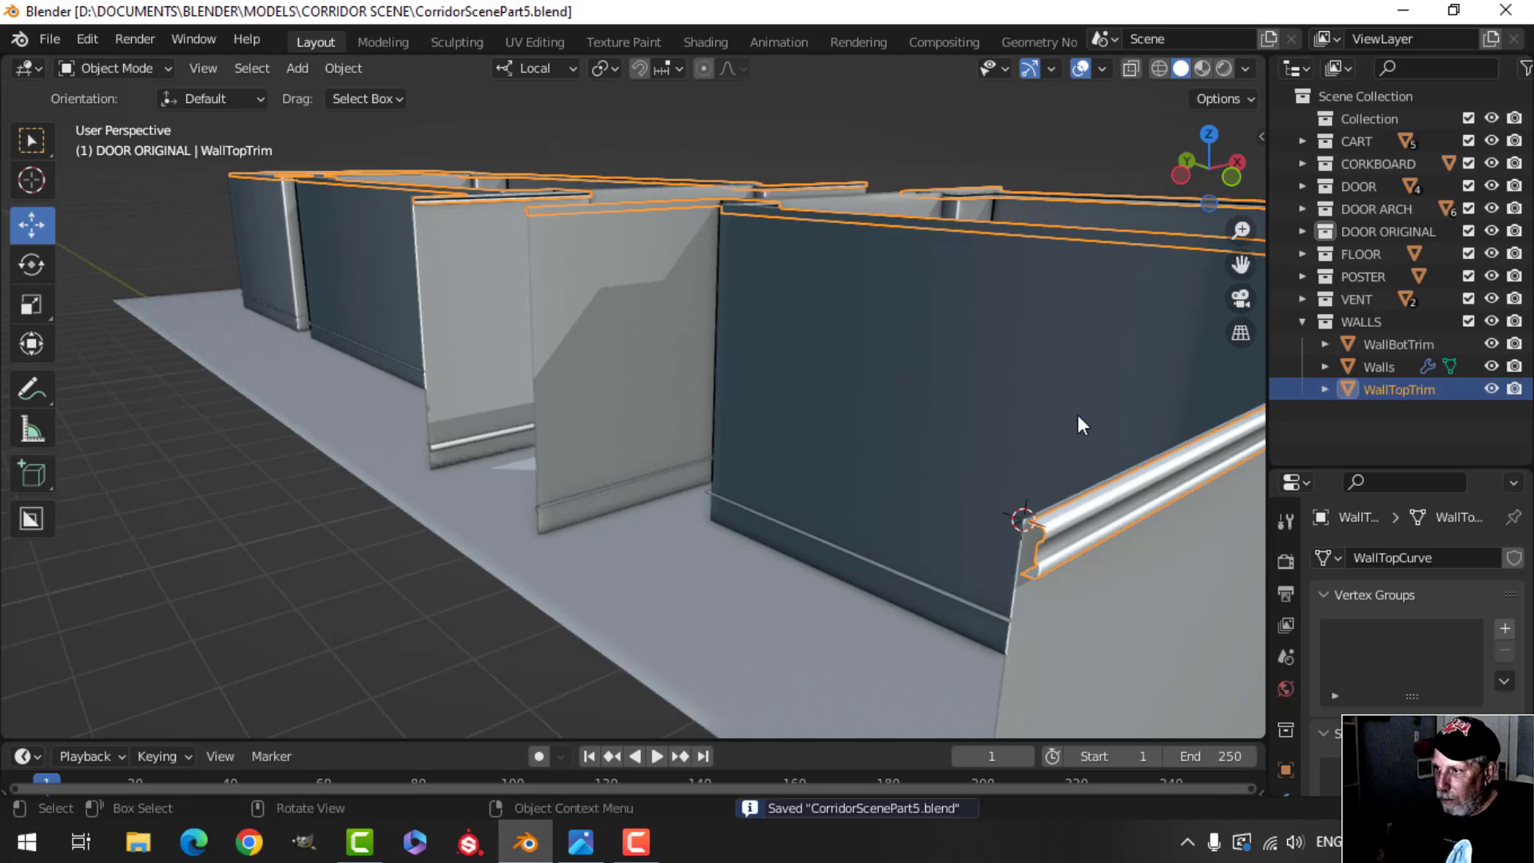
Step: Check the face normals of the trim and walls with the Face Orientation overlay, and turn the overlay off again
middle_click_drag(1078, 414, 647, 359)
scroll(809, 339, "up", 2)
middle_click_drag(647, 360, 695, 356)
left_click(1104, 68)
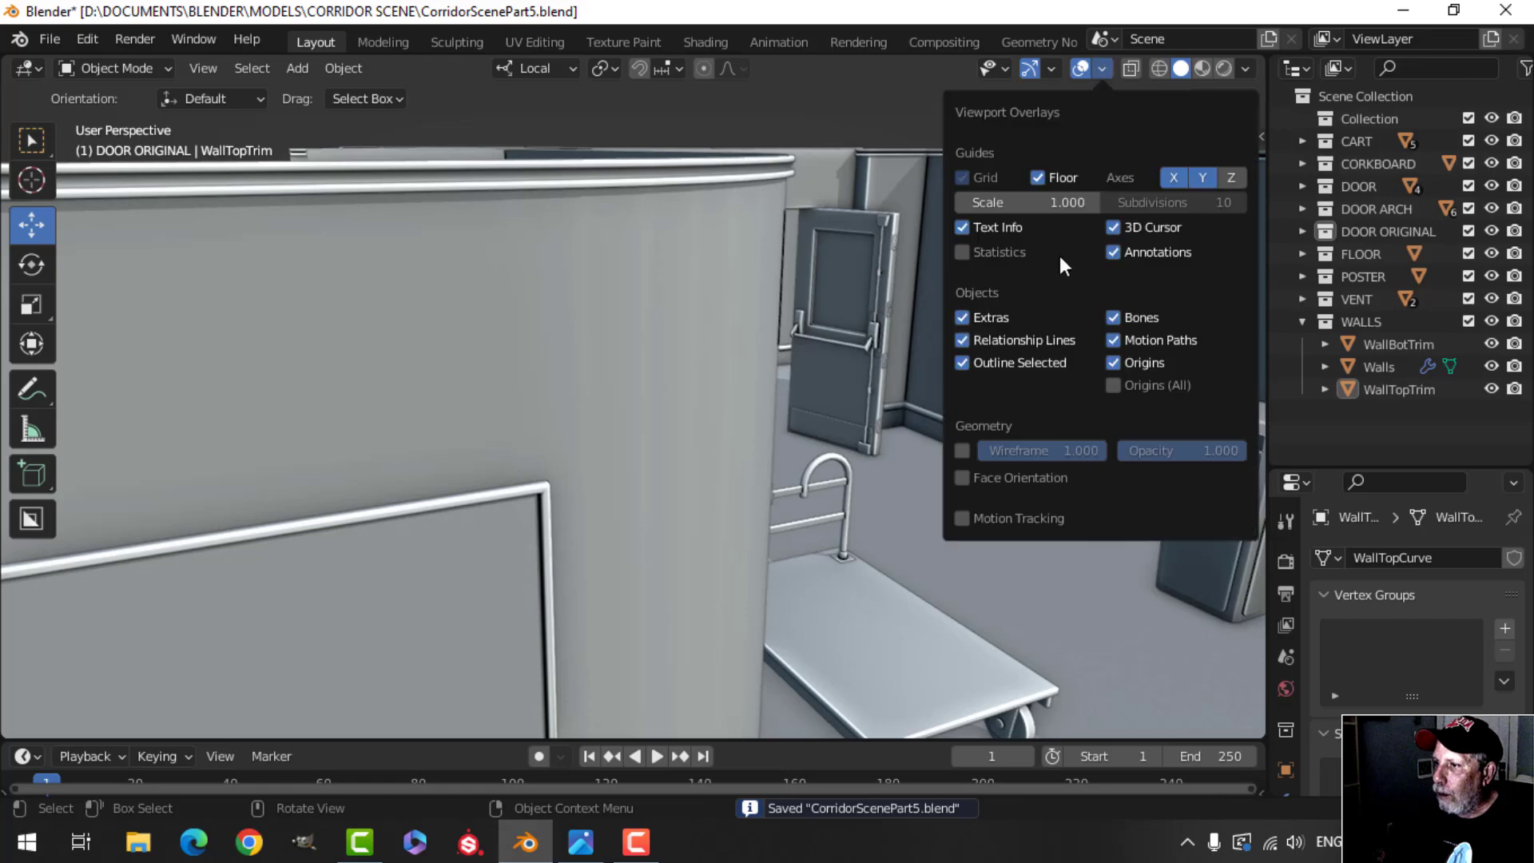
left_click(1011, 481)
left_click(1010, 477)
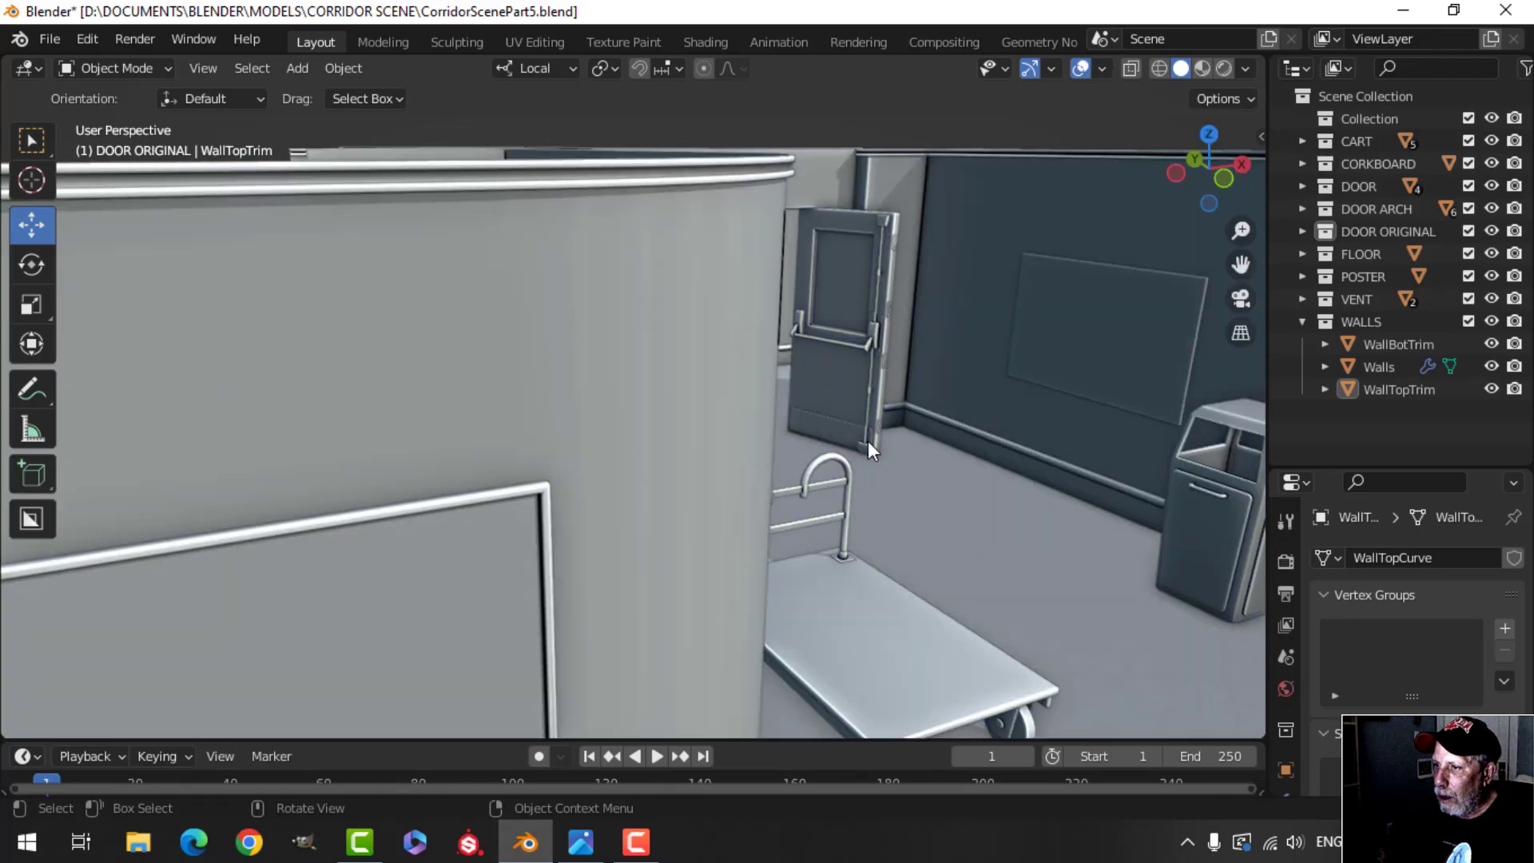
middle_click_drag(867, 439, 1014, 238)
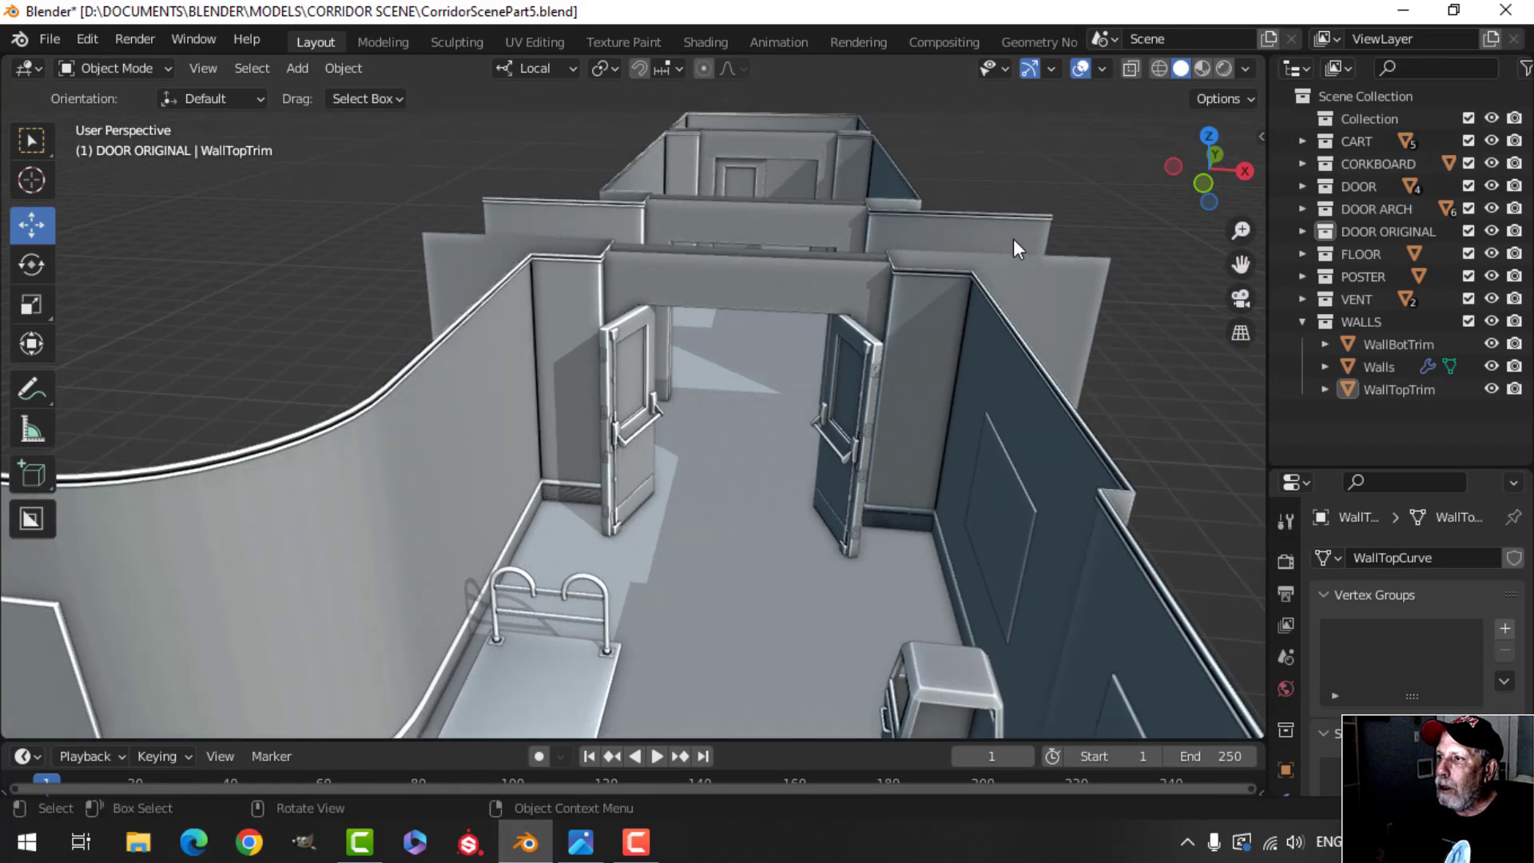
left_click(1103, 70)
left_click(1004, 473)
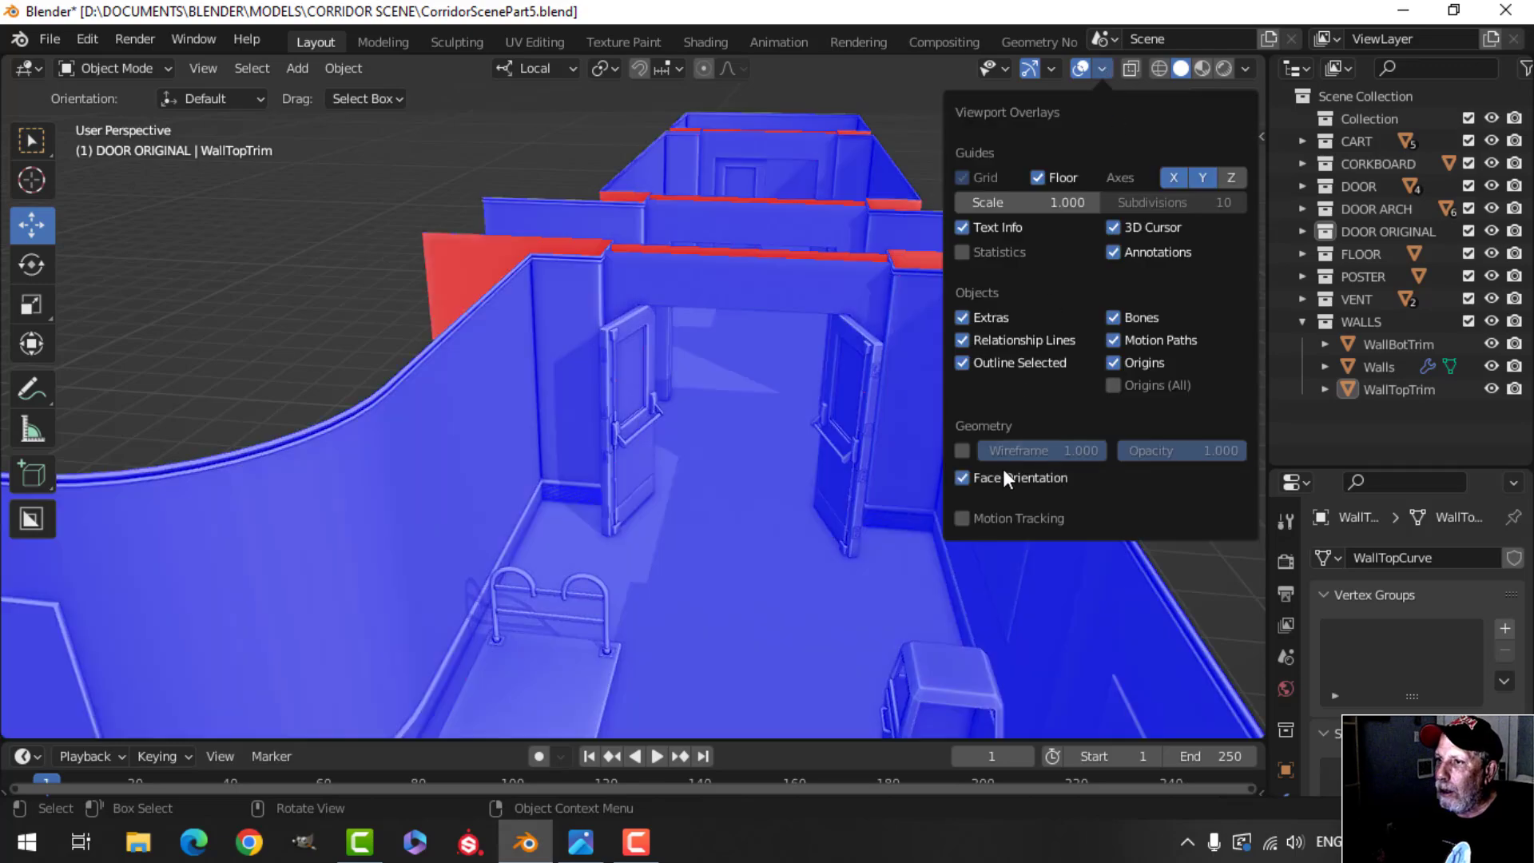
middle_click_drag(779, 185, 921, 356)
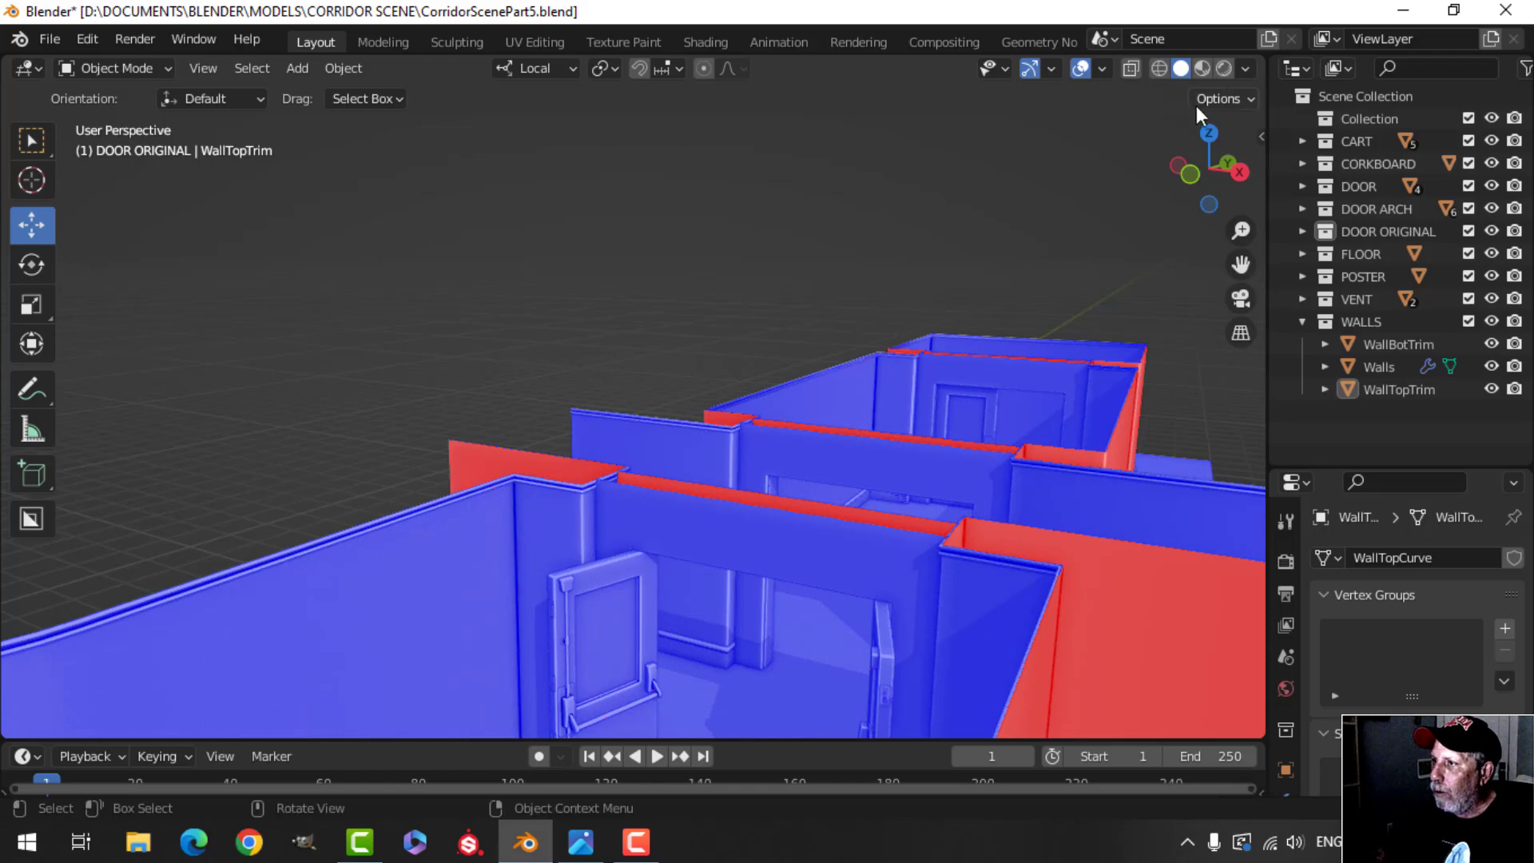
left_click(1248, 67)
left_click(1107, 68)
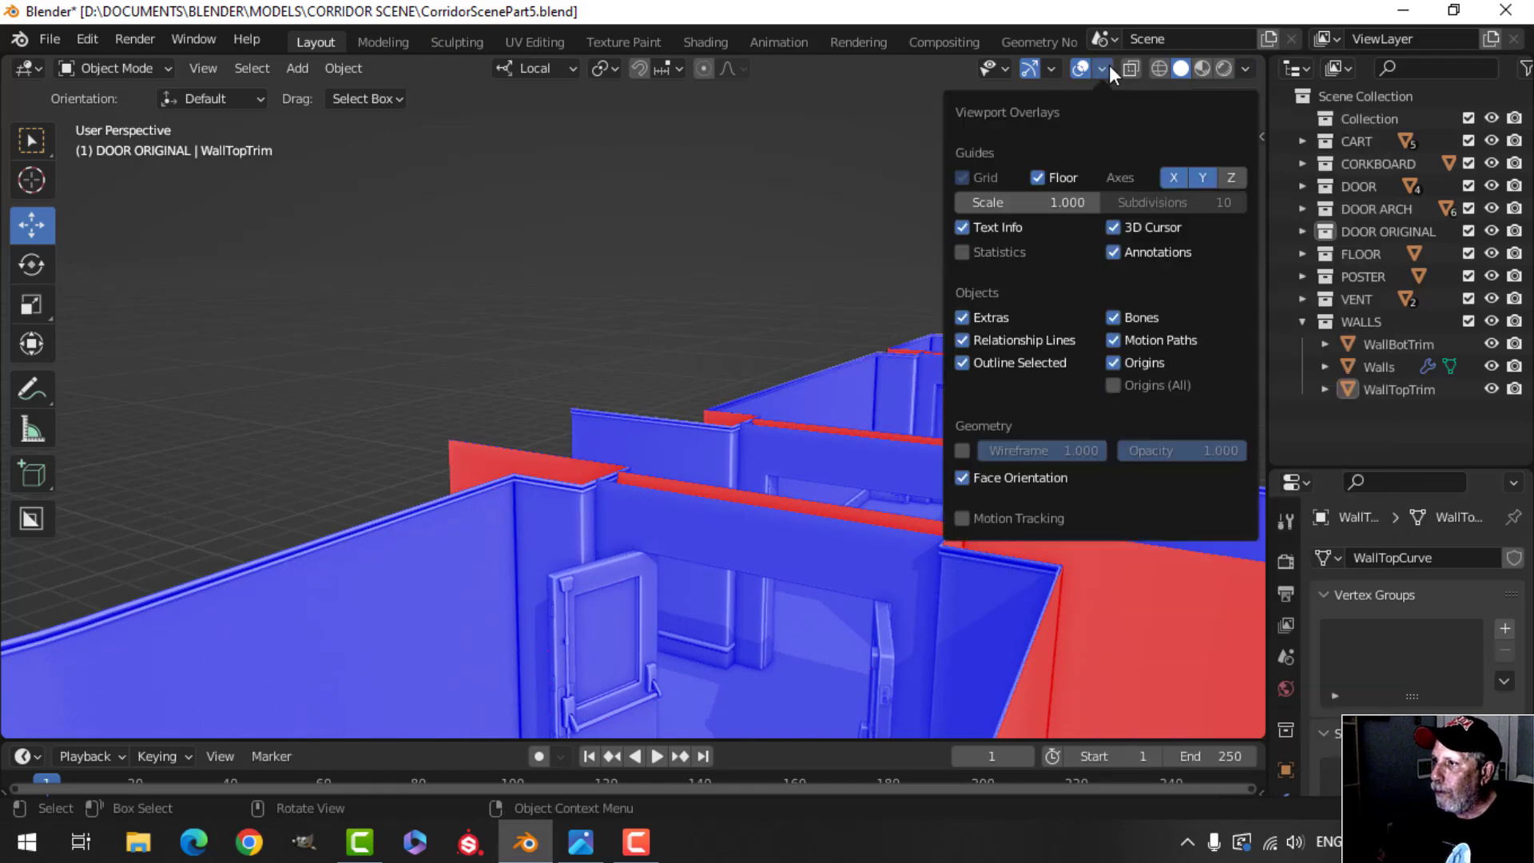
left_click(1008, 477)
Step: View the corridor from its entrance with the viewport overlays and gizmos hidden
middle_click_drag(694, 430, 893, 337)
scroll(894, 337, "up", 5)
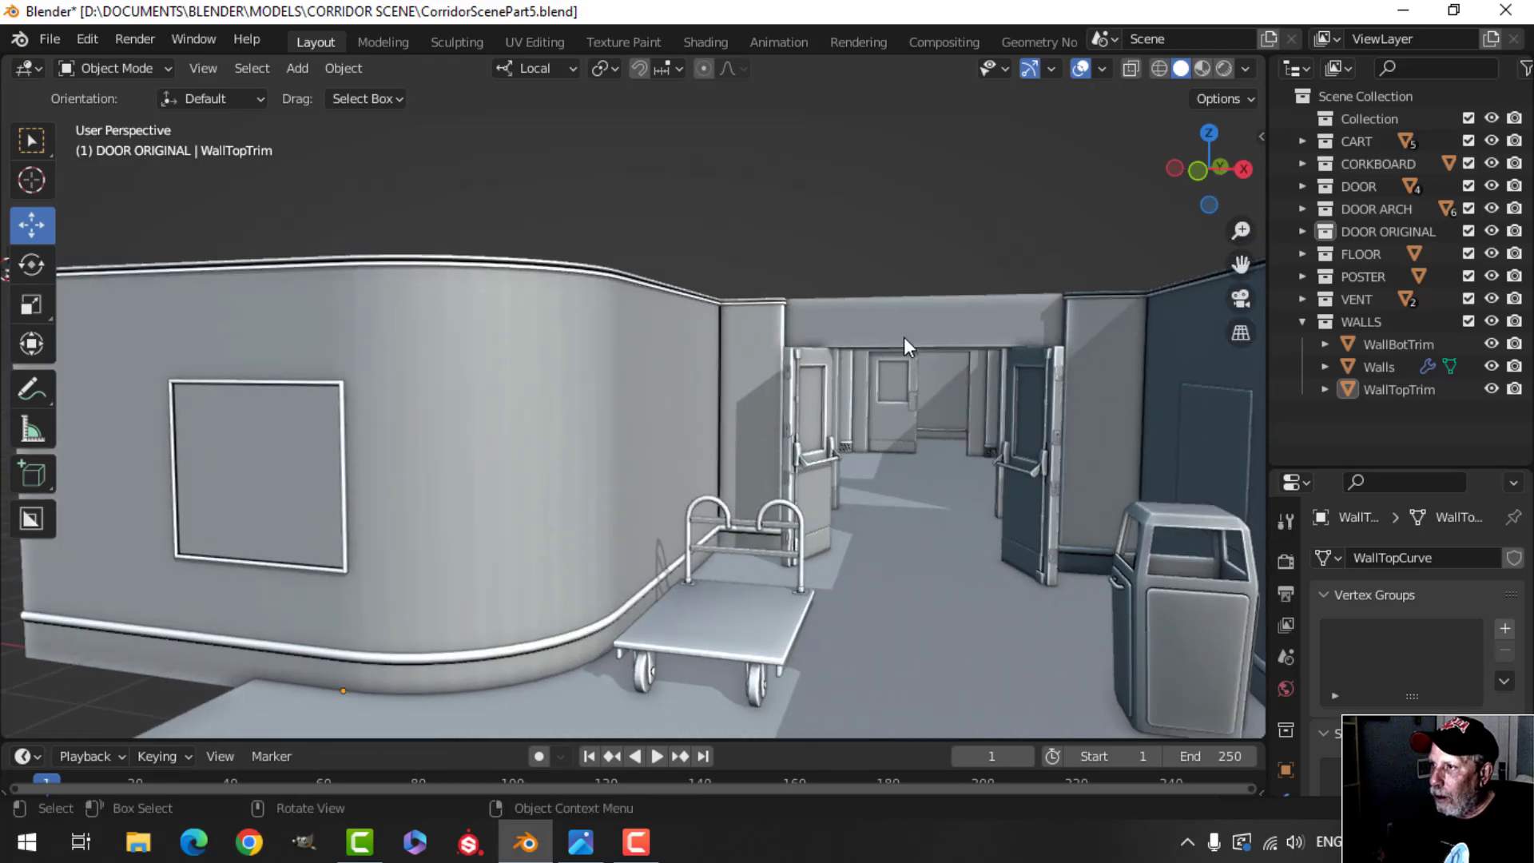
left_click(1087, 66)
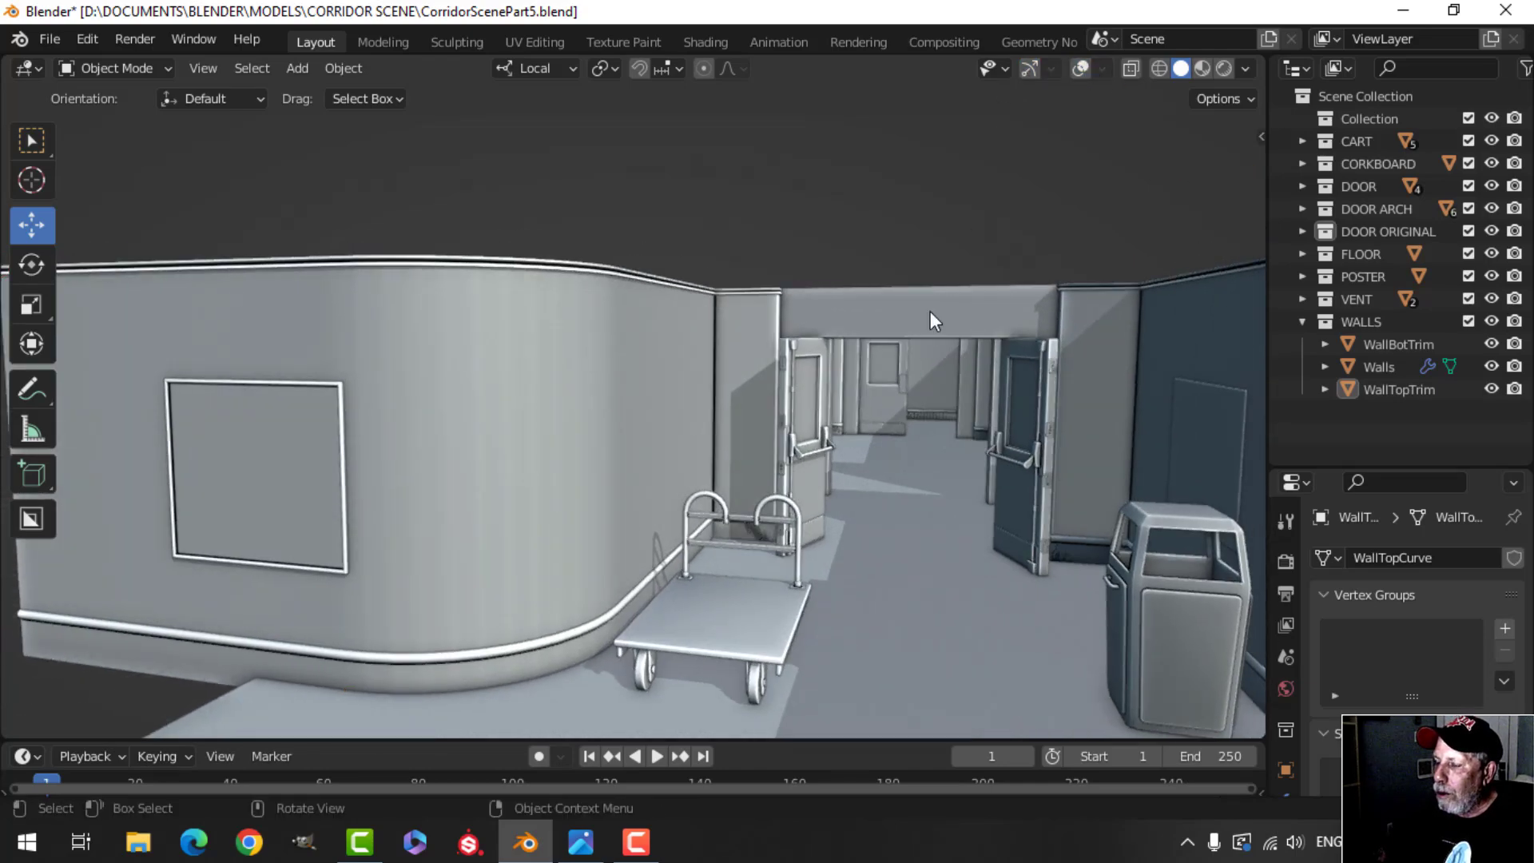
Step: Lower the WallBotTrim mesh along its local Z axis by about 0.057 m
scroll(930, 310, "down", 2)
mouse_move(901, 364)
middle_mouse_down("shift")
mouse_move(898, 284)
mouse_move(899, 382)
mouse_move(925, 371)
middle_mouse_up("shift")
scroll(911, 315, "up", 3)
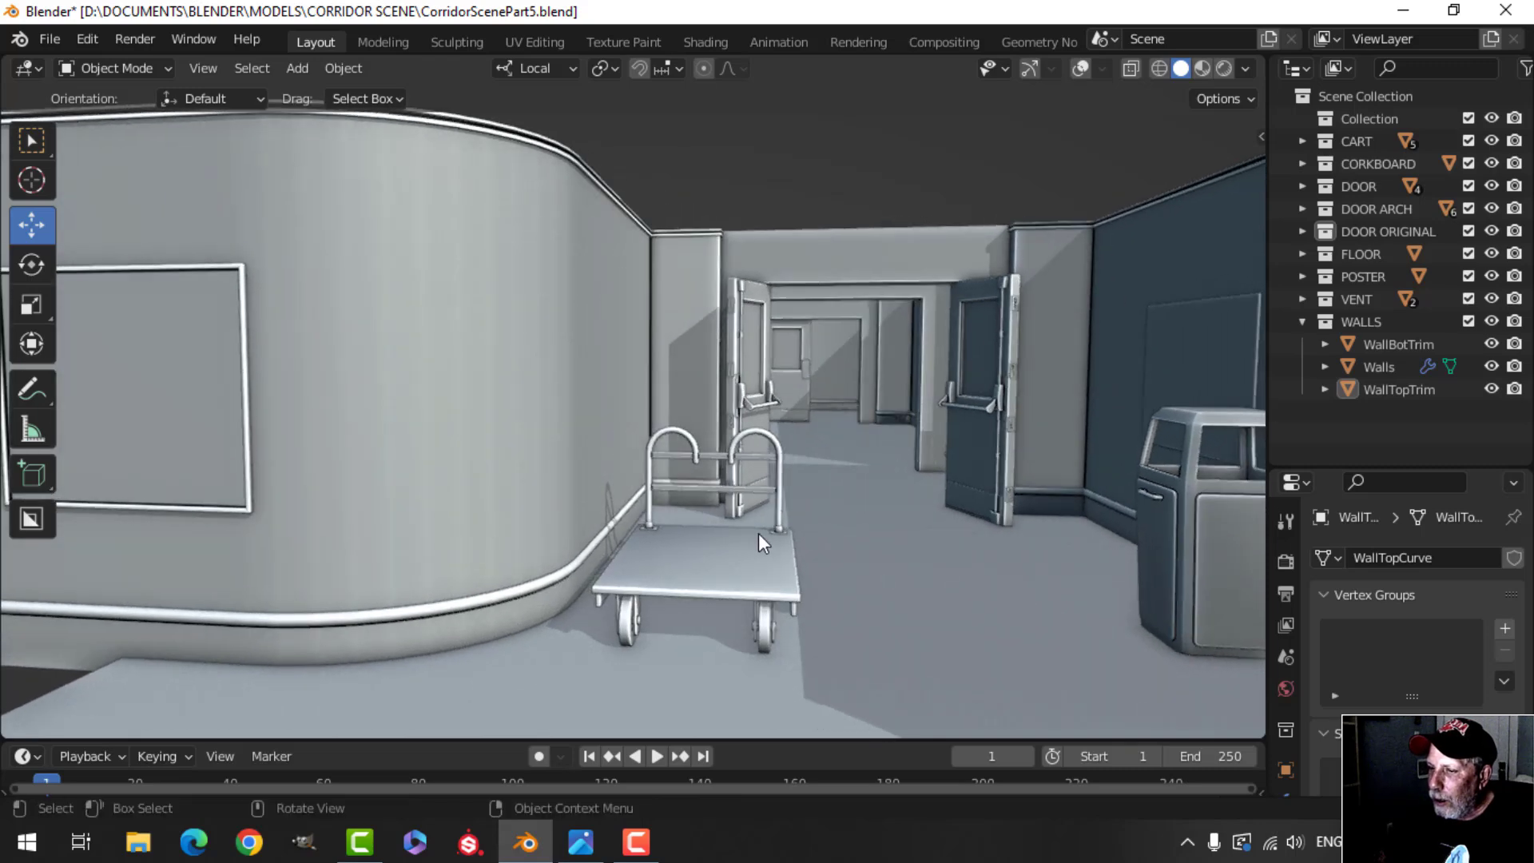
left_click(494, 609)
key("g")
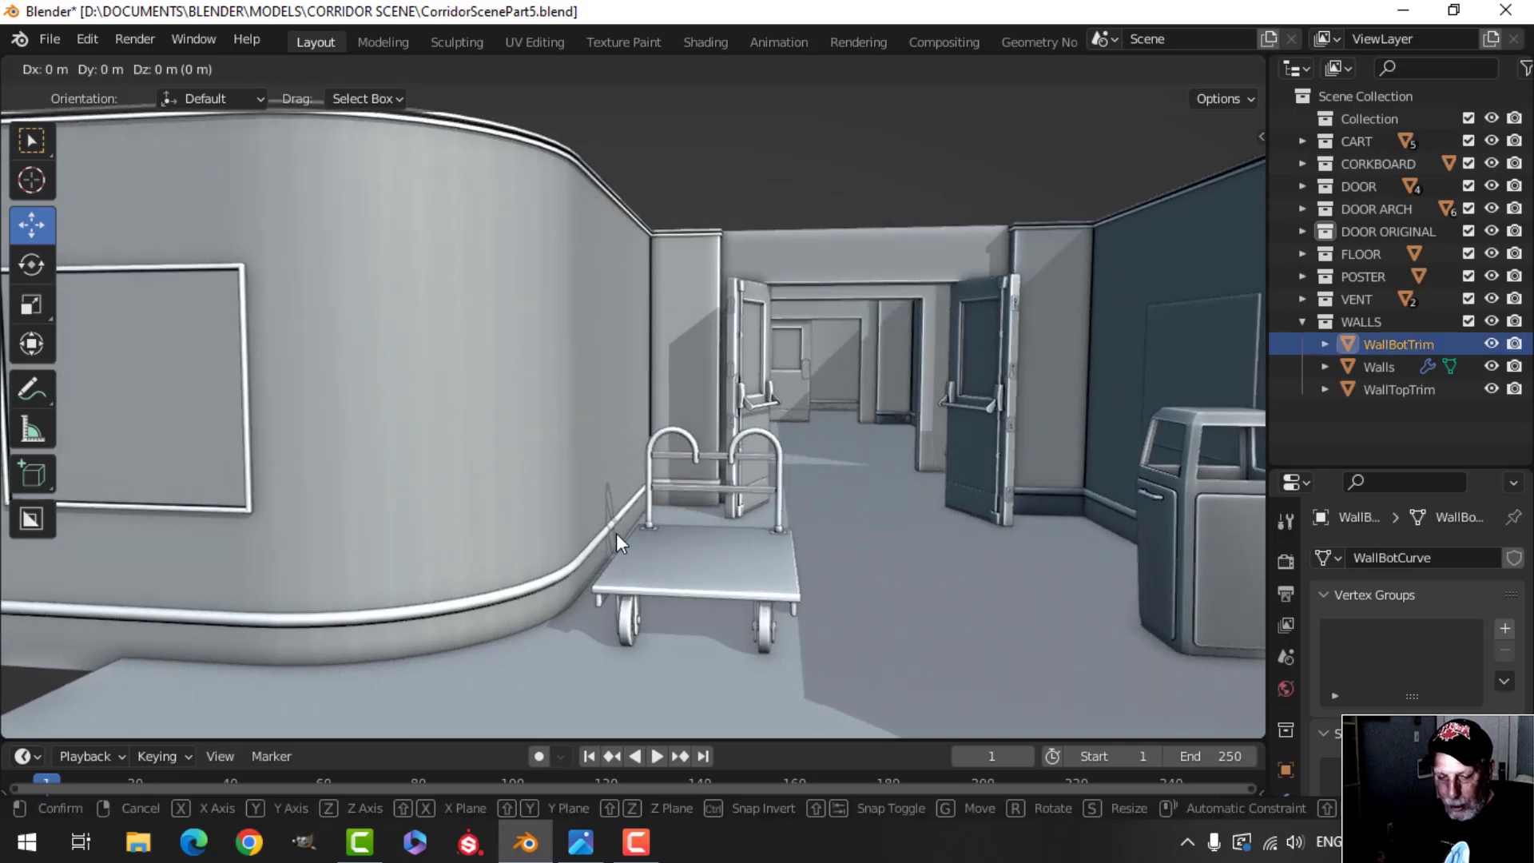
key("z")
key("z")
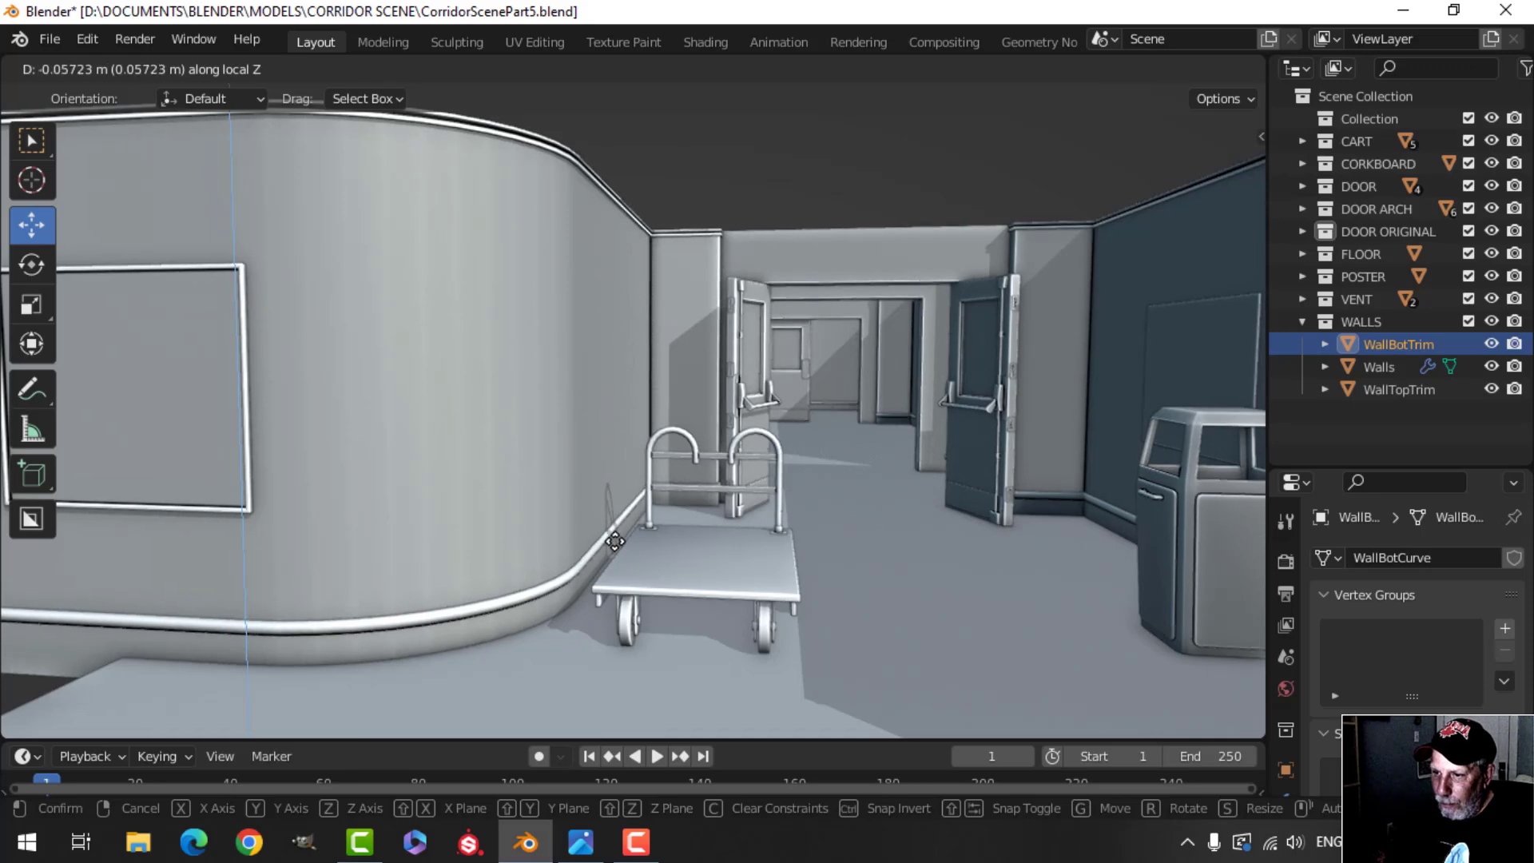
left_click(885, 483)
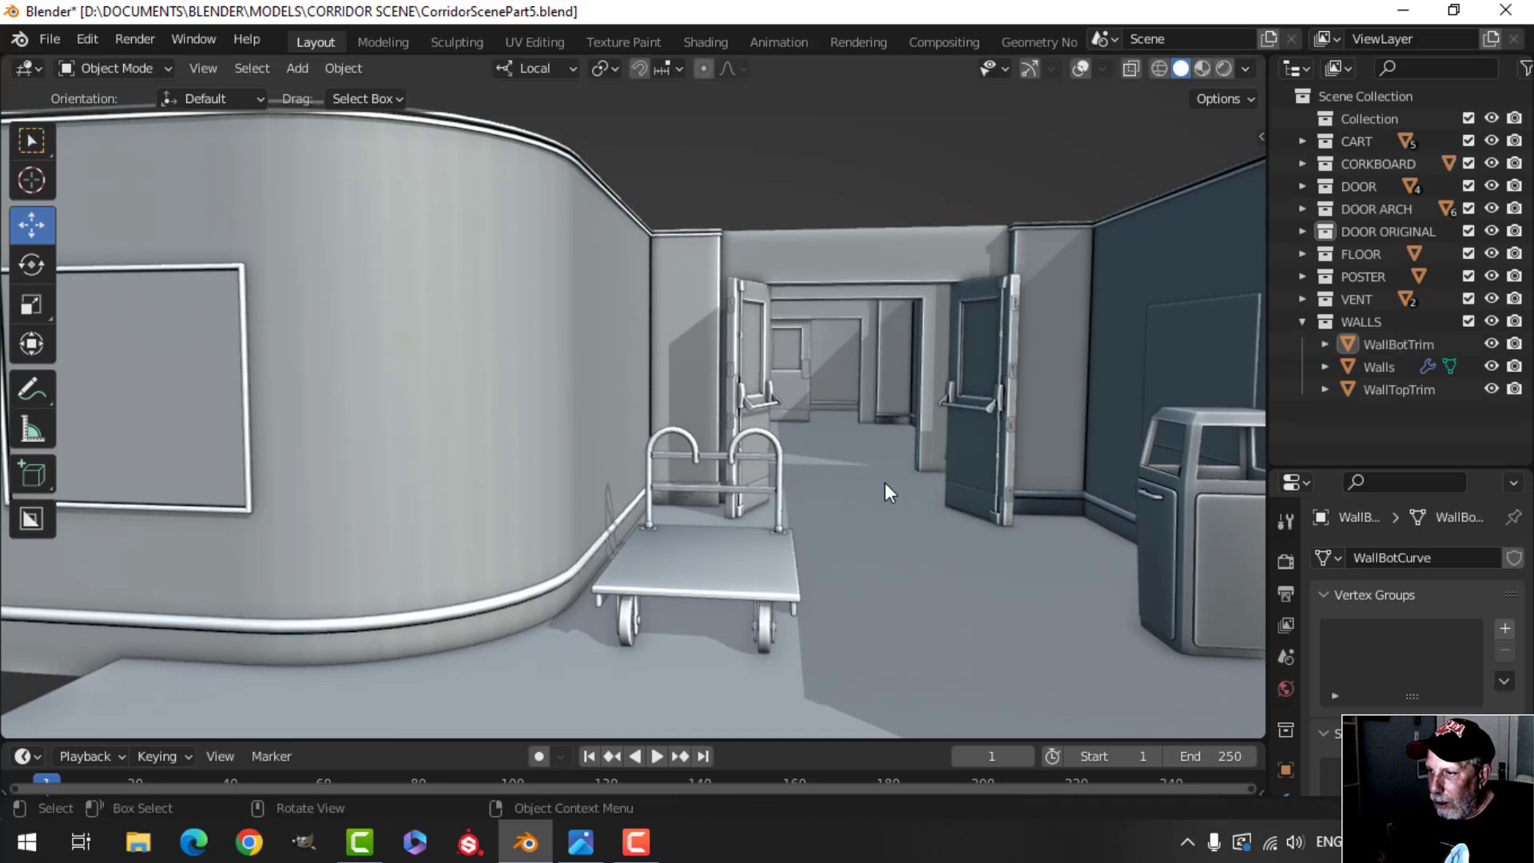
Step: Change the solid viewport shading to a studio light with blue and red tinted sides
mouse_move(884, 482)
middle_mouse_down("shift")
mouse_move(779, 486)
mouse_move(810, 442)
middle_mouse_up("shift")
scroll(775, 481, "up", 5)
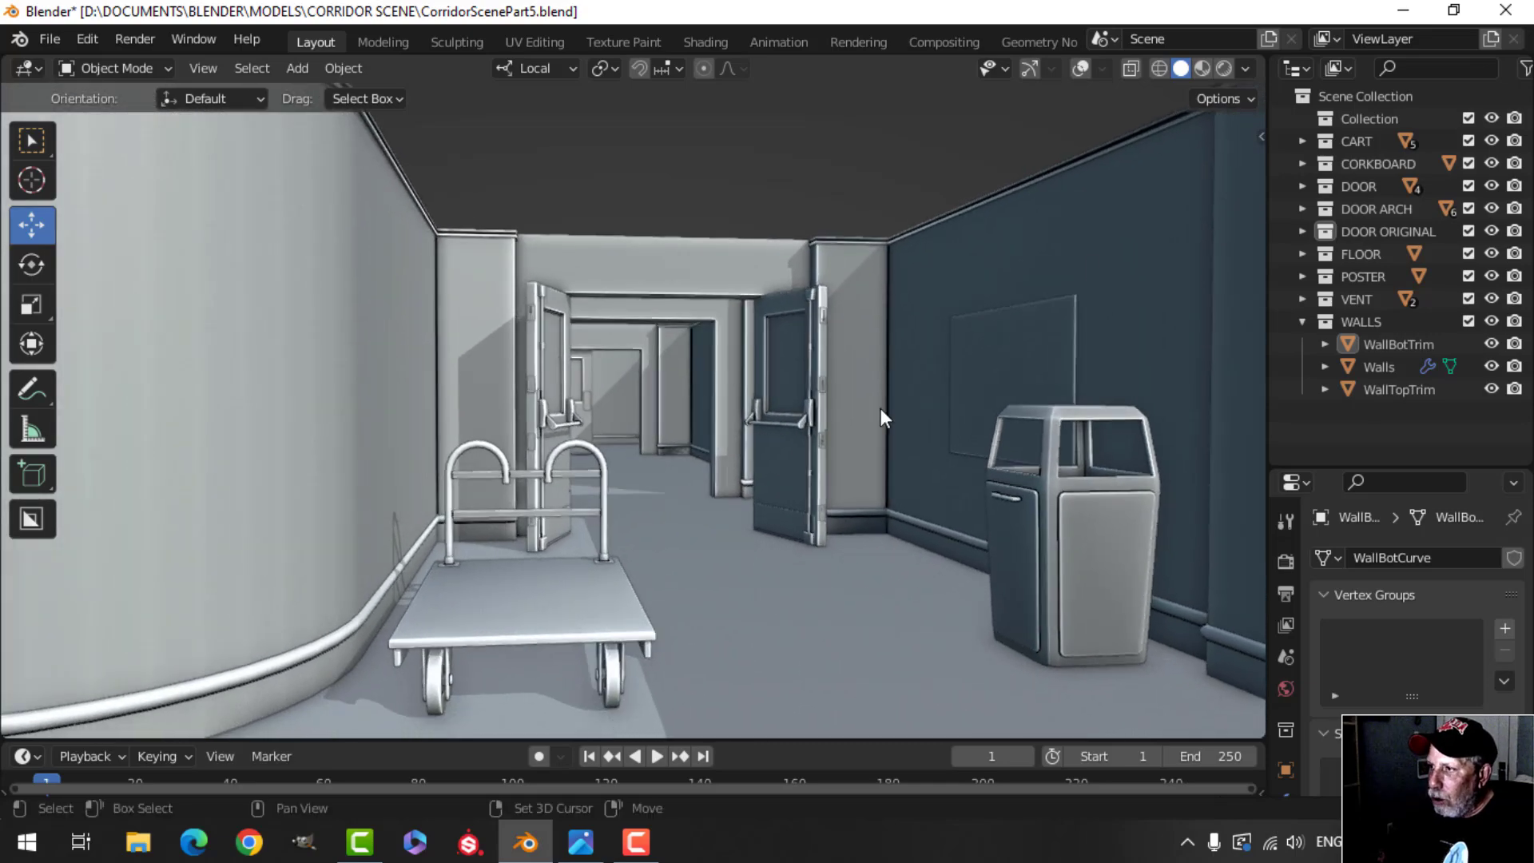
left_click(1253, 66)
left_click(1225, 174)
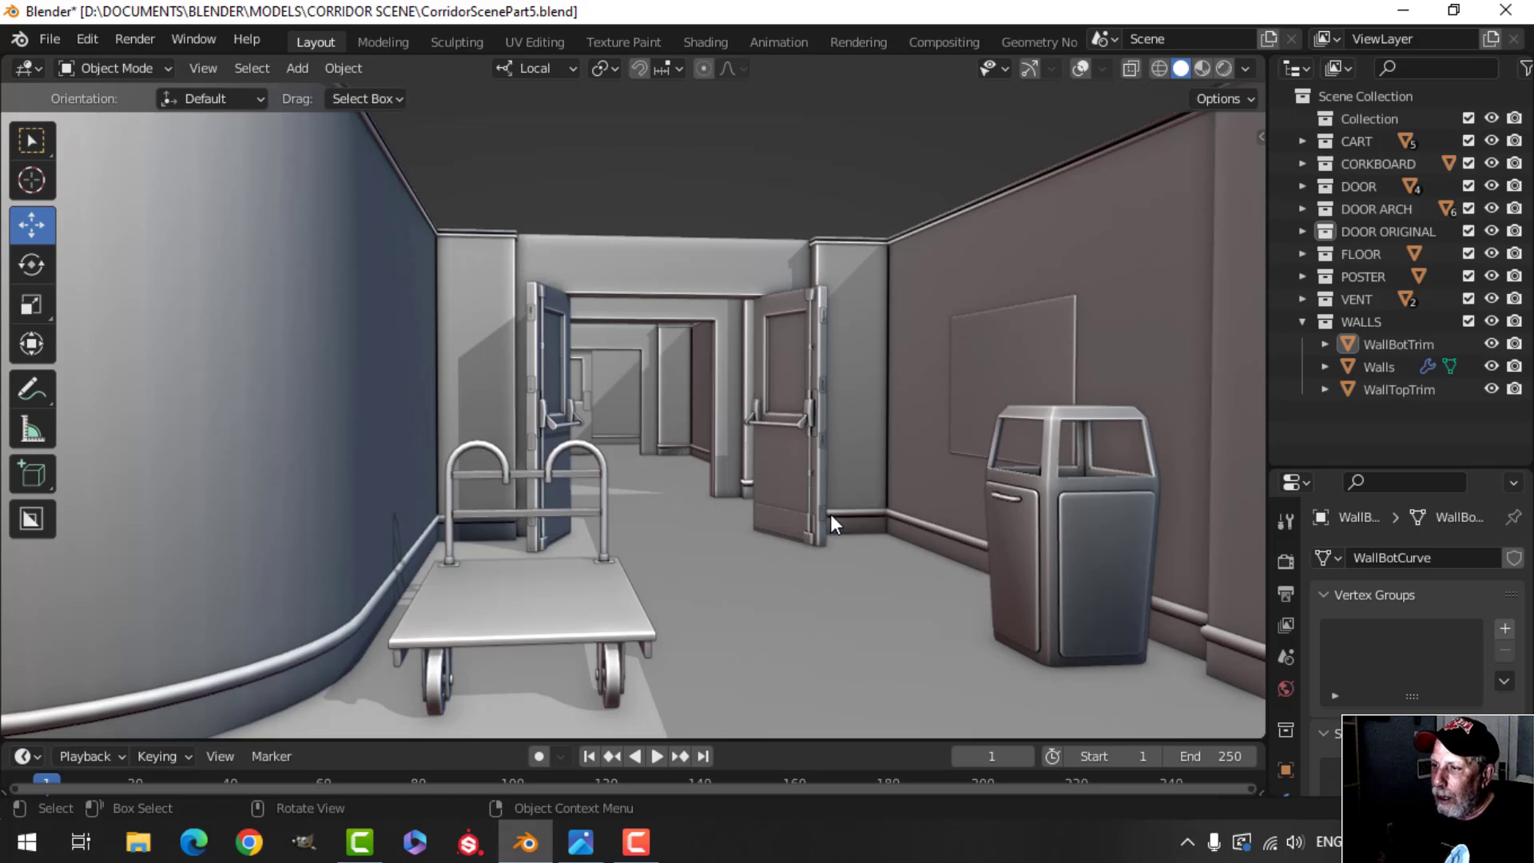
Step: Examine the corridor's trims, doors, cart, trash bin and wall details from several angles near the entrance
scroll(834, 488, "up", 4)
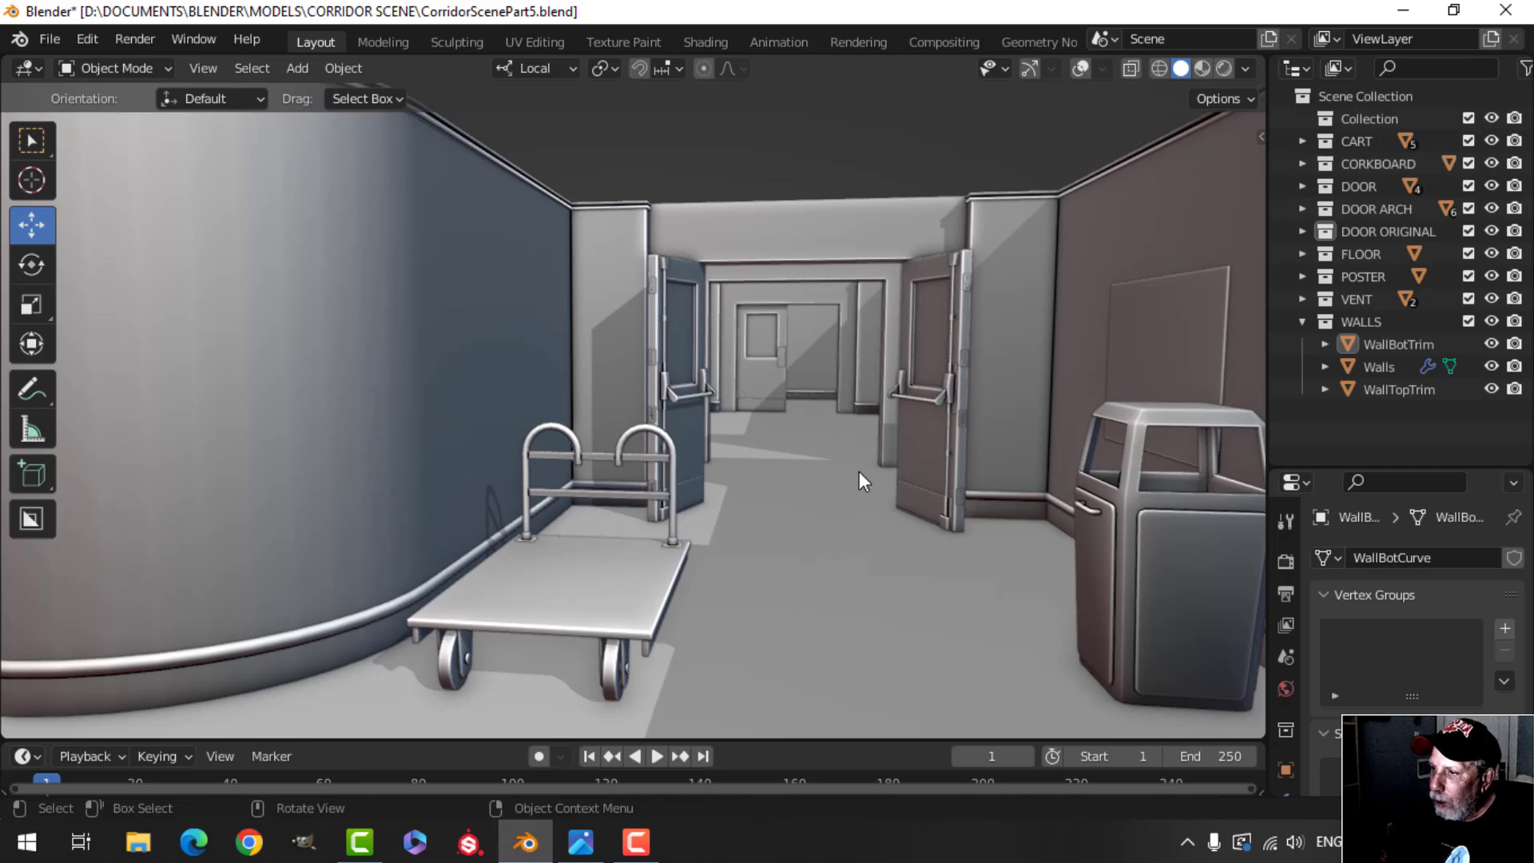
scroll(823, 486, "down", 4)
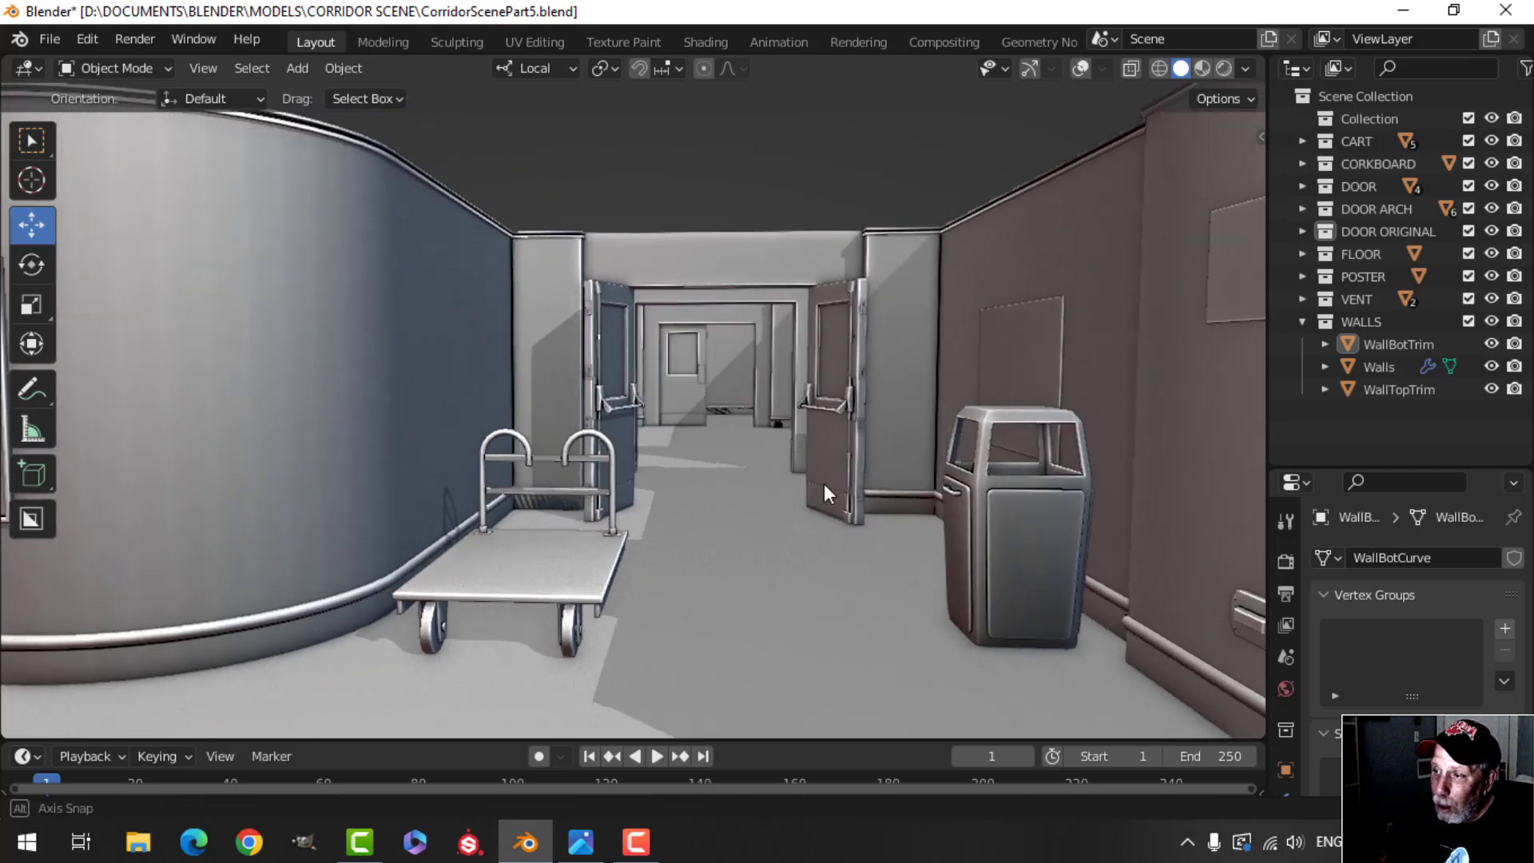
scroll(547, 577, "up", 3)
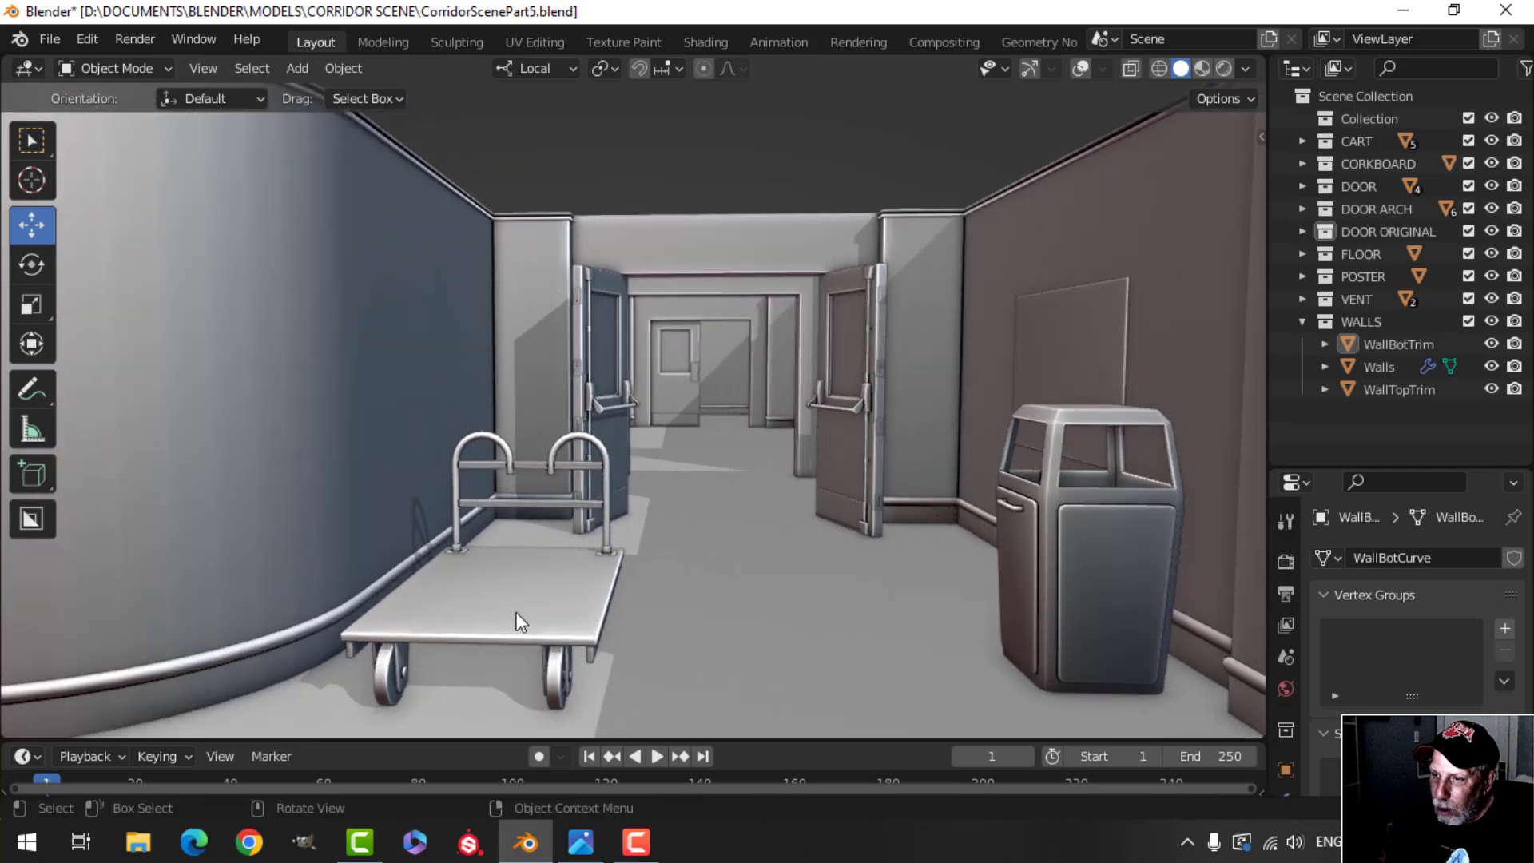
middle_click_drag(726, 476, 703, 448)
scroll(592, 385, "down", 1)
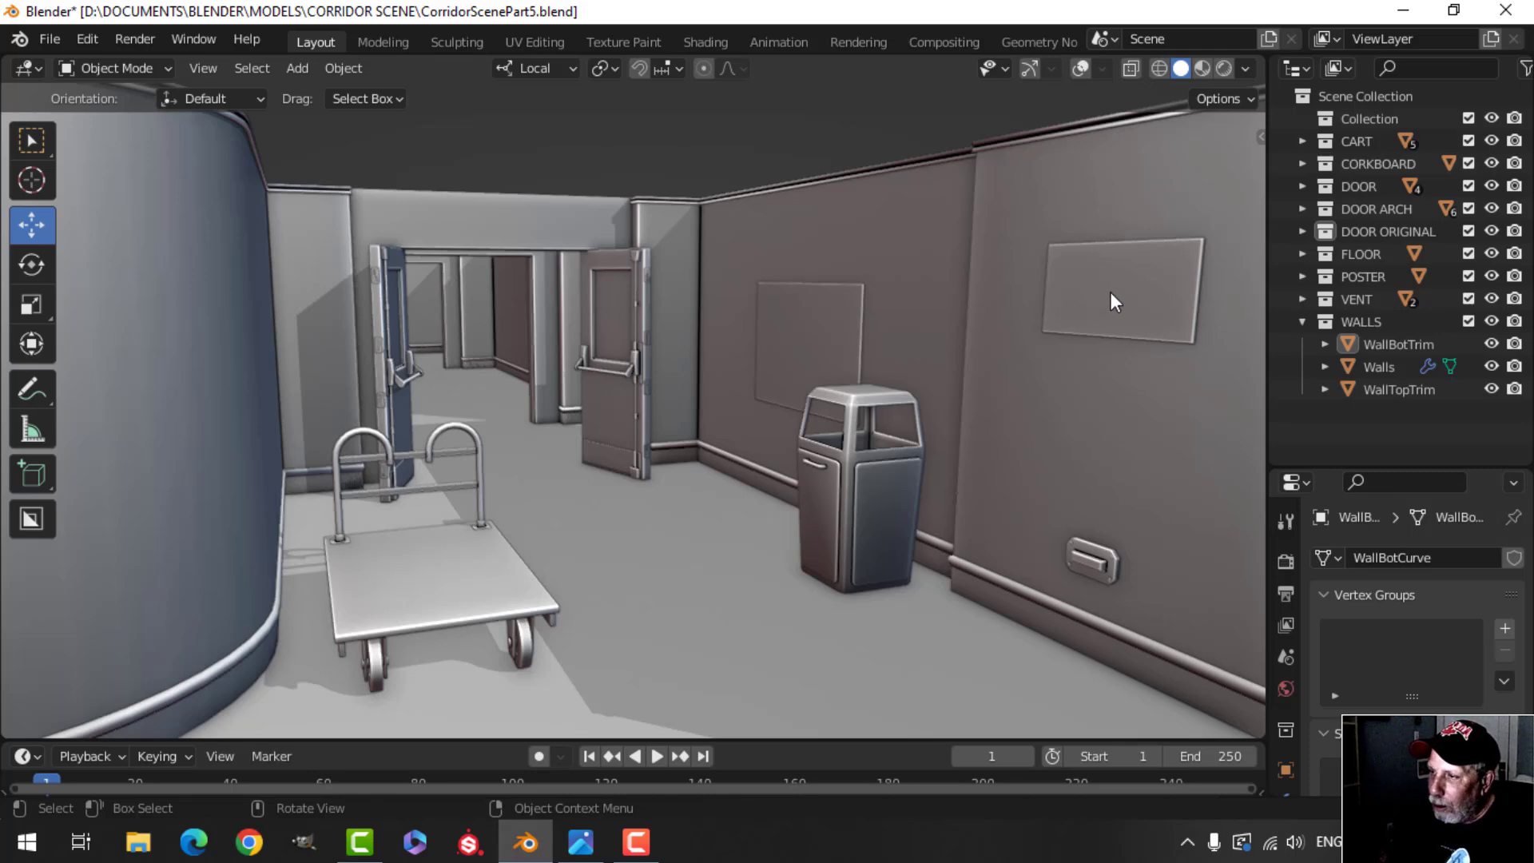
middle_click_drag(1087, 291, 804, 409)
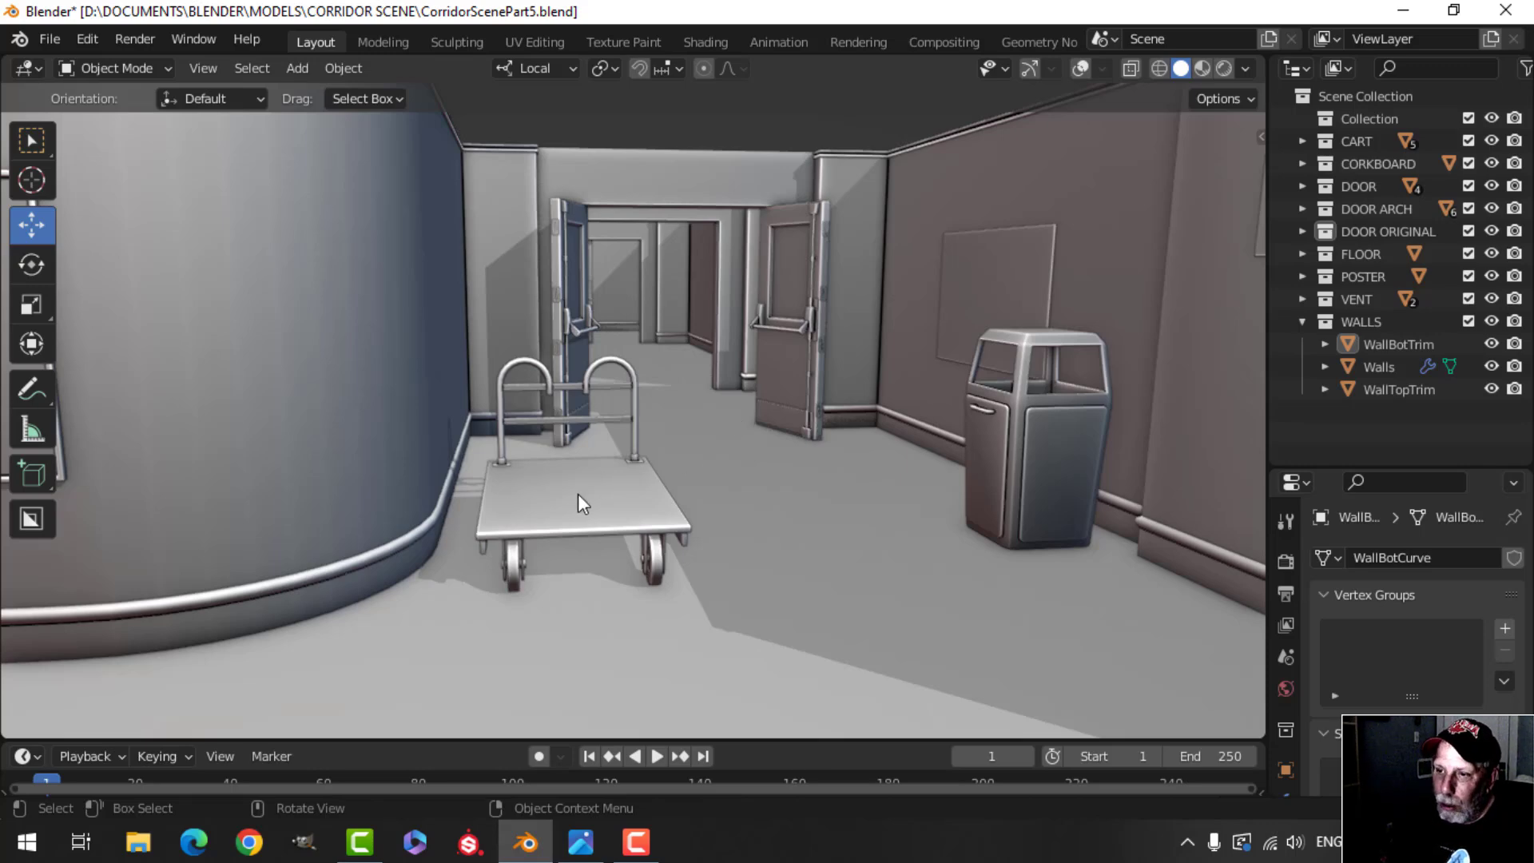
mouse_move(796, 505)
middle_mouse_down()
mouse_move(703, 491)
mouse_move(855, 483)
mouse_move(765, 490)
mouse_move(813, 502)
middle_mouse_up()
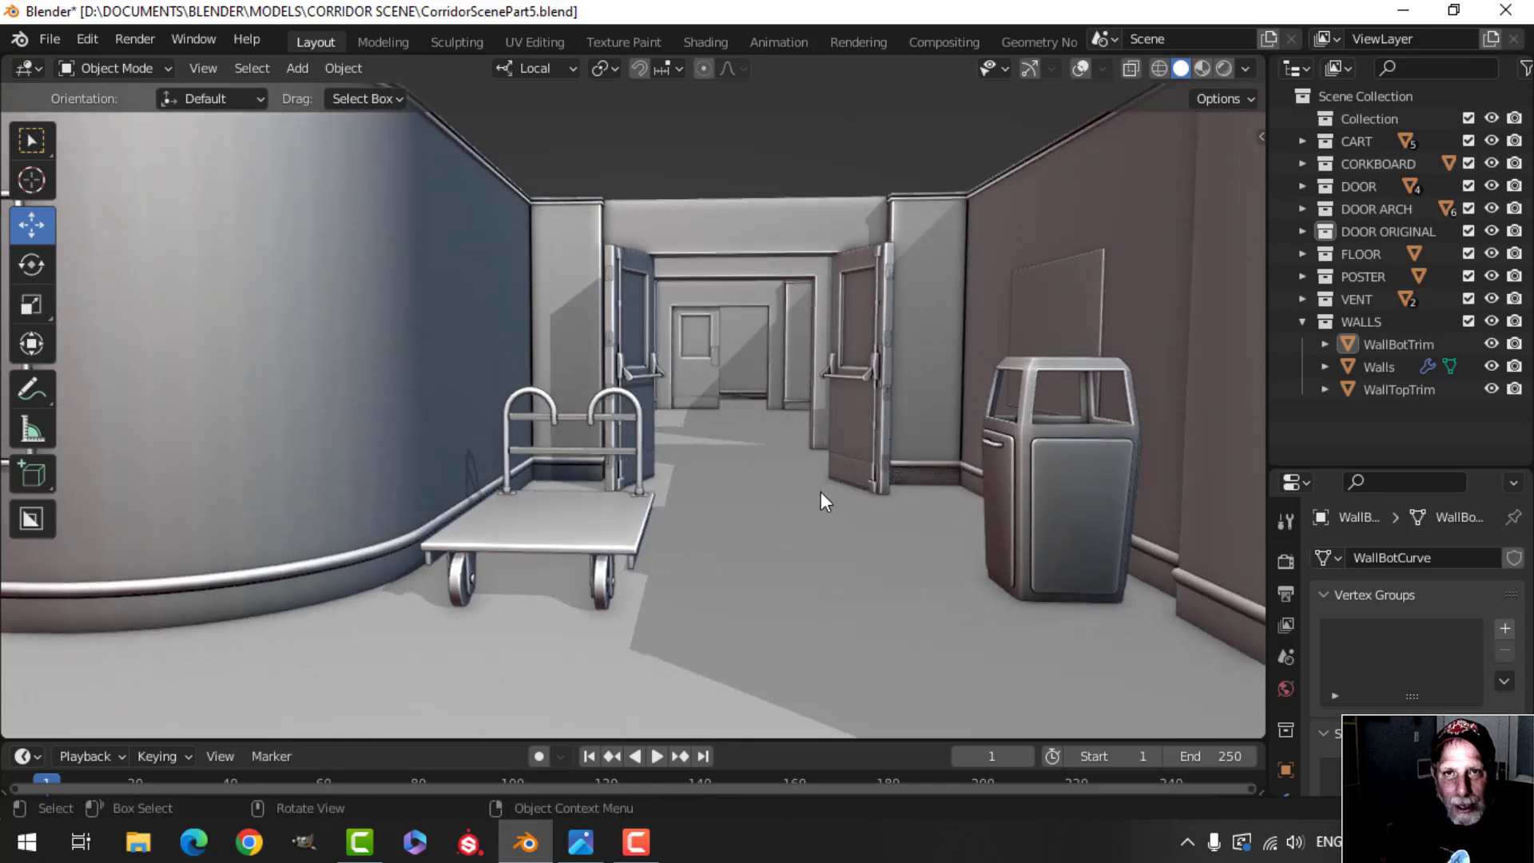